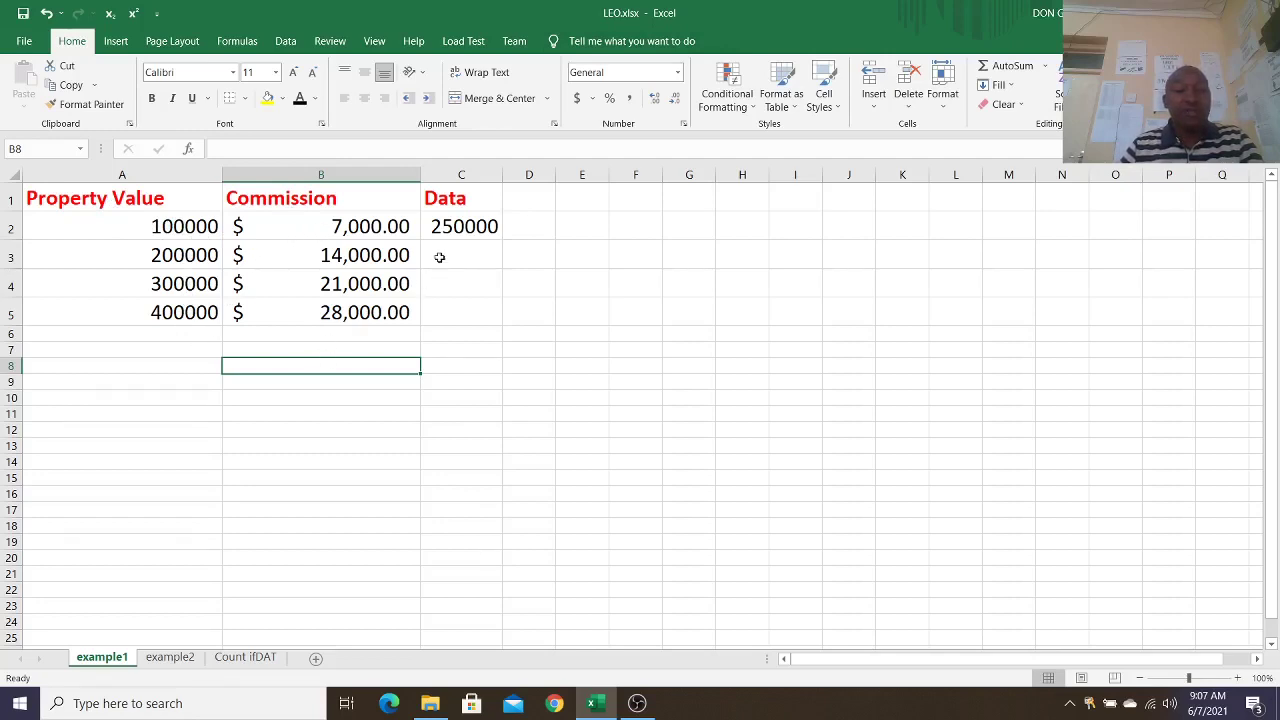
- Look over the data on the example2 and Count ifDAT sheets, and return to the example1 sheet
{"action": "left_click", "coordinate": [169, 657]}
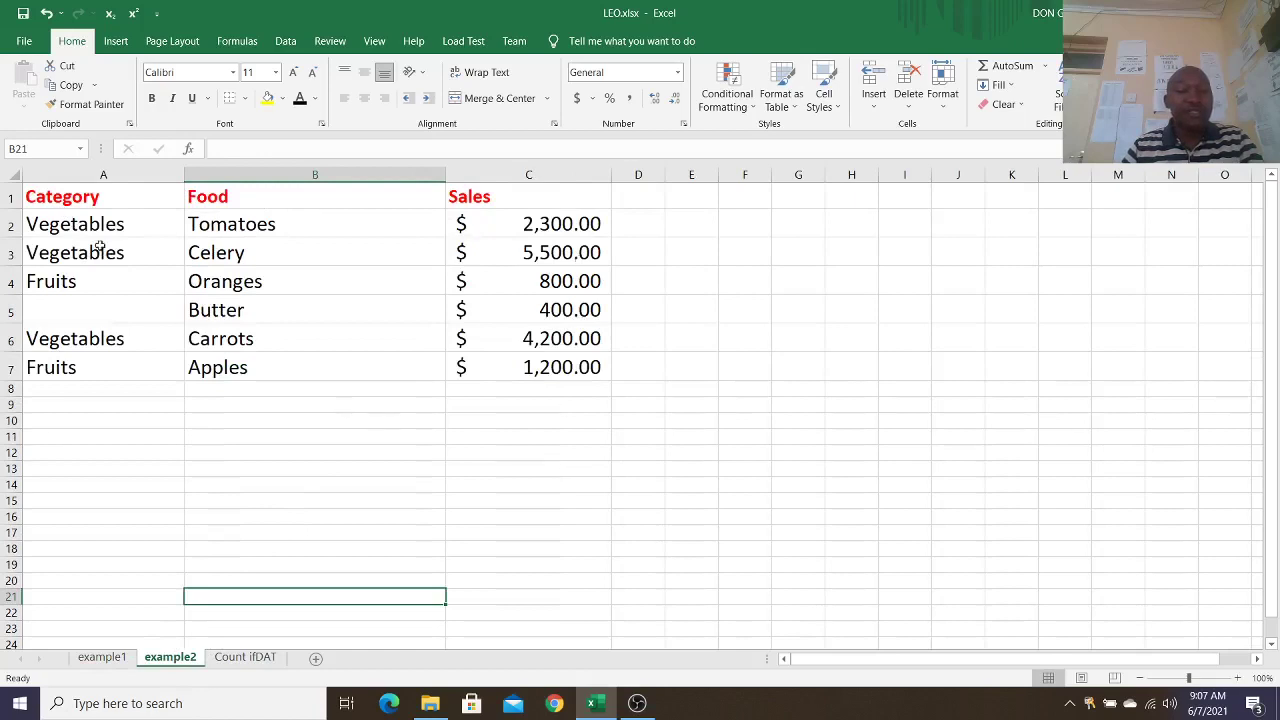
{"action": "left_click", "coordinate": [243, 658]}
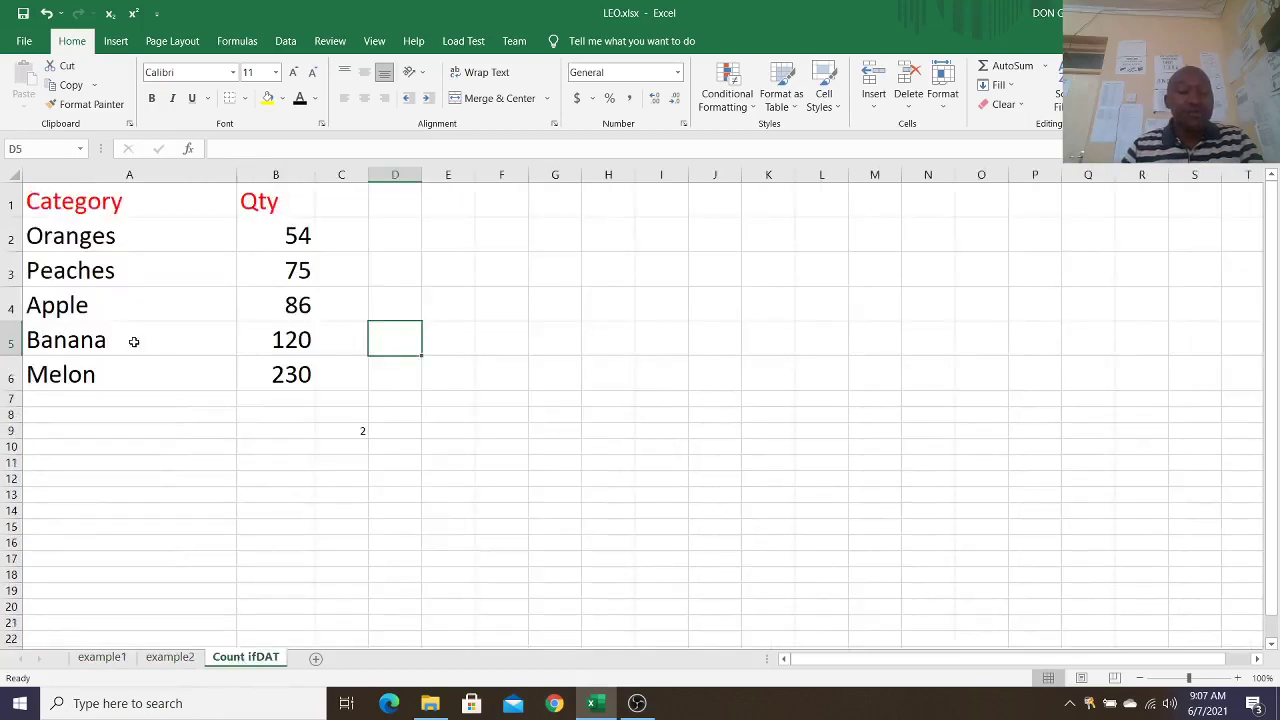
{"action": "left_click", "coordinate": [118, 661]}
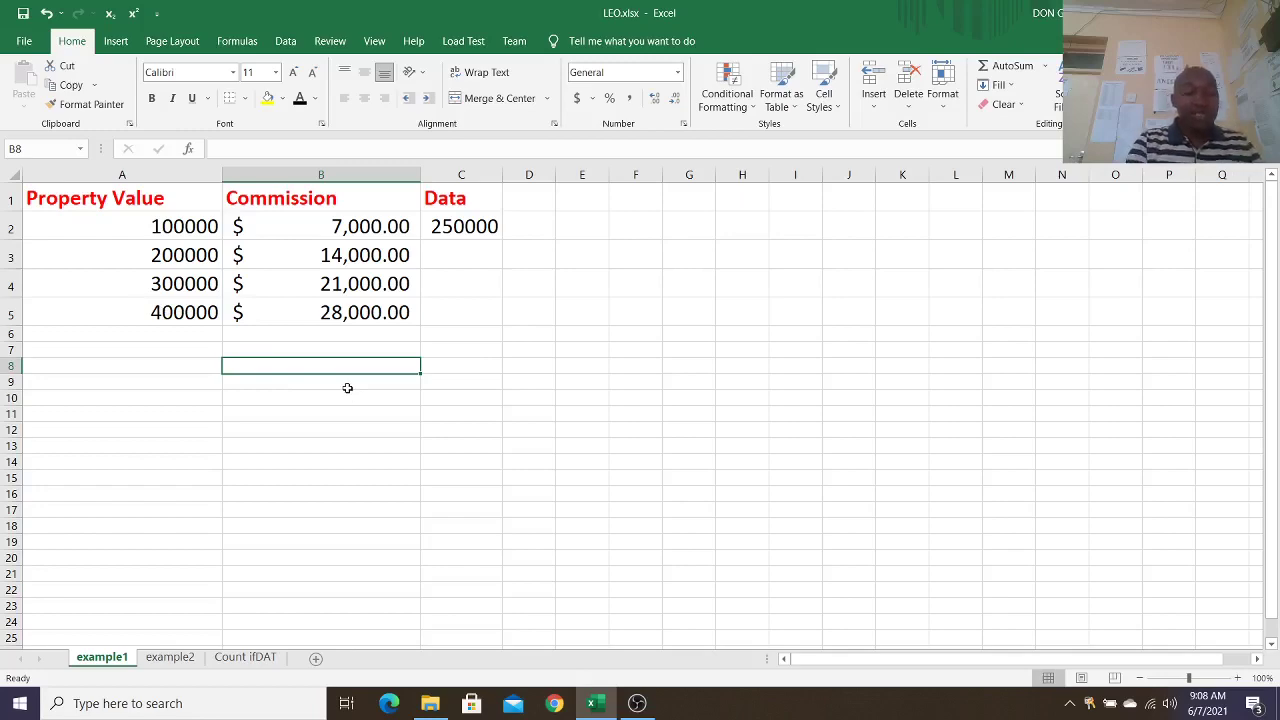
{"action": "type", "text": "4"}
{"action": "key", "text": "BackSpace"}
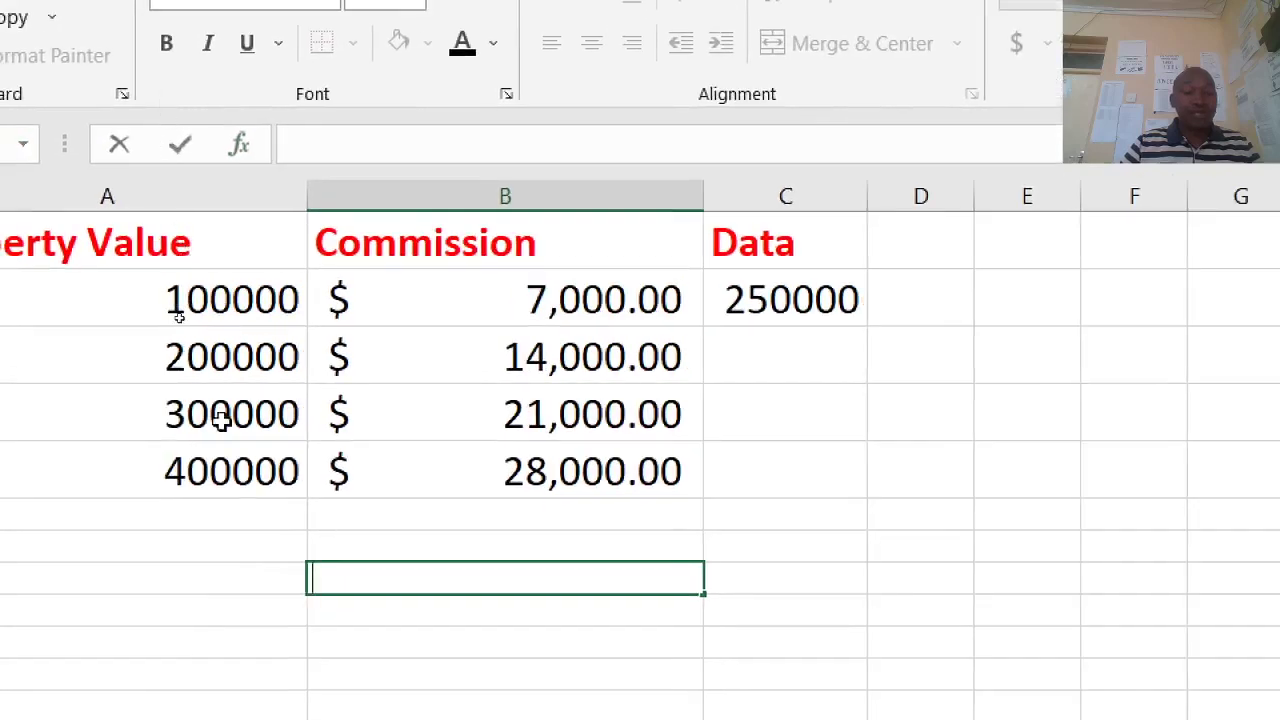
- Start a SUMIF formula in cell B7, below the Commission values
{"action": "left_click", "coordinate": [345, 539]}
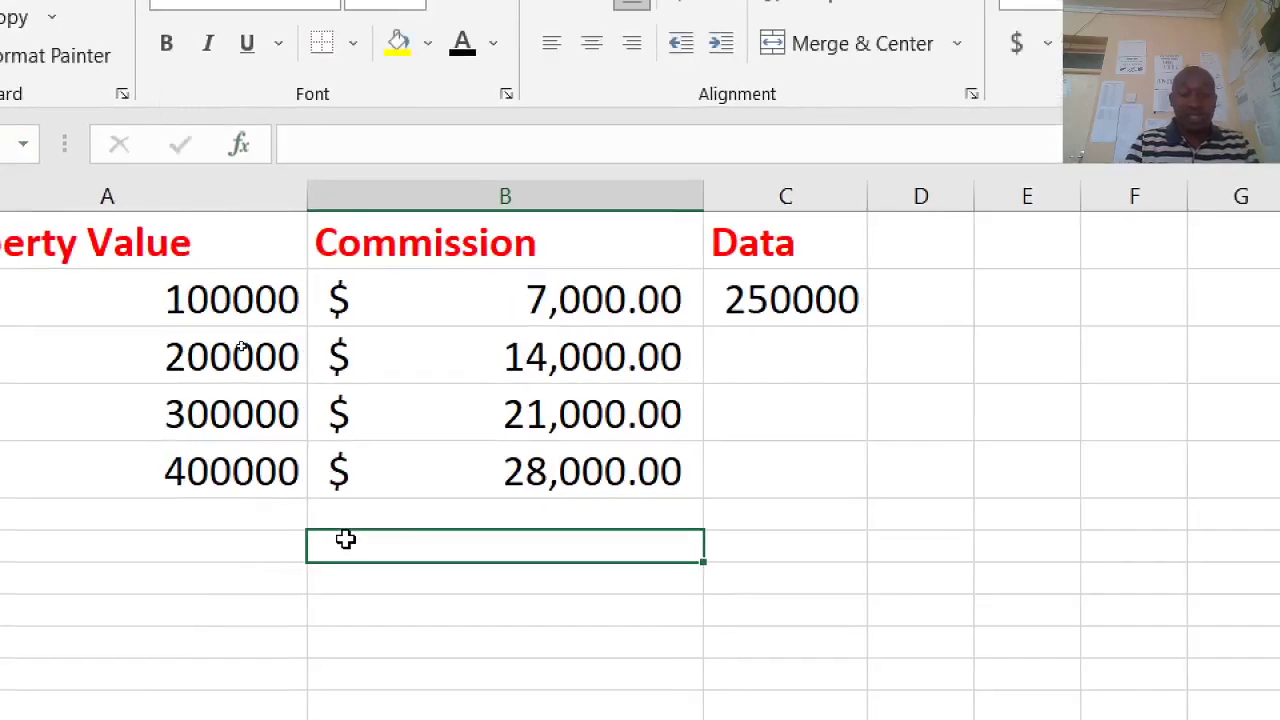
{"action": "type", "text": "=s"}
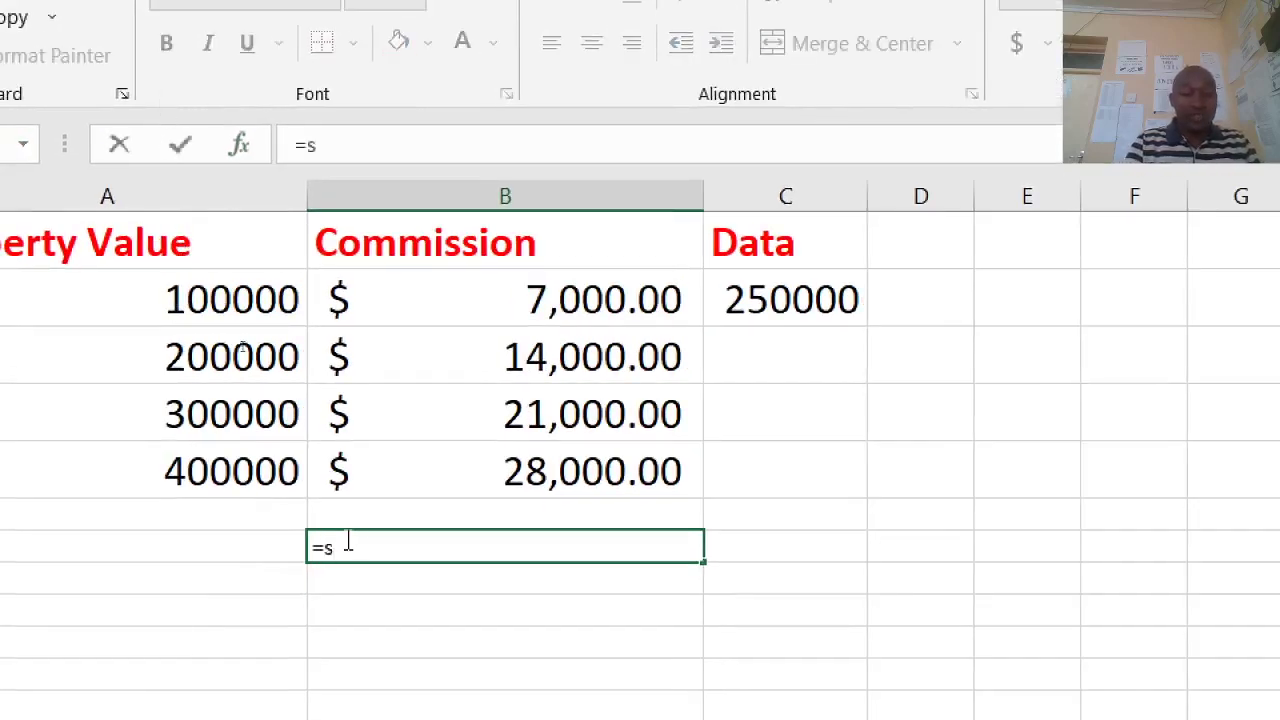
{"action": "type", "text": "umif"}
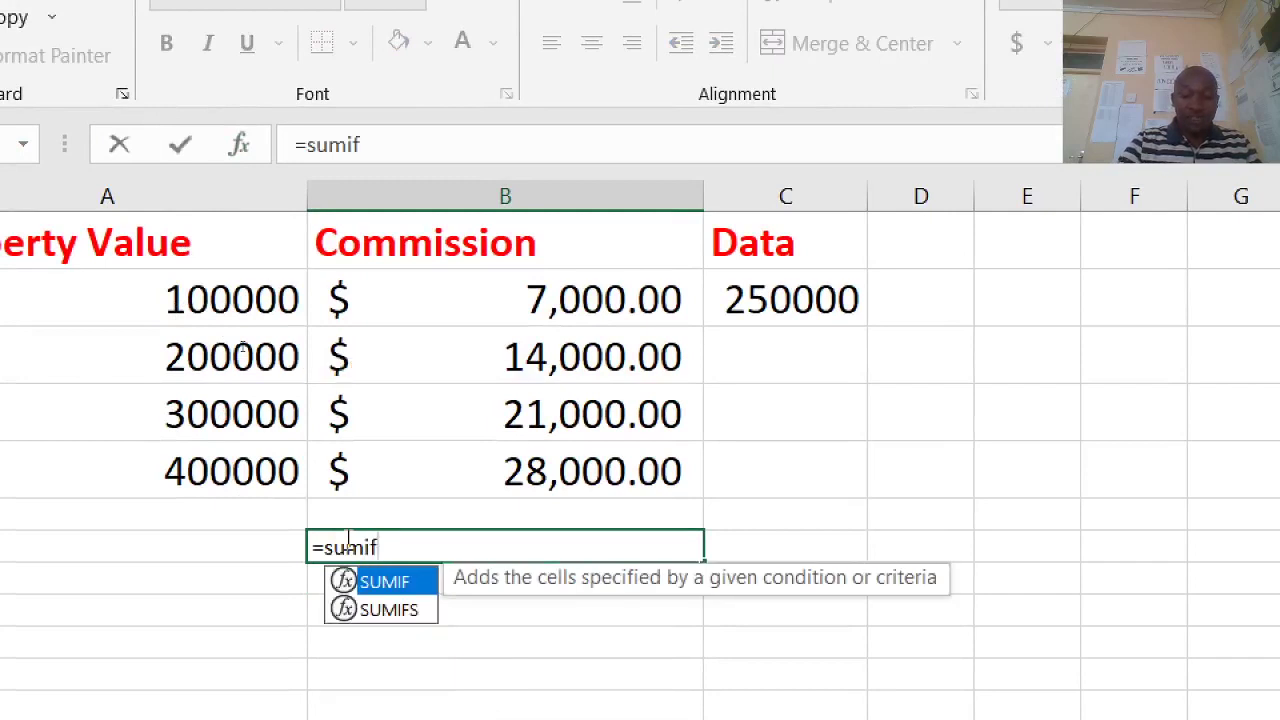
{"action": "type", "text": ")"}
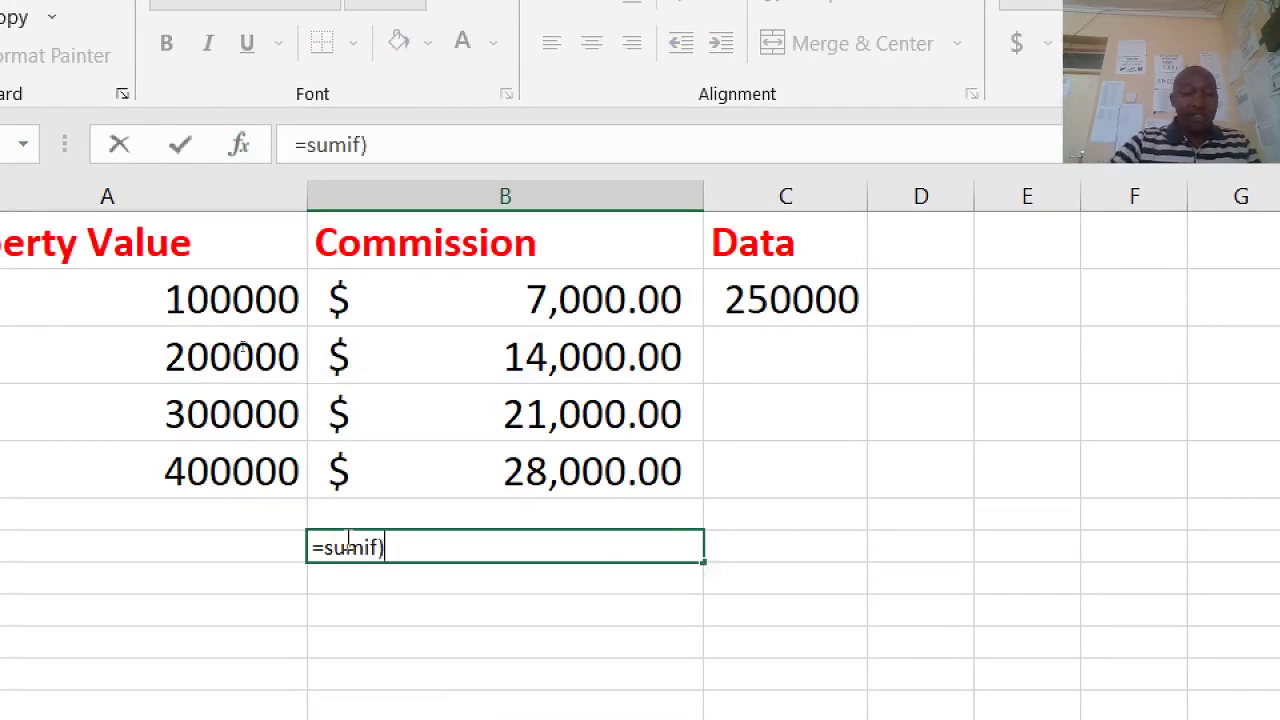
{"action": "key", "text": "BackSpace"}
{"action": "type", "text": "("}
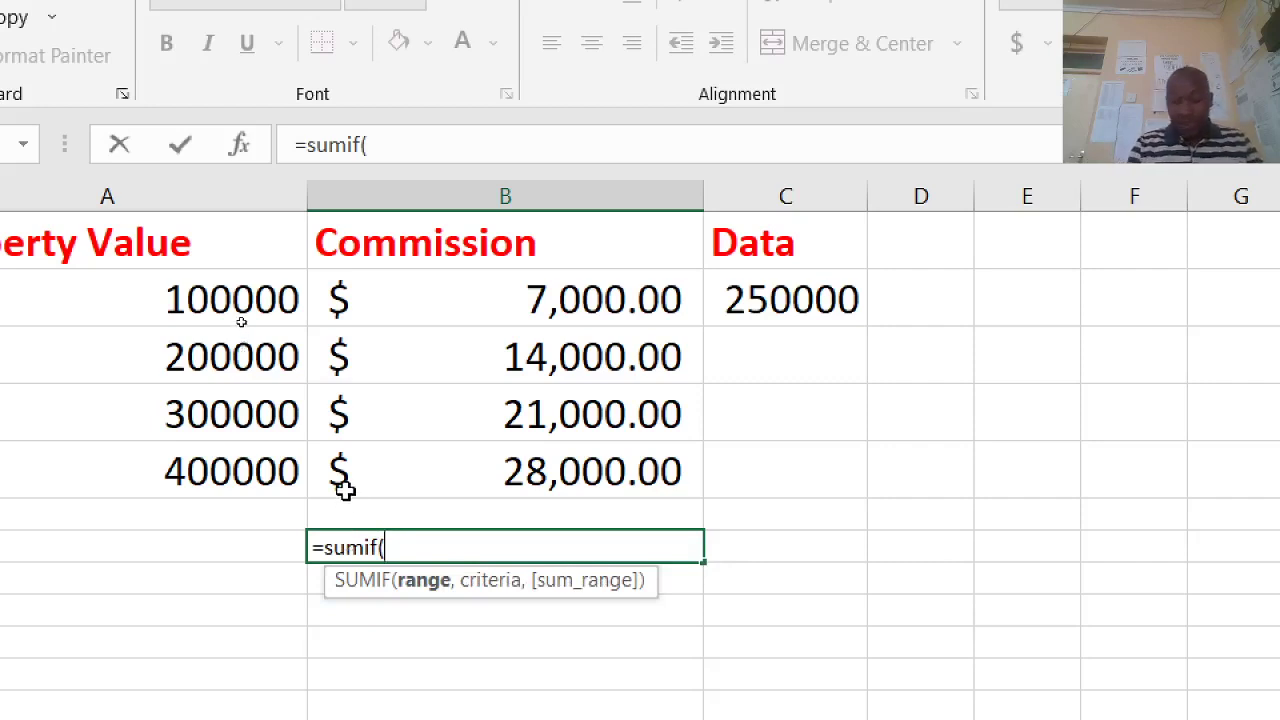
- Set the property values A2:A5 as the range argument of the SUMIF formula
{"action": "left_click", "coordinate": [240, 306]}
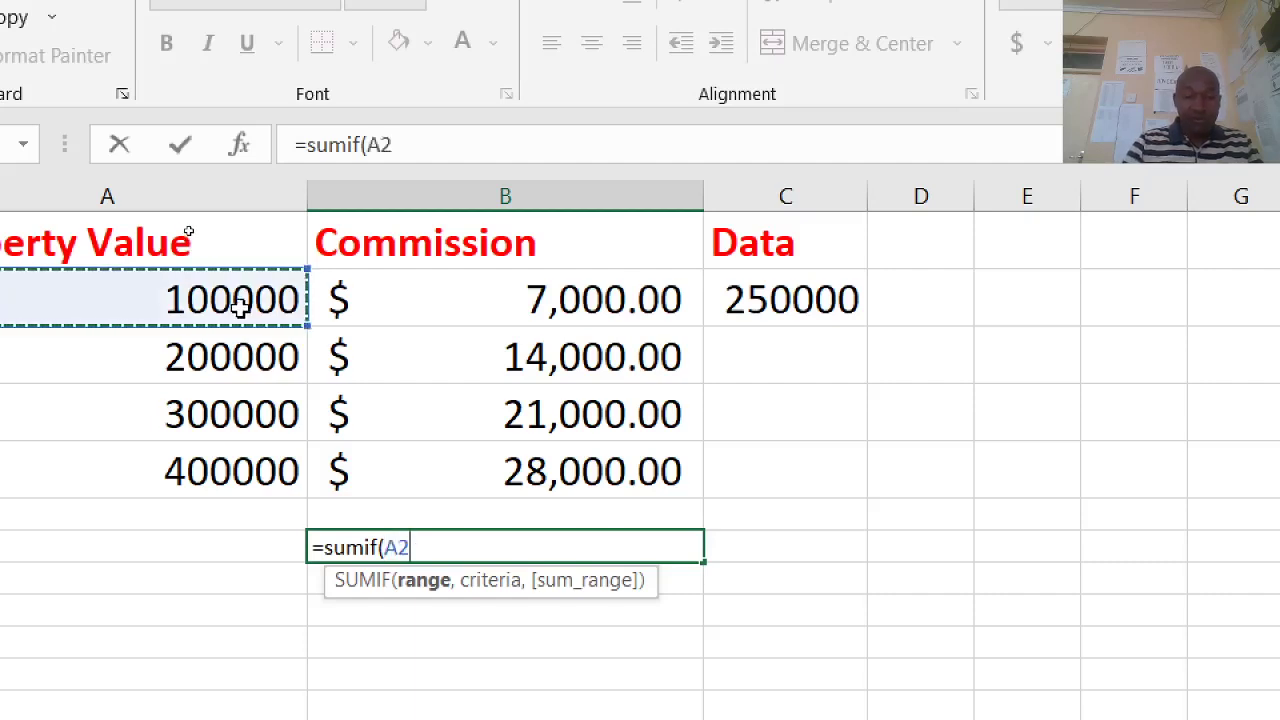
{"action": "type", "text": "\""}
{"action": "key", "text": "BackSpace"}
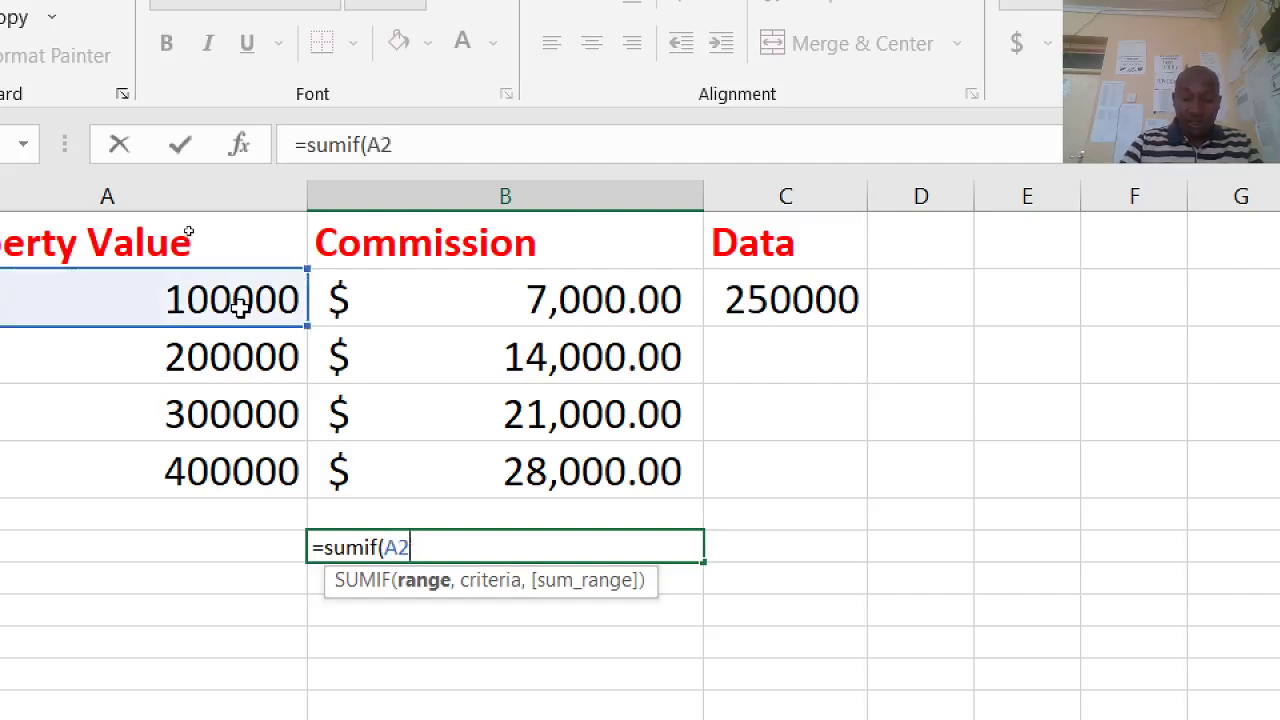
{"action": "type", "text": "\""}
{"action": "key", "text": "BackSpace"}
{"action": "type", "text": ":"}
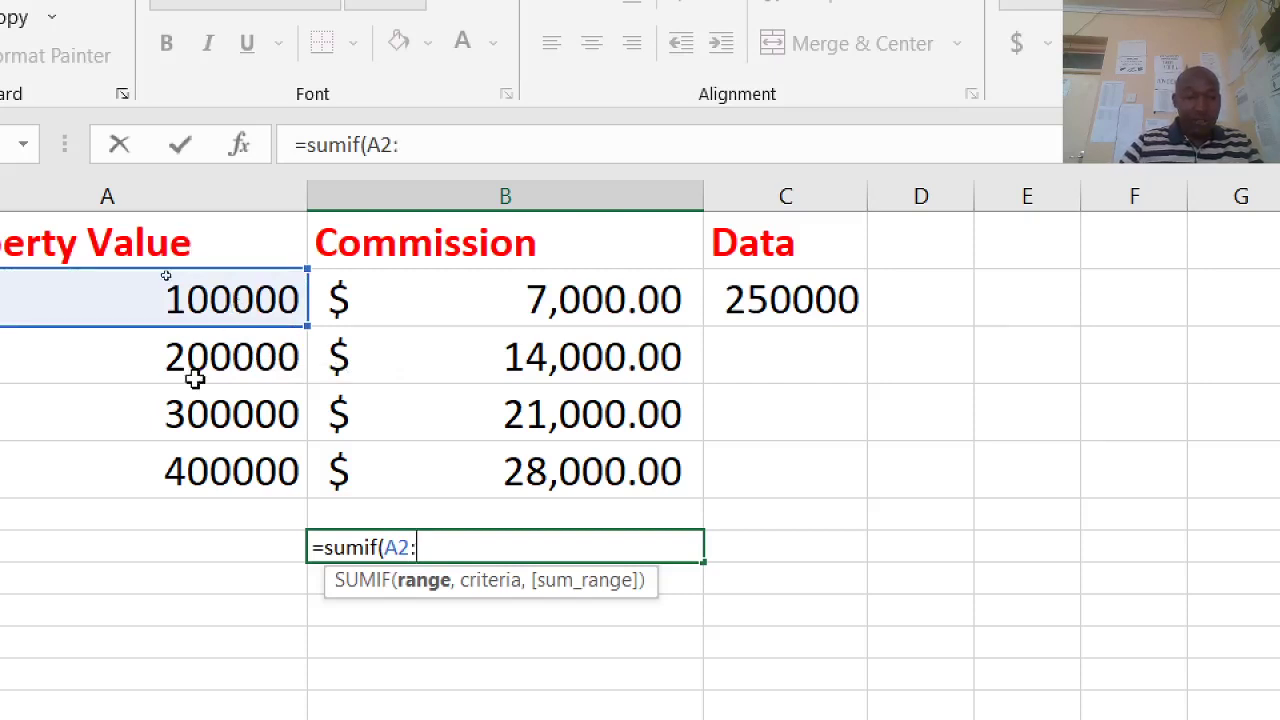
{"action": "left_click", "coordinate": [218, 476]}
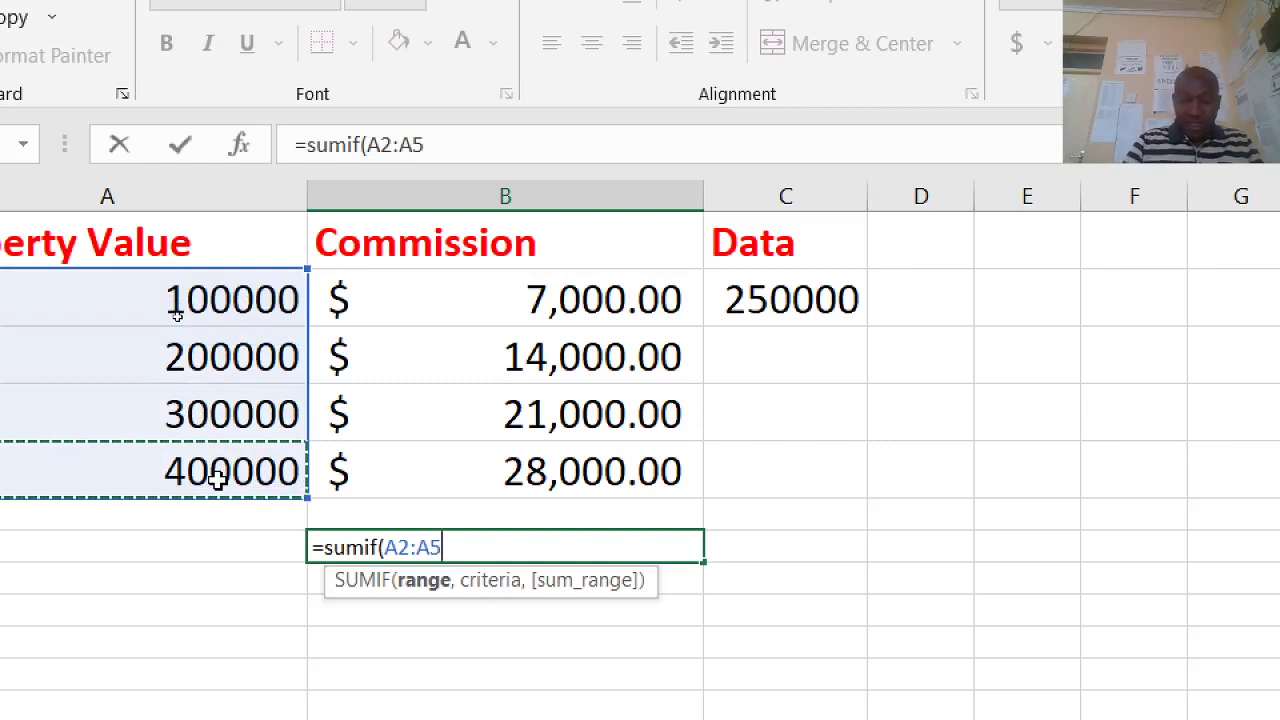
- Add ">160000" as the criteria argument of the SUMIF formula in B7
{"action": "type", "text": ","}
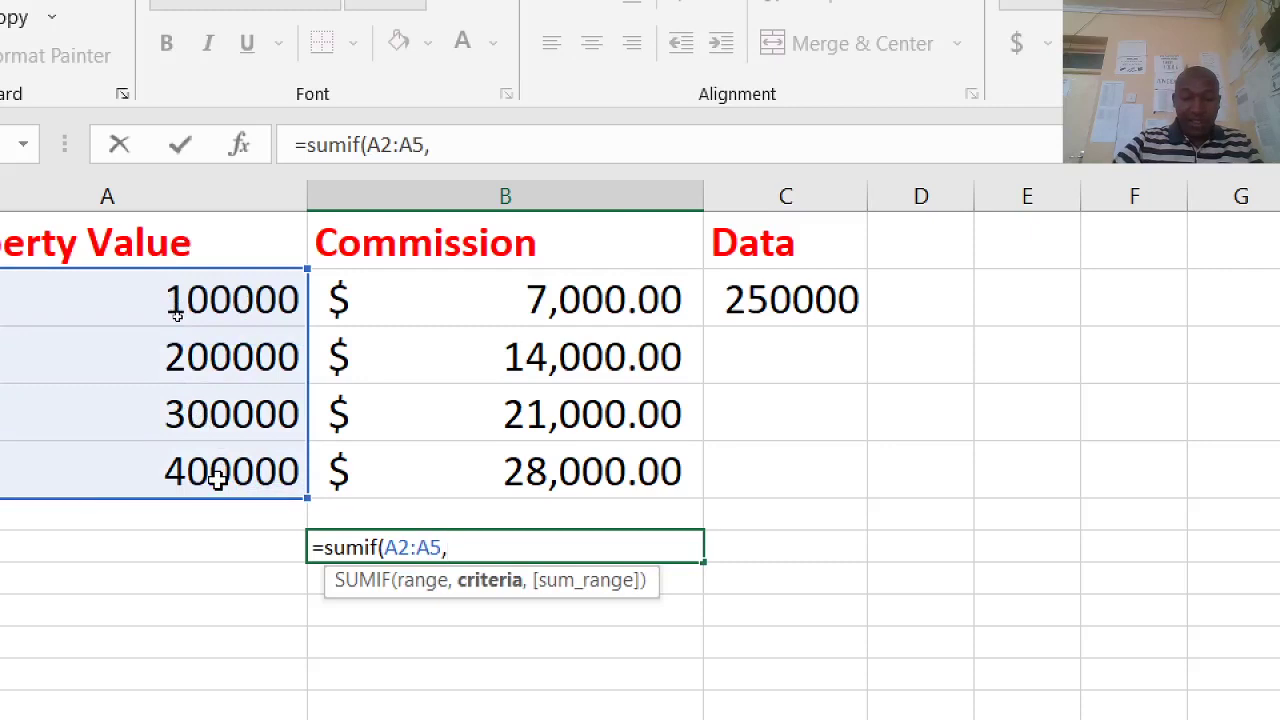
{"action": "type", "text": "\""}
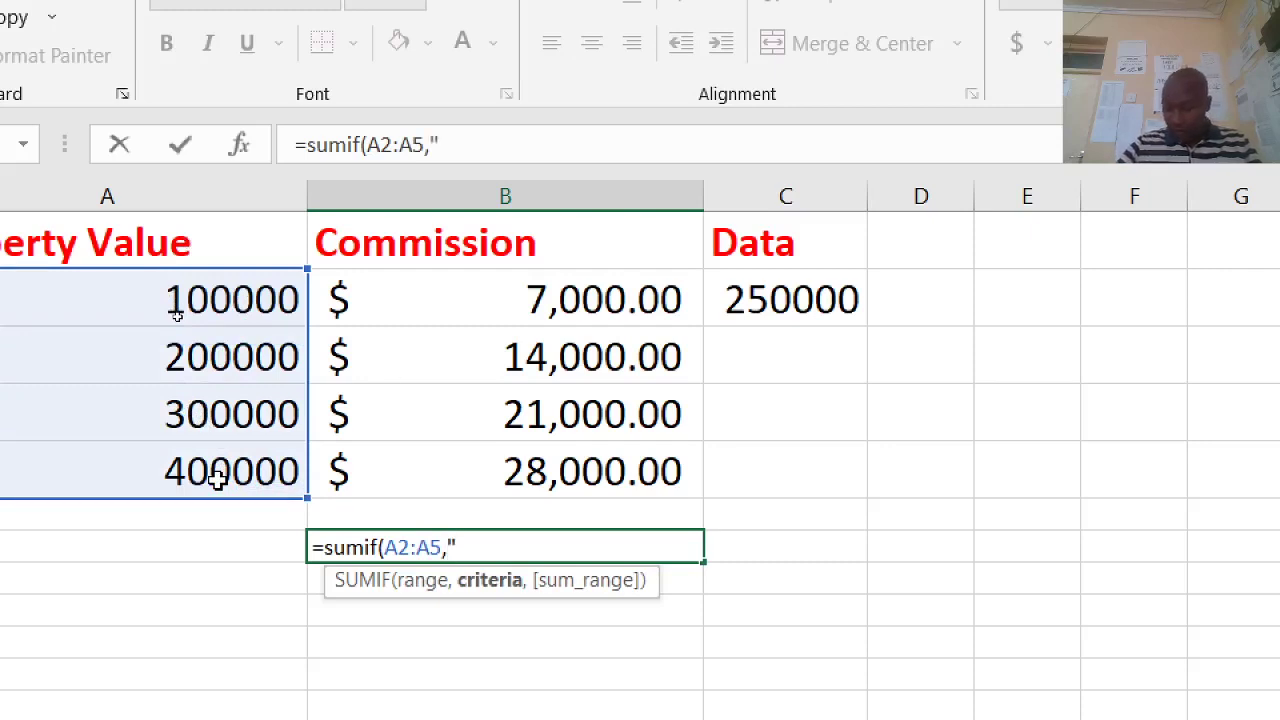
{"action": "type", "text": ">"}
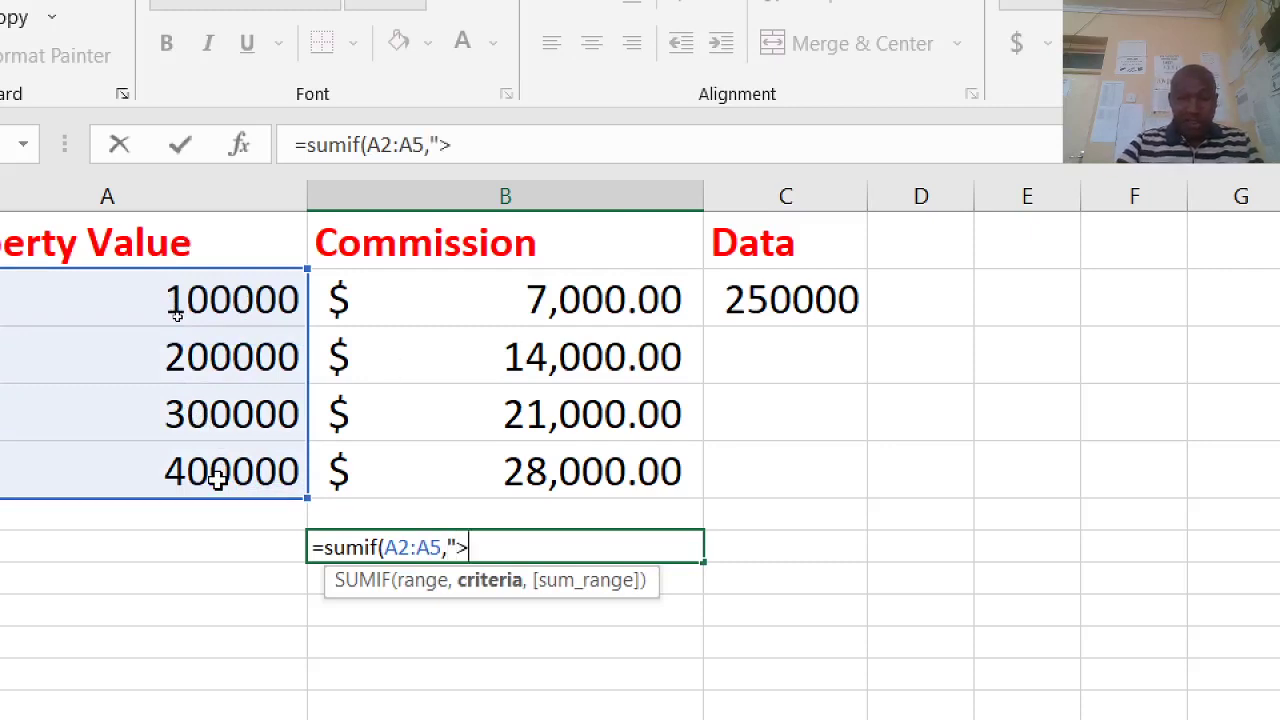
{"action": "type", "text": "160000"}
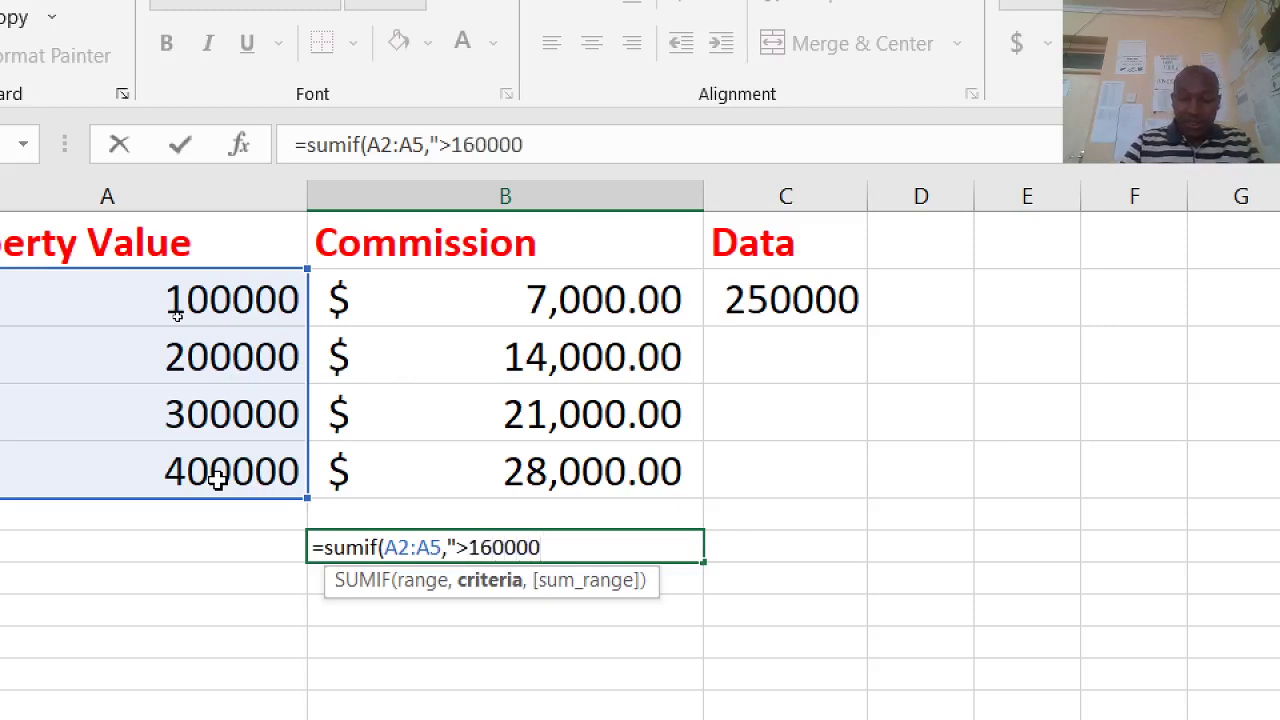
{"action": "type", "text": "\""}
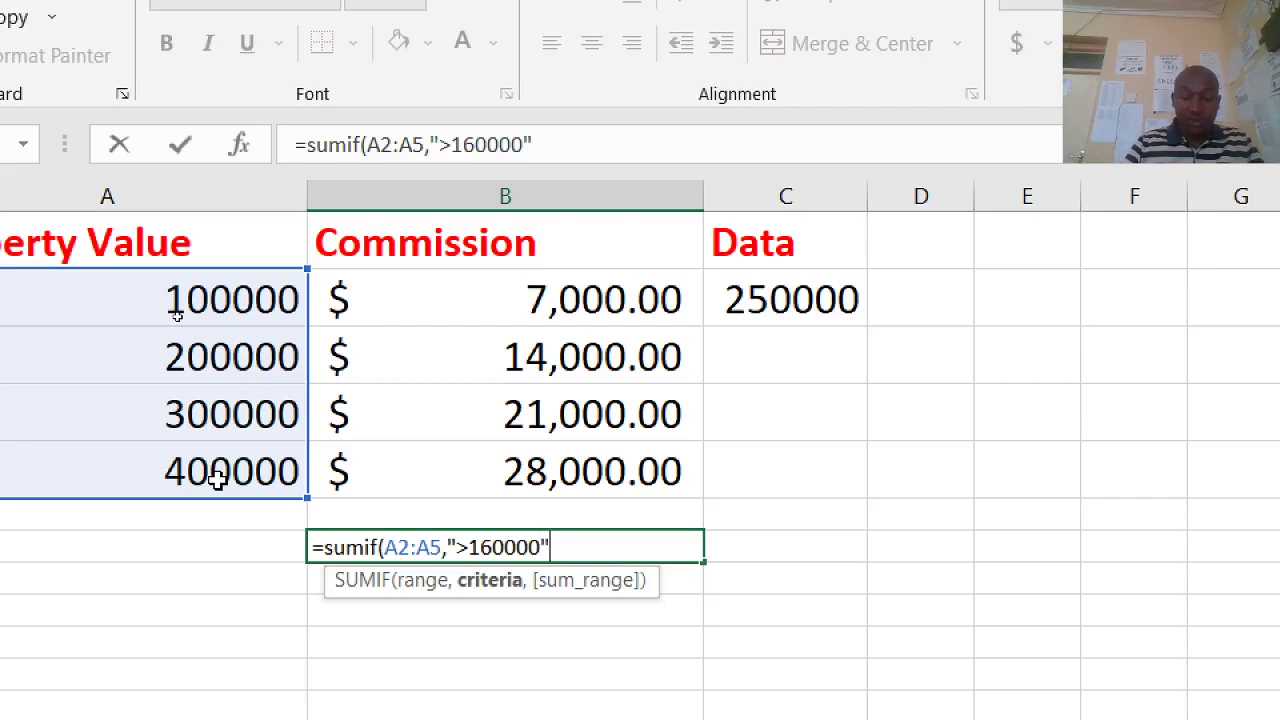
- Add the commissions B2:B5 as the sum range, complete the SUMIF formula and reselect cell B7
{"action": "type", "text": ","}
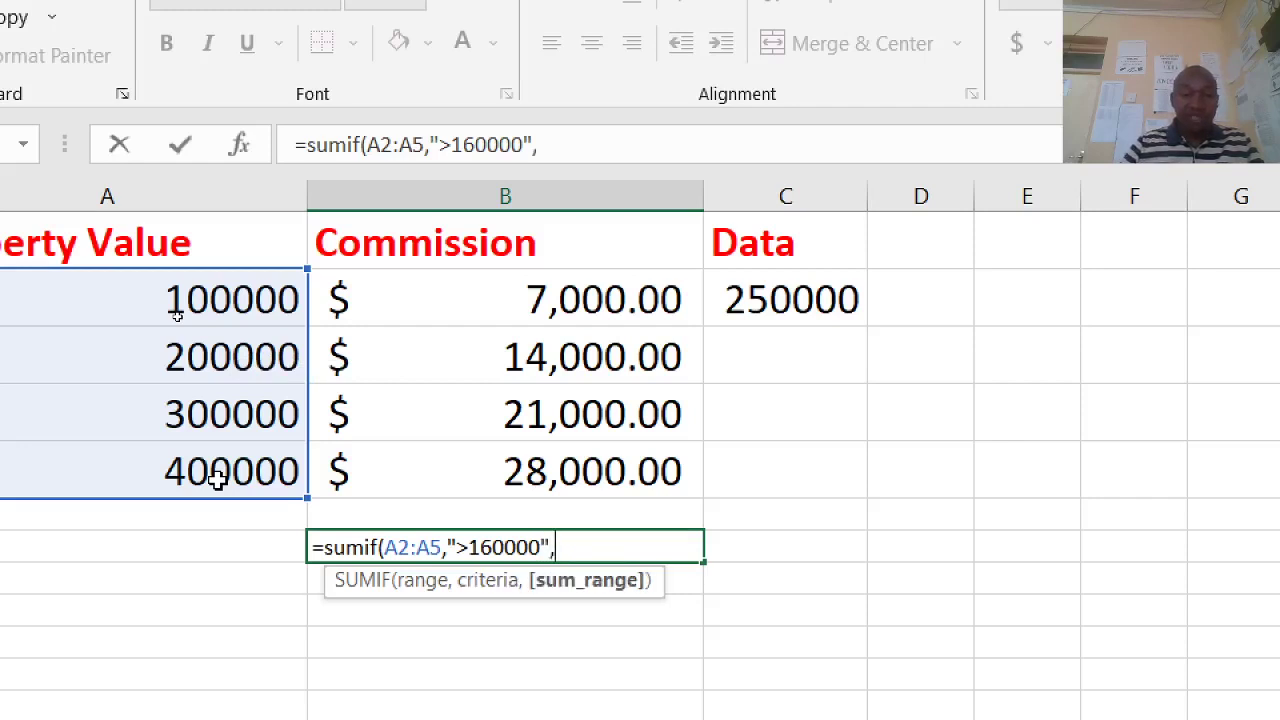
{"action": "left_click", "coordinate": [528, 300]}
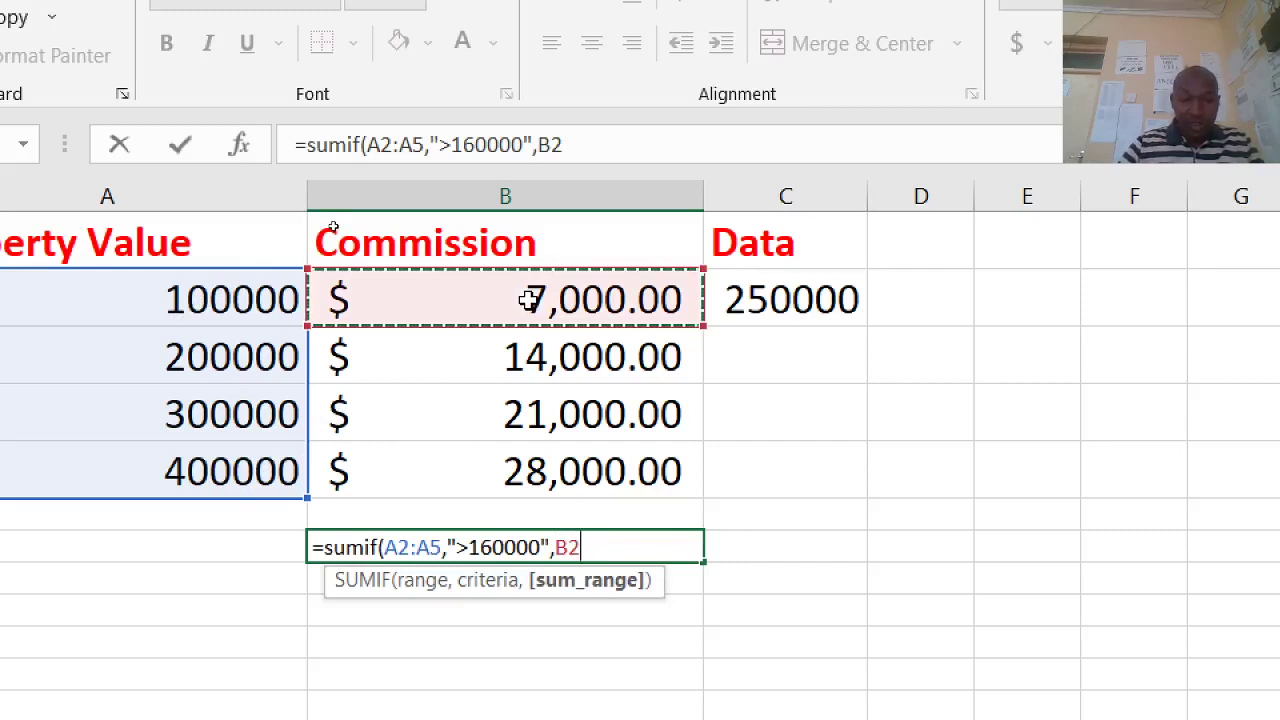
{"action": "left_click", "coordinate": [627, 540]}
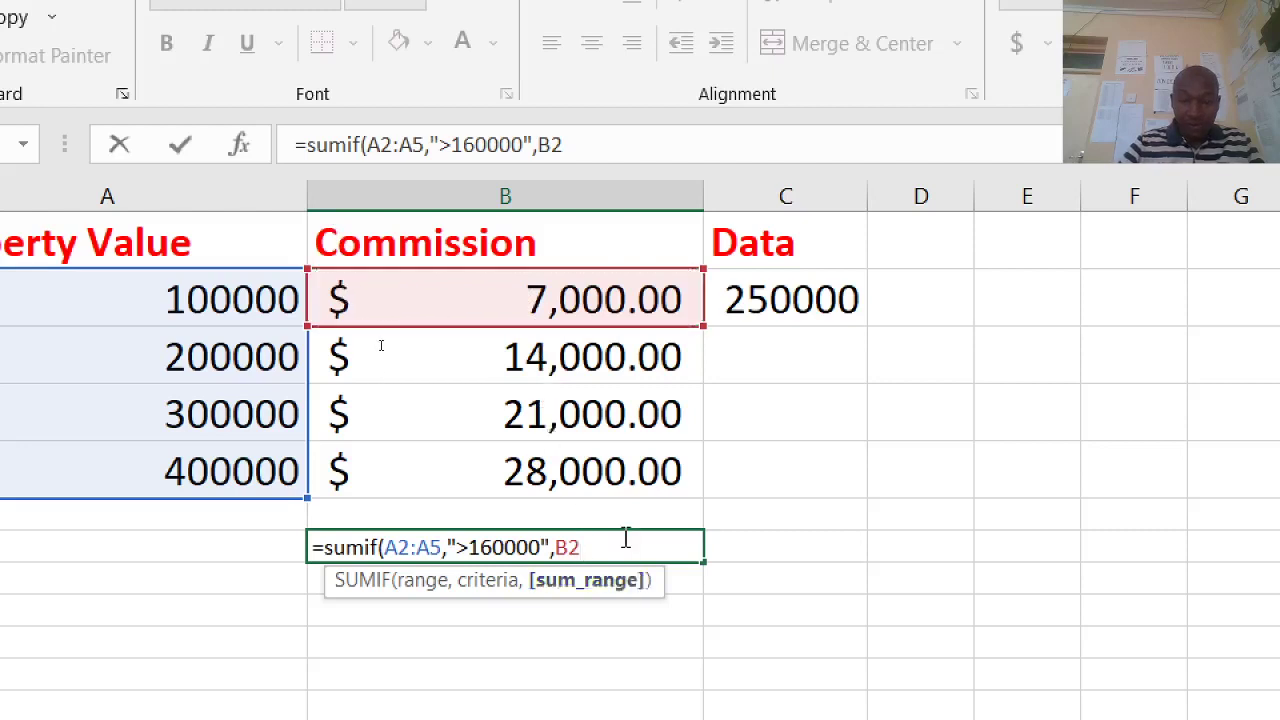
{"action": "type", "text": ":"}
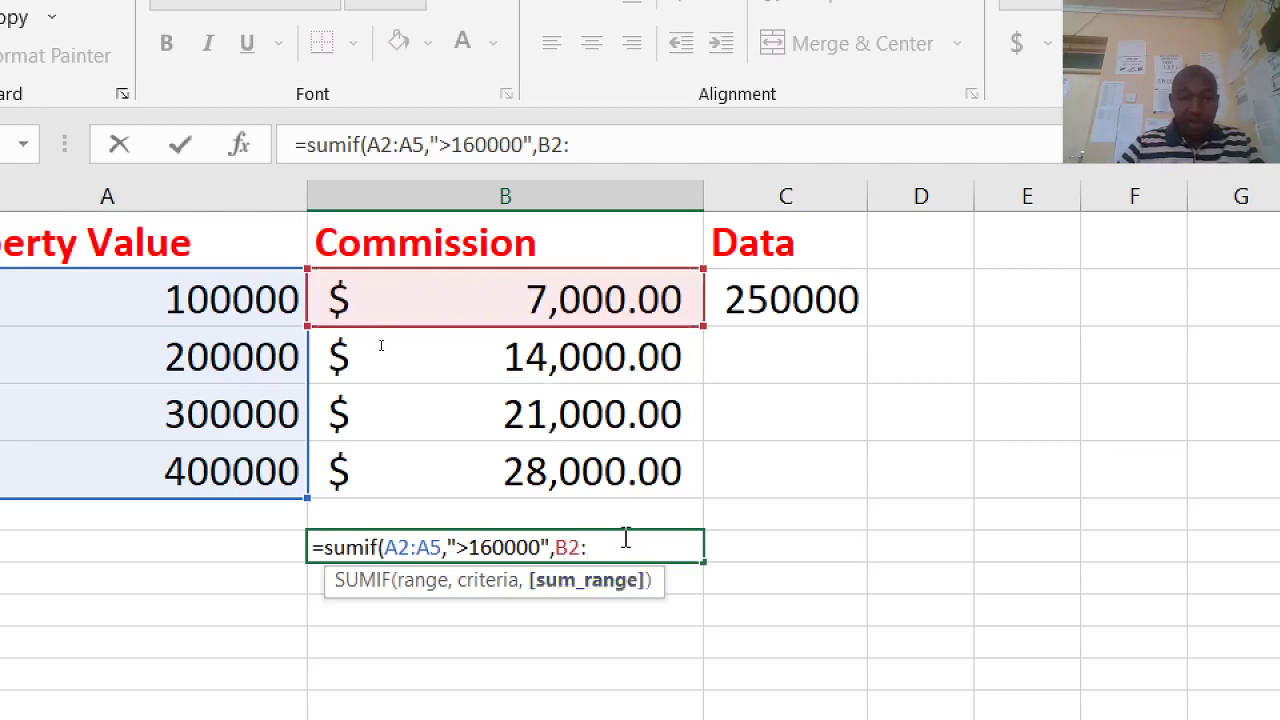
{"action": "left_click", "coordinate": [641, 487]}
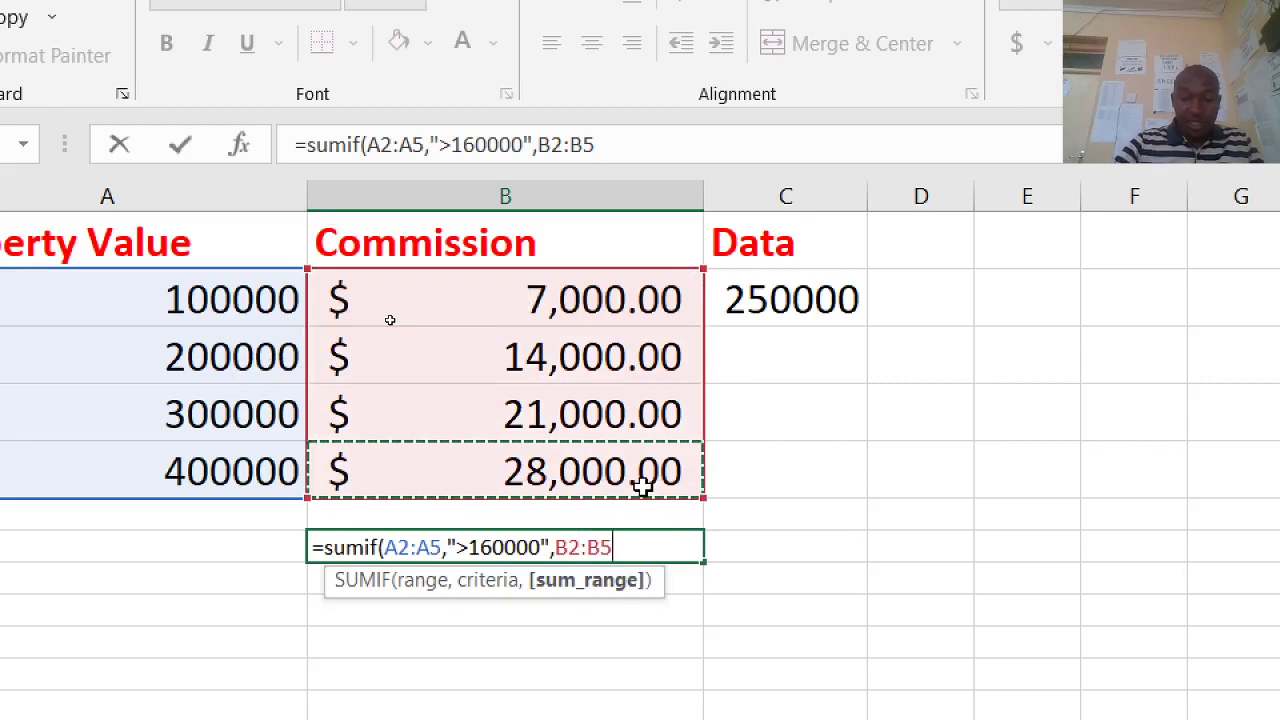
{"action": "type", "text": ")"}
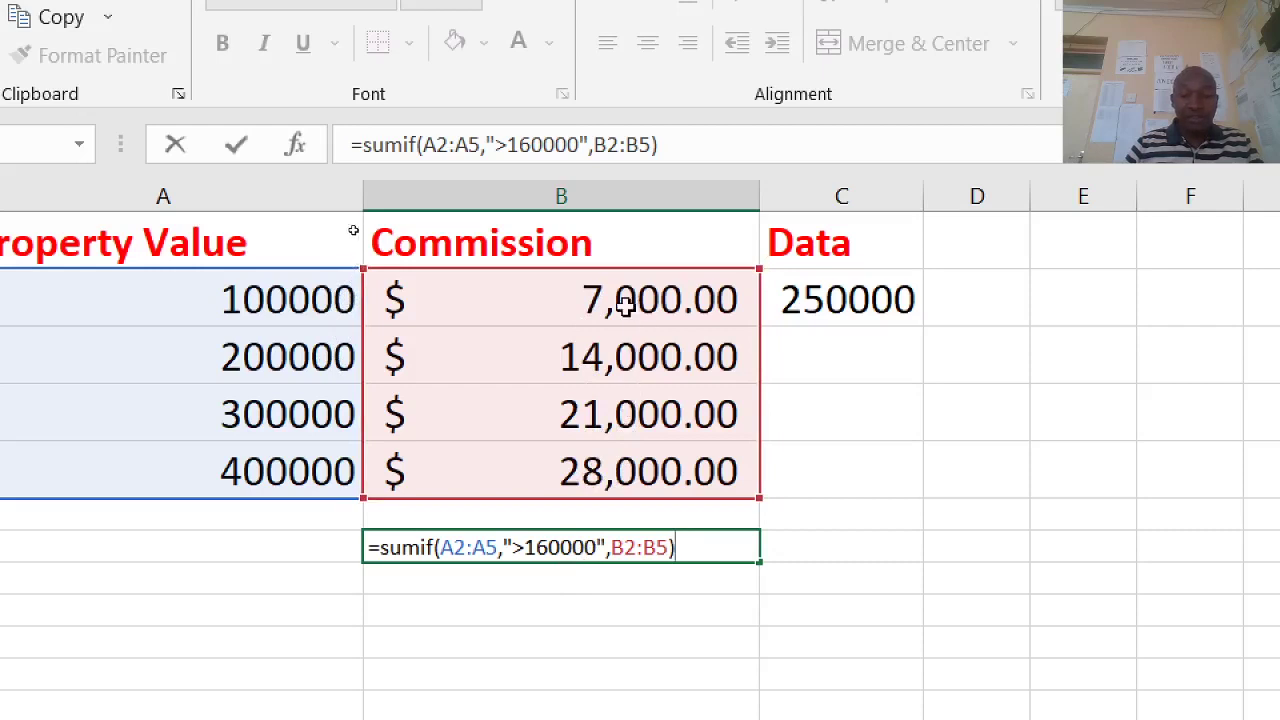
{"action": "key", "text": "Return"}
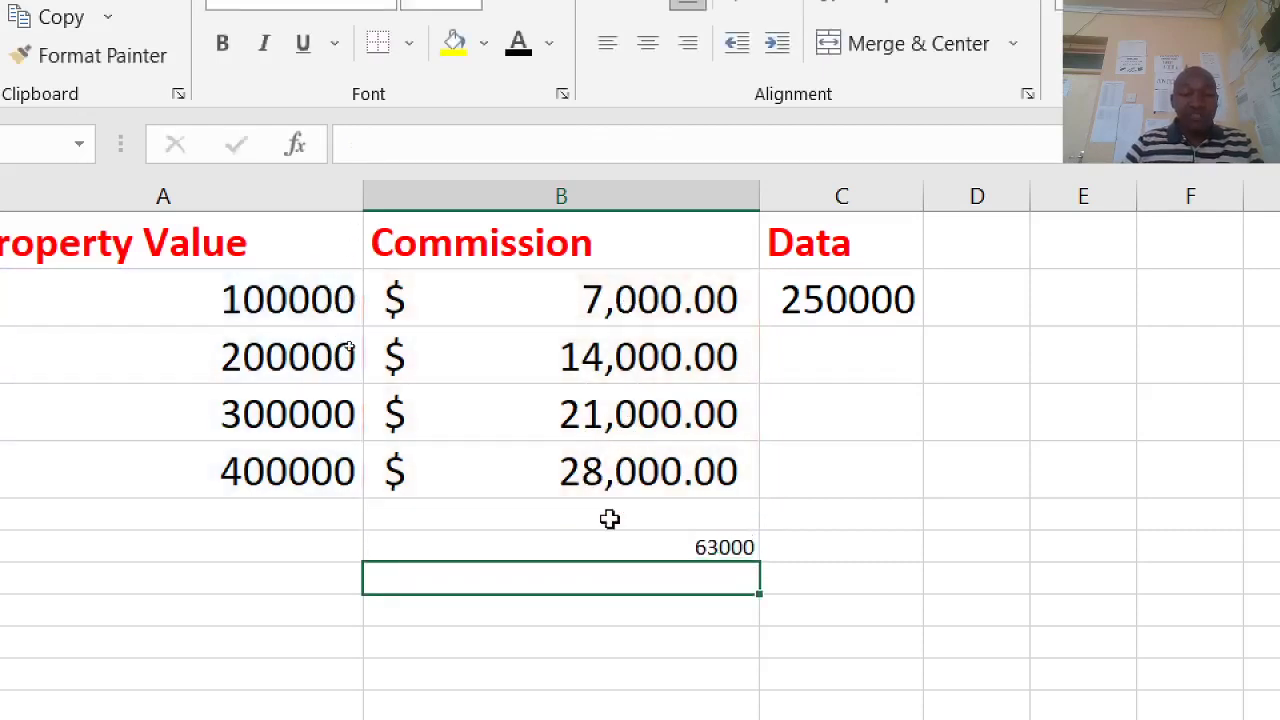
{"action": "left_click", "coordinate": [669, 540]}
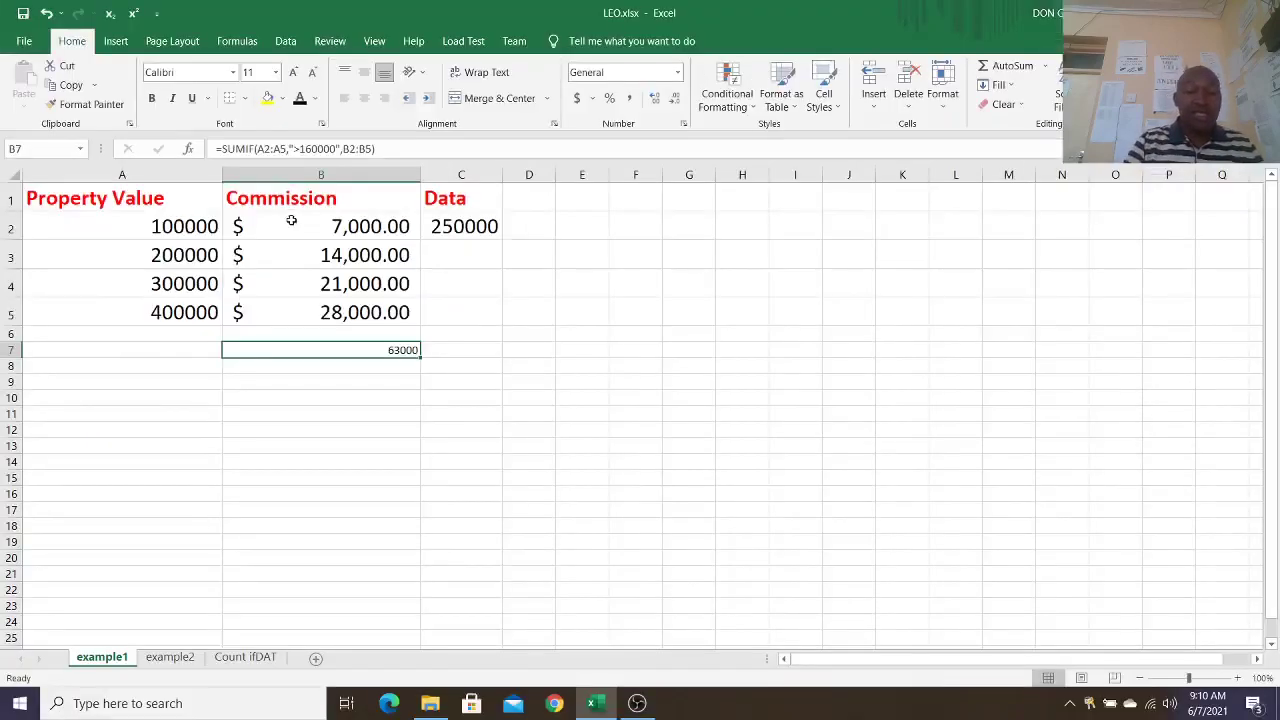
- On the example2 sheet, start a SUMIF formula in cell B9 below the Food column
{"action": "left_click", "coordinate": [168, 657]}
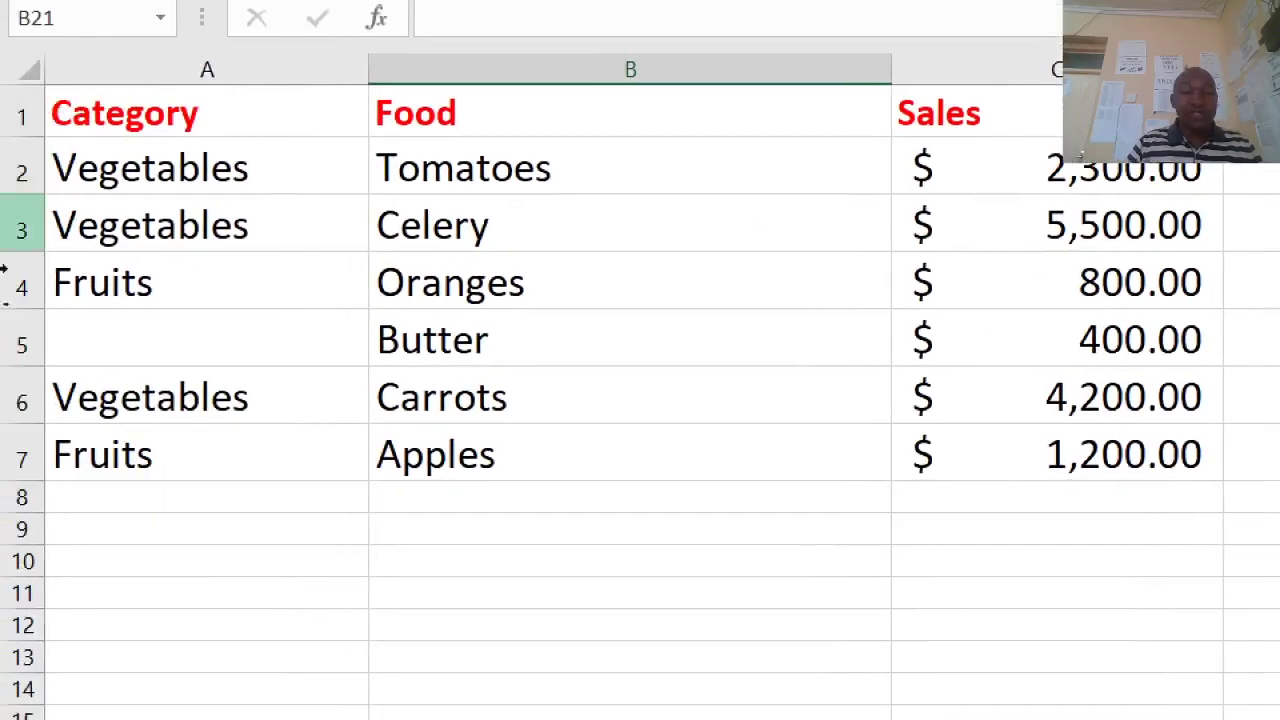
{"action": "left_click", "coordinate": [390, 397]}
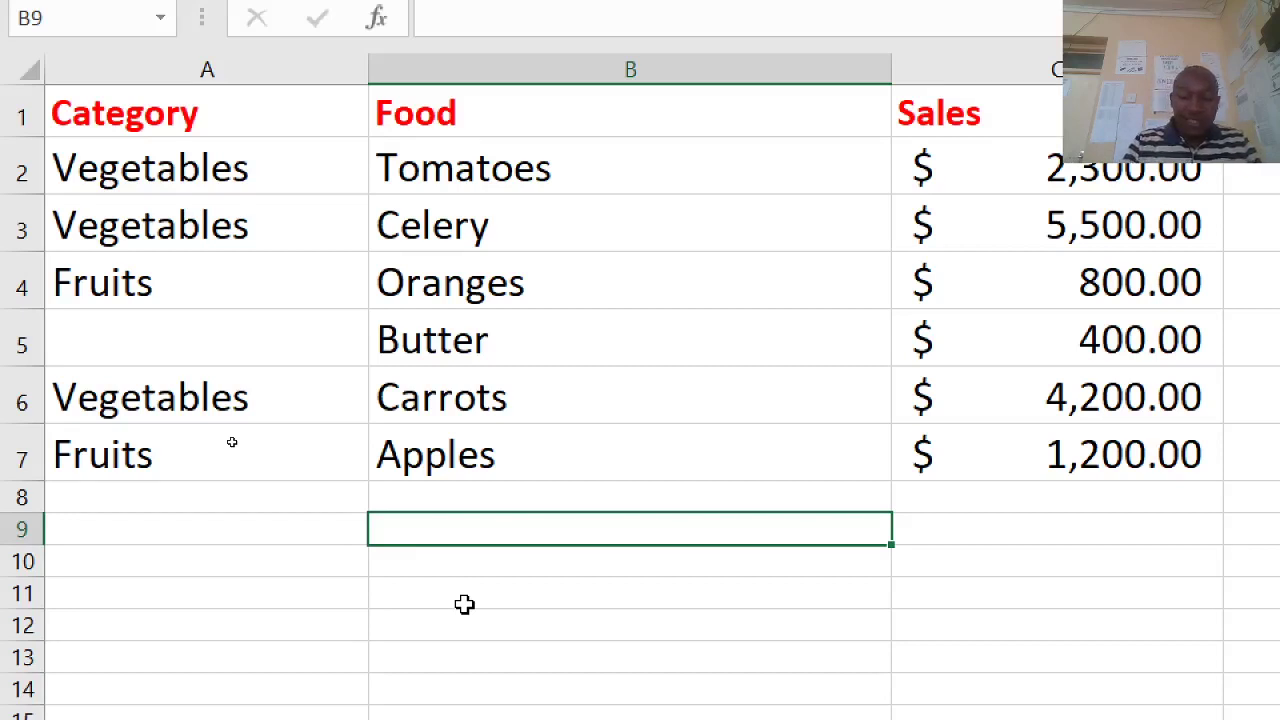
{"action": "type", "text": "="}
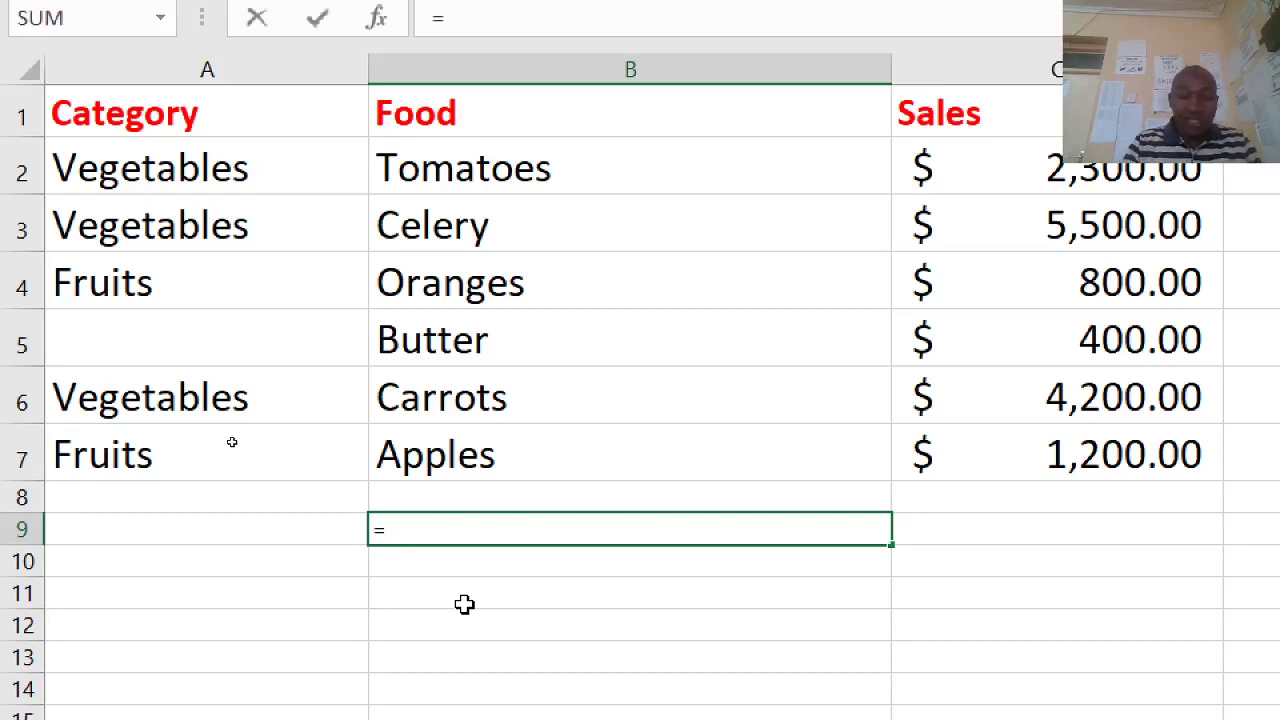
{"action": "type", "text": "sumif"}
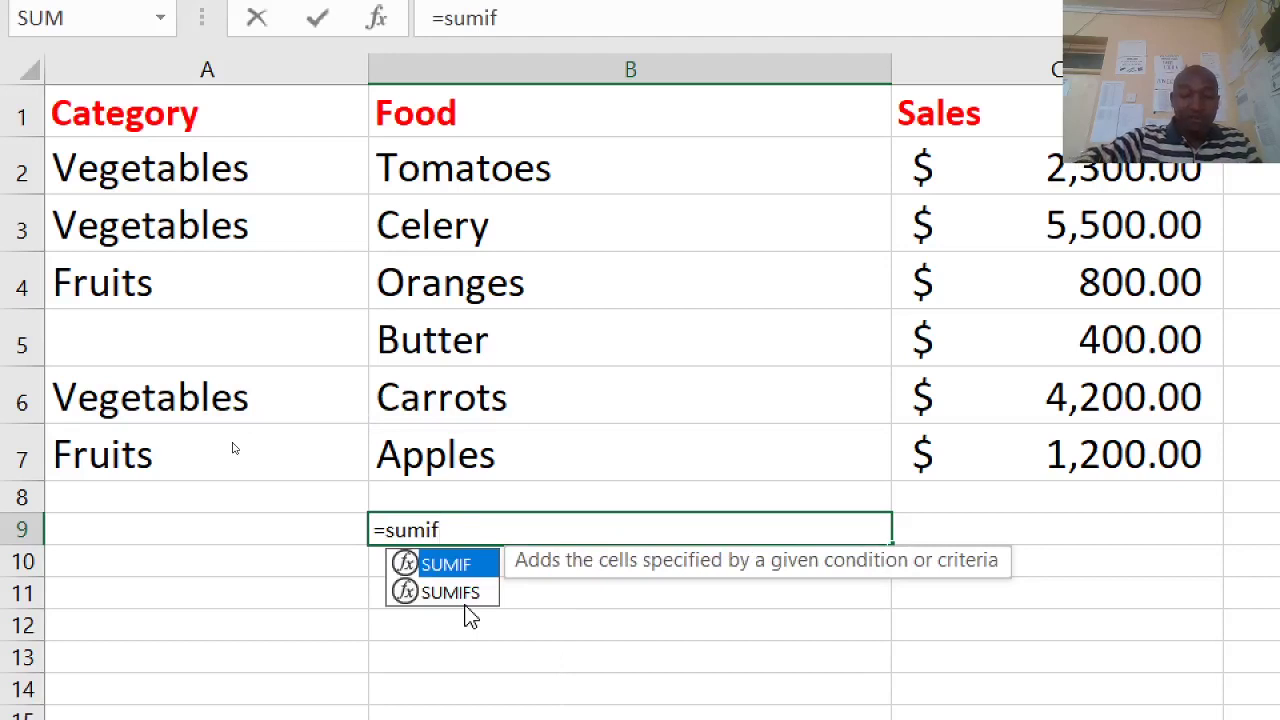
{"action": "type", "text": "("}
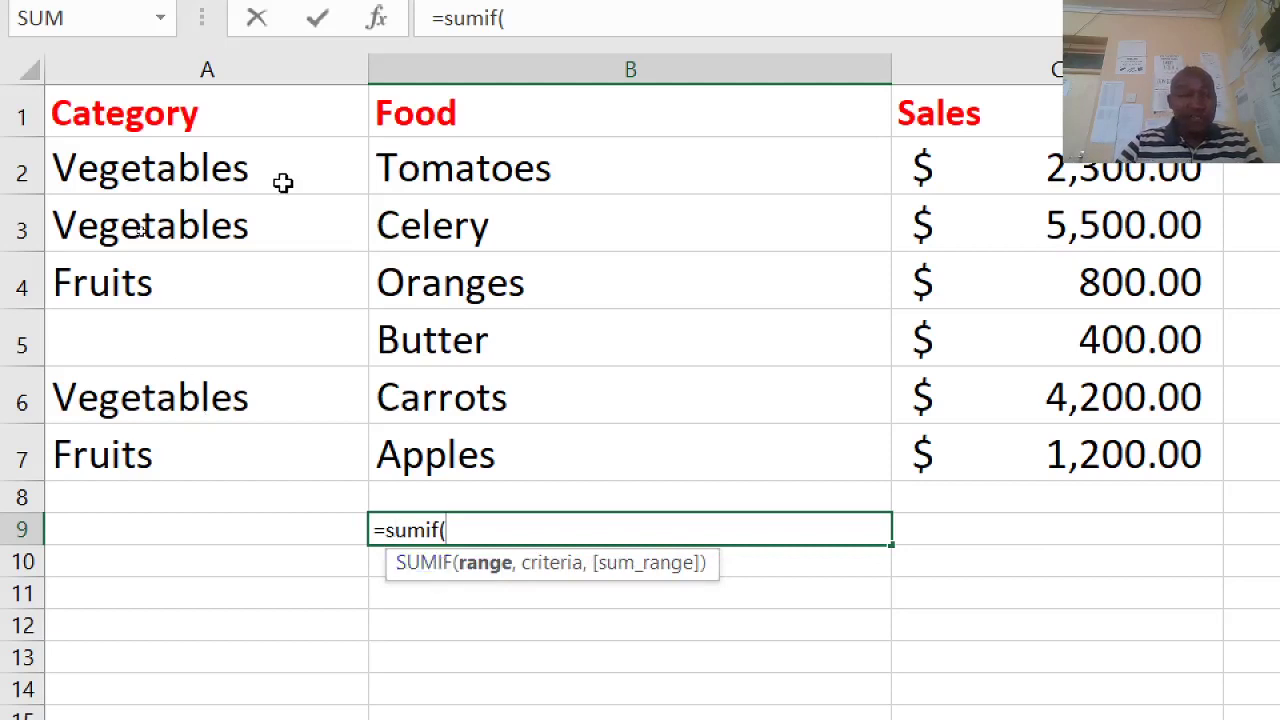
- Set the categories A2:A7 as the range argument of the SUMIF formula in B9
{"action": "left_click", "coordinate": [217, 174]}
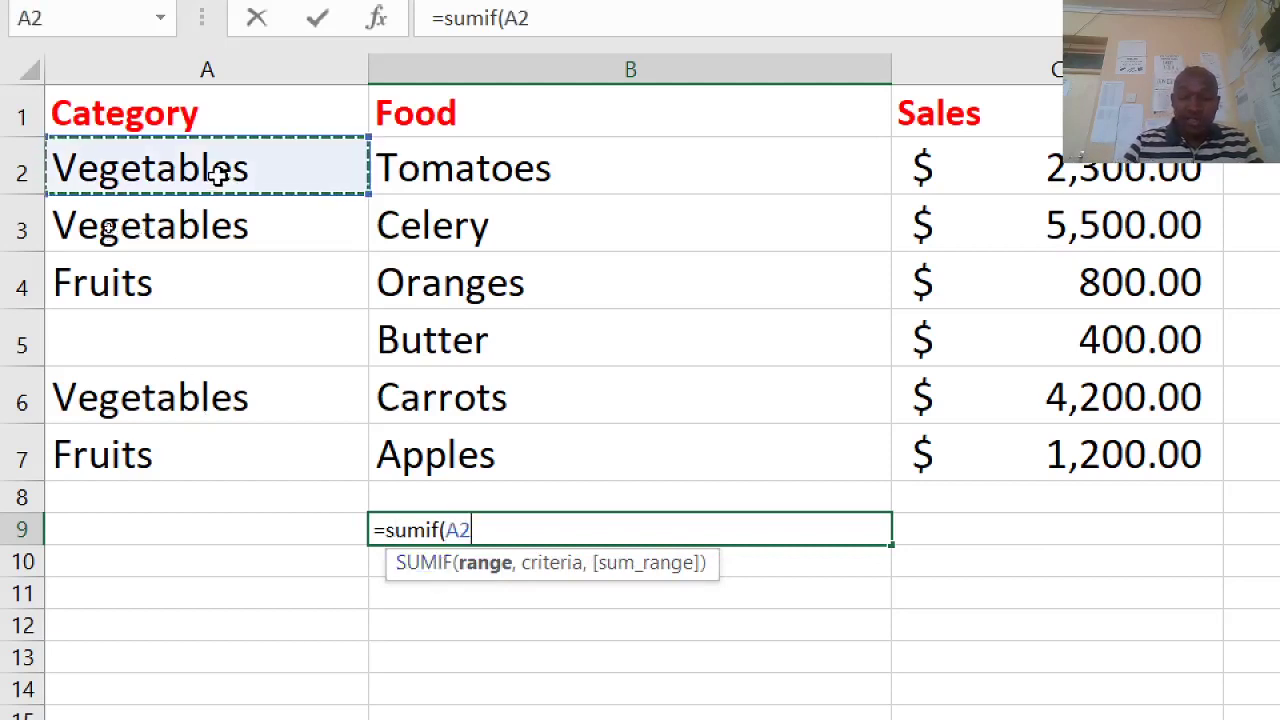
{"action": "type", "text": ":"}
{"action": "left_click", "coordinate": [217, 174]}
{"action": "left_click", "coordinate": [160, 455]}
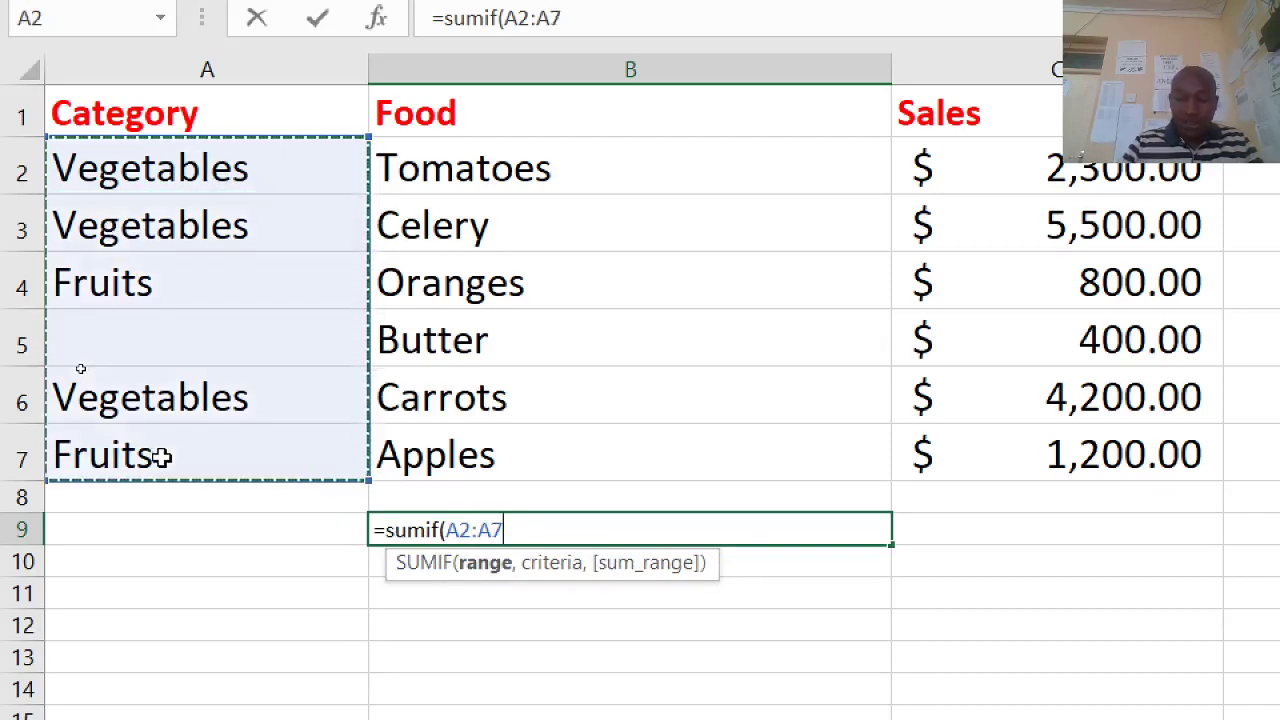
{"action": "type", "text": ","}
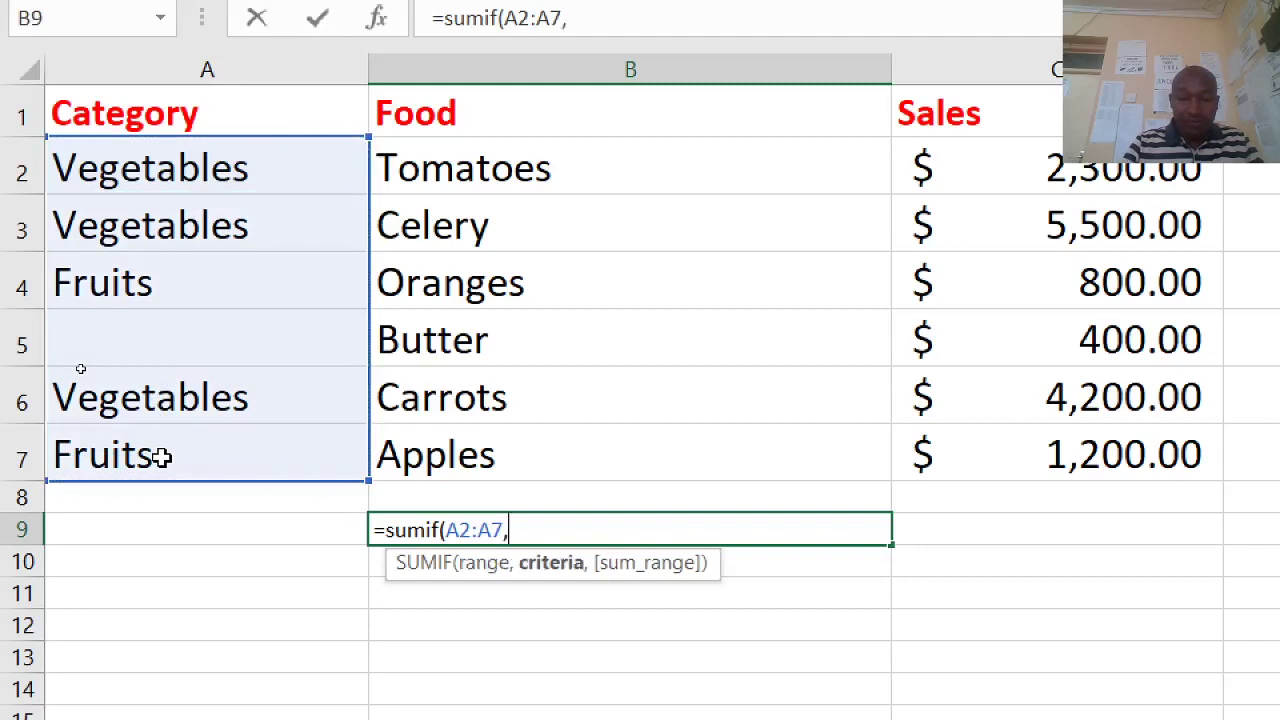
- Add "Fruits" as the criteria argument of the SUMIF formula in B9
{"action": "type", "text": ":"}
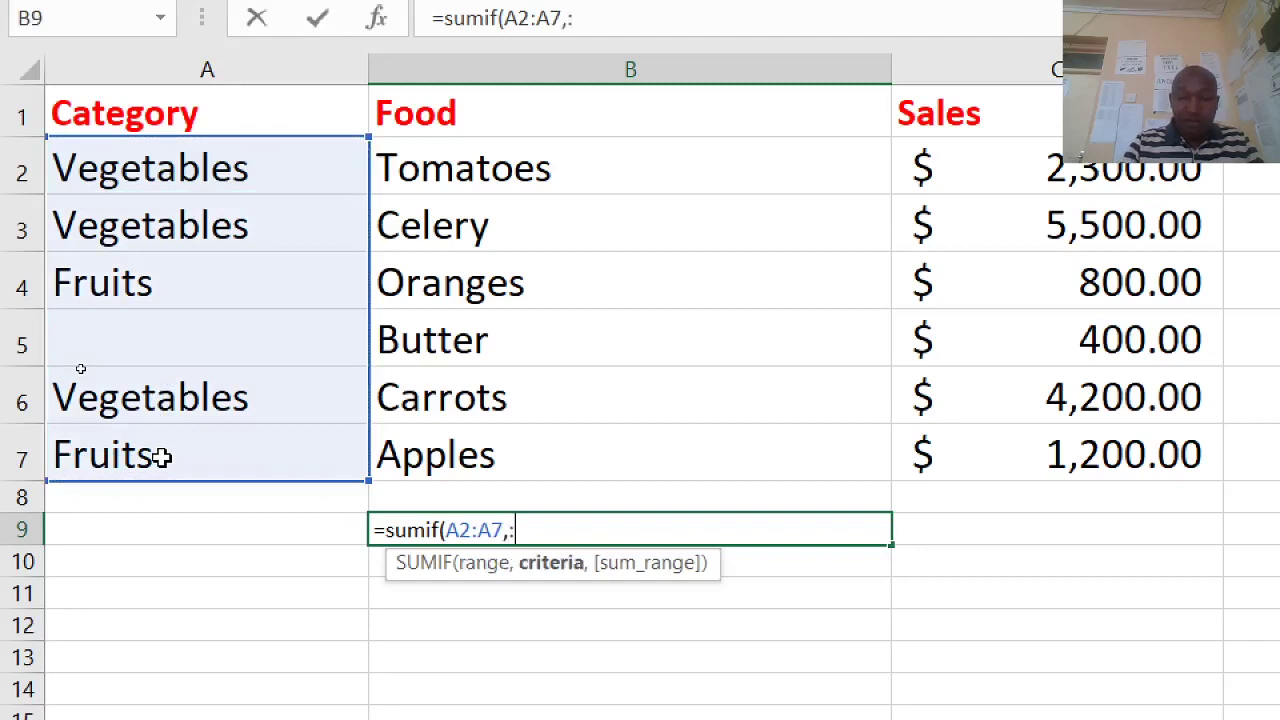
{"action": "key", "text": "BackSpace"}
{"action": "type", "text": "\""}
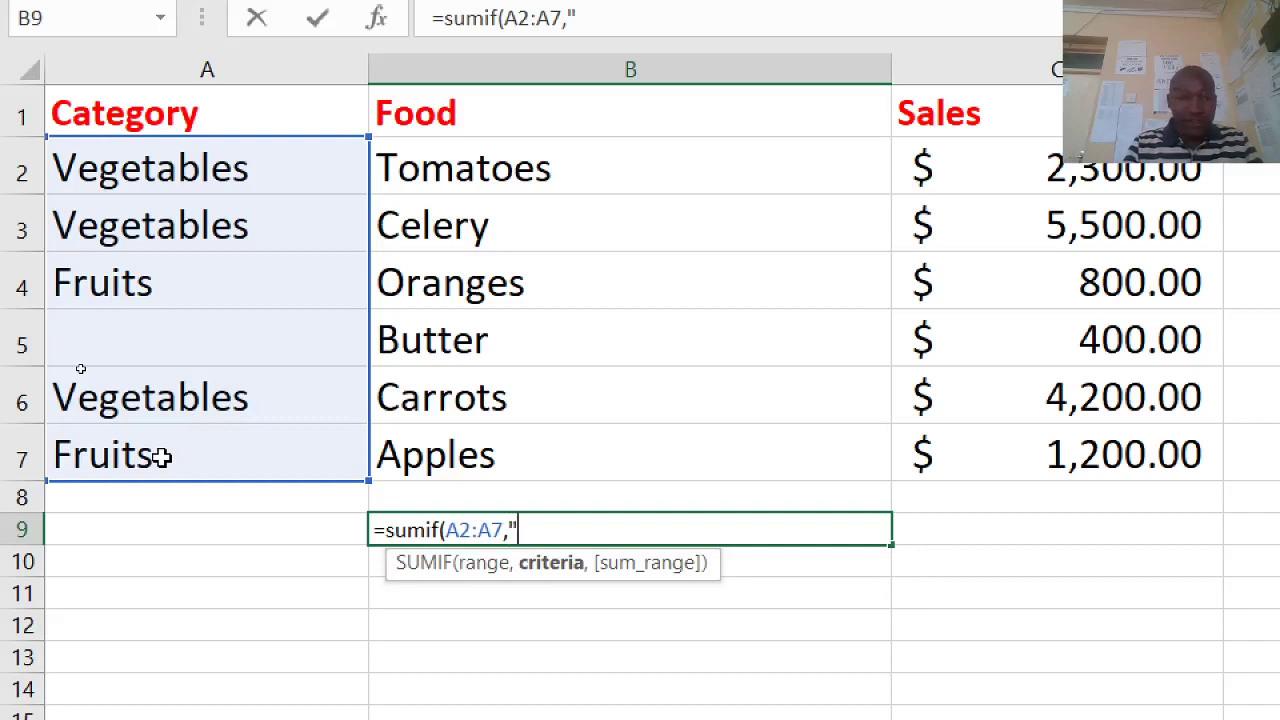
{"action": "type", "text": "Fruits"}
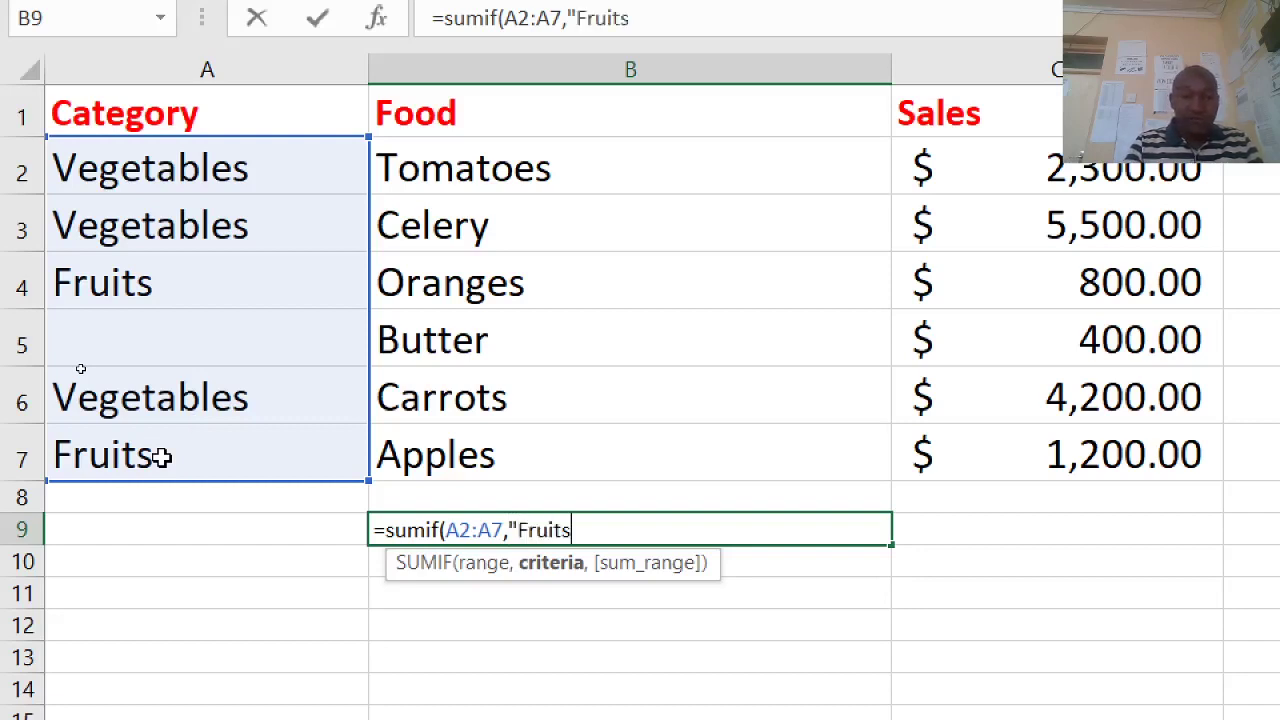
{"action": "type", "text": "\""}
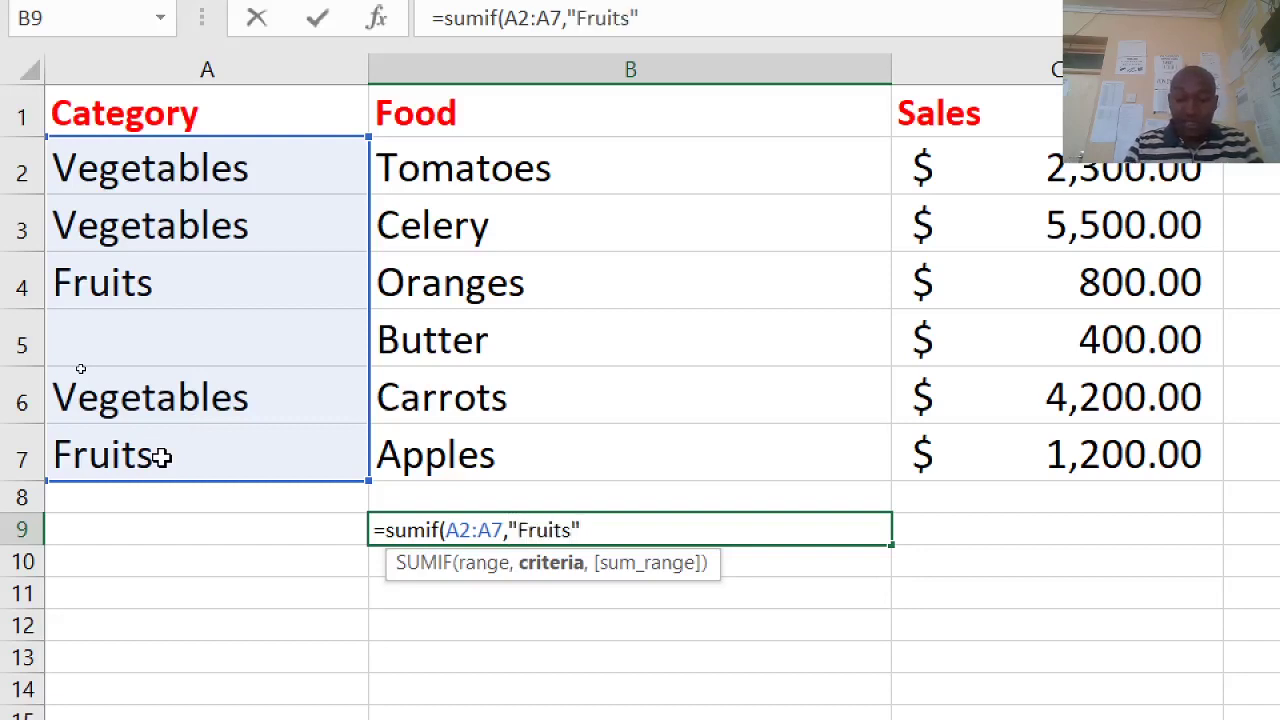
{"action": "type", "text": ","}
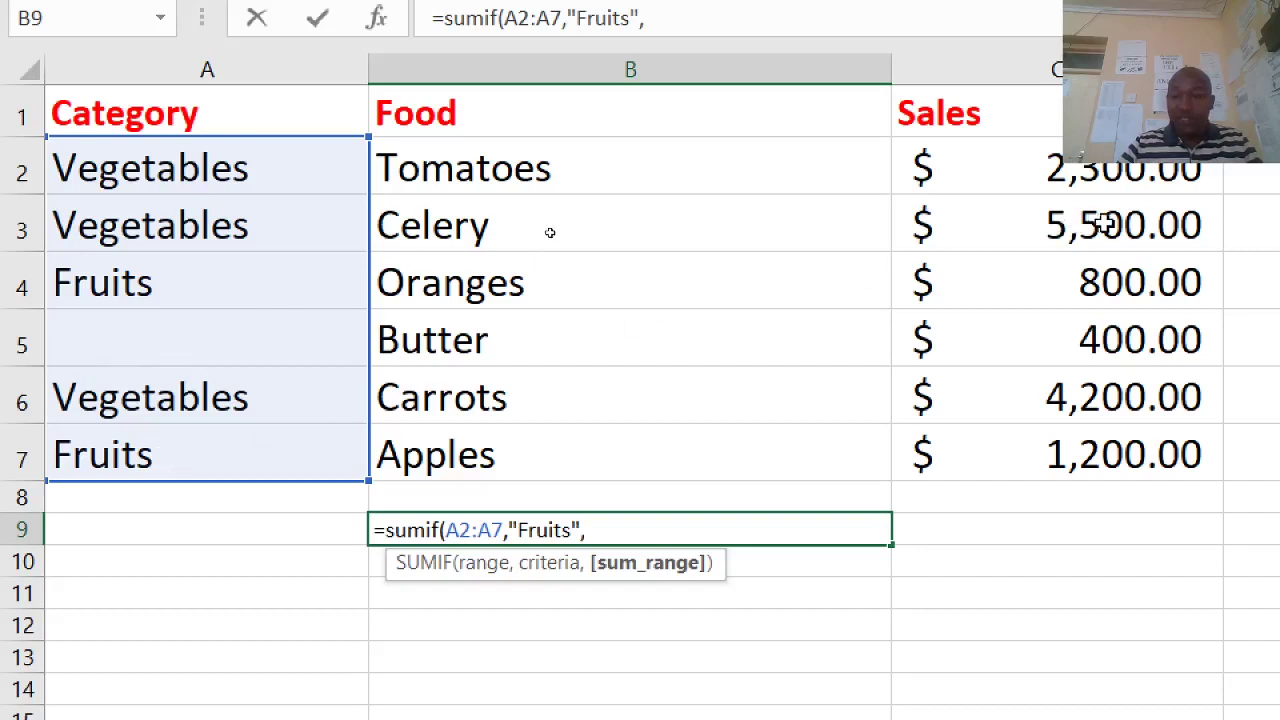
- Add the sales C2:C7 as the sum range and complete the SUMIF formula in B9
{"action": "left_click", "coordinate": [1080, 170]}
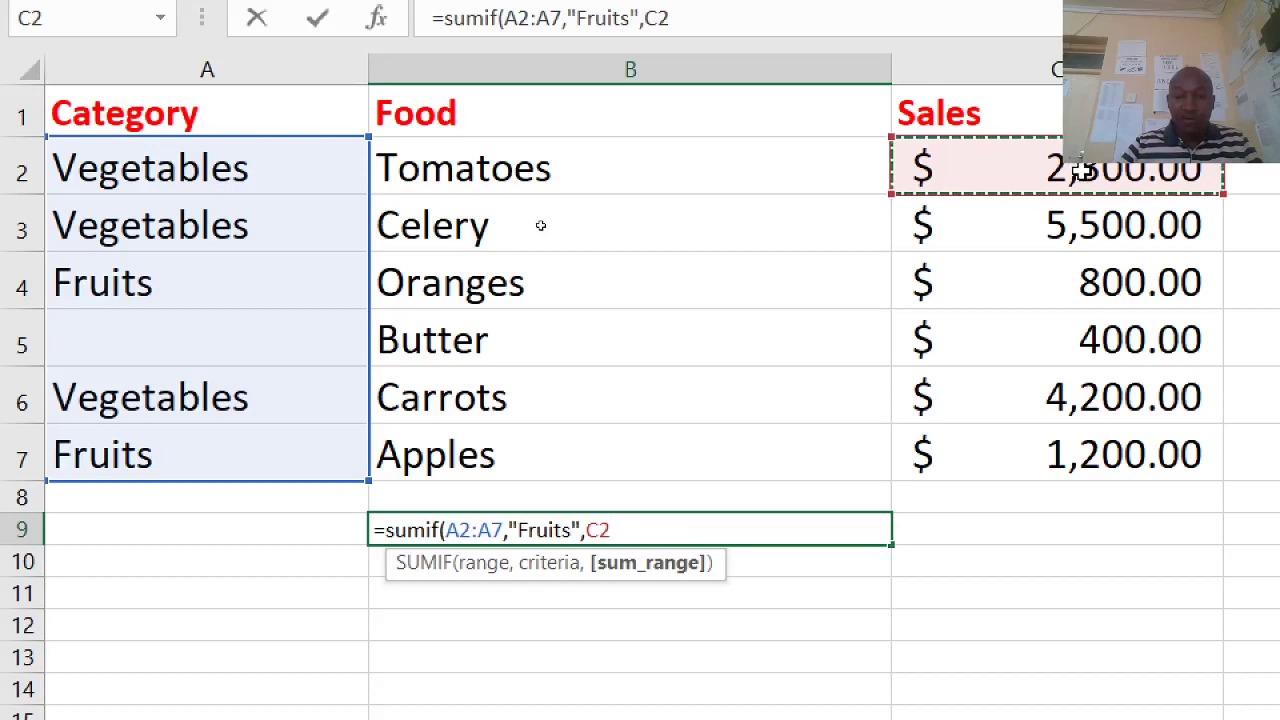
{"action": "type", "text": ":C2"}
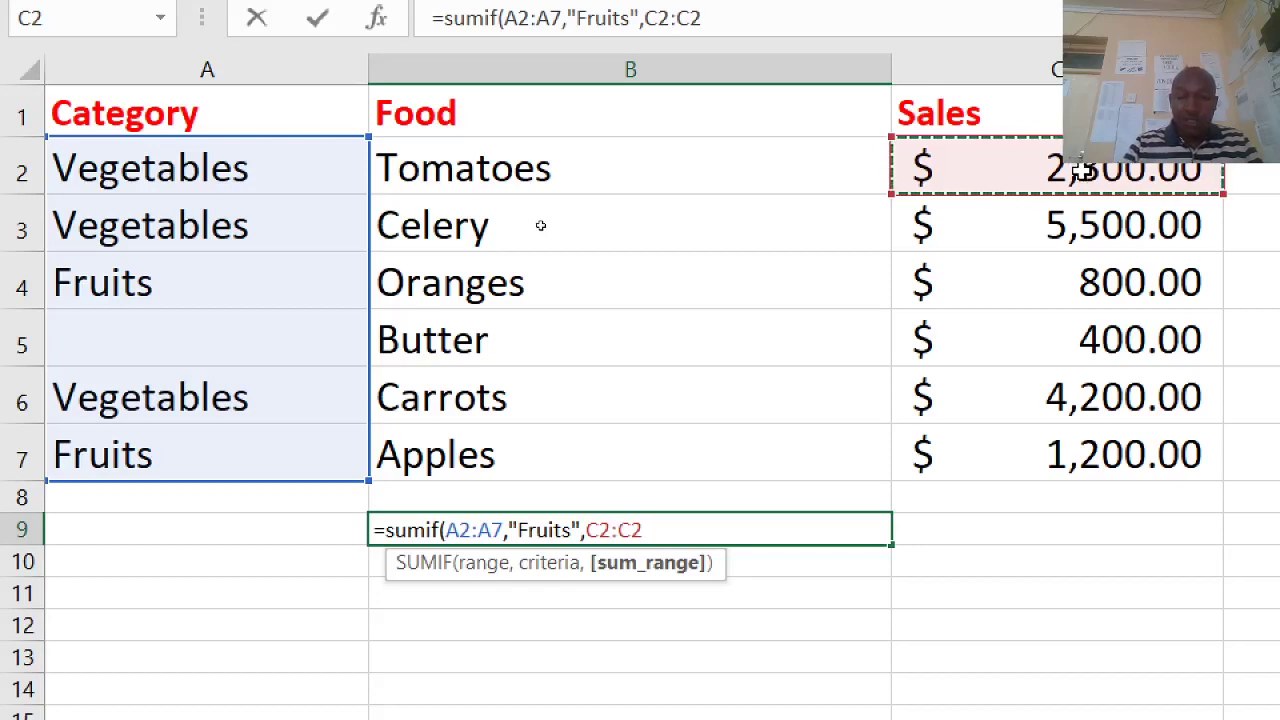
{"action": "left_click", "coordinate": [1104, 450]}
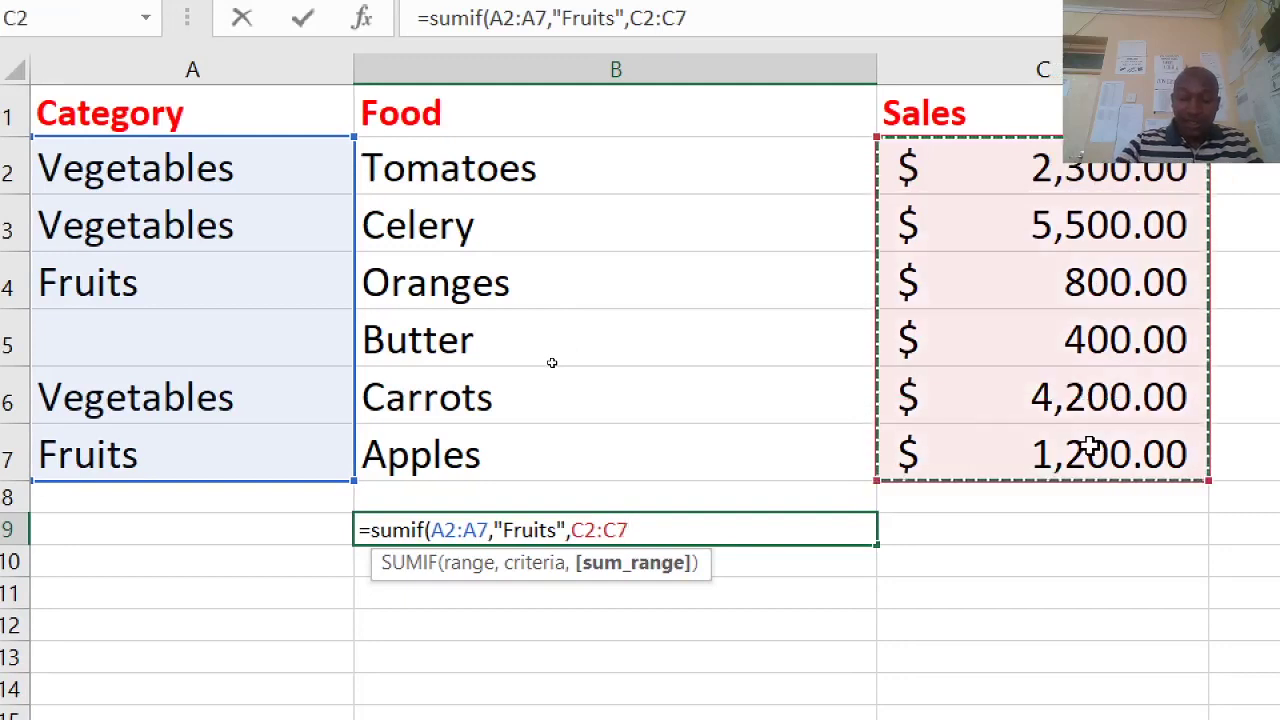
{"action": "type", "text": ")"}
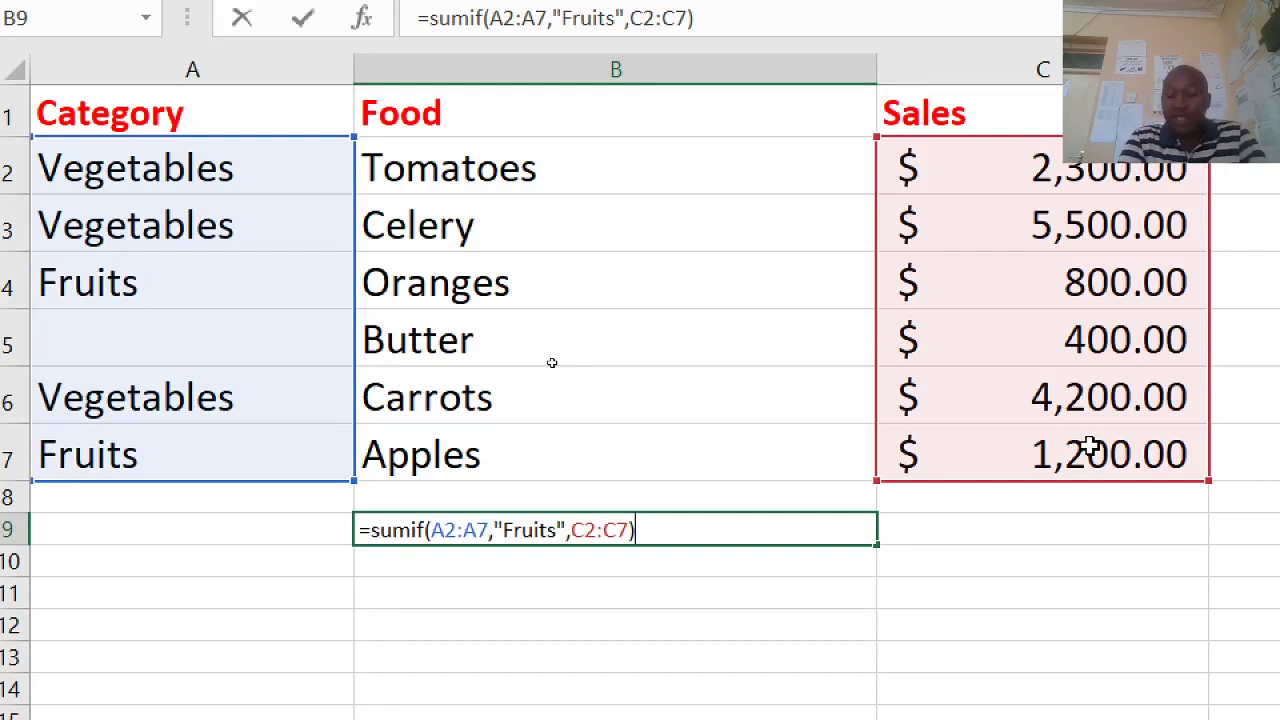
{"action": "key", "text": "Return"}
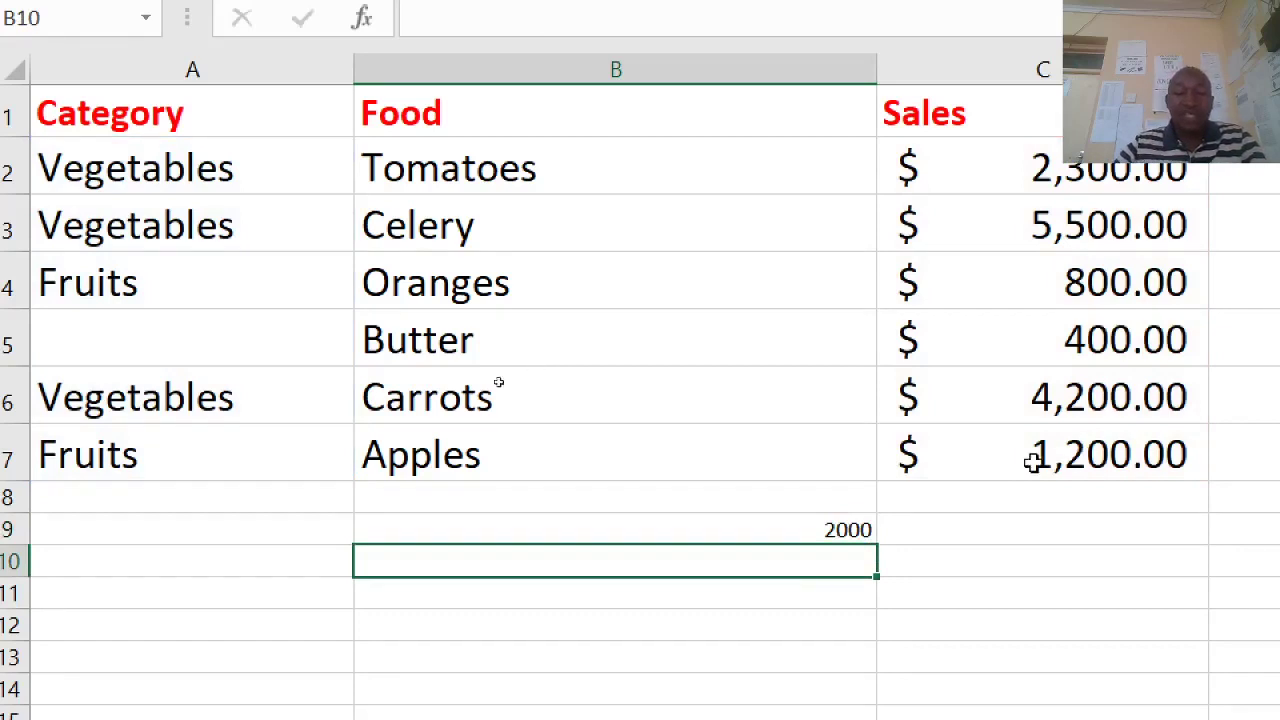
- Check the SUMIF formula in B9 against the fruit sales in C4 and C7
{"action": "left_click", "coordinate": [848, 530]}
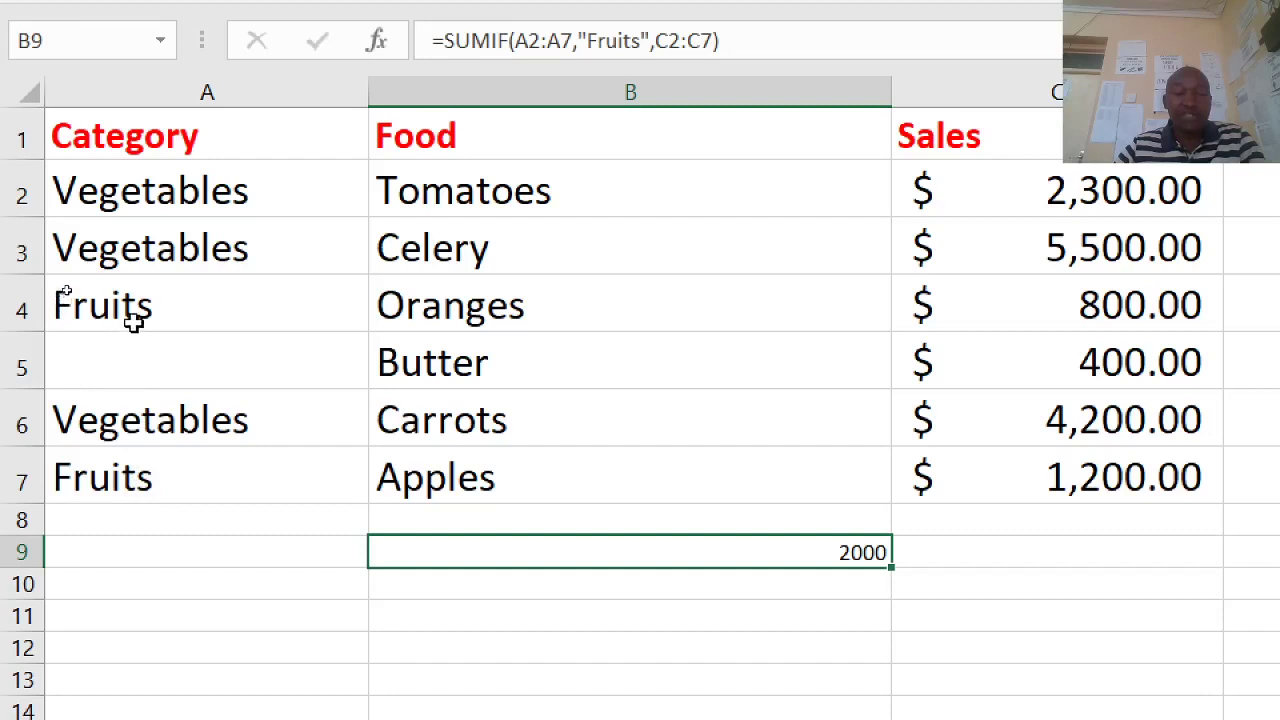
{"action": "left_click", "coordinate": [1064, 302]}
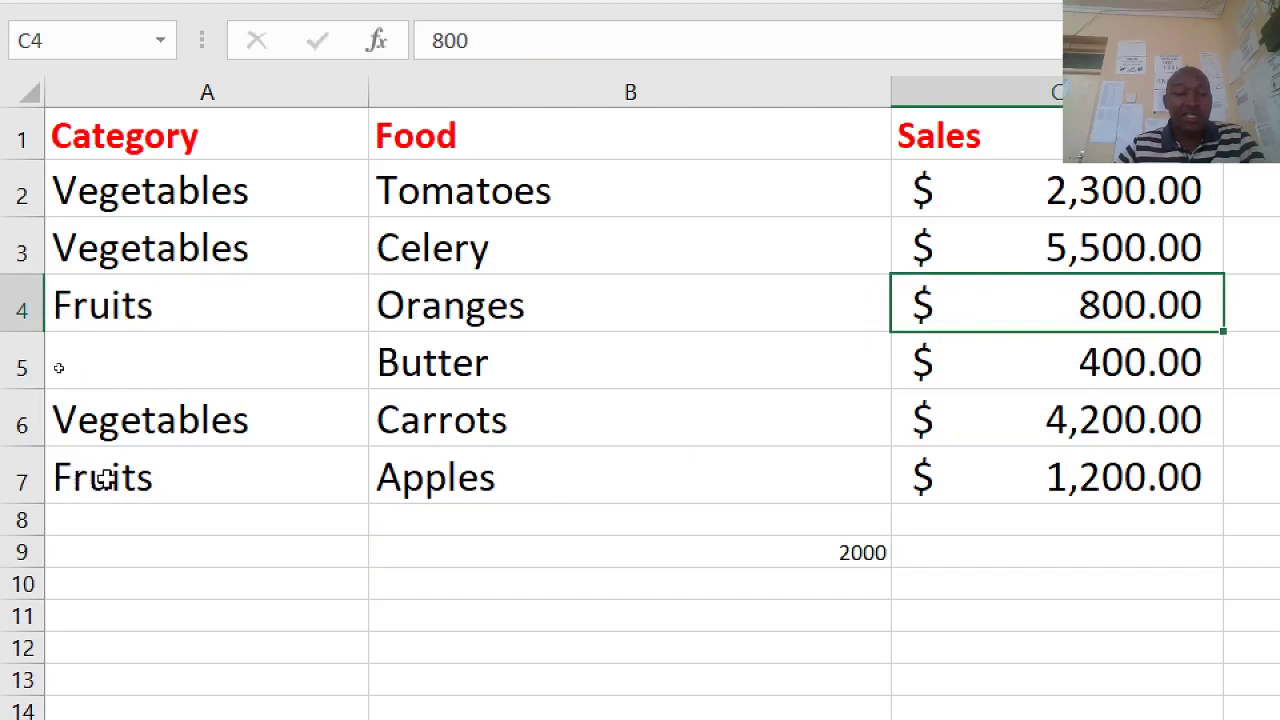
{"action": "left_click", "coordinate": [1130, 481]}
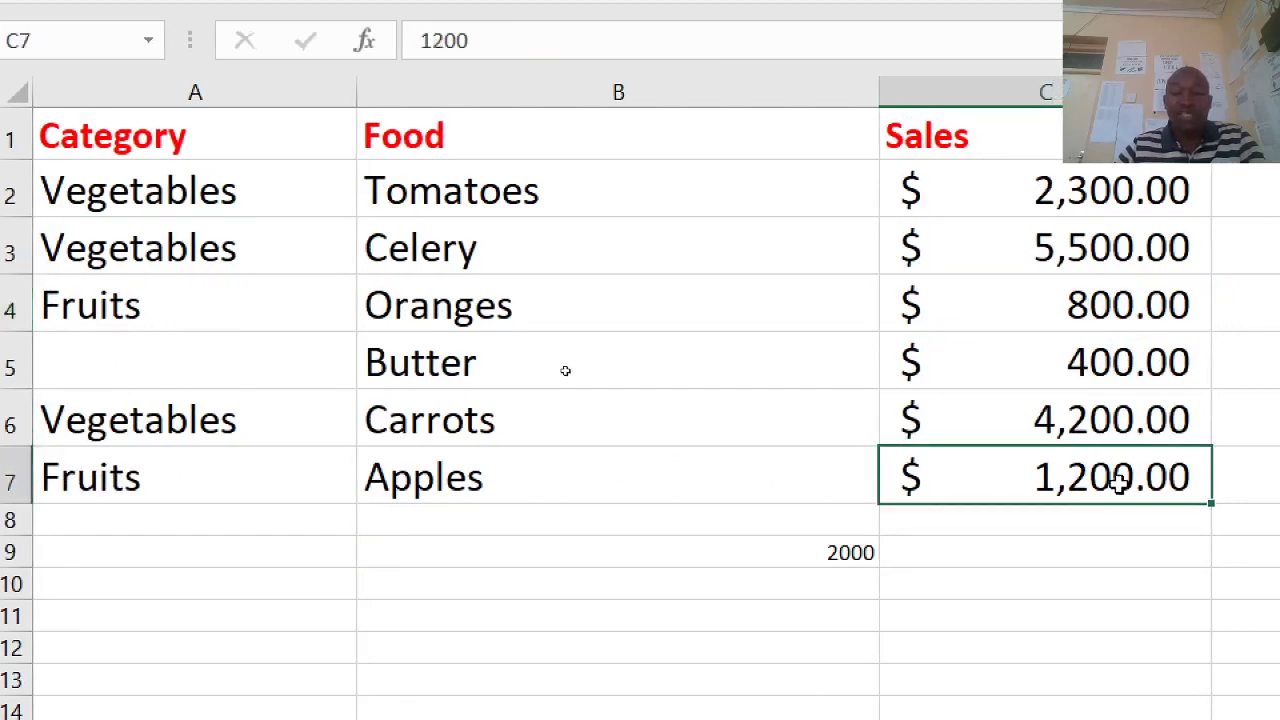
{"action": "left_click", "coordinate": [1099, 316]}
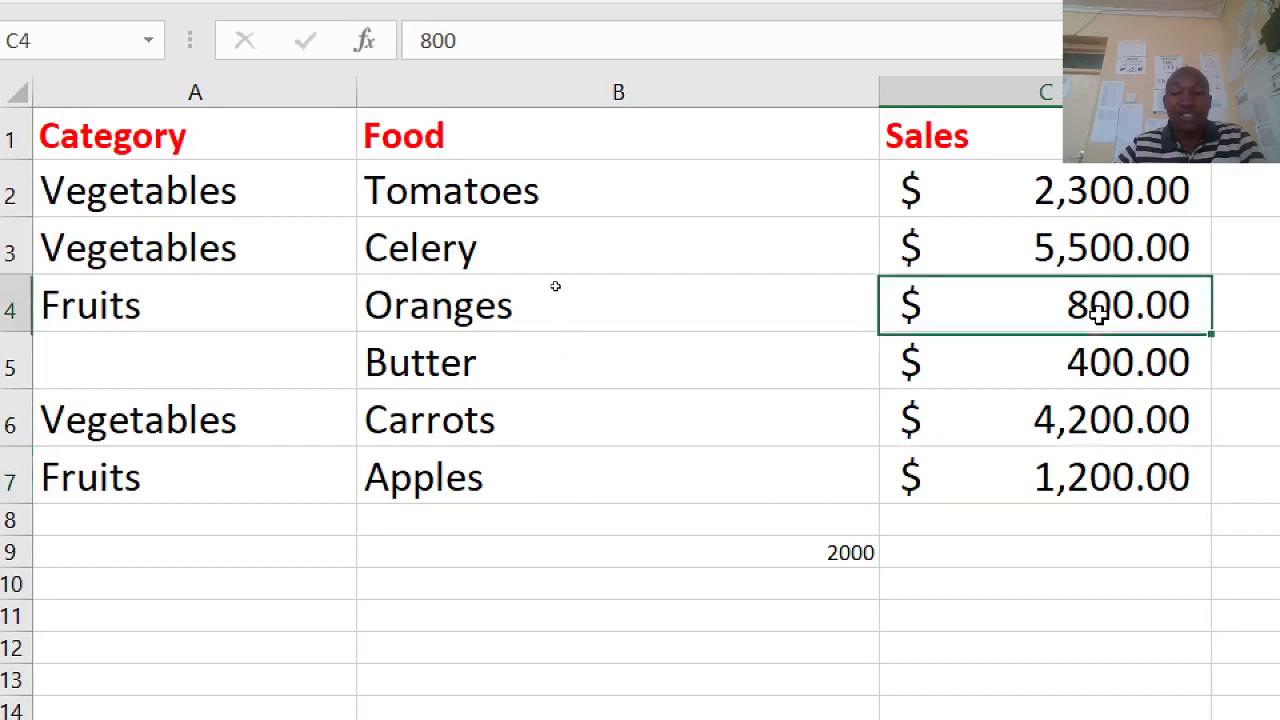
{"action": "left_click", "coordinate": [834, 551]}
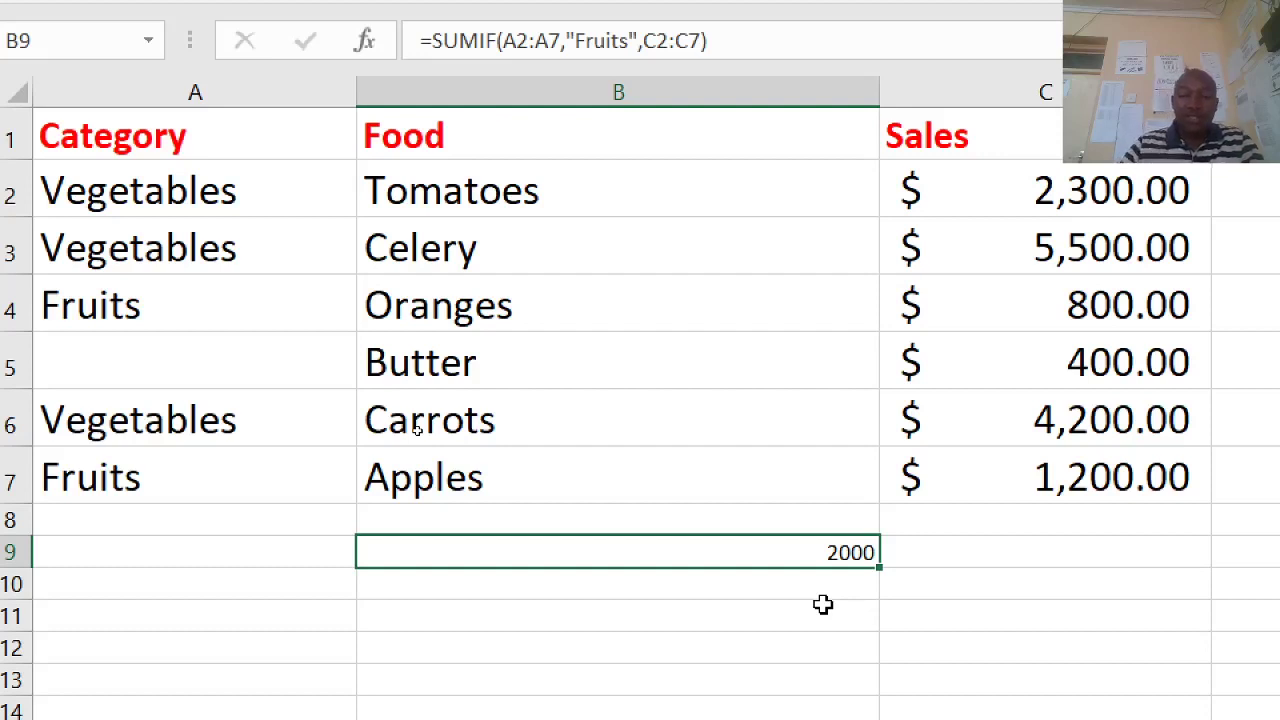
- Enter the label "that end with ES" in cell A10
{"action": "left_click", "coordinate": [310, 586]}
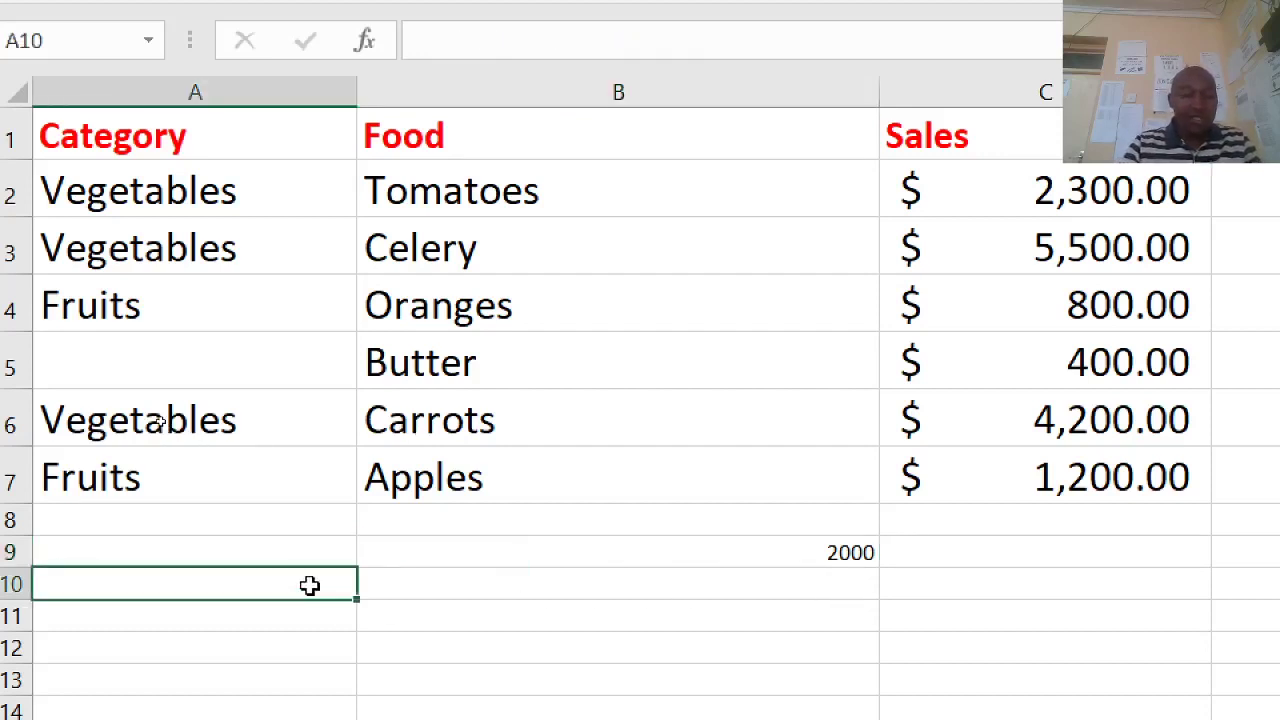
{"action": "type", "text": "that "}
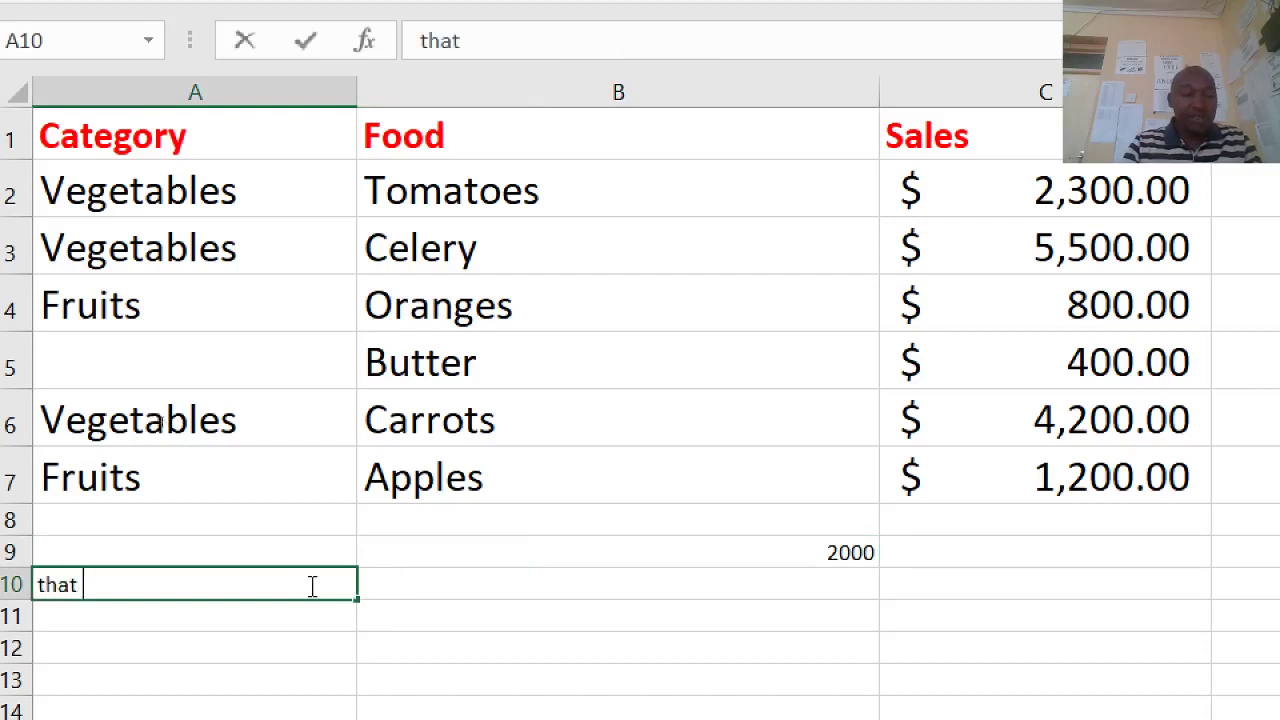
{"action": "type", "text": "end with "}
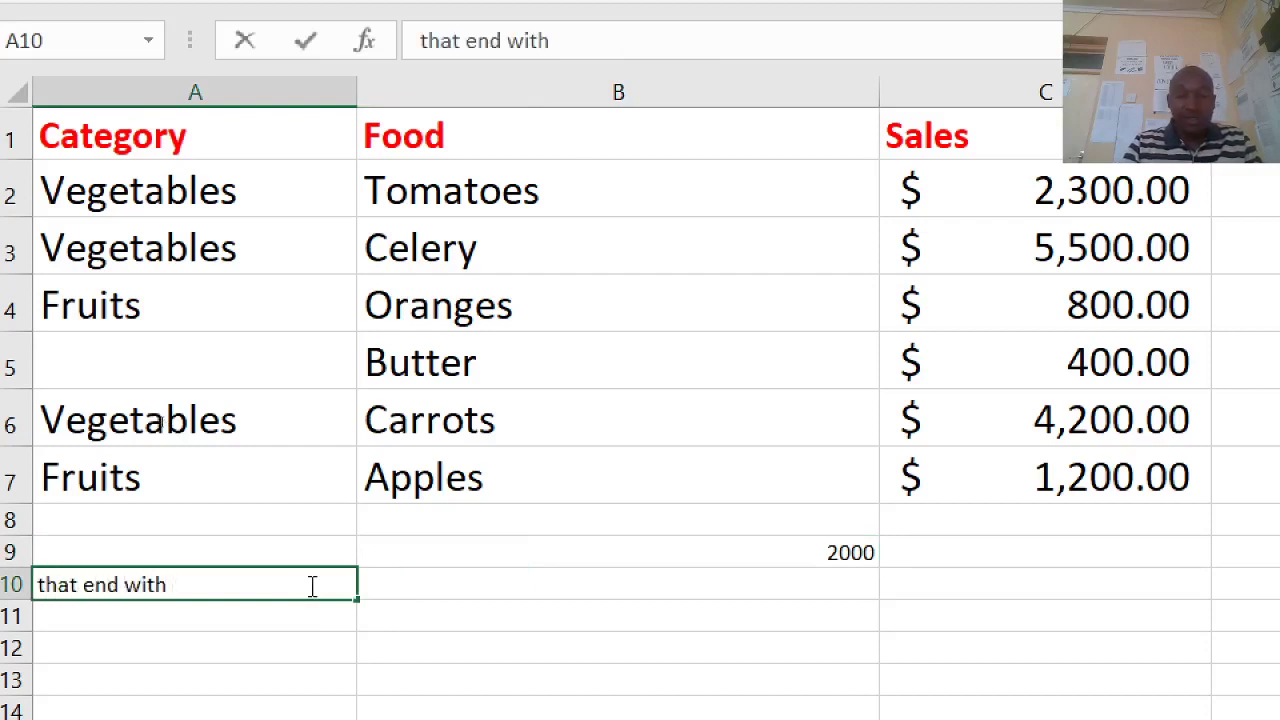
{"action": "type", "text": "EX"}
{"action": "key", "text": "BackSpace"}
{"action": "type", "text": "S"}
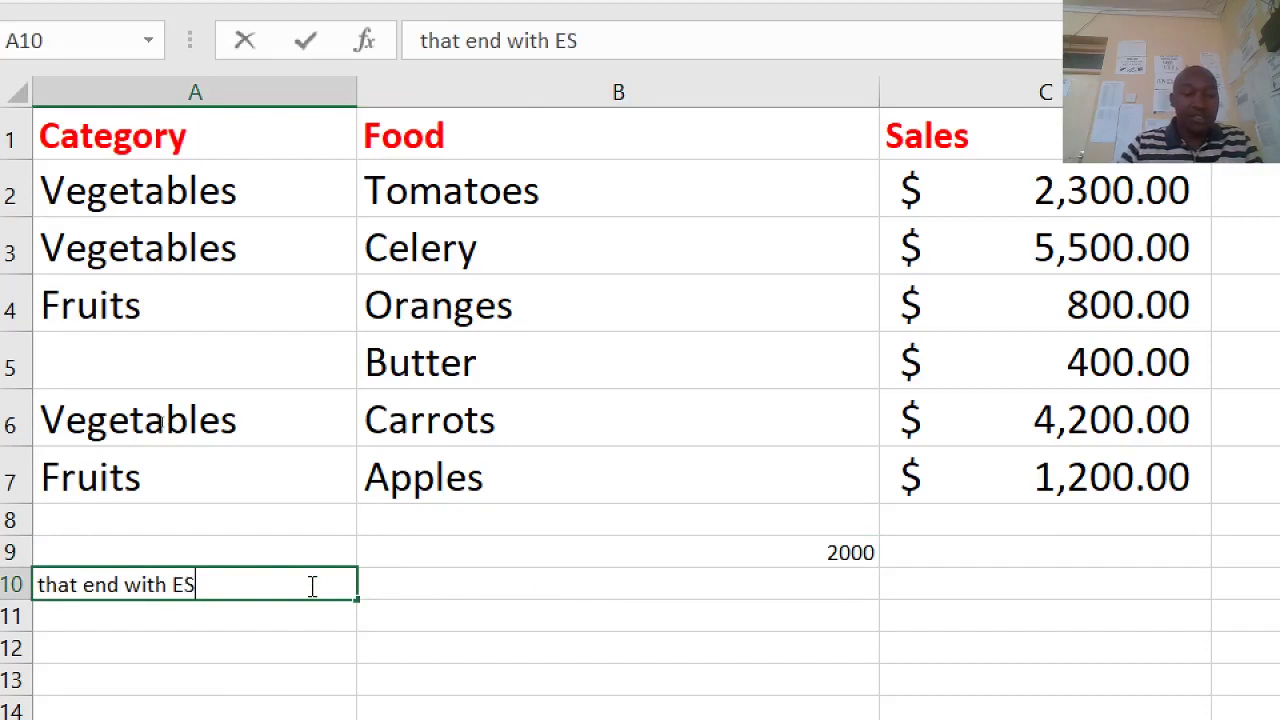
{"action": "left_click", "coordinate": [472, 588]}
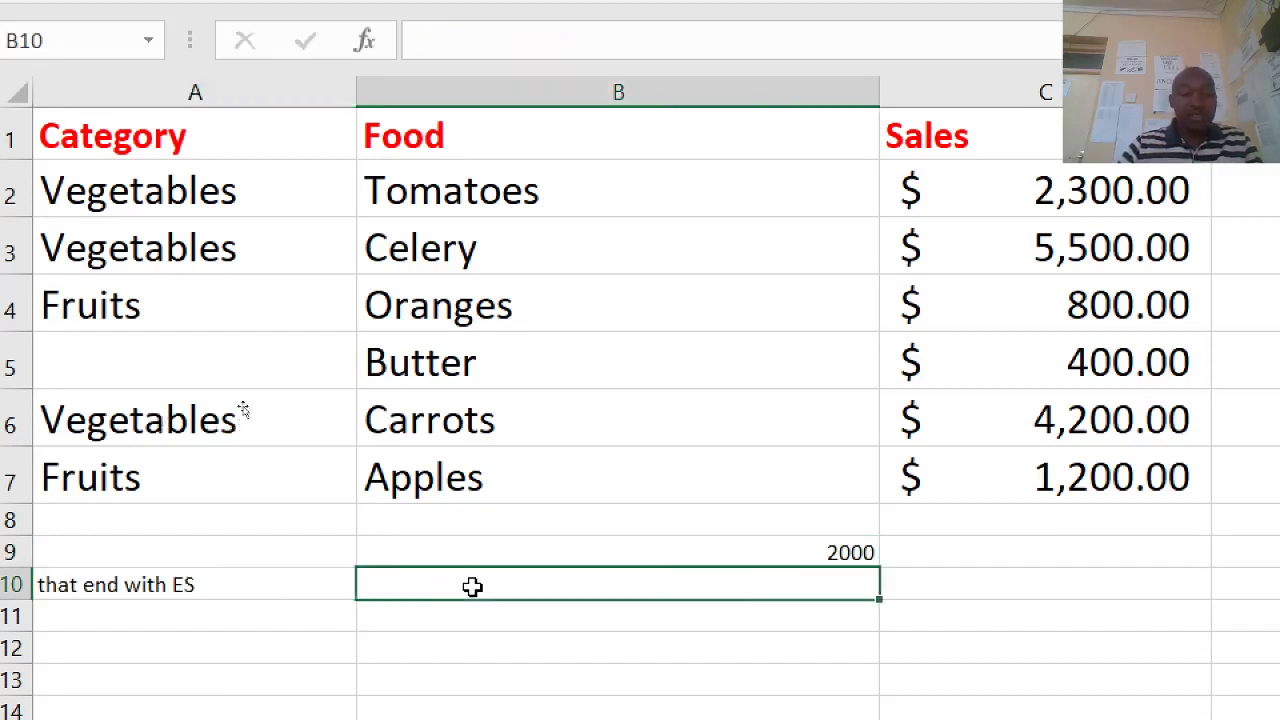
- Examine the Food entries ending in "es" in cells B7, B4 and B2
{"action": "left_click", "coordinate": [488, 479]}
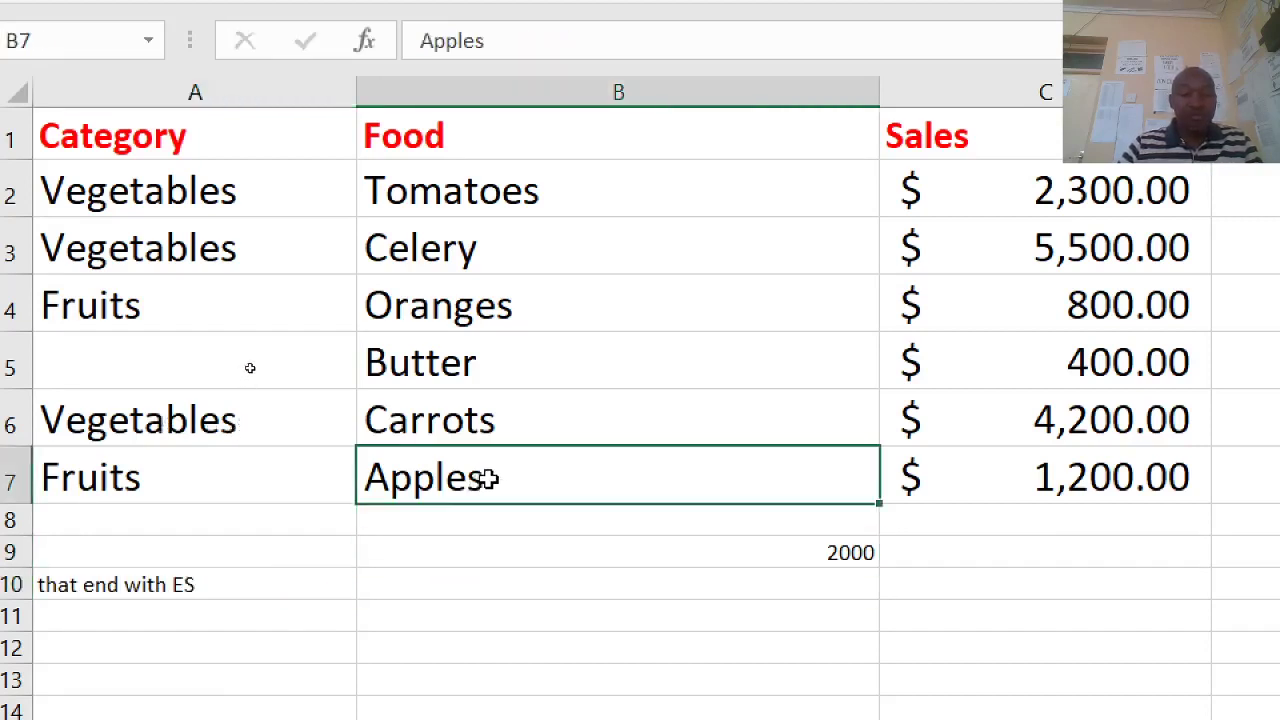
{"action": "left_click", "coordinate": [515, 314]}
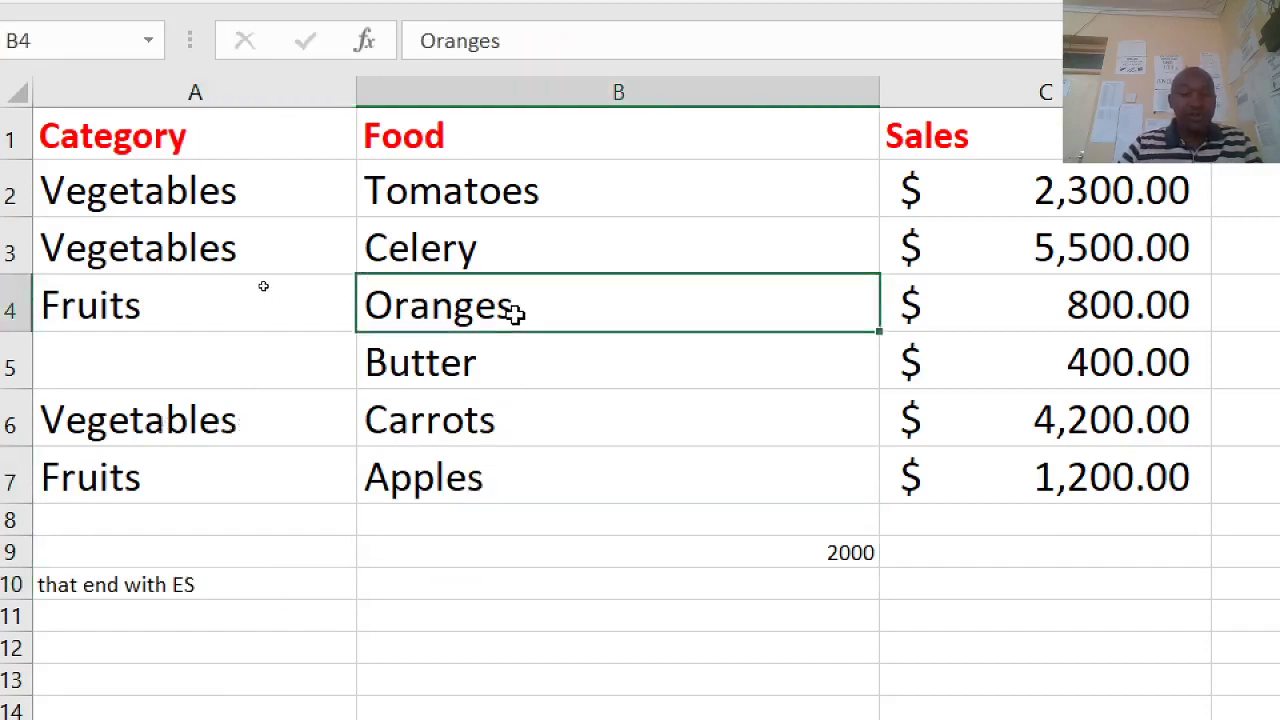
{"action": "left_click", "coordinate": [550, 197]}
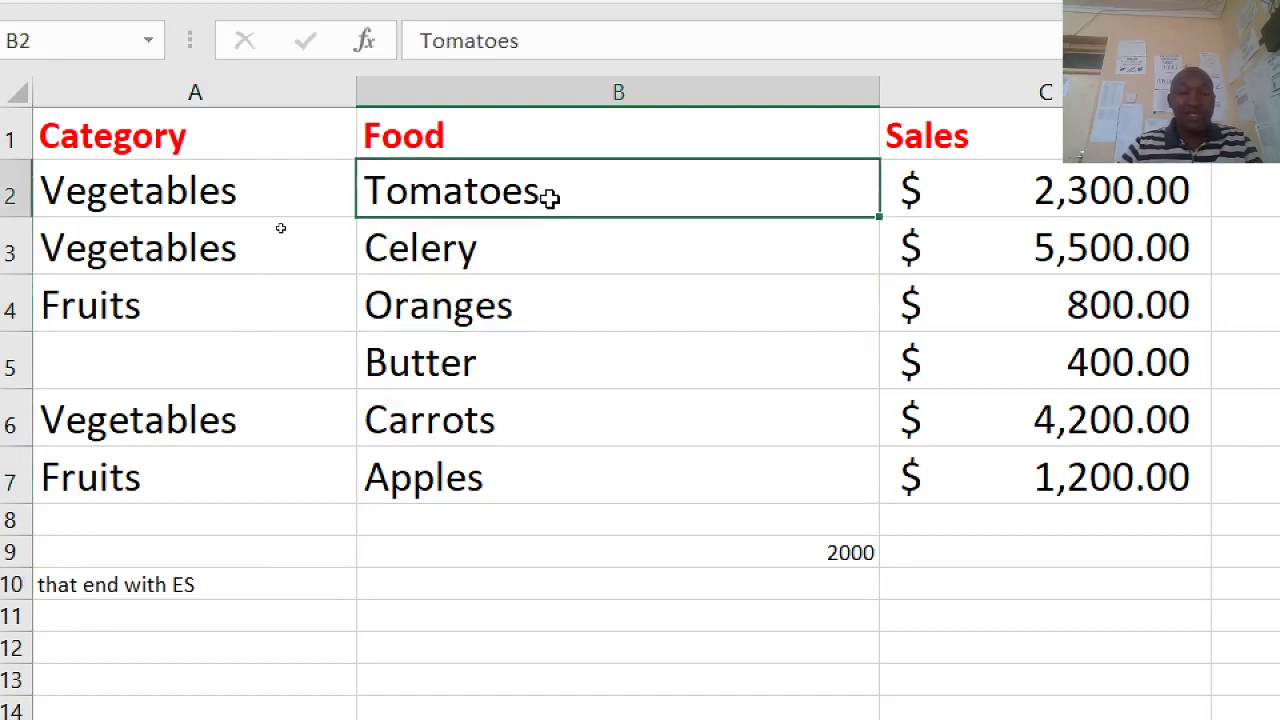
- Start a SUMIF formula in cell B10 with the foods B2:B7 as its range argument
{"action": "left_click", "coordinate": [441, 553]}
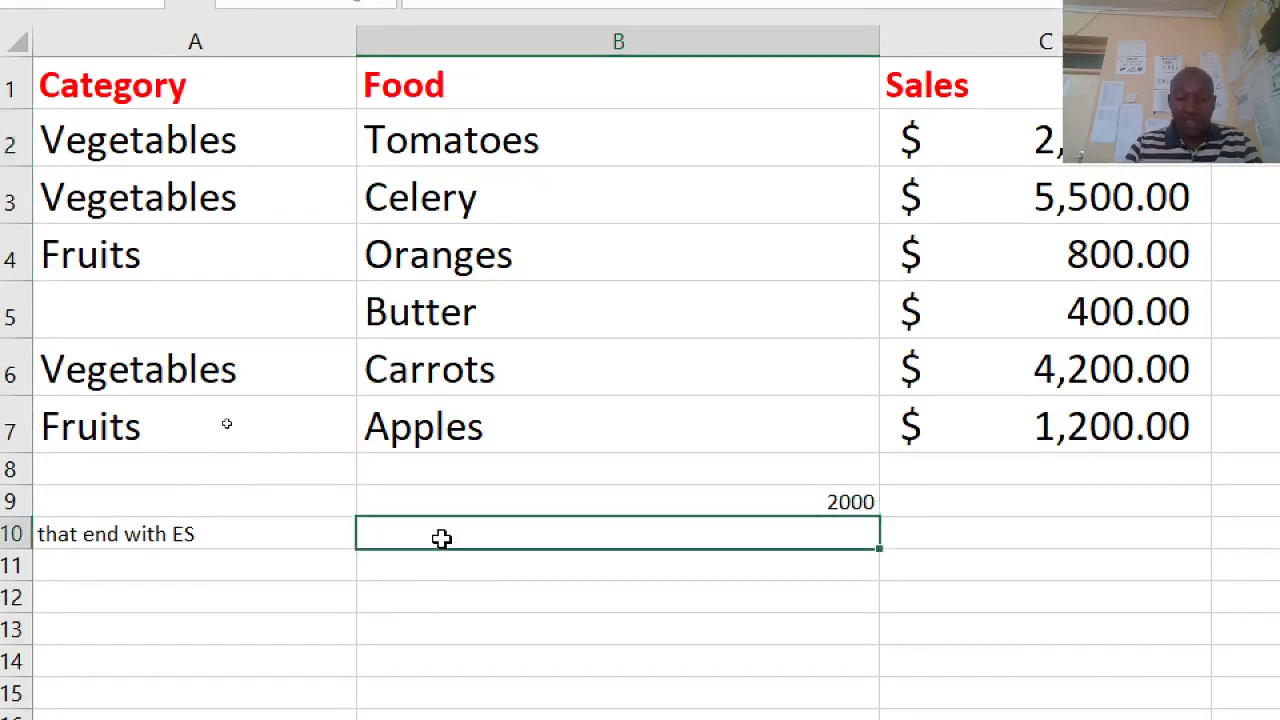
{"action": "type", "text": "="}
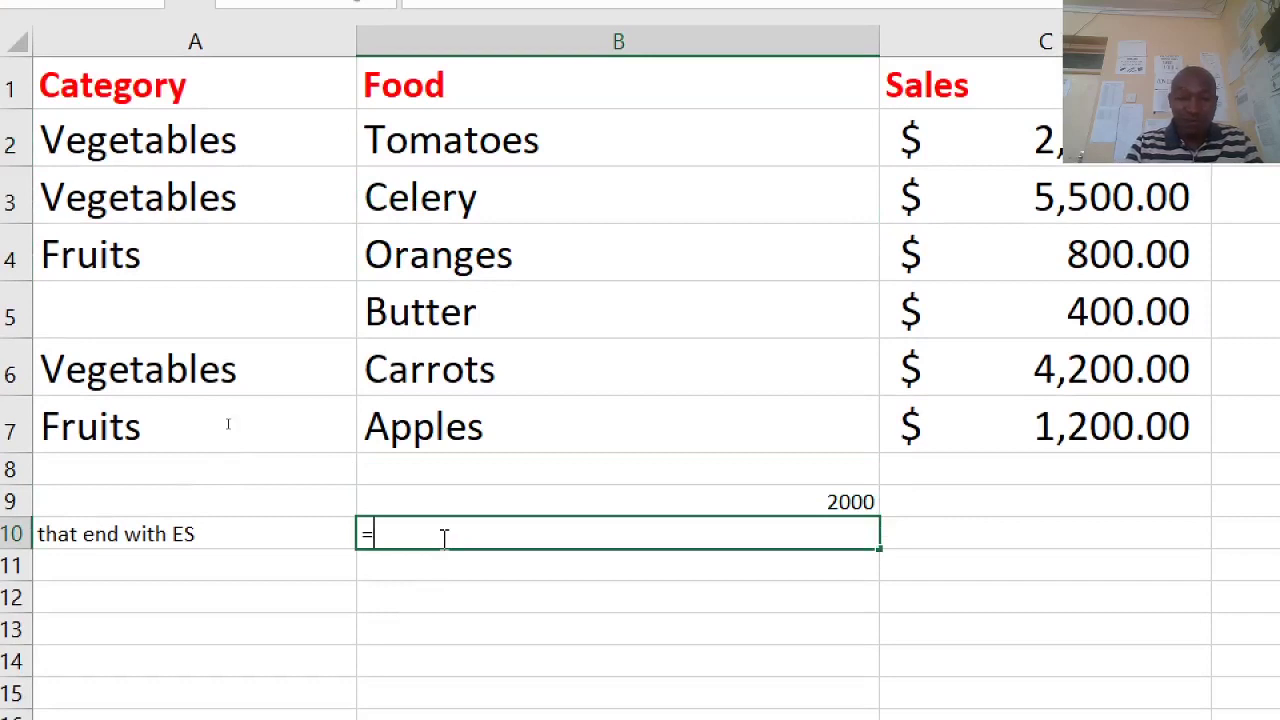
{"action": "type", "text": "SUMIF"}
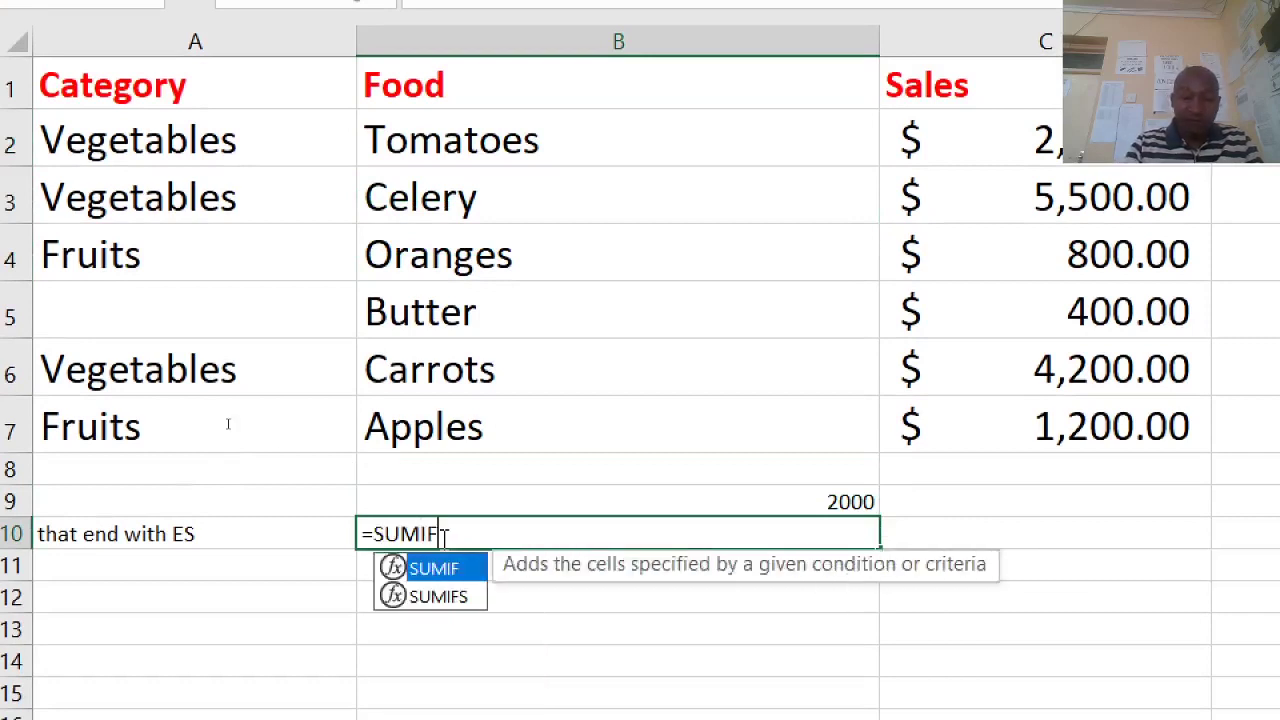
{"action": "type", "text": "("}
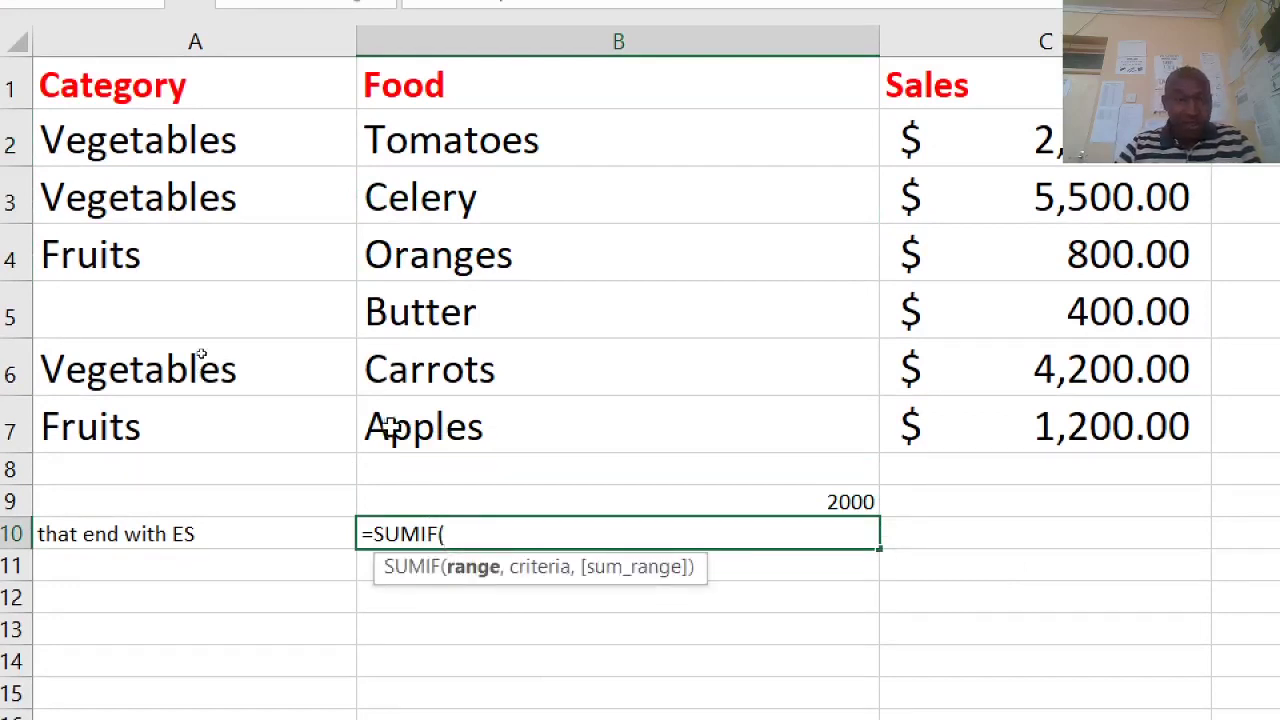
{"action": "left_click", "coordinate": [477, 140]}
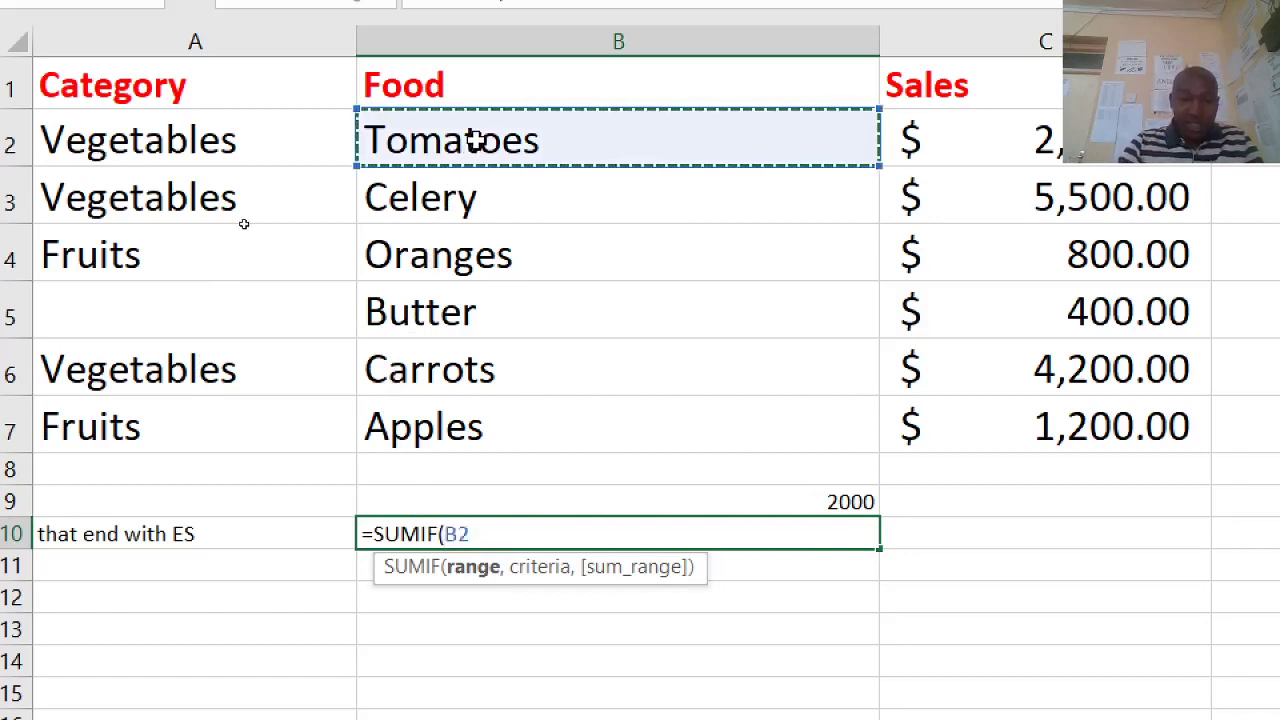
{"action": "left_click", "coordinate": [477, 140], "text": "shift"}
{"action": "left_click", "coordinate": [466, 429], "text": "shift"}
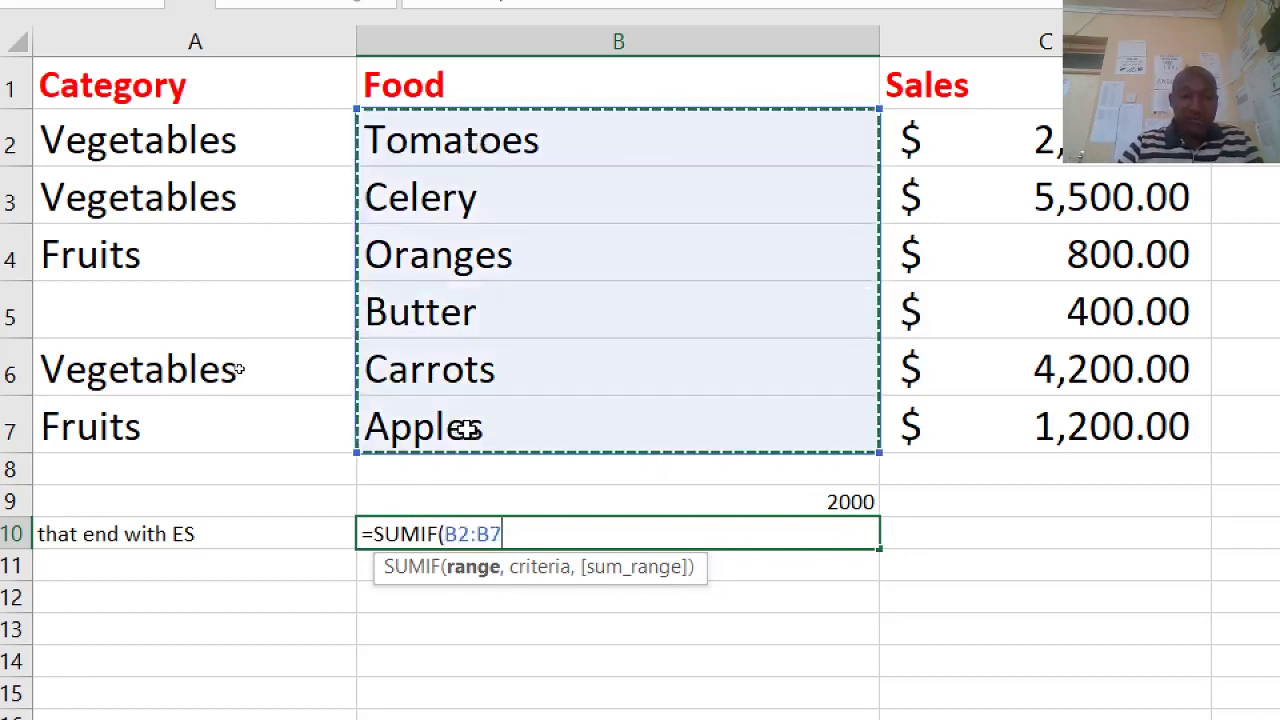
{"action": "type", "text": ","}
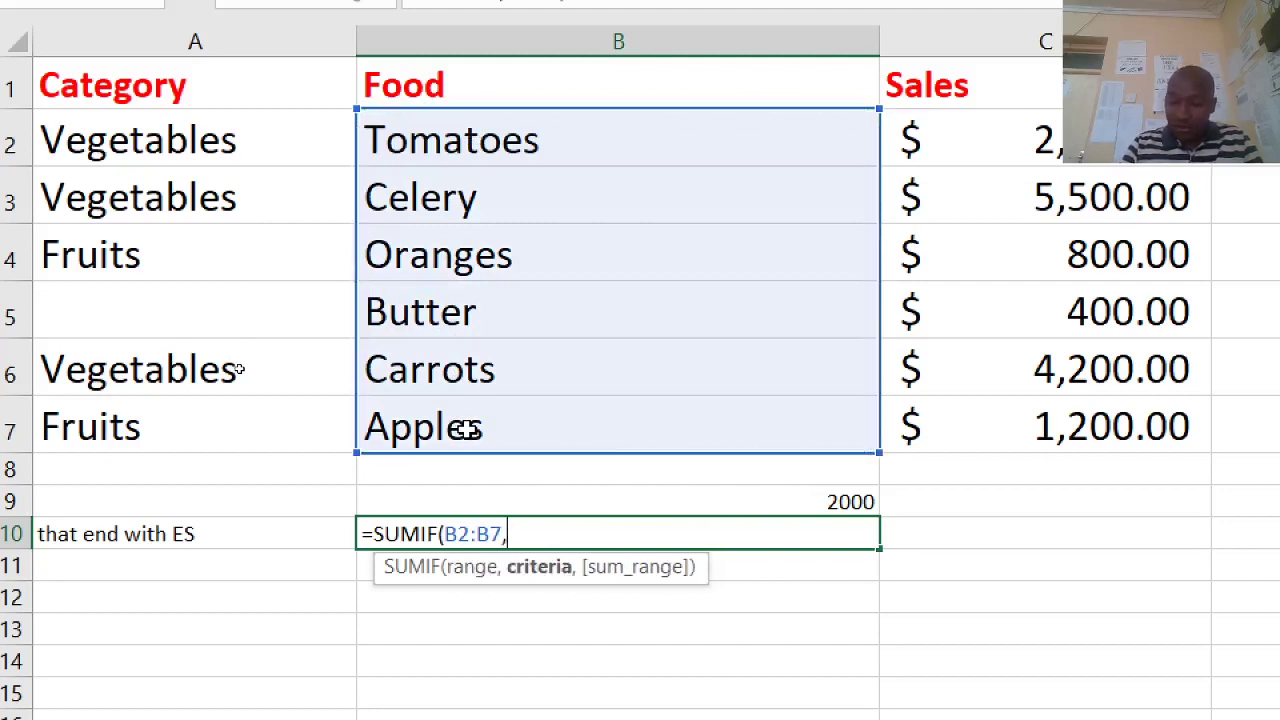
{"action": "type", "text": "\"*"}
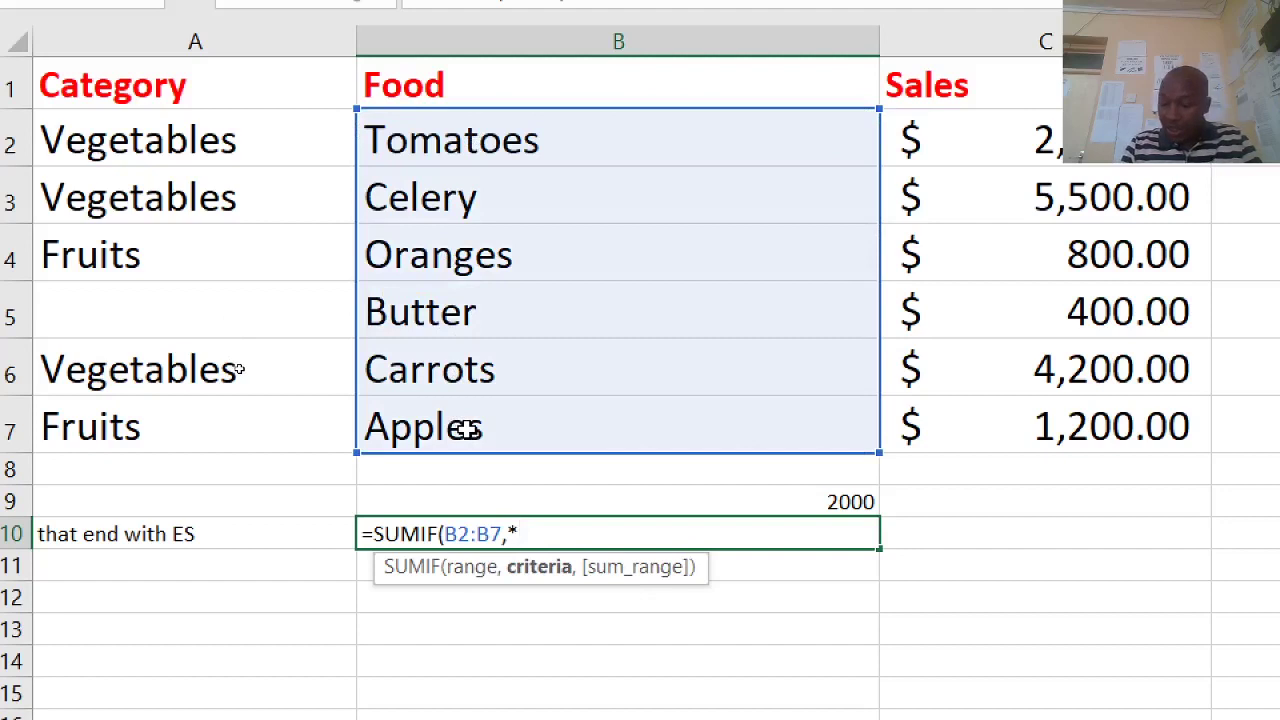
{"action": "key", "text": "BackSpace"}
{"action": "key", "text": "BackSpace"}
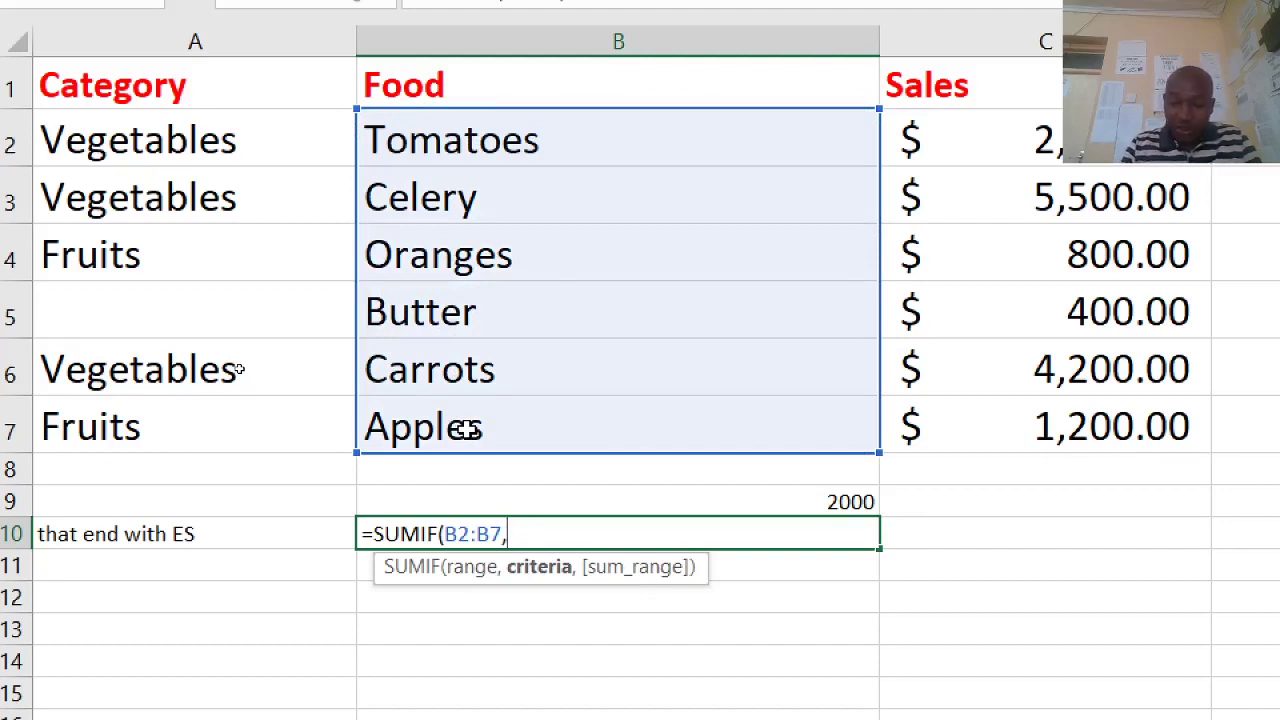
- Add "*es" as the criteria argument of the SUMIF formula in cell B10
{"action": "type", "text": "\""}
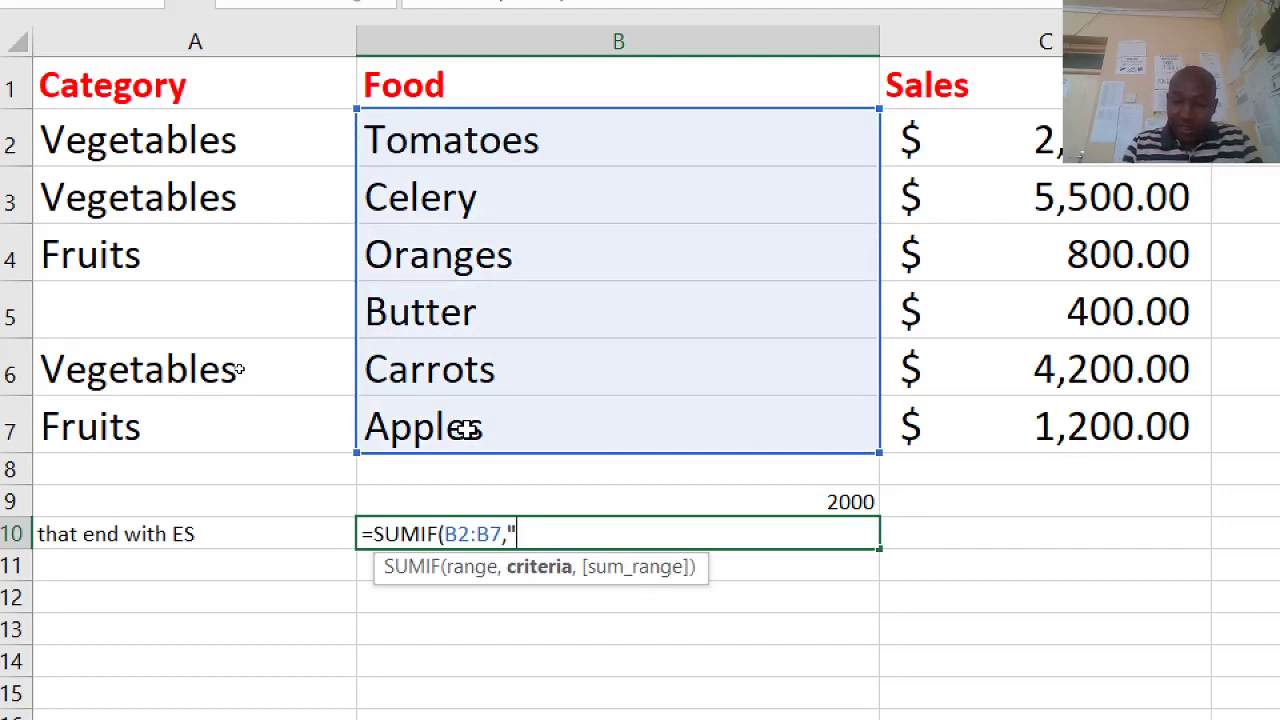
{"action": "type", "text": "*E"}
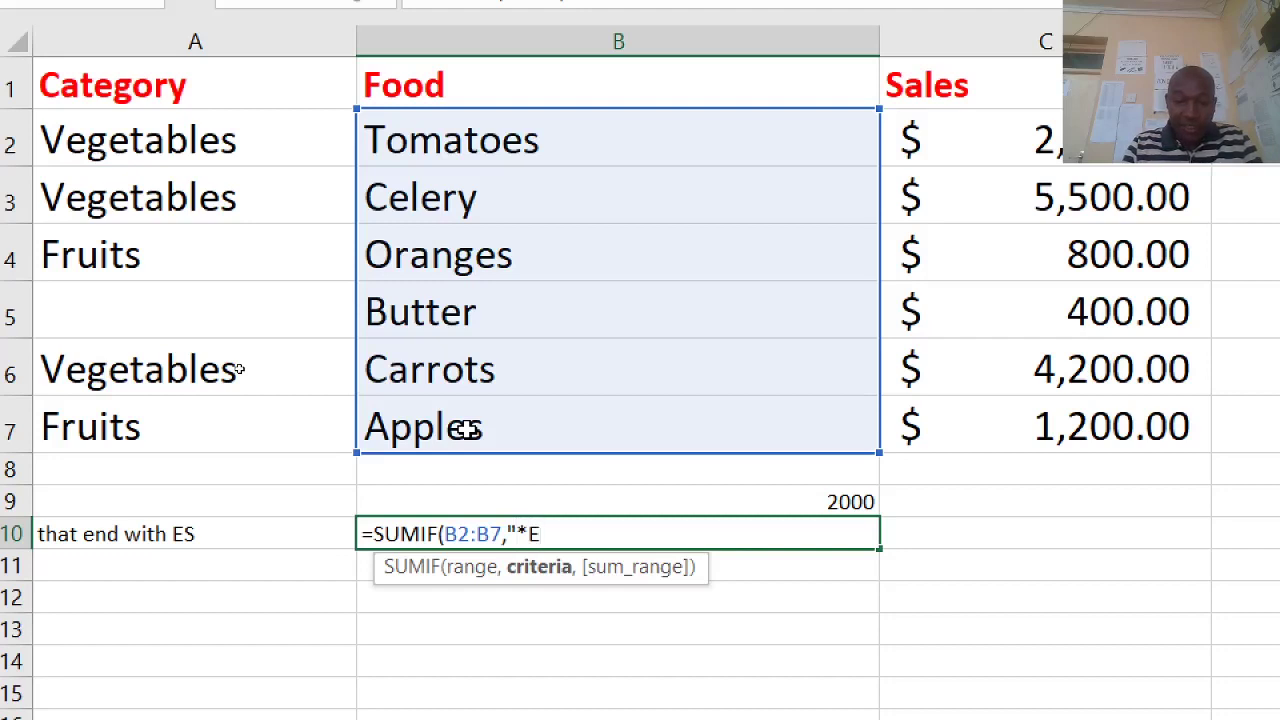
{"action": "key", "text": "BackSpace"}
{"action": "type", "text": "es\""}
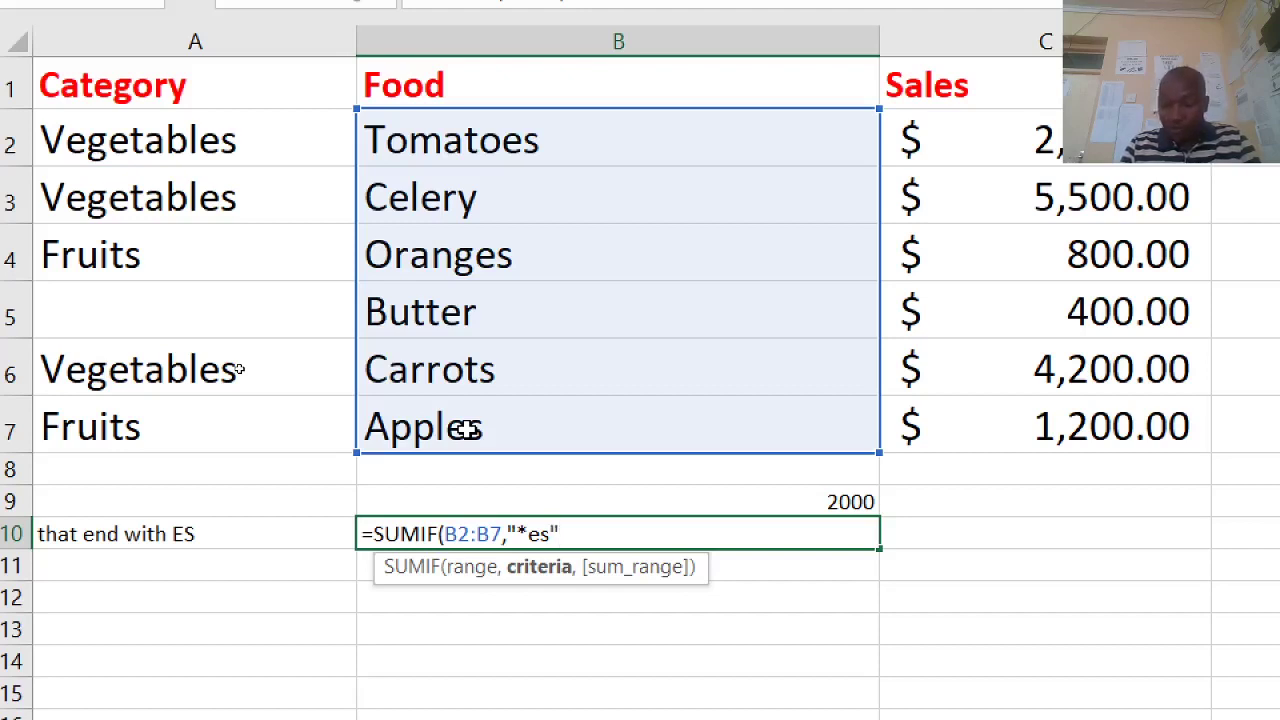
{"action": "type", "text": ","}
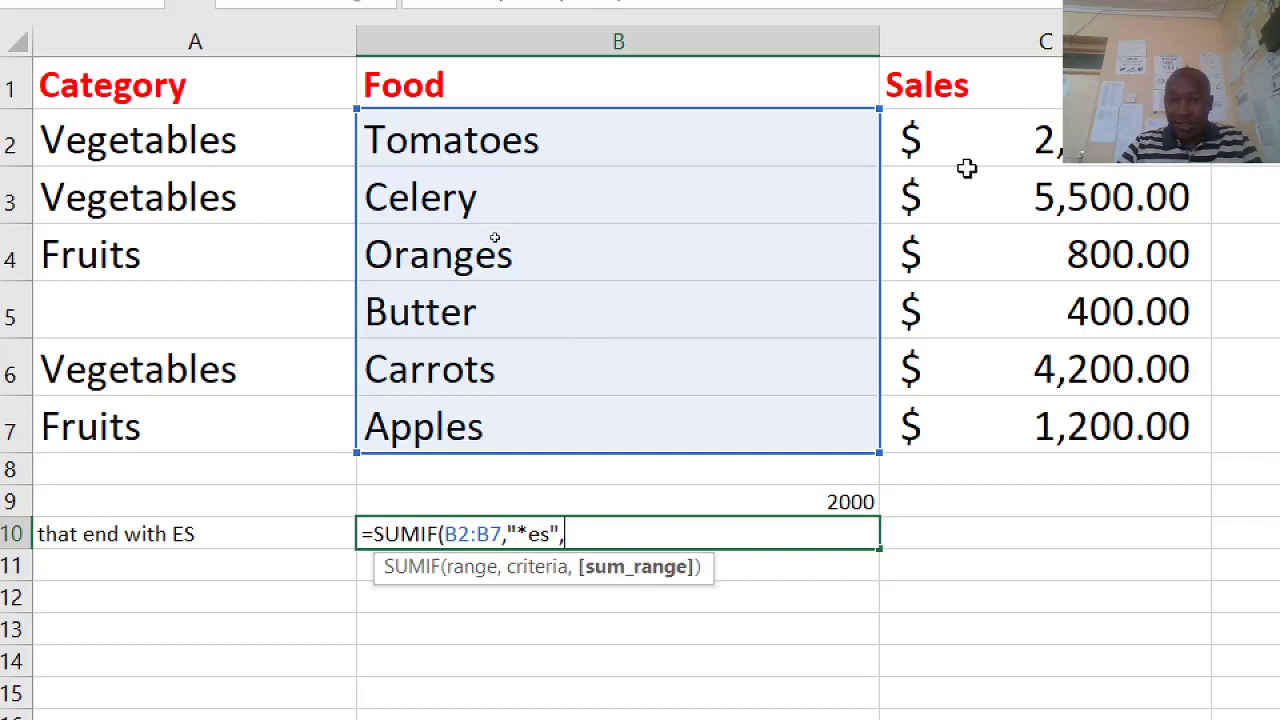
- Complete the B10 formula with the sales C2:C7 as its sum range and enter it
{"action": "left_click", "coordinate": [1013, 140]}
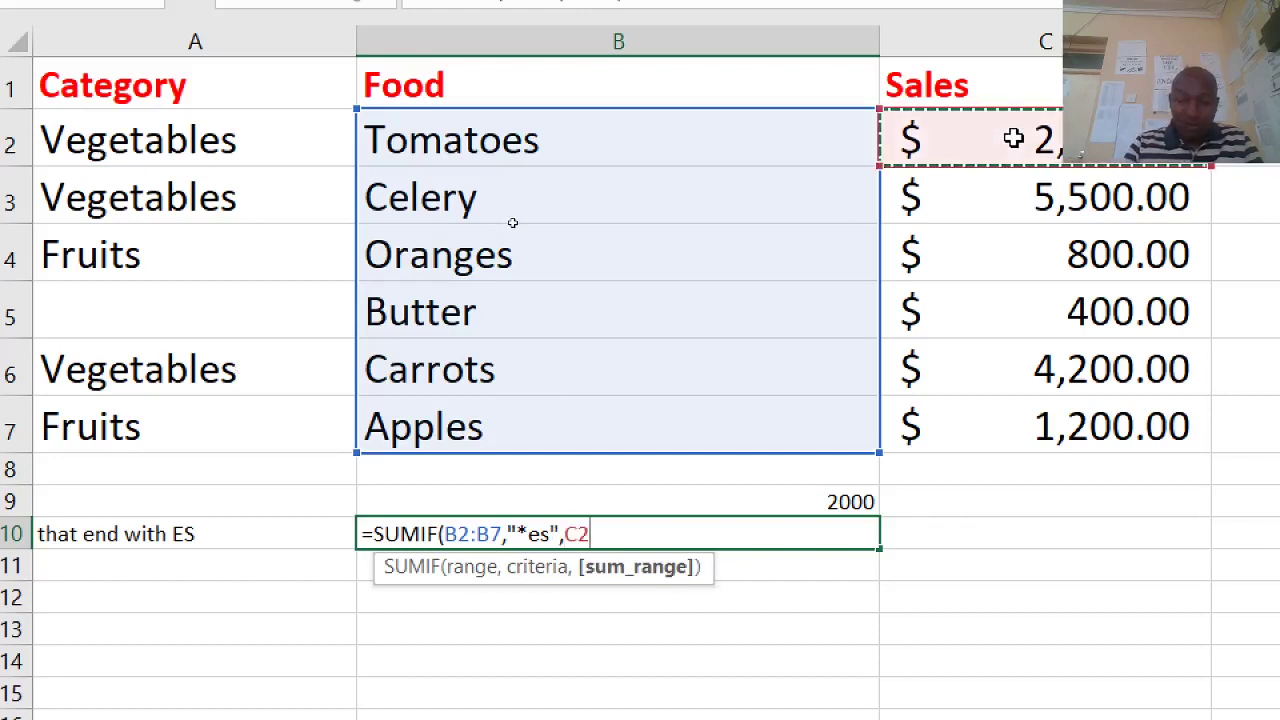
{"action": "type", "text": ":C2"}
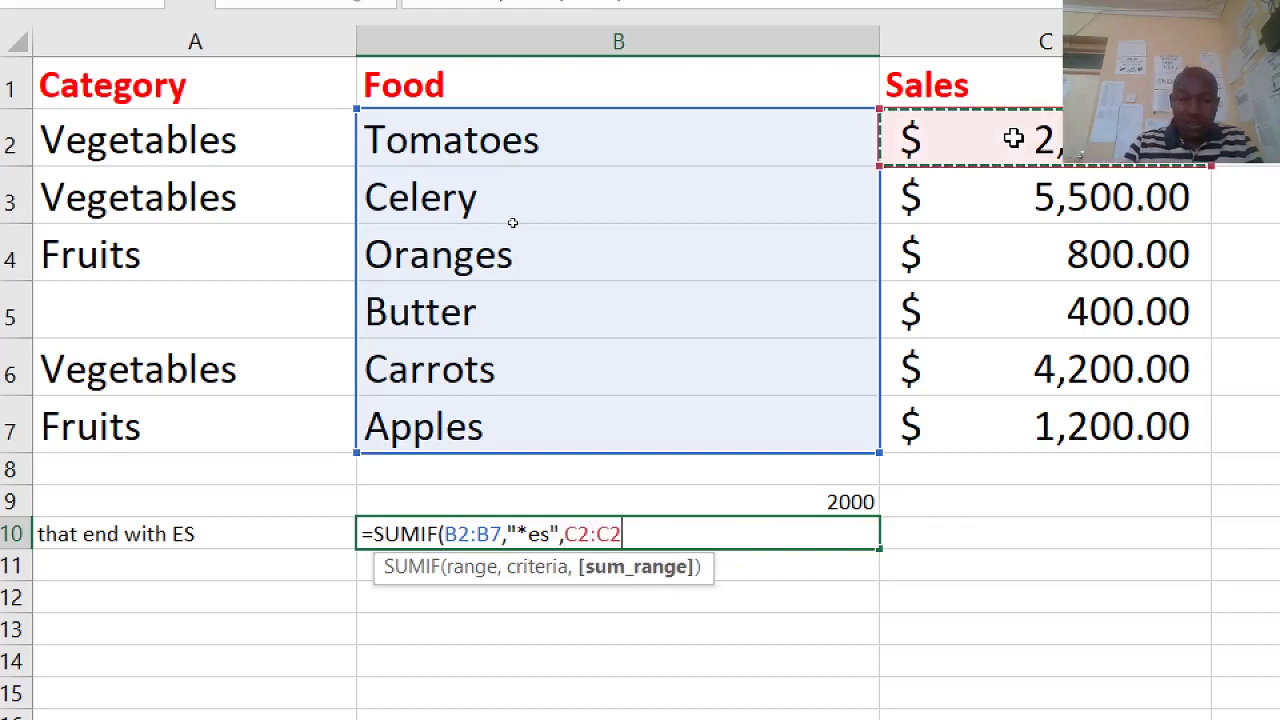
{"action": "left_click", "coordinate": [1013, 430]}
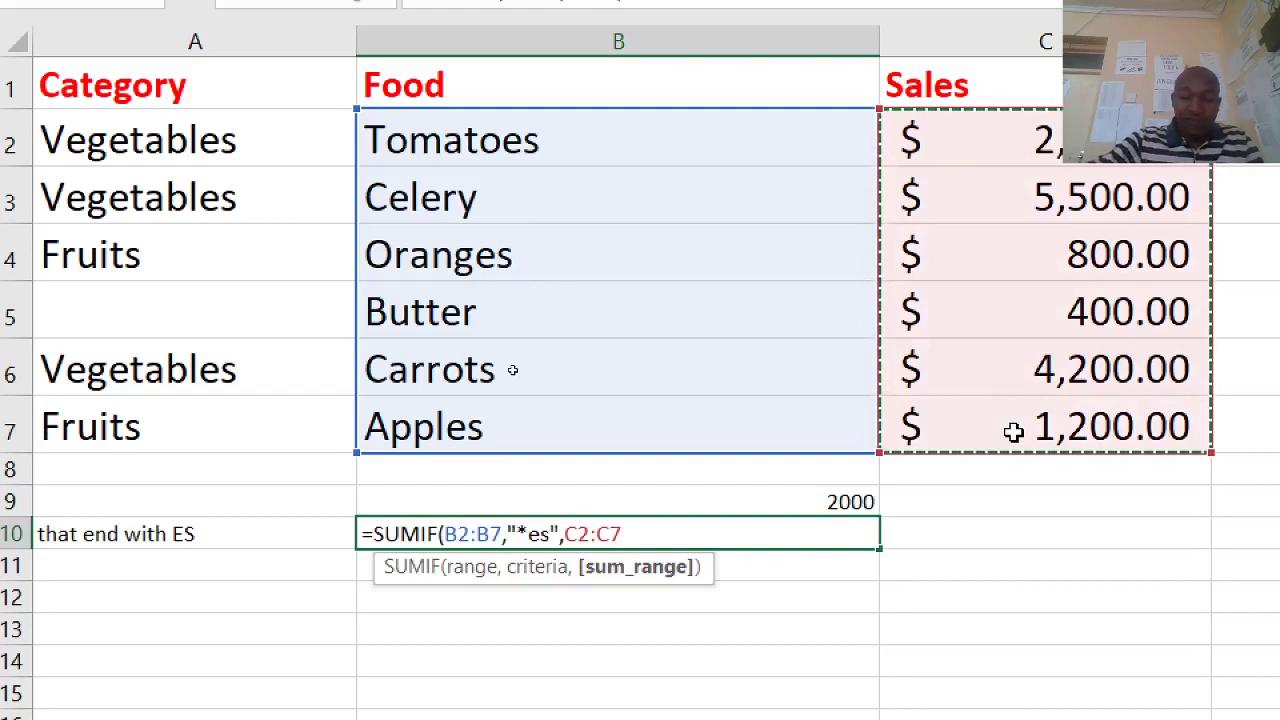
{"action": "type", "text": ")"}
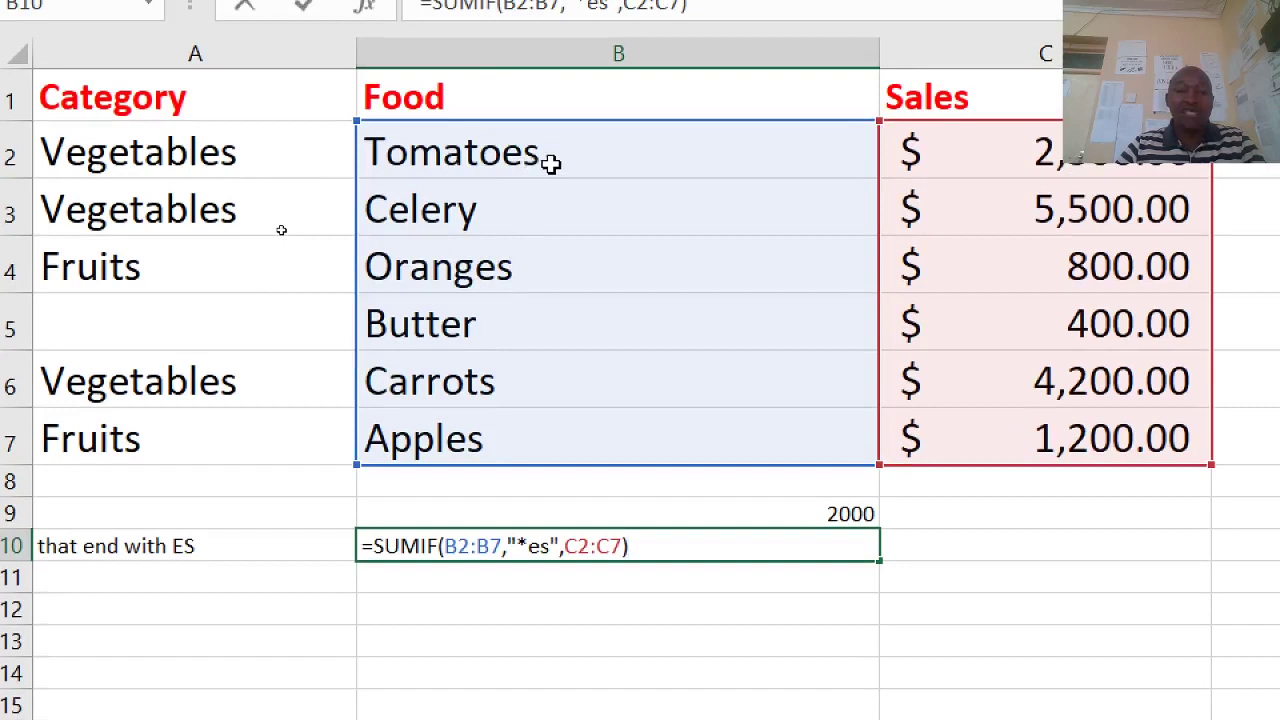
{"action": "key", "text": "Return"}
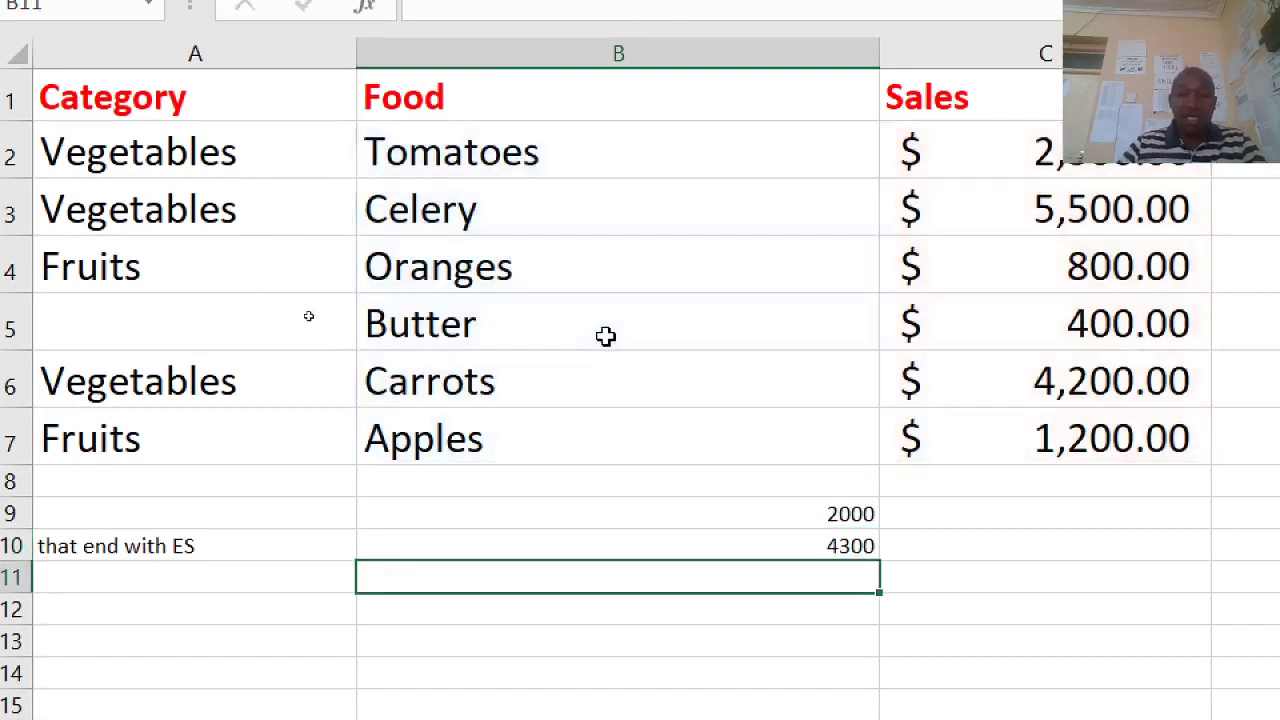
- Check the result in B10 against the sales in C2, C4 and C7 for foods ending in "es"
{"action": "scroll", "coordinate": [617, 623], "scroll_direction": "down", "scroll_amount": 1}
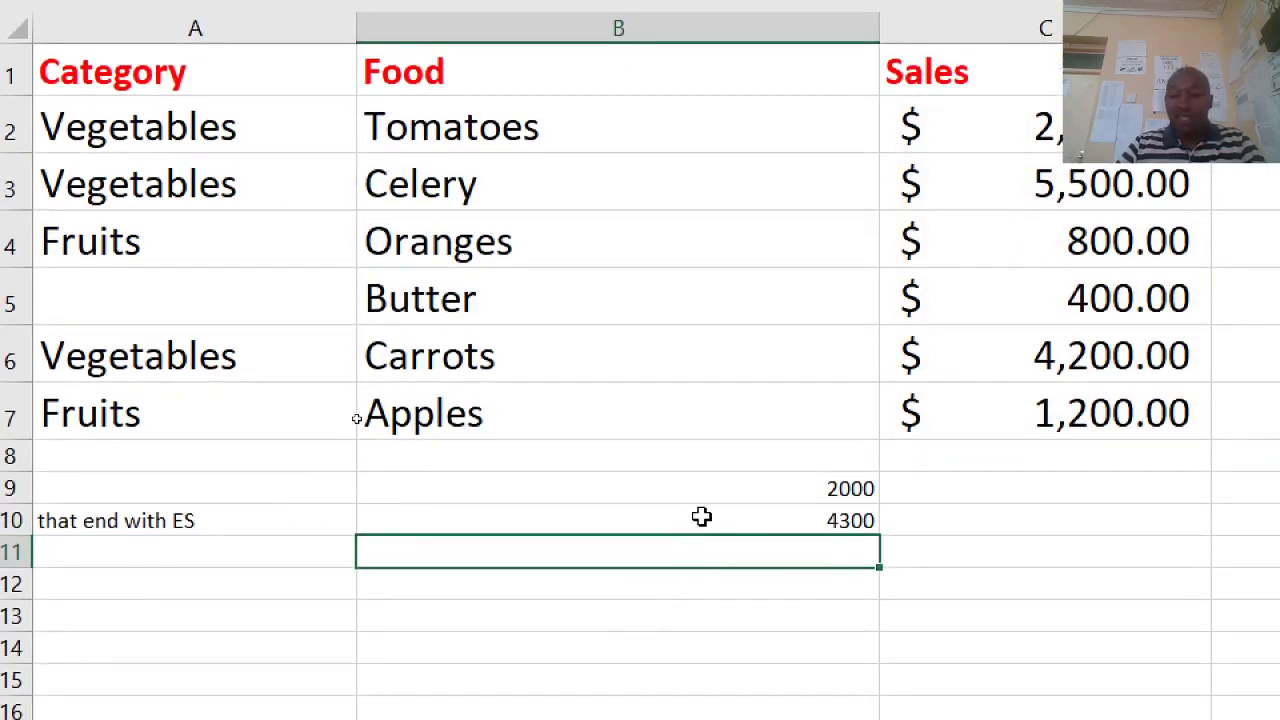
{"action": "left_click", "coordinate": [703, 515]}
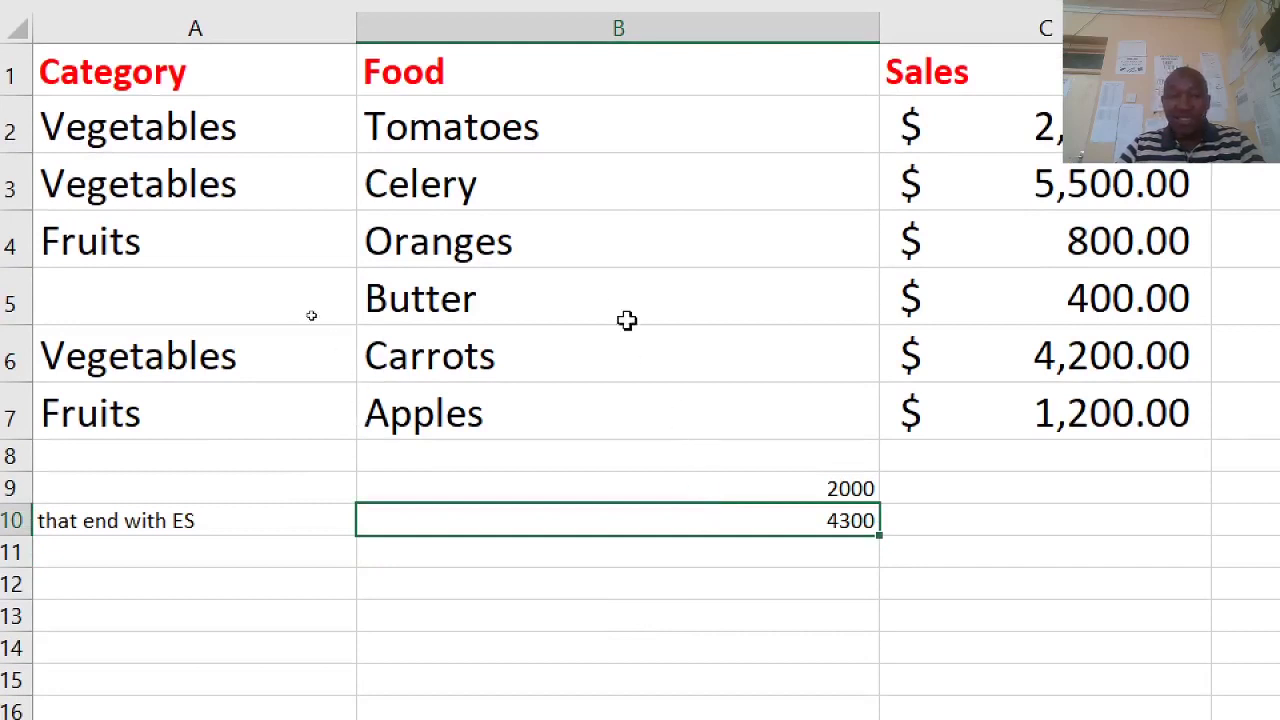
{"action": "left_click", "coordinate": [1050, 135]}
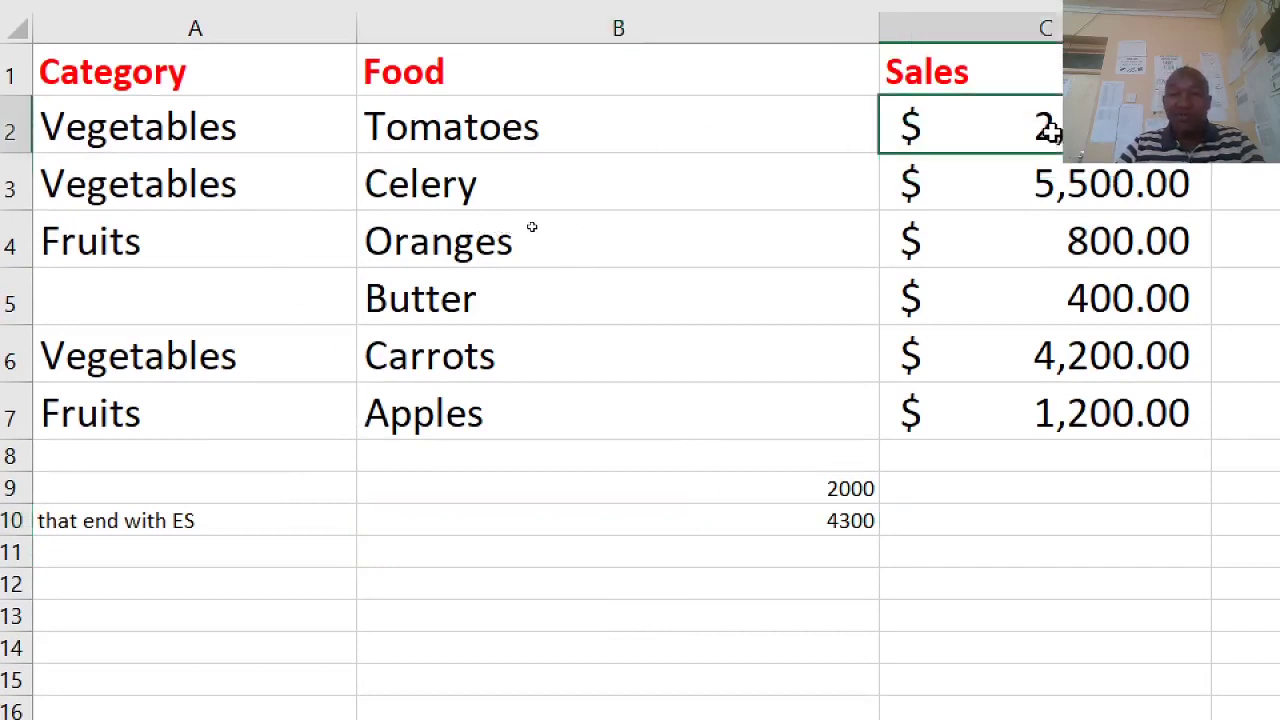
{"action": "left_click", "coordinate": [1103, 250]}
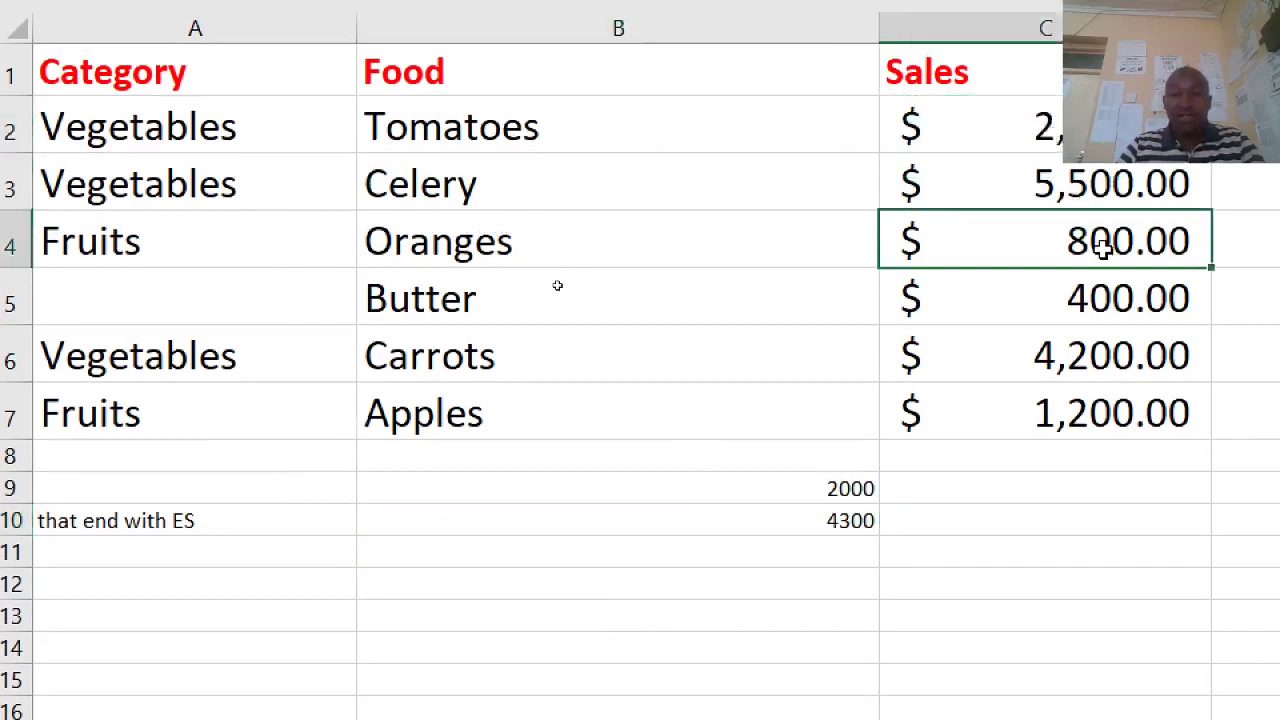
{"action": "left_click", "coordinate": [1128, 430]}
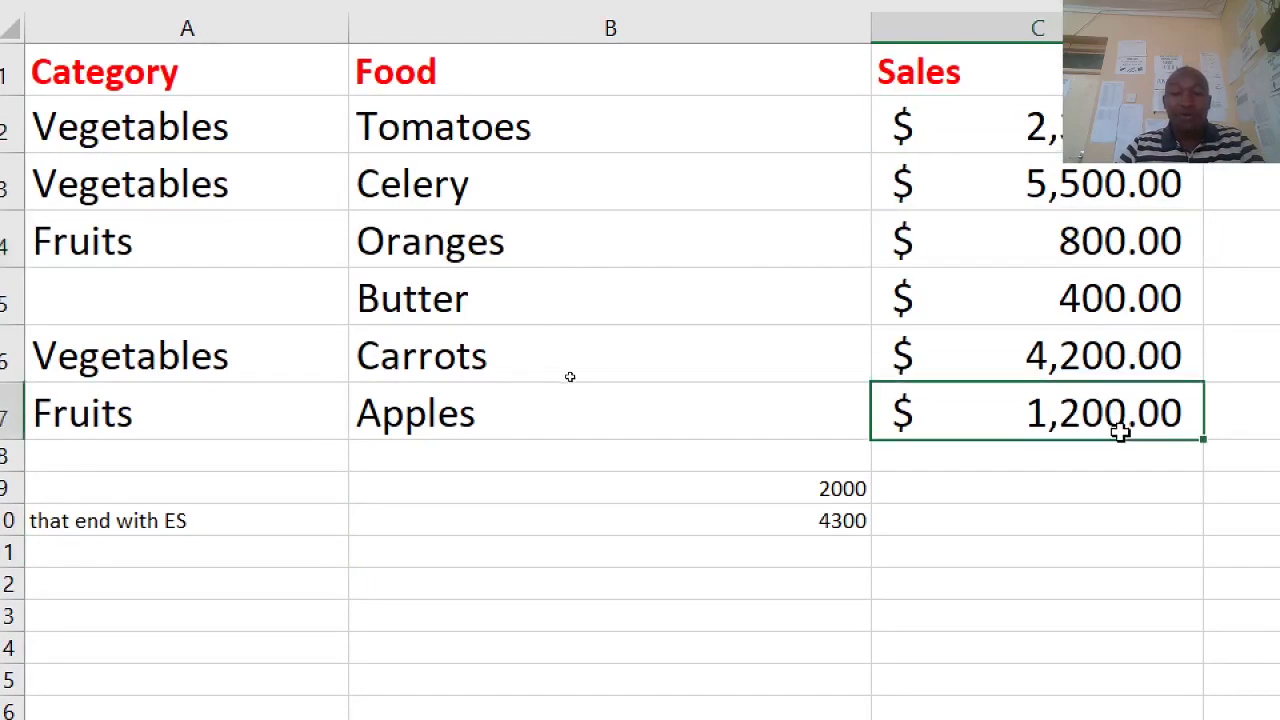
- Review the range, criteria and sum range arguments of the SUMIF formula in cell B10
{"action": "left_click", "coordinate": [830, 521]}
{"action": "left_click", "coordinate": [490, 135]}
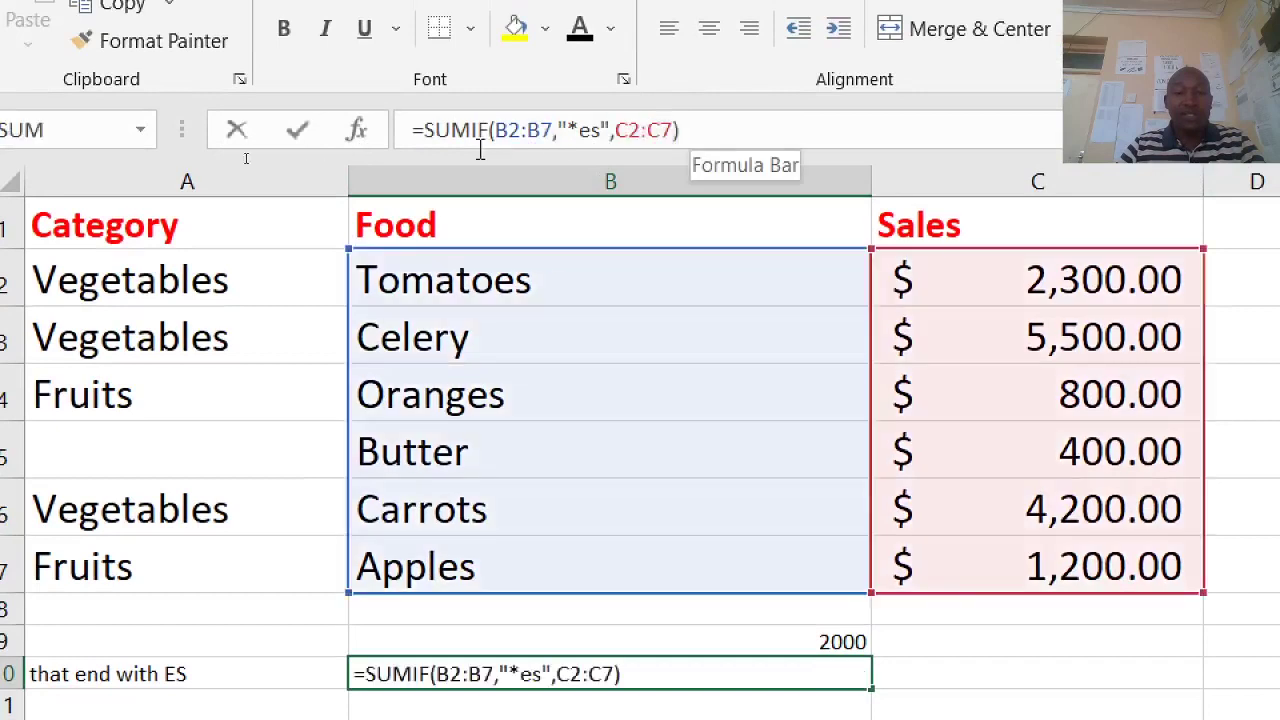
{"action": "triple_click", "coordinate": [503, 133]}
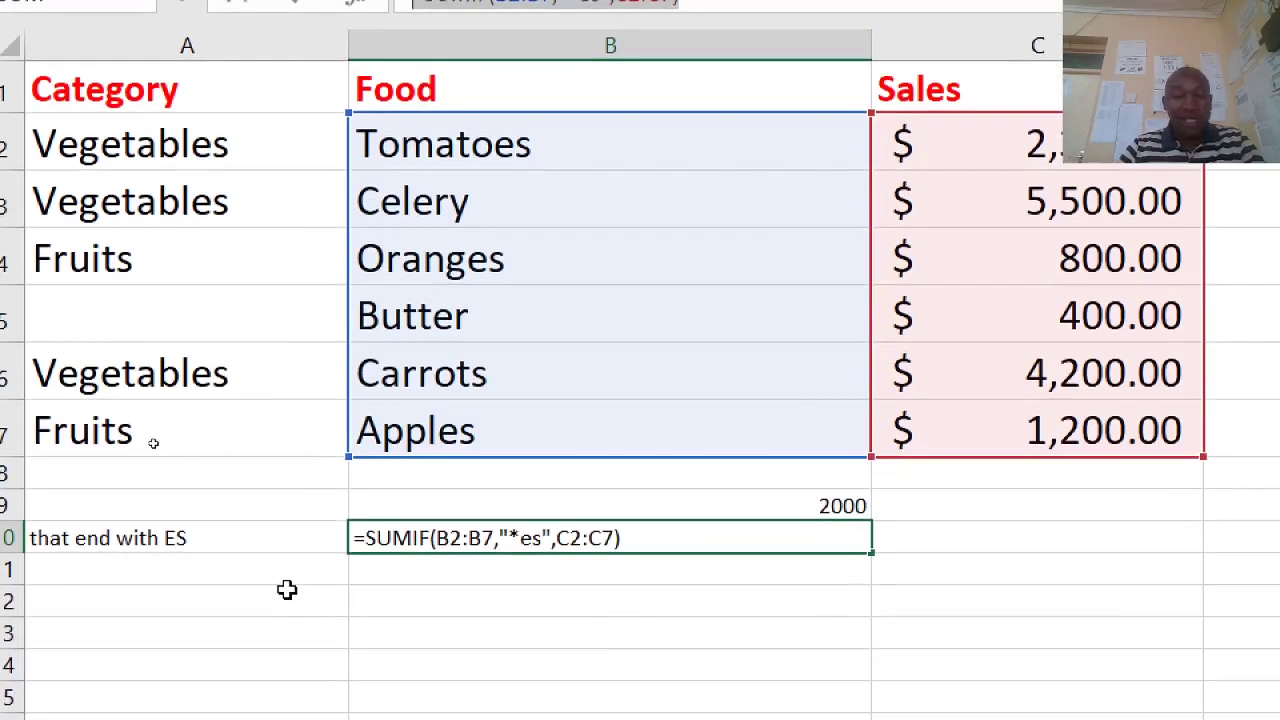
{"action": "type", "text": "="}
{"action": "left_click", "coordinate": [288, 706]}
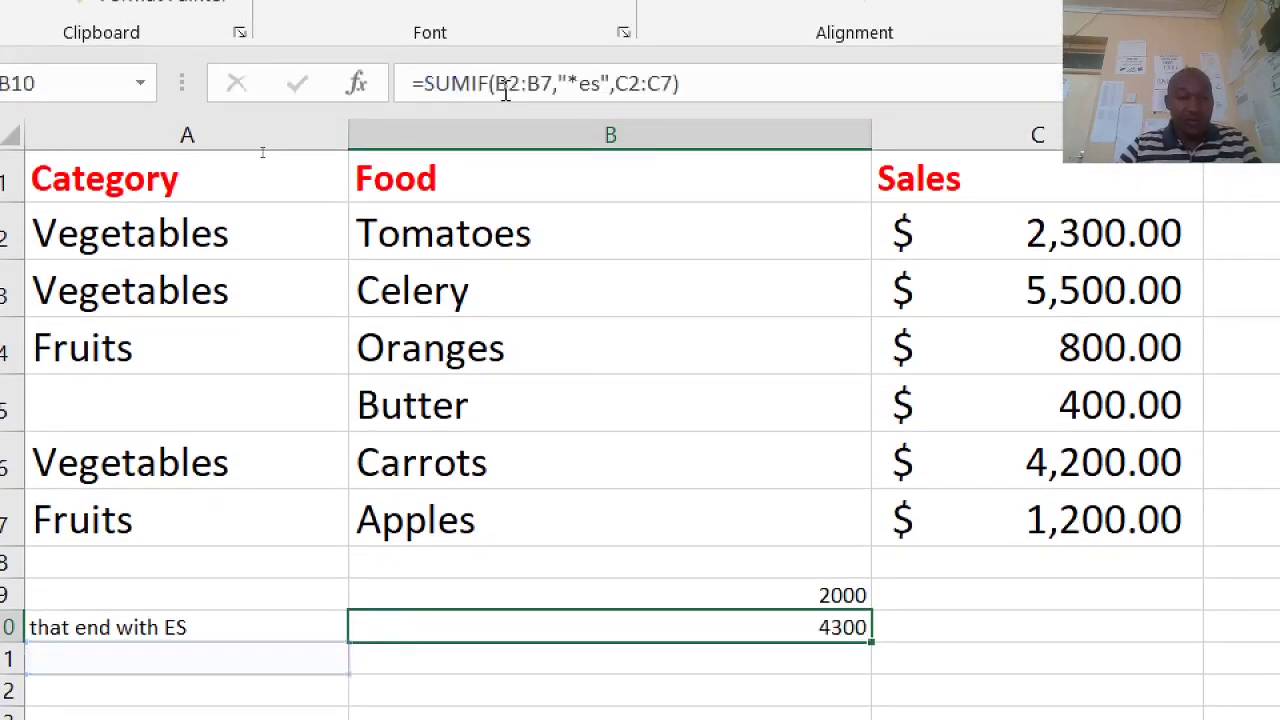
{"action": "left_click", "coordinate": [715, 84]}
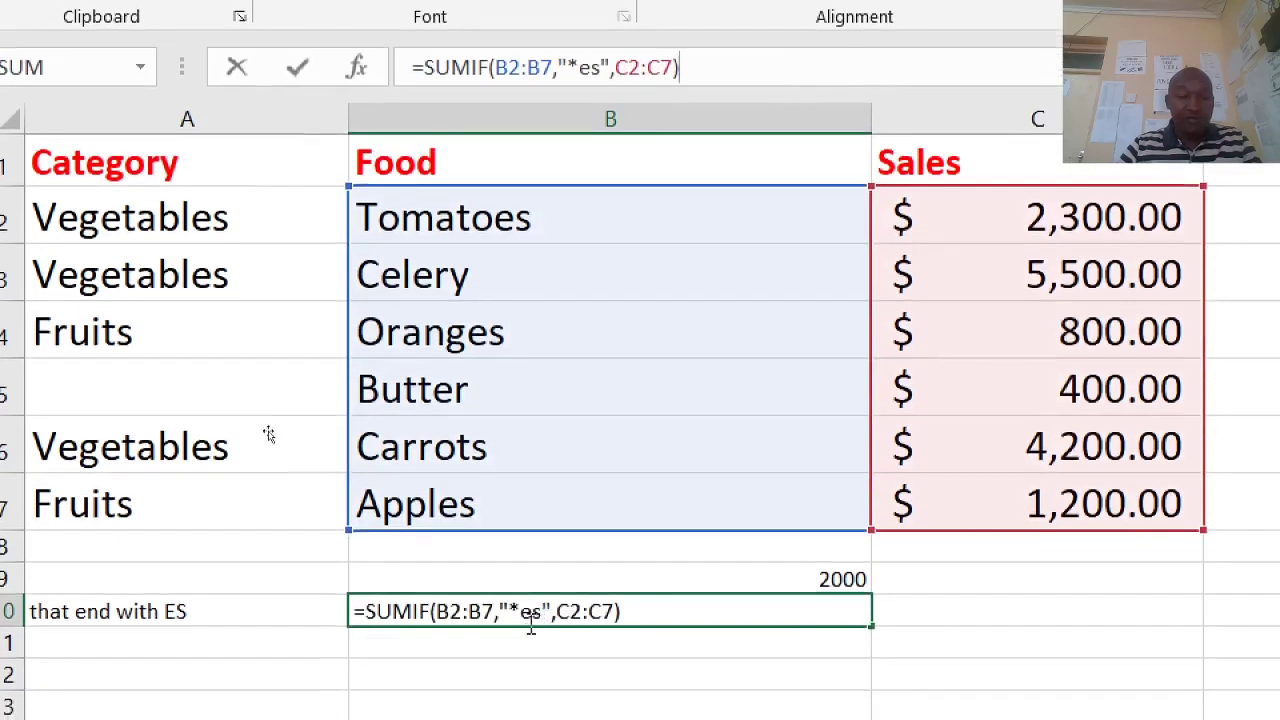
{"action": "key", "text": "Return"}
- Enter the label "without category" in cell A11
{"action": "left_click", "coordinate": [178, 636]}
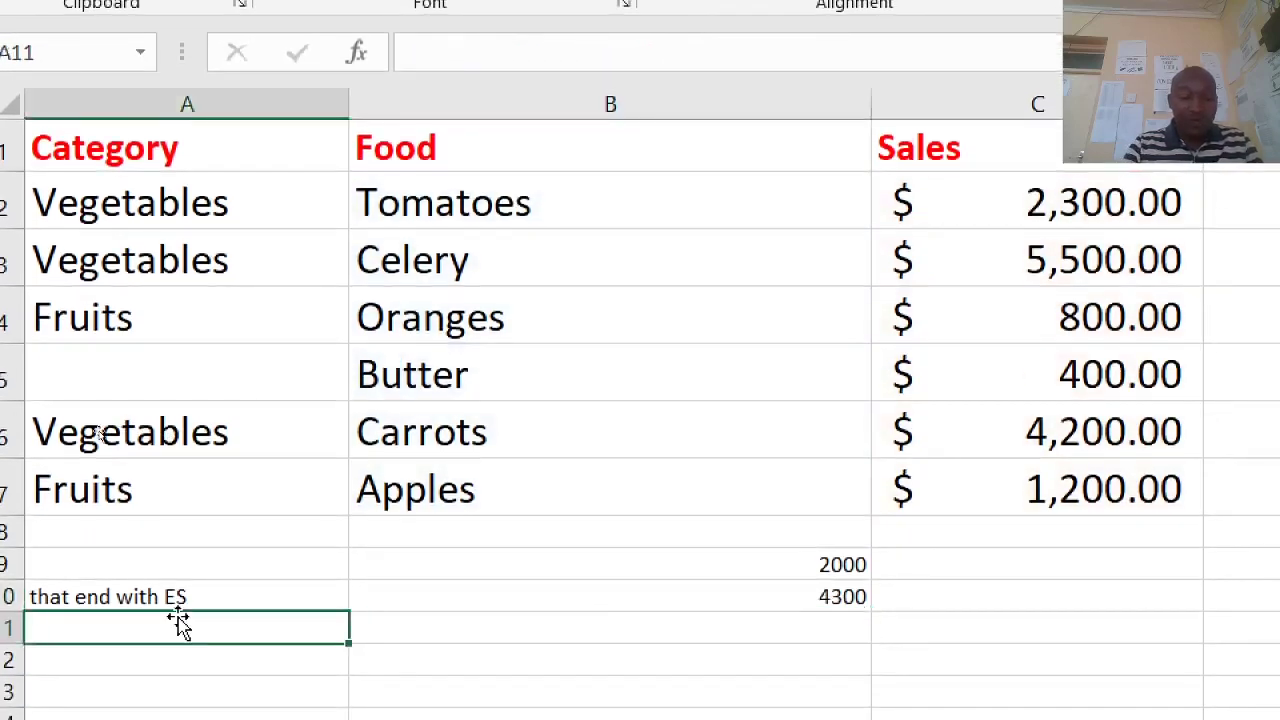
{"action": "type", "text": "without"}
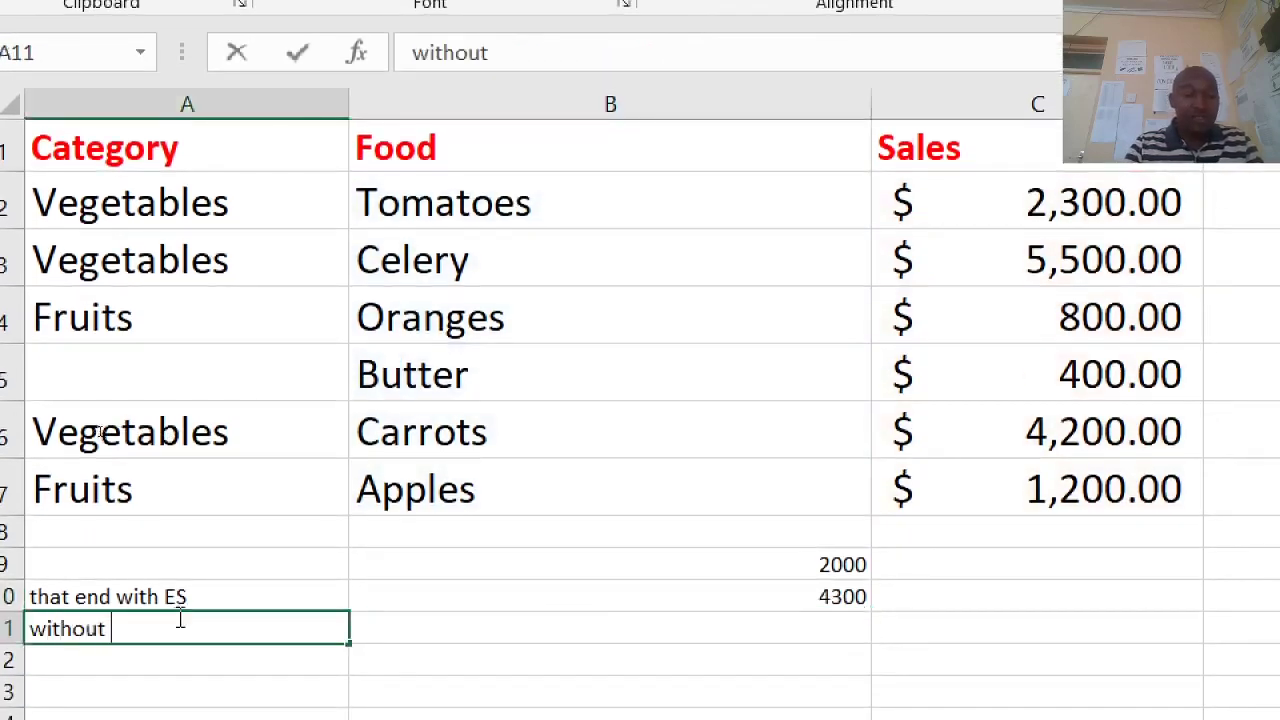
{"action": "type", "text": " cateogry"}
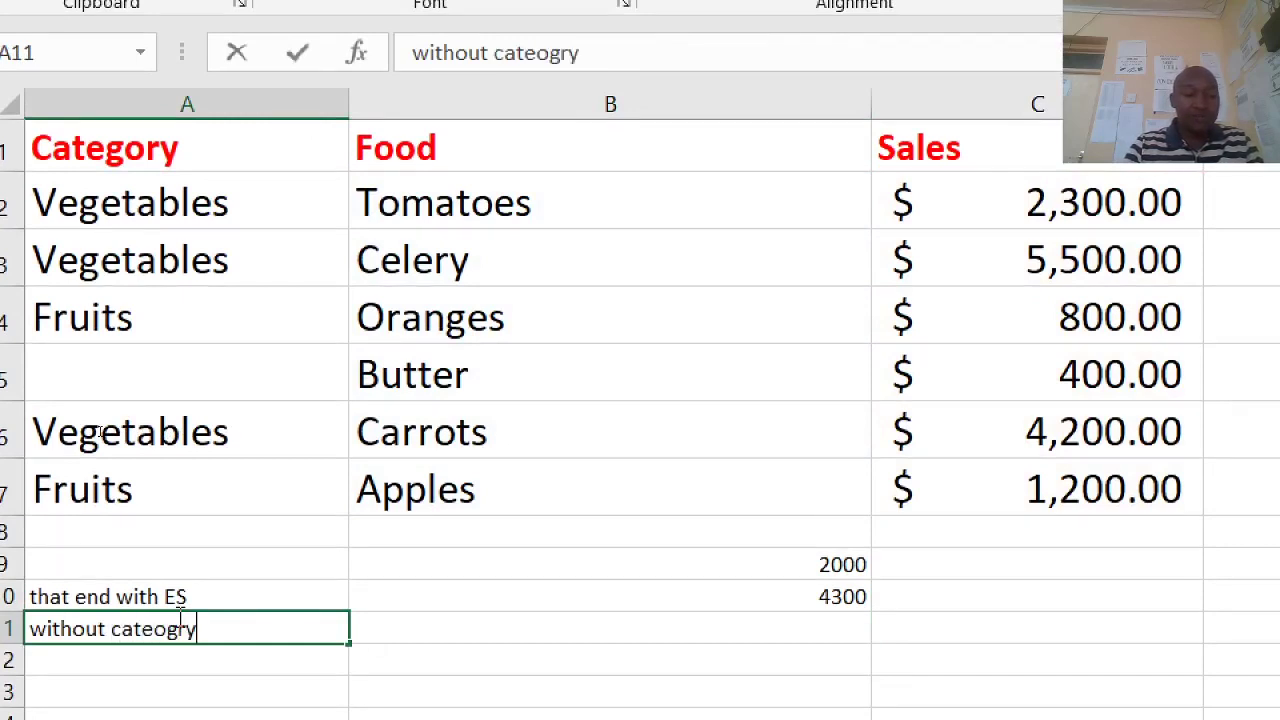
{"action": "key", "text": "BackSpace"}
{"action": "key", "text": "BackSpace"}
{"action": "key", "text": "BackSpace"}
{"action": "key", "text": "BackSpace"}
{"action": "type", "text": "gory"}
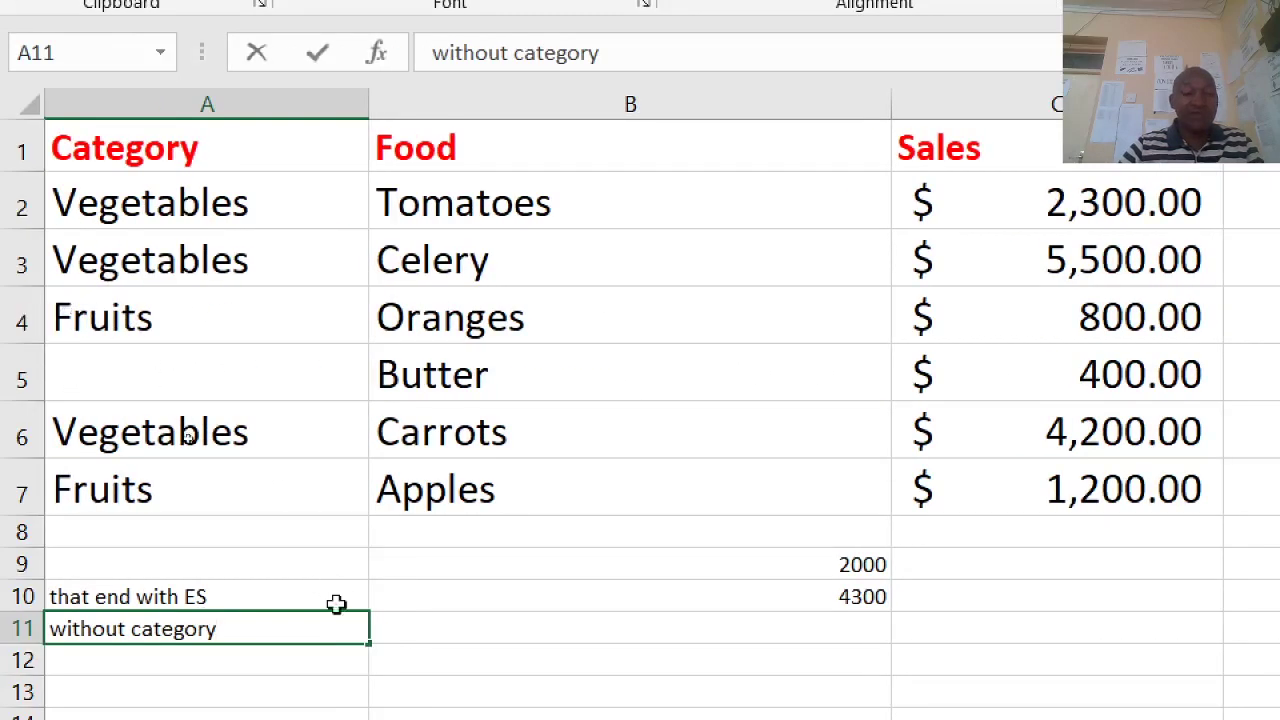
- Start a SUMIF formula in cell B11 with the categories A2:A7 as its range argument
{"action": "left_click", "coordinate": [455, 632]}
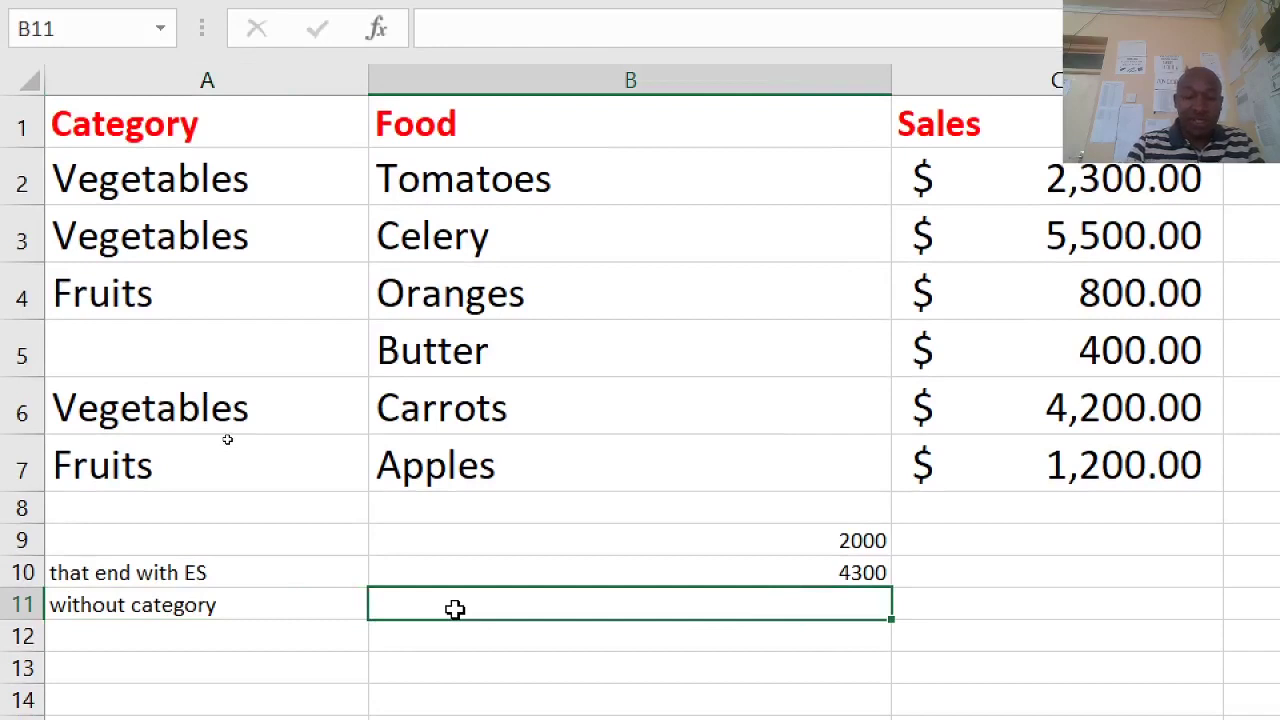
{"action": "type", "text": "="}
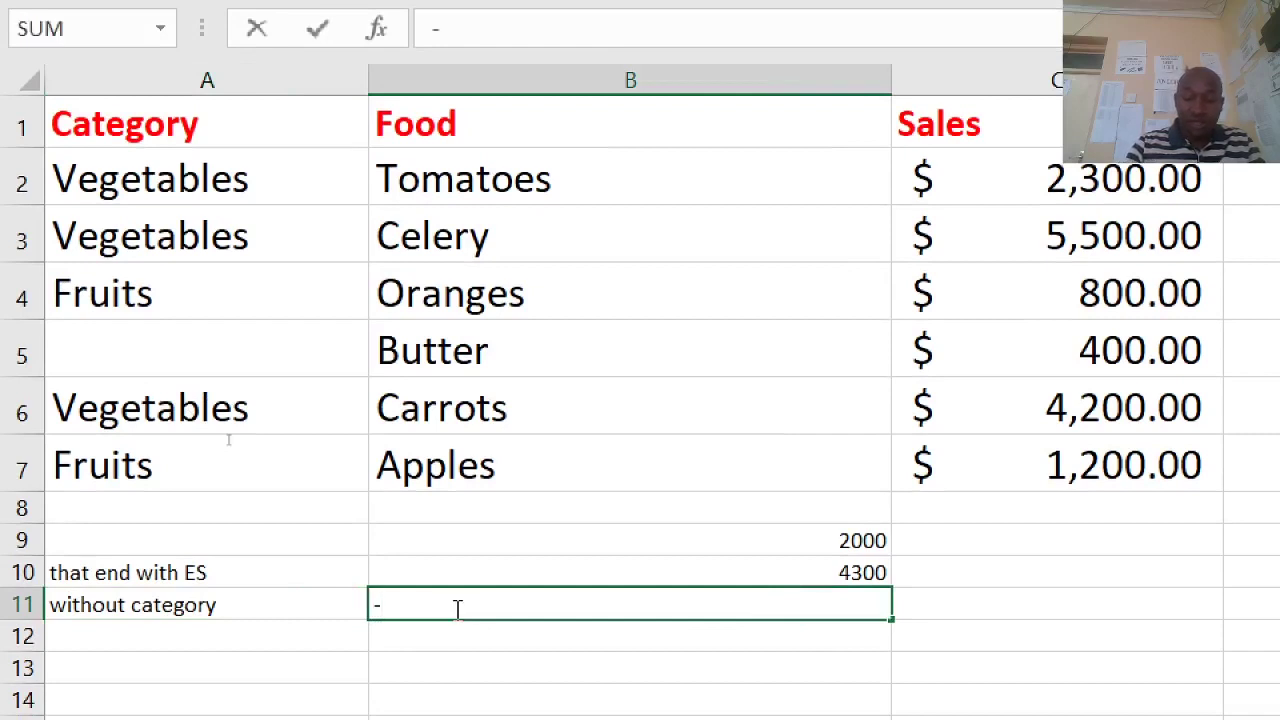
{"action": "key", "text": "BackSpace"}
{"action": "type", "text": "=sumif"}
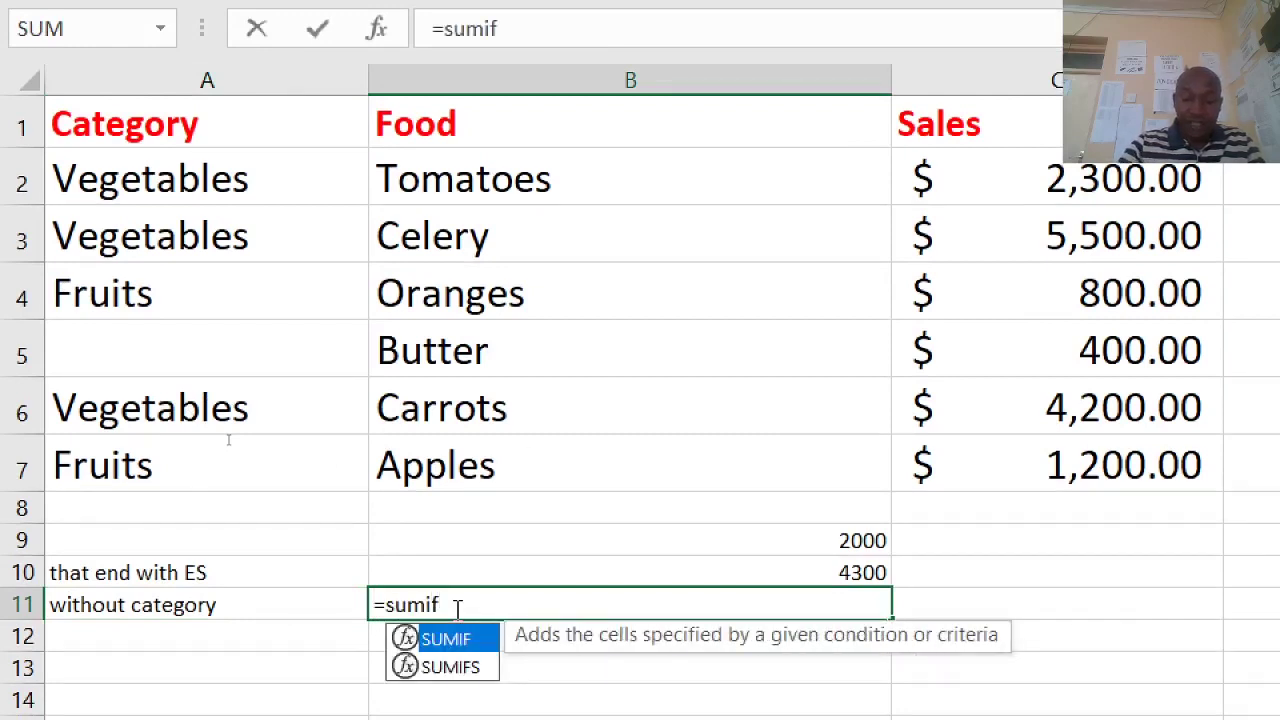
{"action": "type", "text": "("}
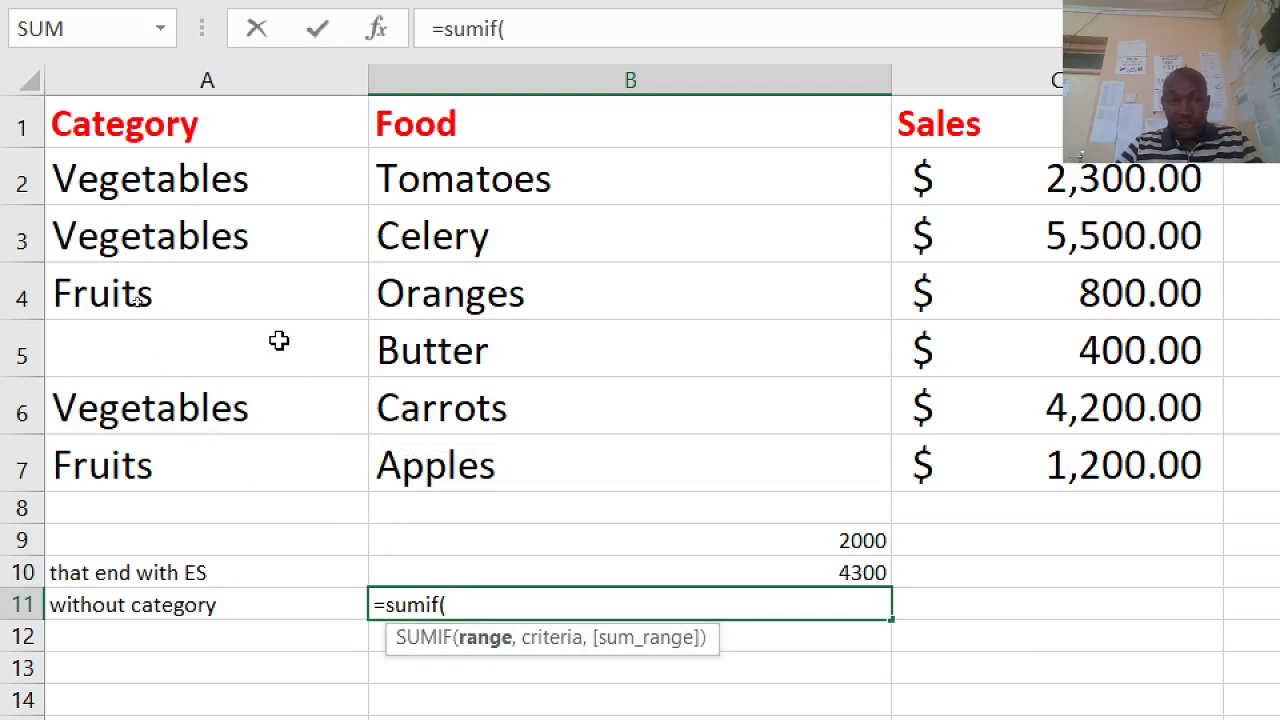
{"action": "left_click", "coordinate": [211, 160]}
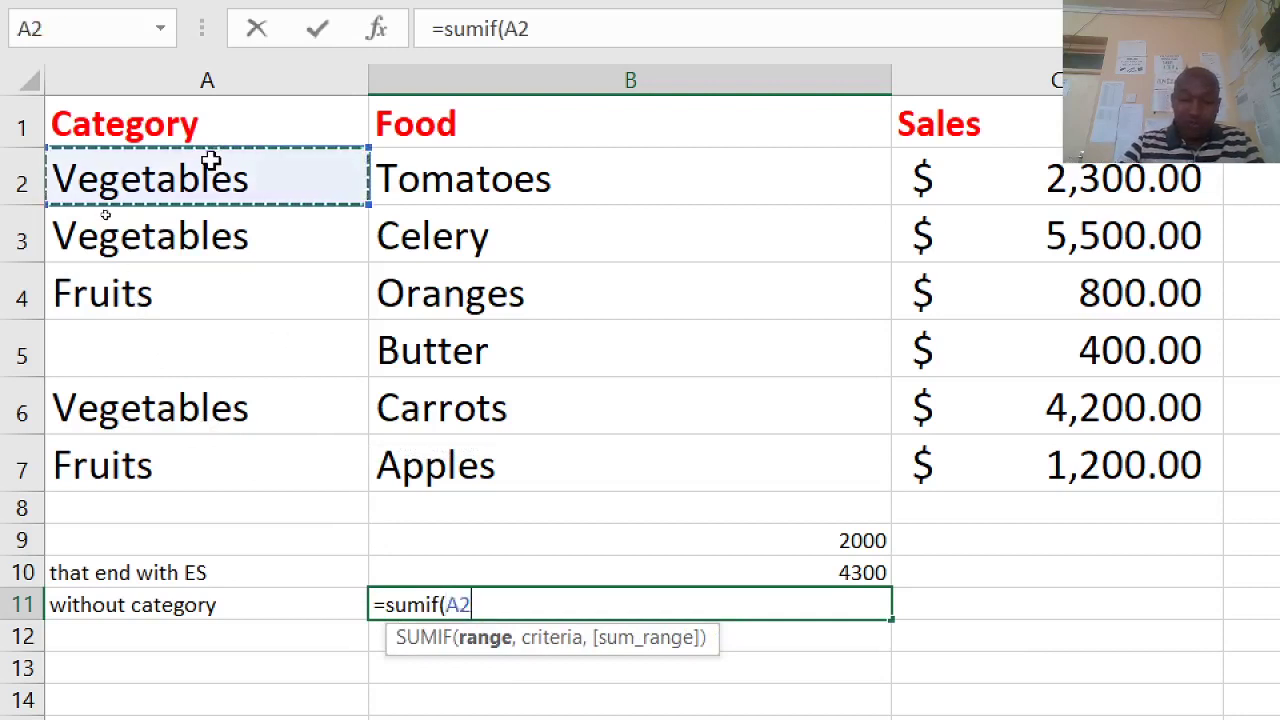
{"action": "type", "text": "\""}
{"action": "key", "text": "BackSpace"}
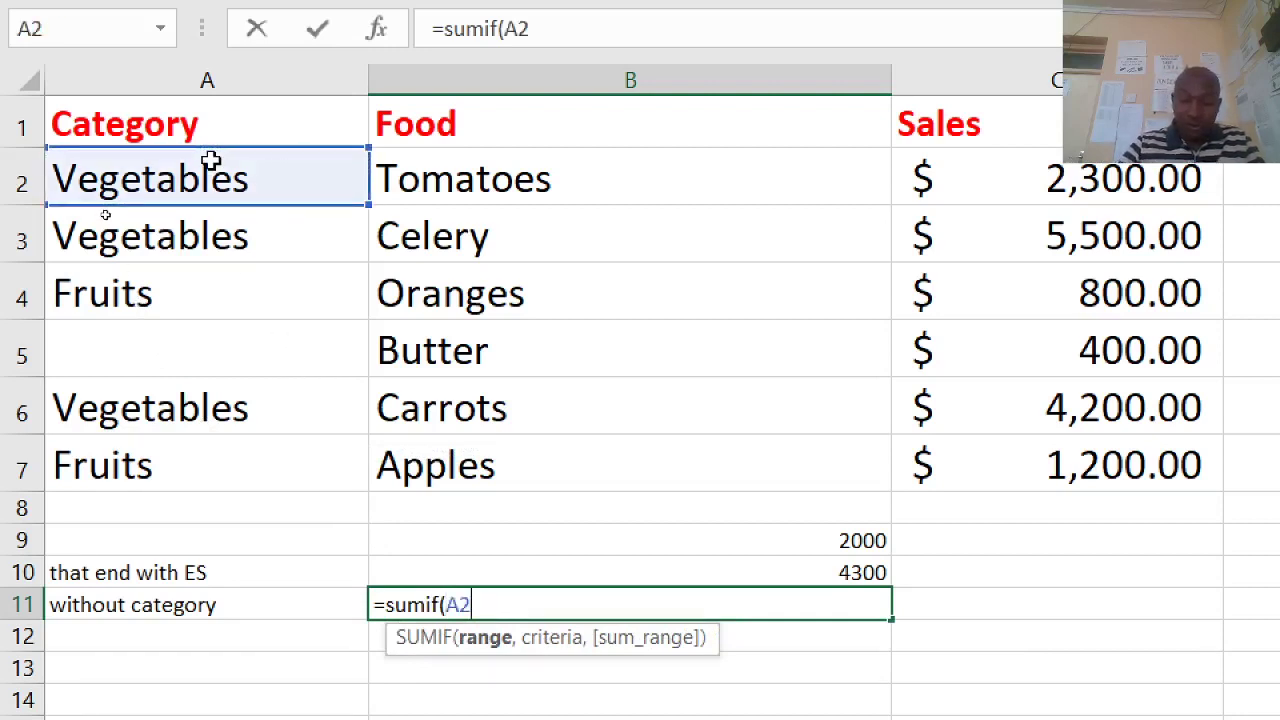
{"action": "type", "text": ":"}
{"action": "left_click", "coordinate": [155, 475]}
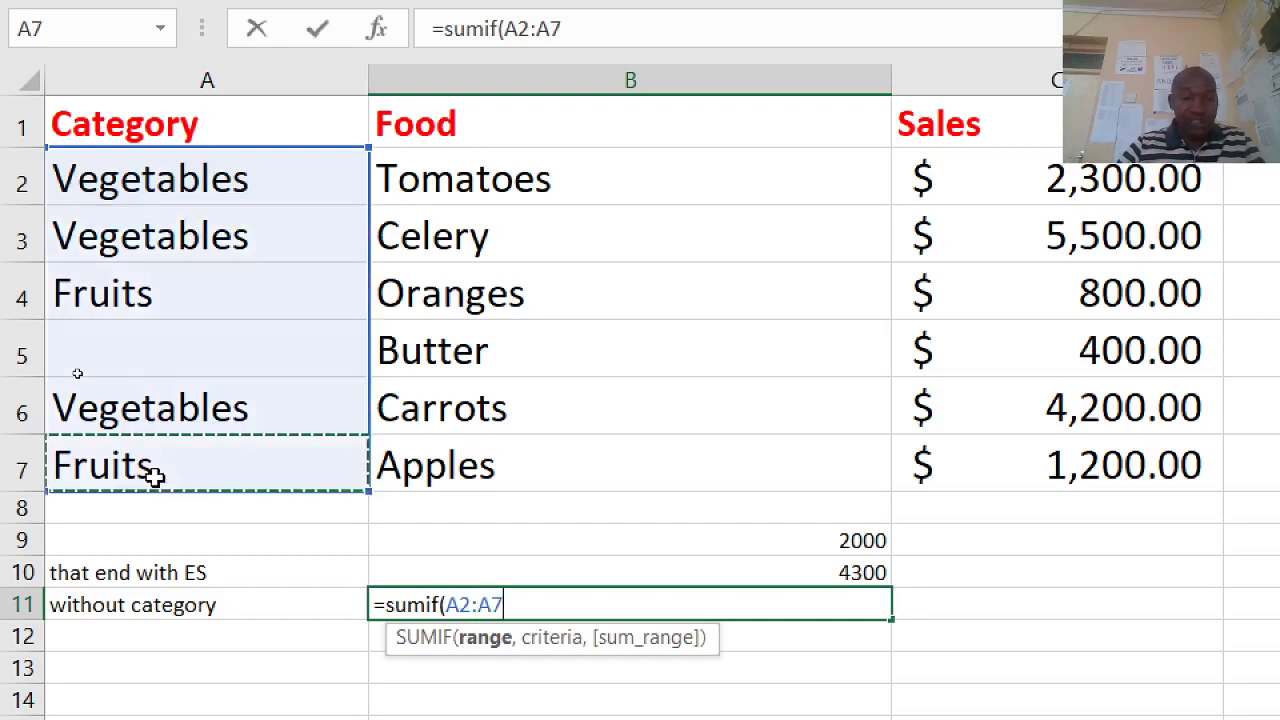
{"action": "type", "text": ","}
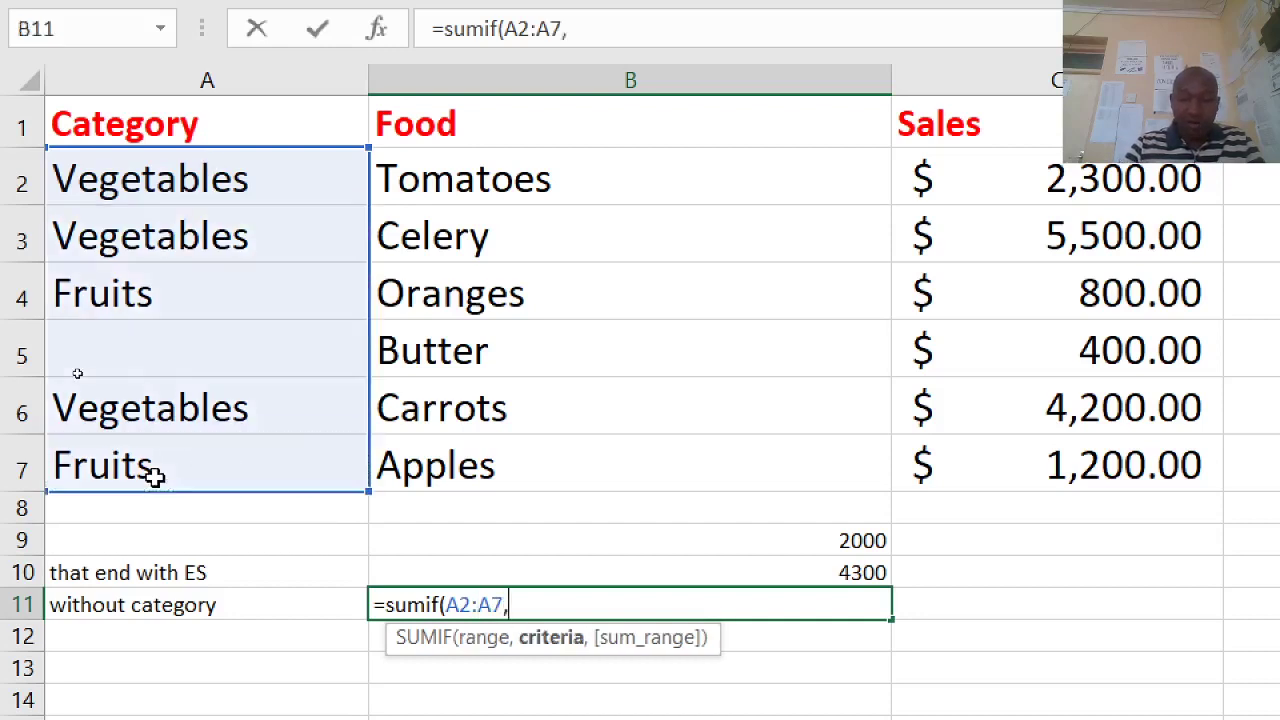
- Complete the SUMIF formula in cell B11 with the empty-text criterion "" and the sales C2:C7 as the sum range
{"action": "type", "text": "\"\""}
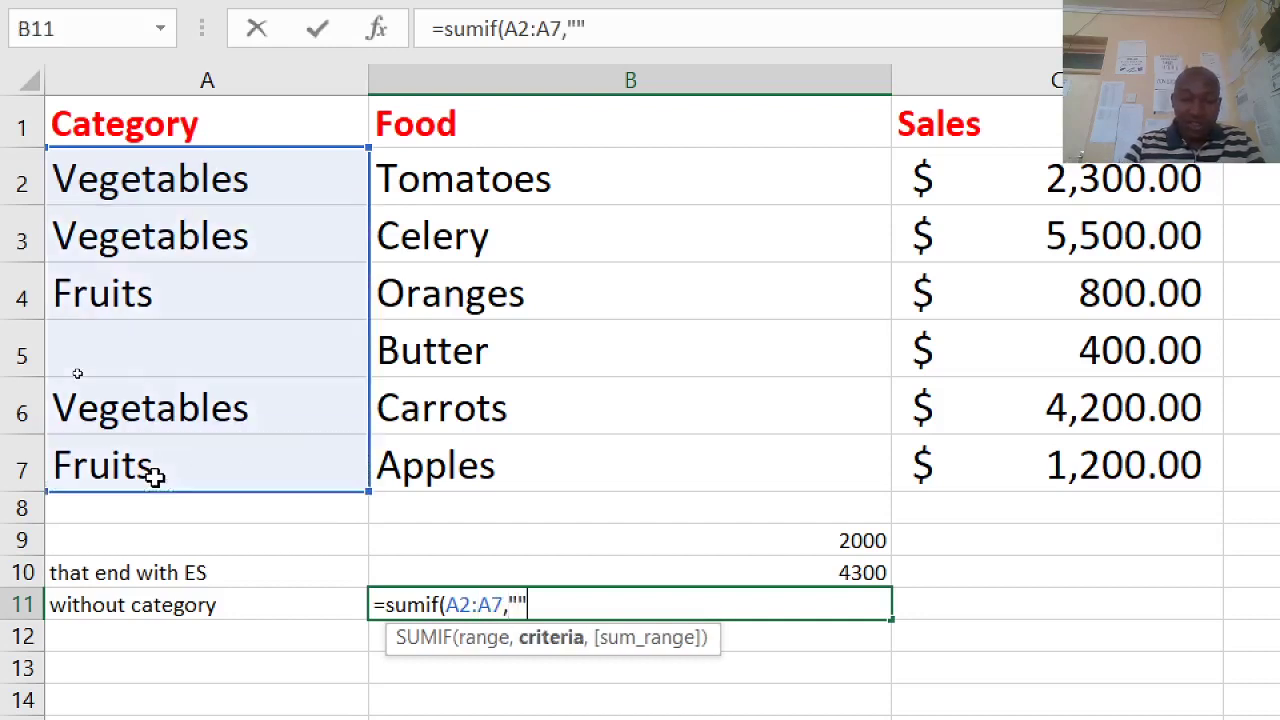
{"action": "type", "text": ","}
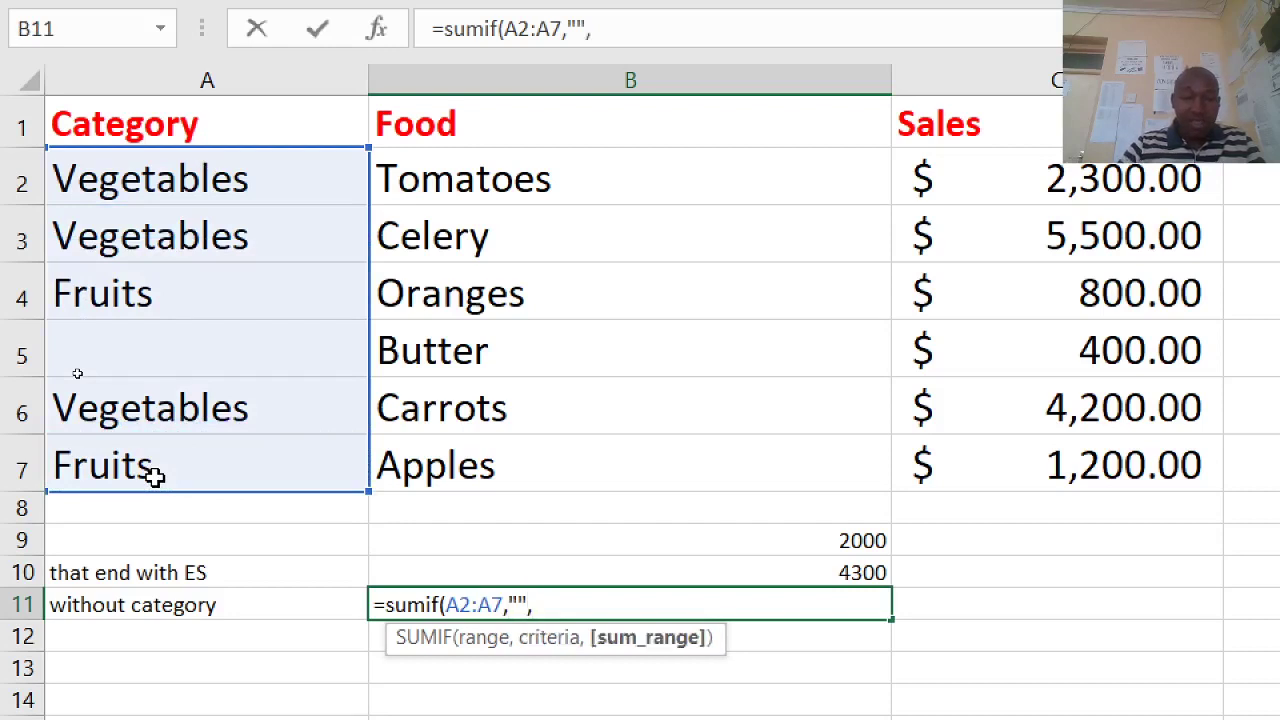
{"action": "left_click", "coordinate": [1030, 179]}
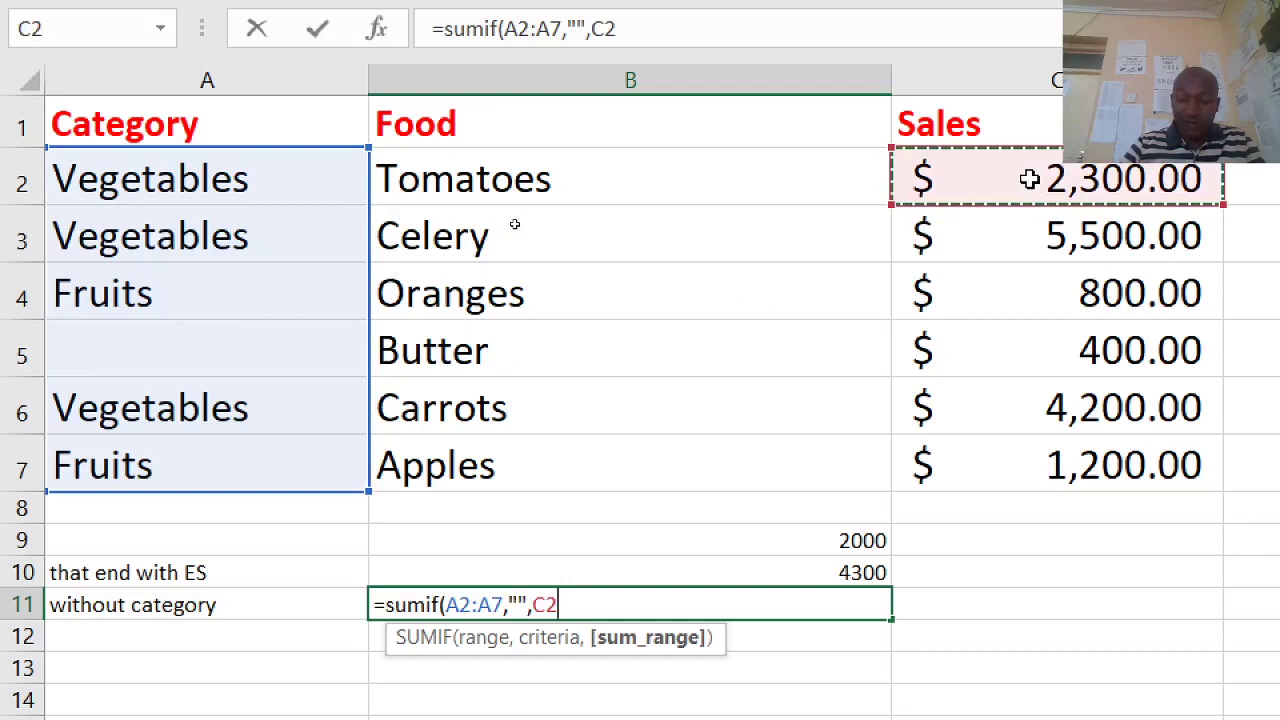
{"action": "type", "text": "\""}
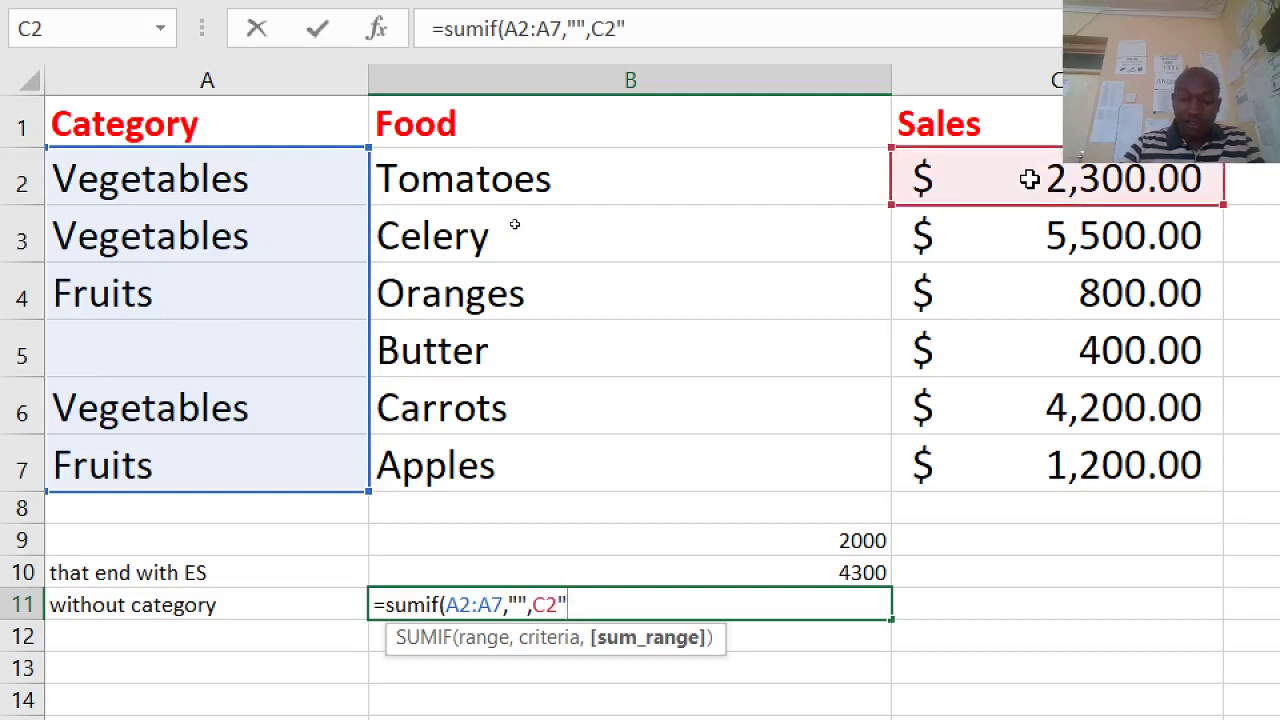
{"action": "key", "text": "BackSpace"}
{"action": "type", "text": ":"}
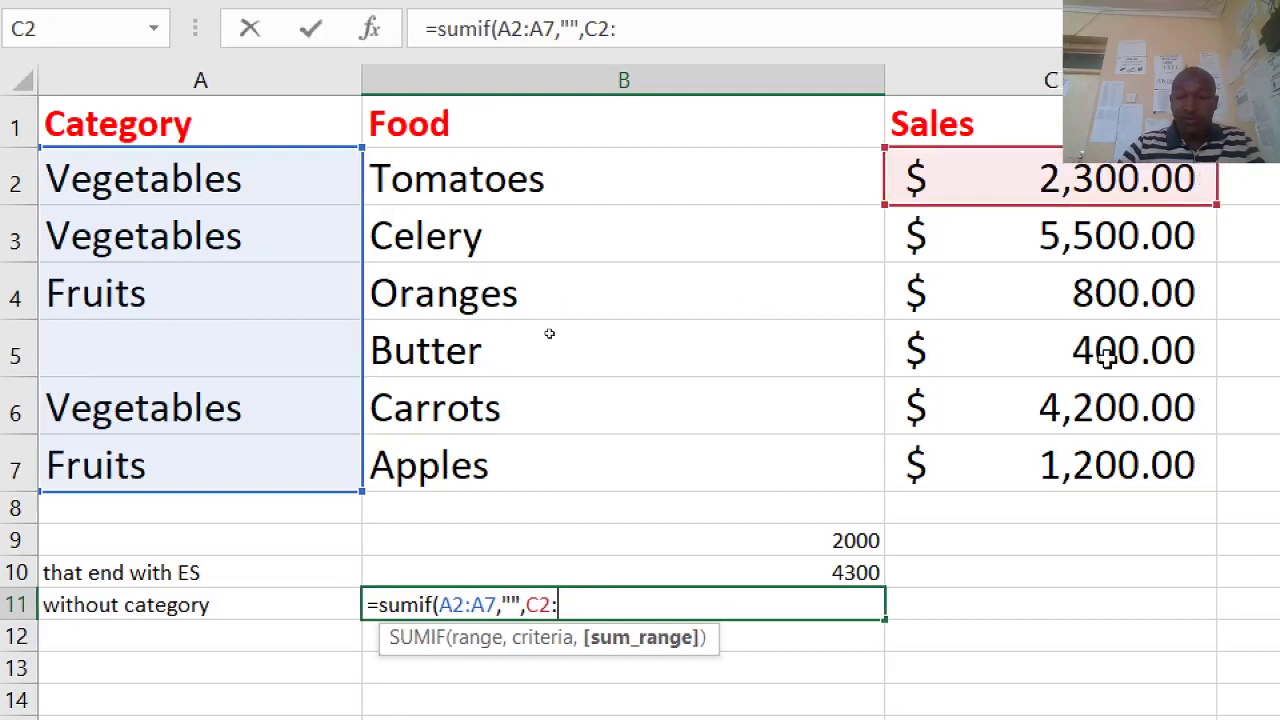
{"action": "left_click", "coordinate": [1056, 465]}
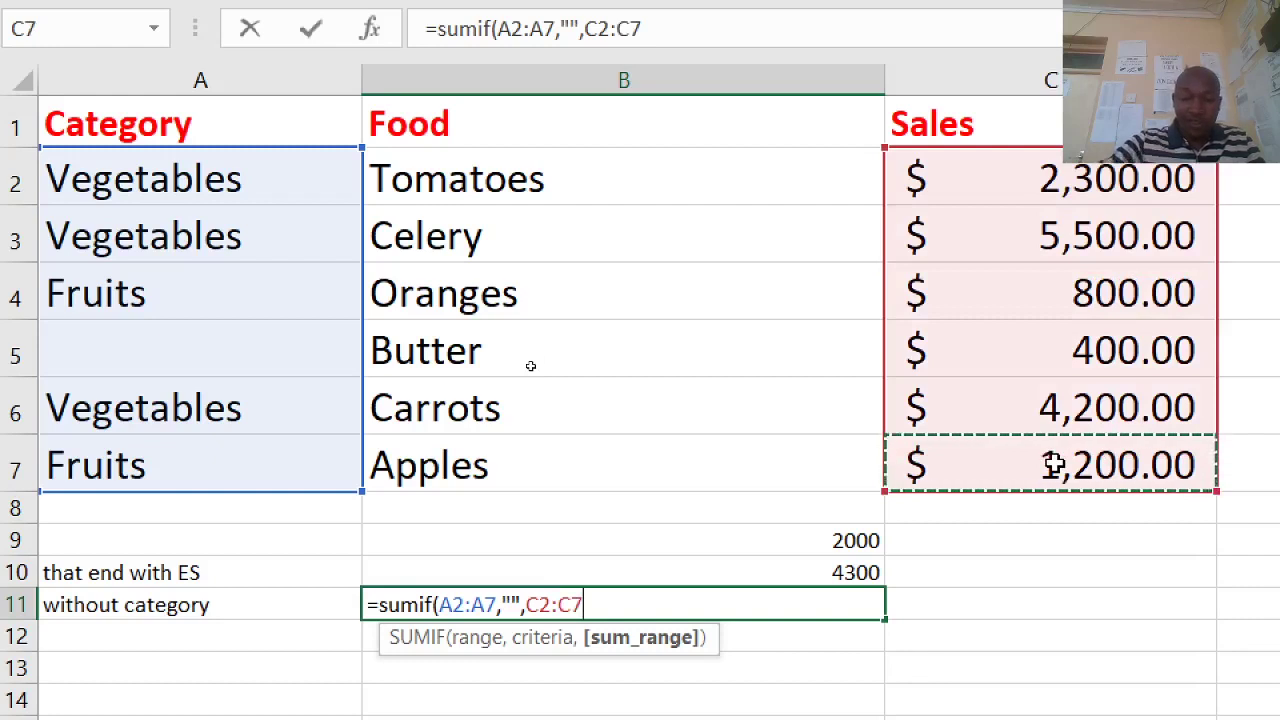
{"action": "type", "text": ")"}
{"action": "key", "text": "Return"}
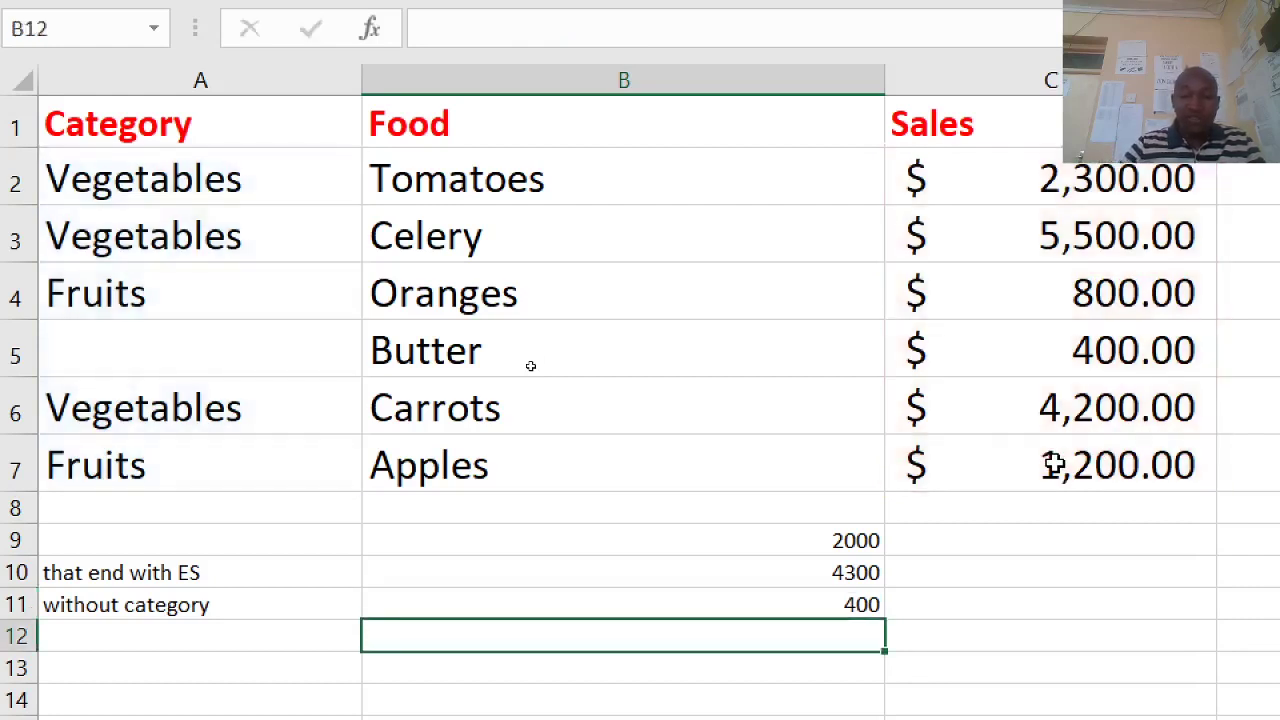
- Review the range, empty-text criterion and sum range of the SUMIF formula in cell B11
{"action": "left_click", "coordinate": [789, 604]}
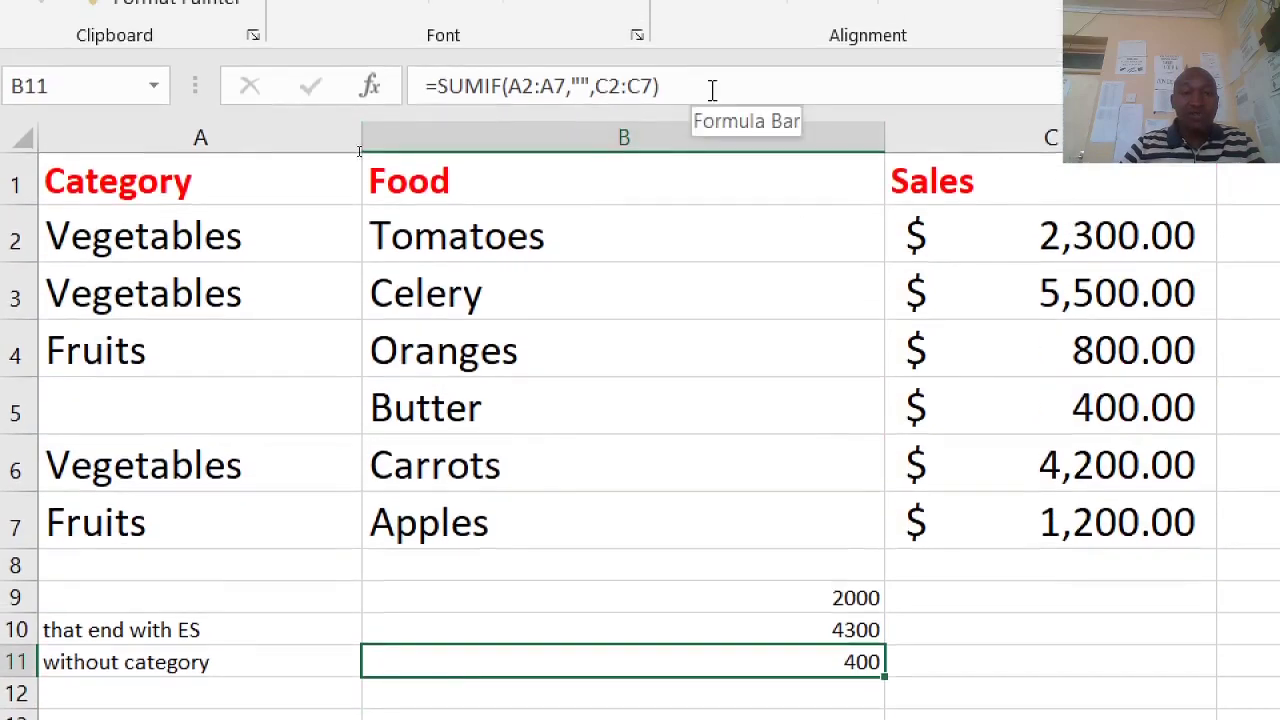
{"action": "left_click_drag", "start_coordinate": [705, 14], "coordinate": [430, 14]}
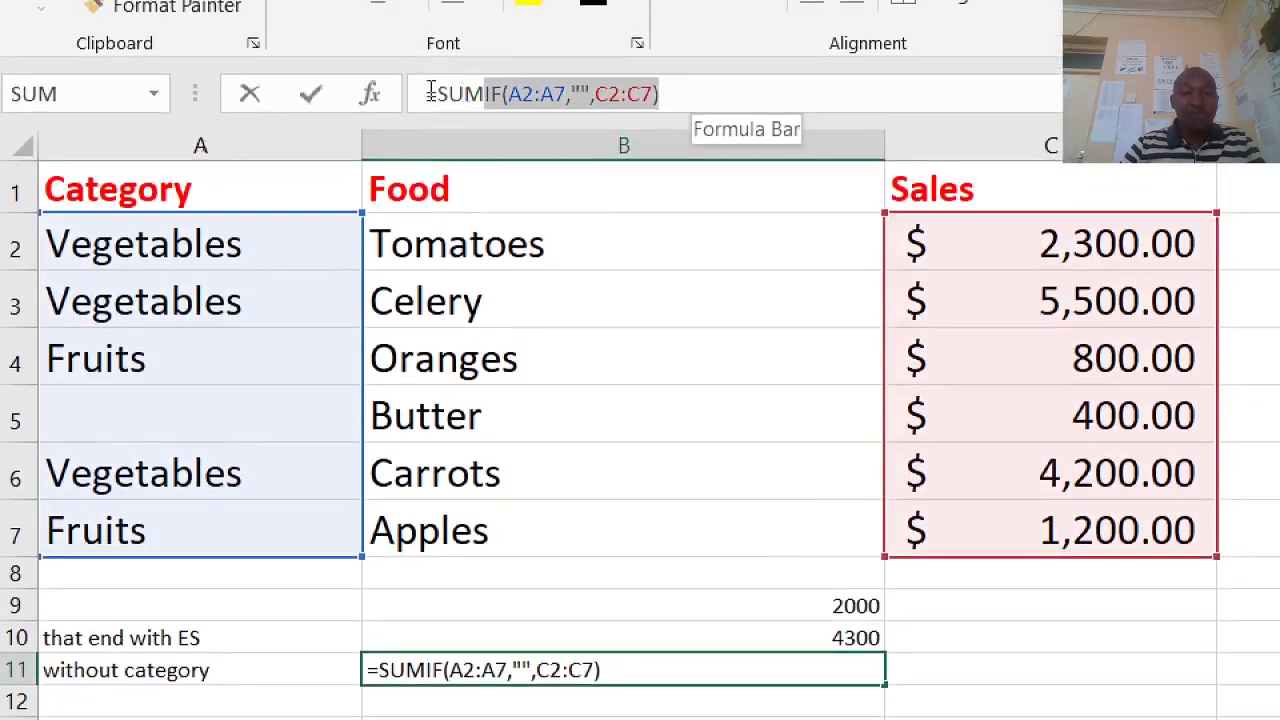
{"action": "left_click_drag", "start_coordinate": [430, 93], "coordinate": [426, 93]}
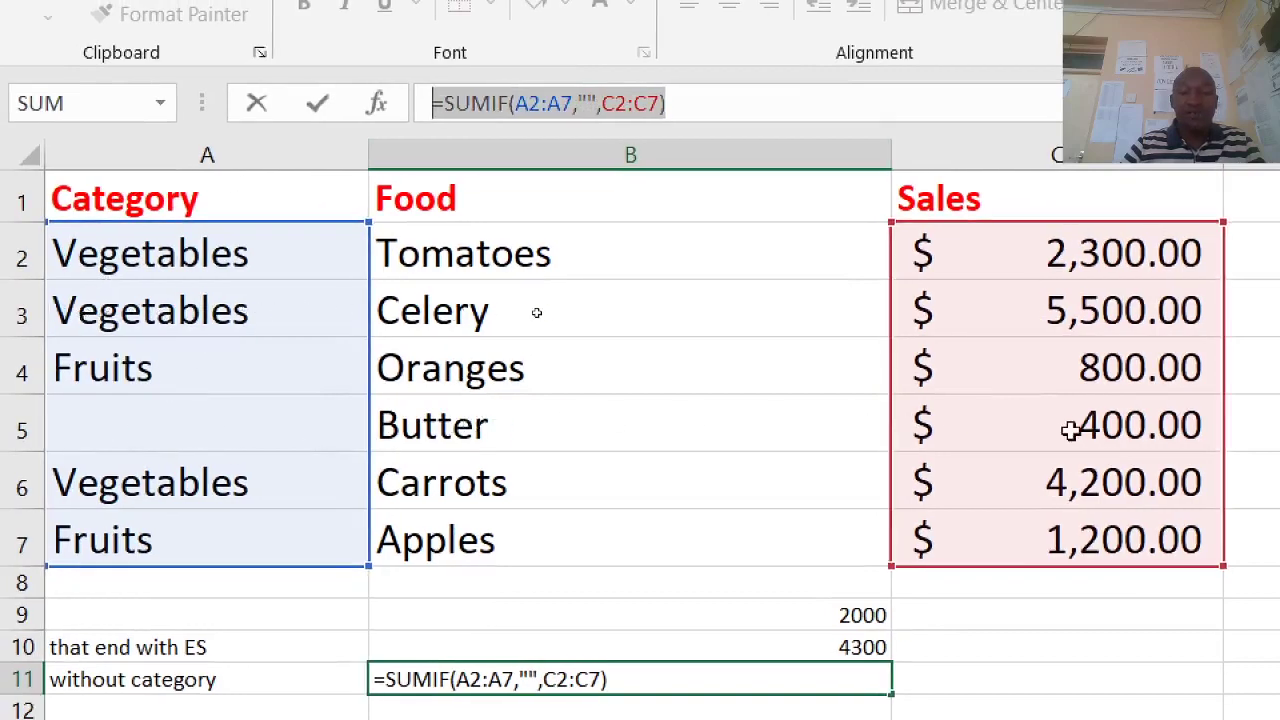
{"action": "key", "text": "Return"}
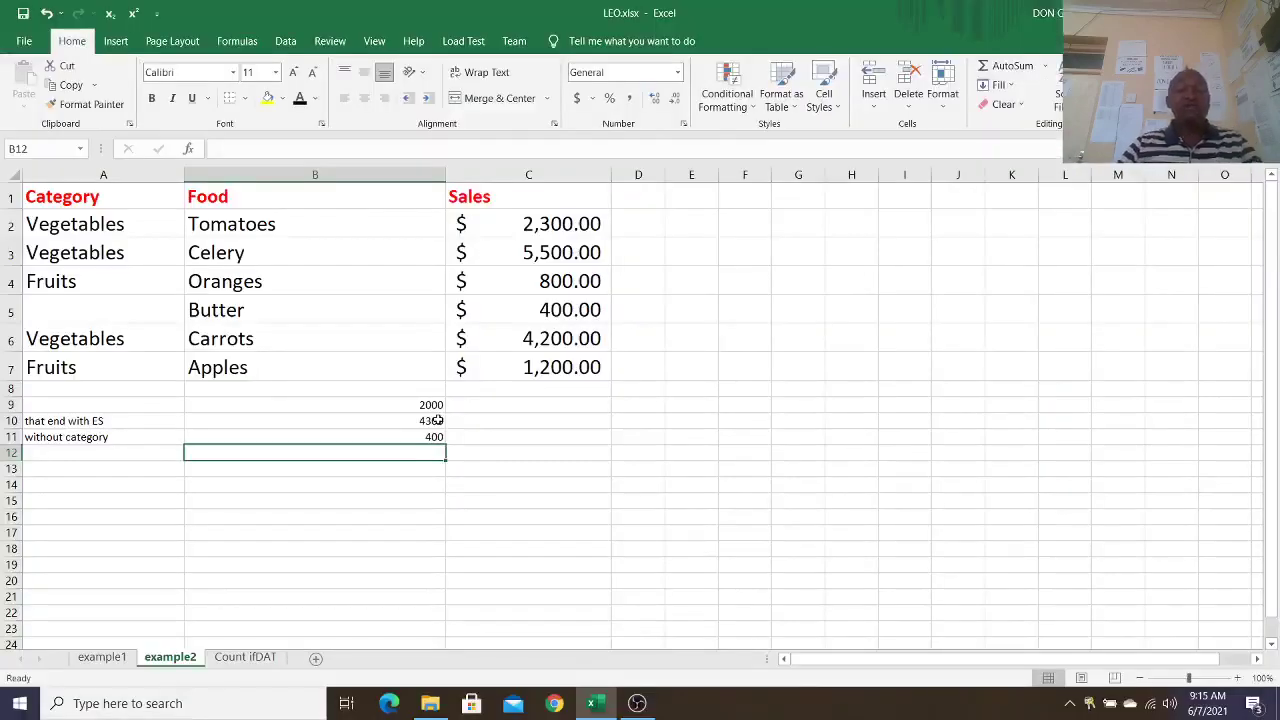
- Open the Count ifDAT sheet and clear the existing formula from cell C9
{"action": "left_click", "coordinate": [248, 657]}
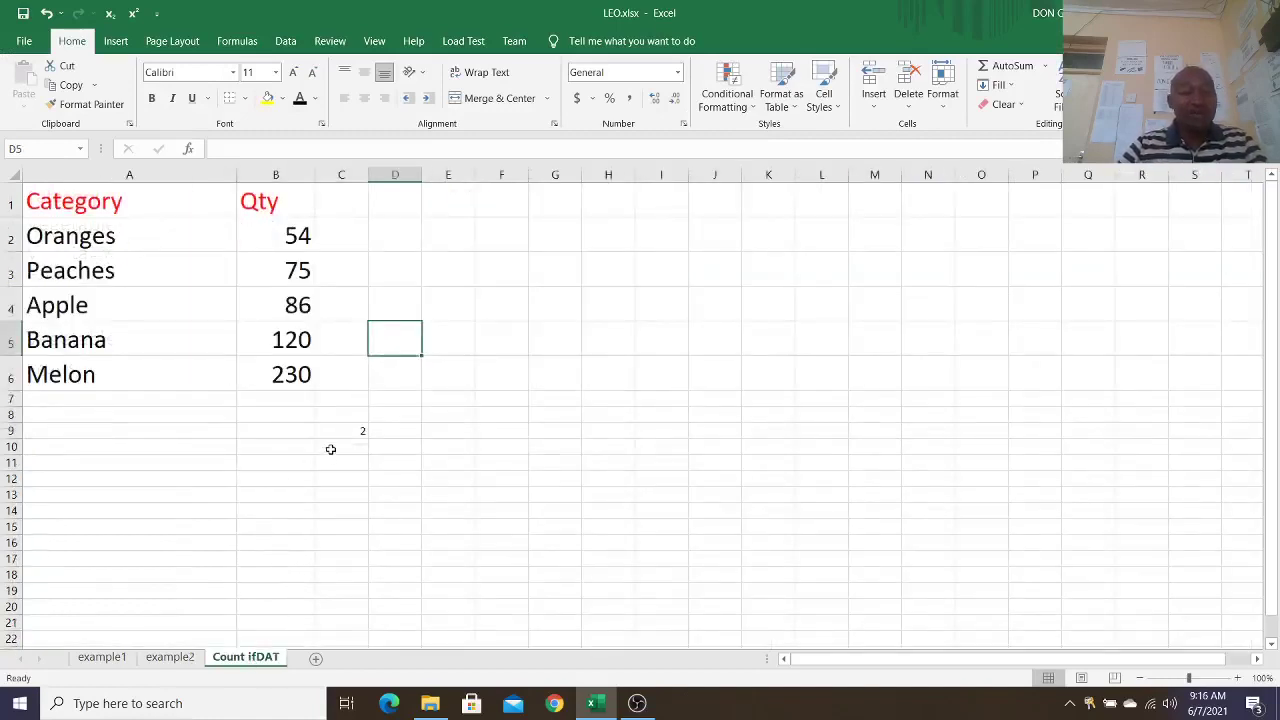
{"action": "left_click", "coordinate": [338, 431]}
{"action": "key", "text": "BackSpace"}
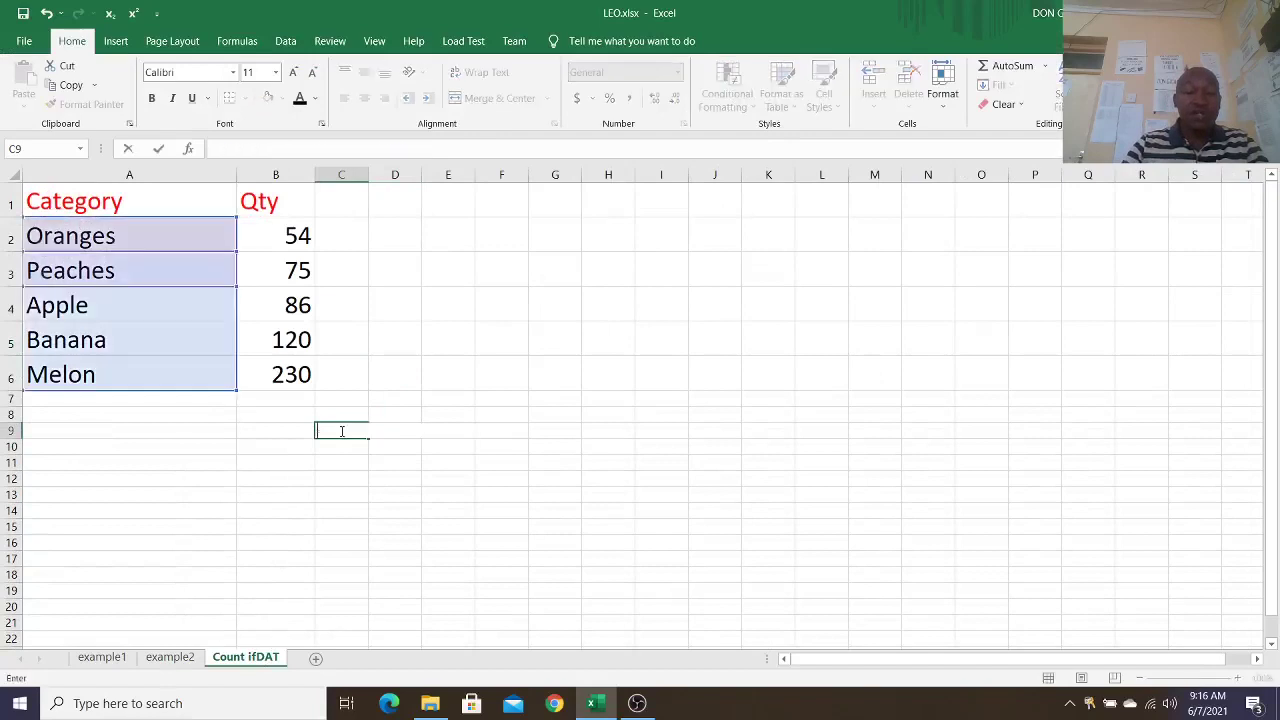
{"action": "left_click", "coordinate": [425, 461]}
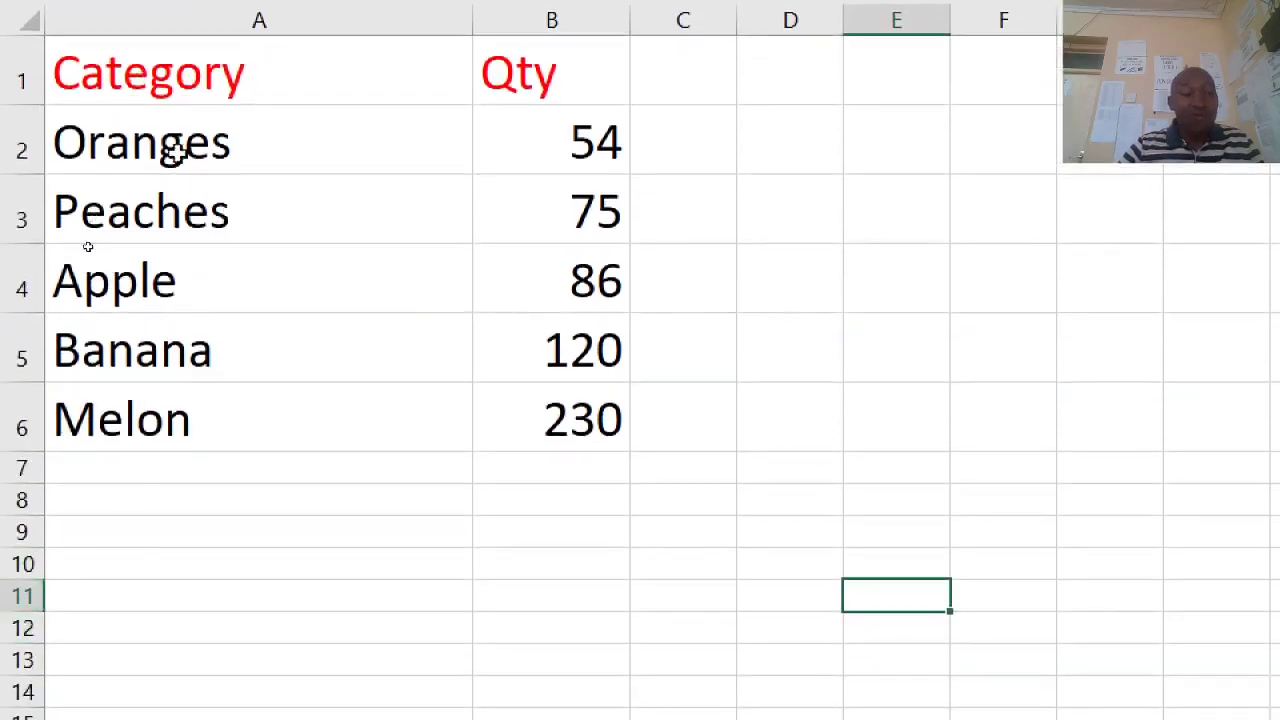
- Correct the category in cell A4 to "Apples"
{"action": "left_click", "coordinate": [175, 282]}
{"action": "double_click", "coordinate": [175, 282]}
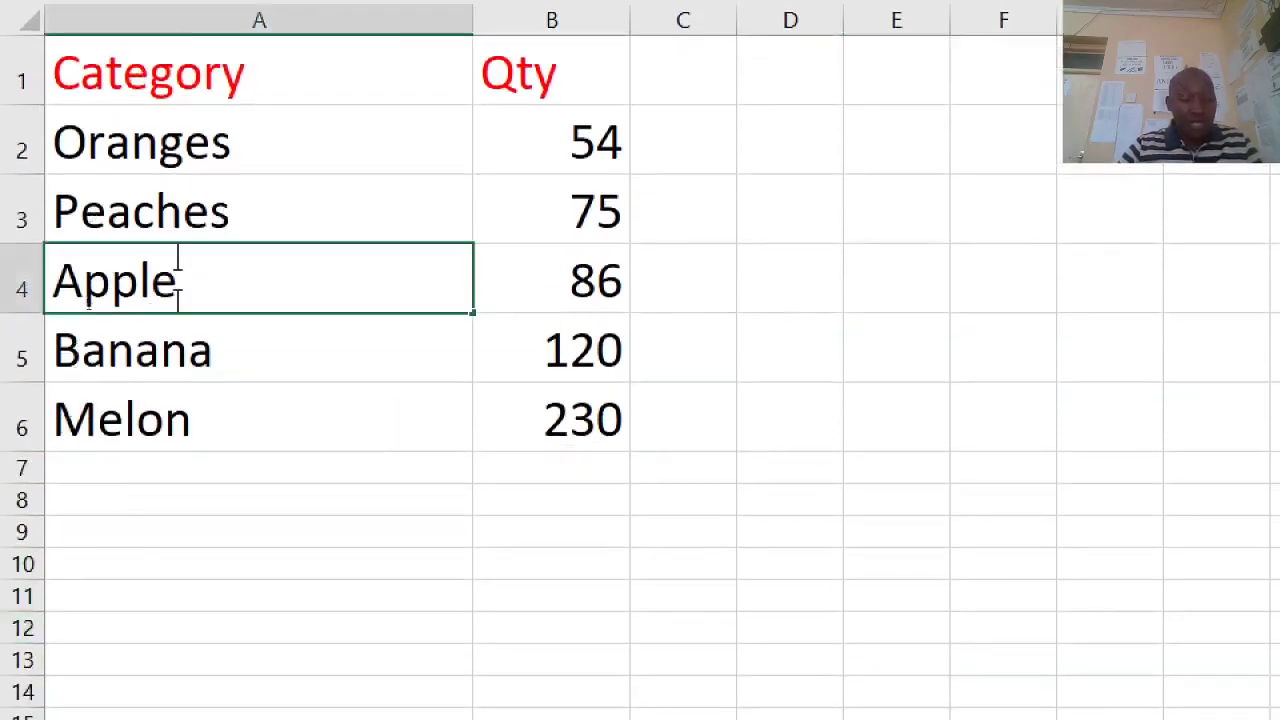
{"action": "type", "text": "s"}
{"action": "left_click", "coordinate": [280, 632]}
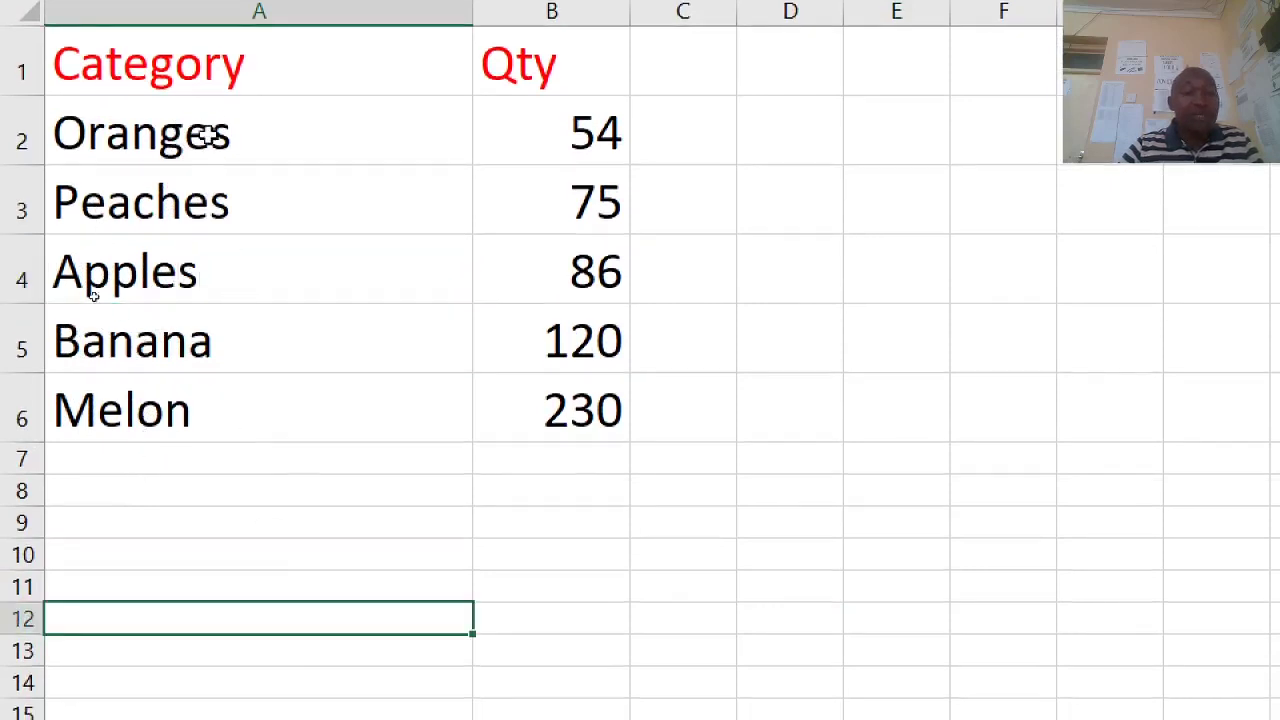
- Start a COUNTIF formula in cell A9, below the category list
{"action": "left_click", "coordinate": [315, 527]}
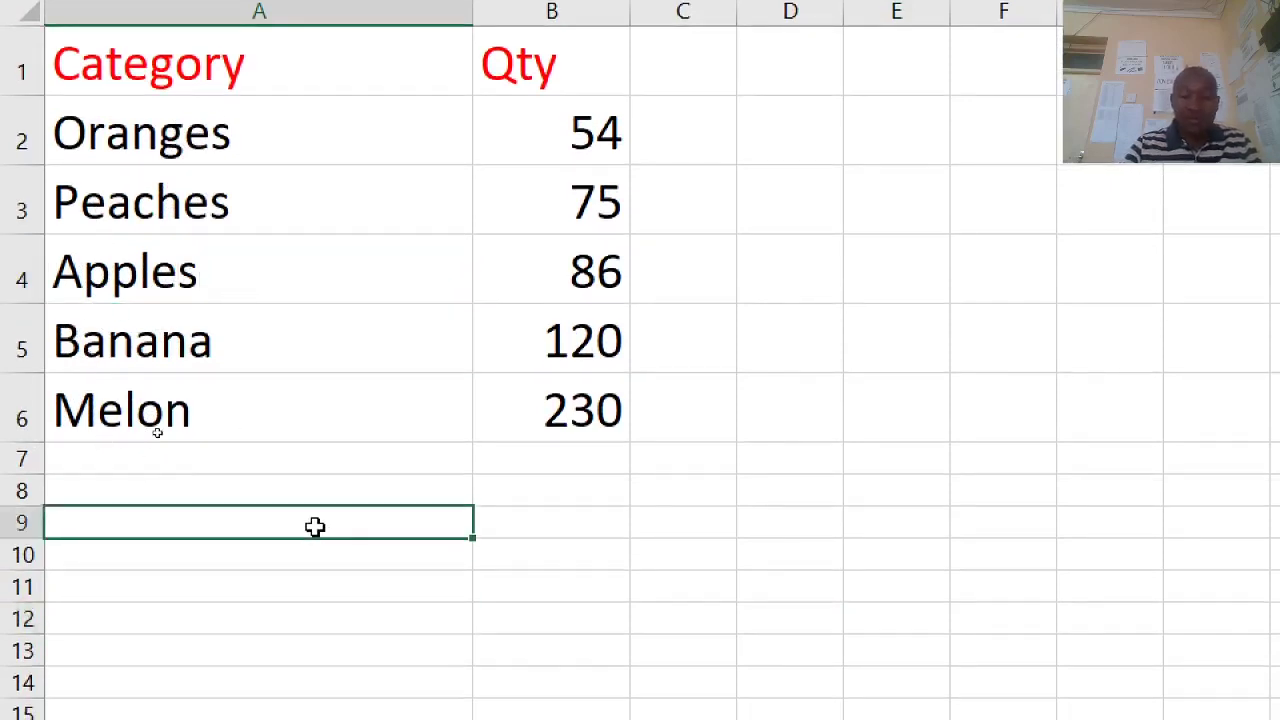
{"action": "double_click", "coordinate": [315, 527]}
{"action": "type", "text": "-"}
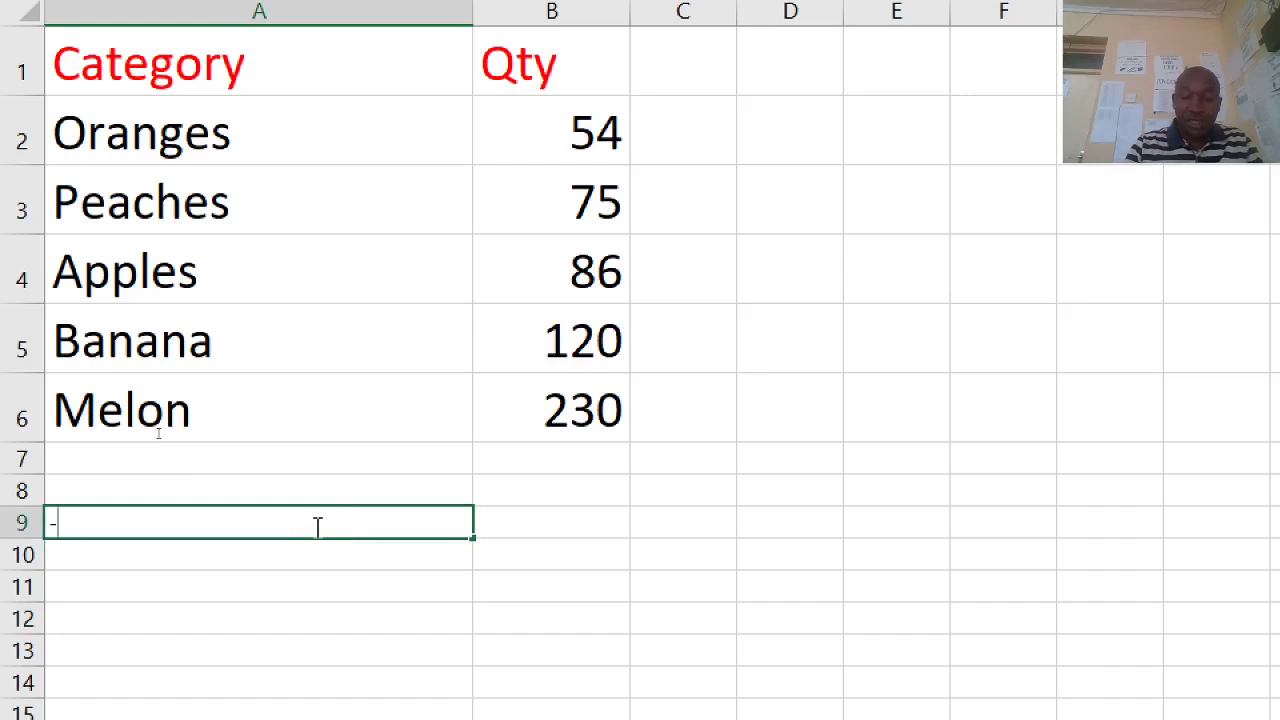
{"action": "key", "text": "BackSpace"}
{"action": "type", "text": "=cout"}
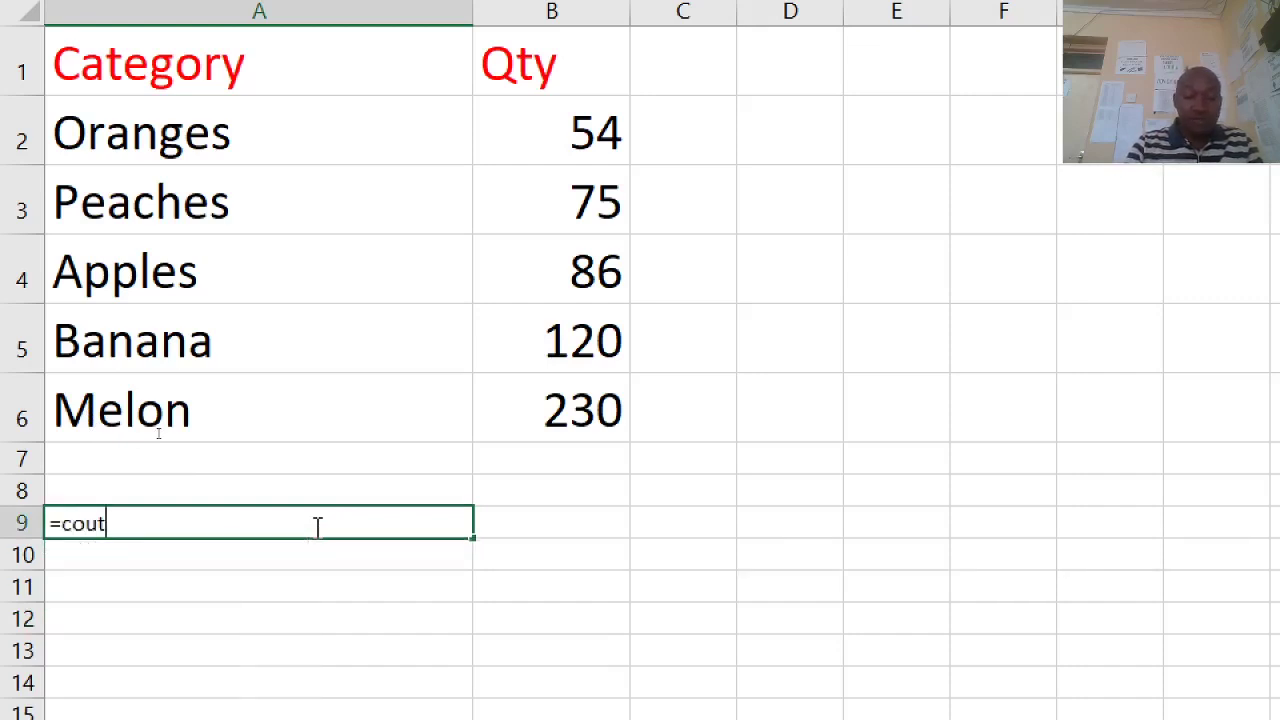
{"action": "key", "text": "BackSpace"}
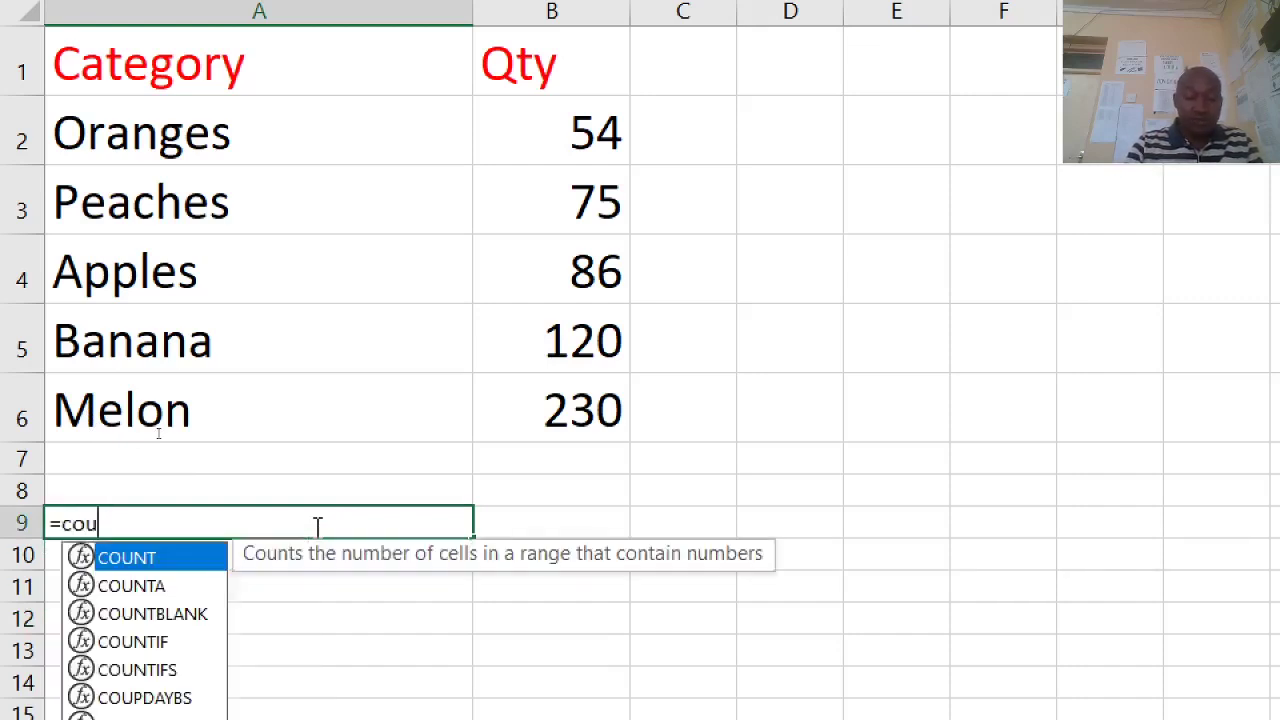
{"action": "type", "text": "nti"}
{"action": "type", "text": "f"}
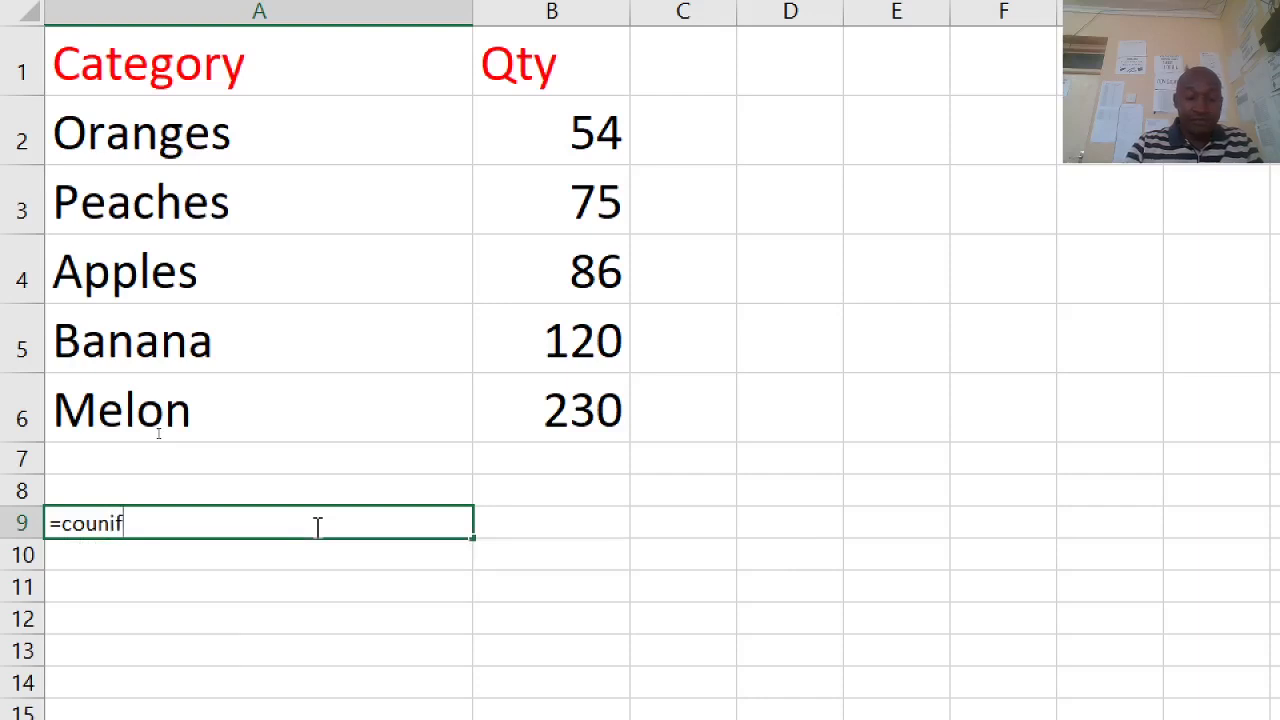
{"action": "key", "text": "BackSpace"}
{"action": "key", "text": "BackSpace"}
{"action": "type", "text": "tif"}
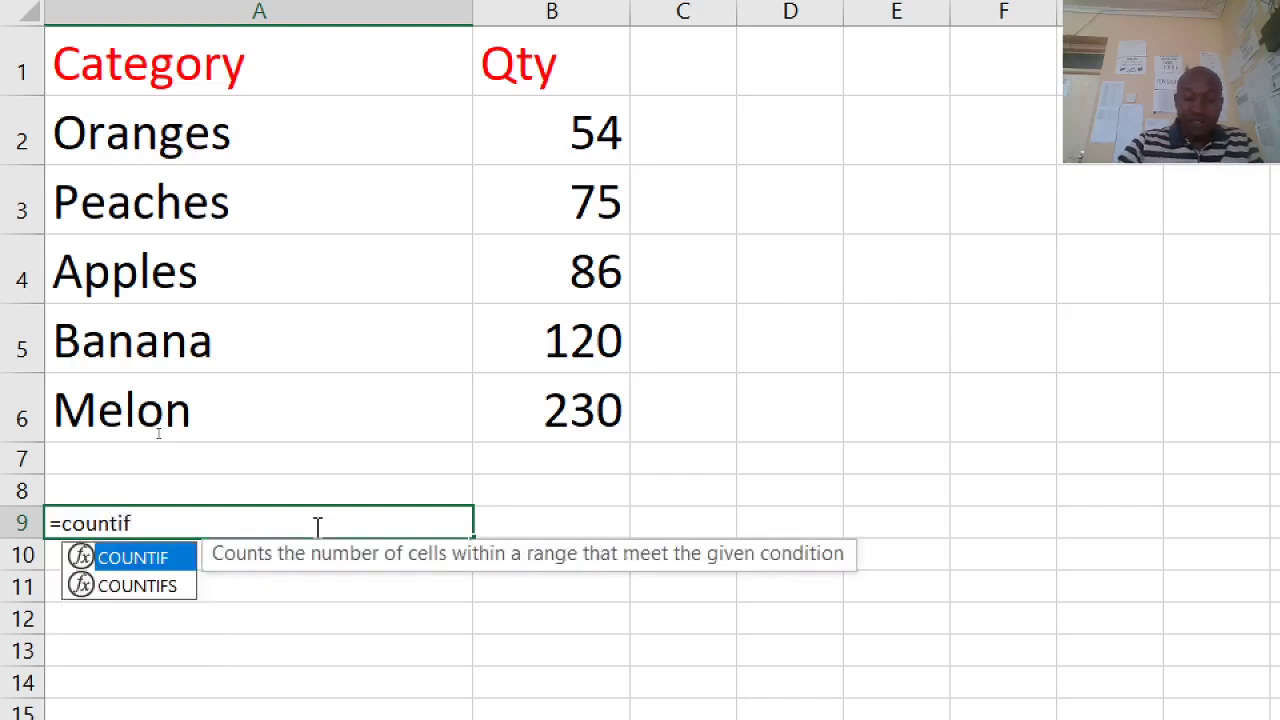
{"action": "type", "text": "("}
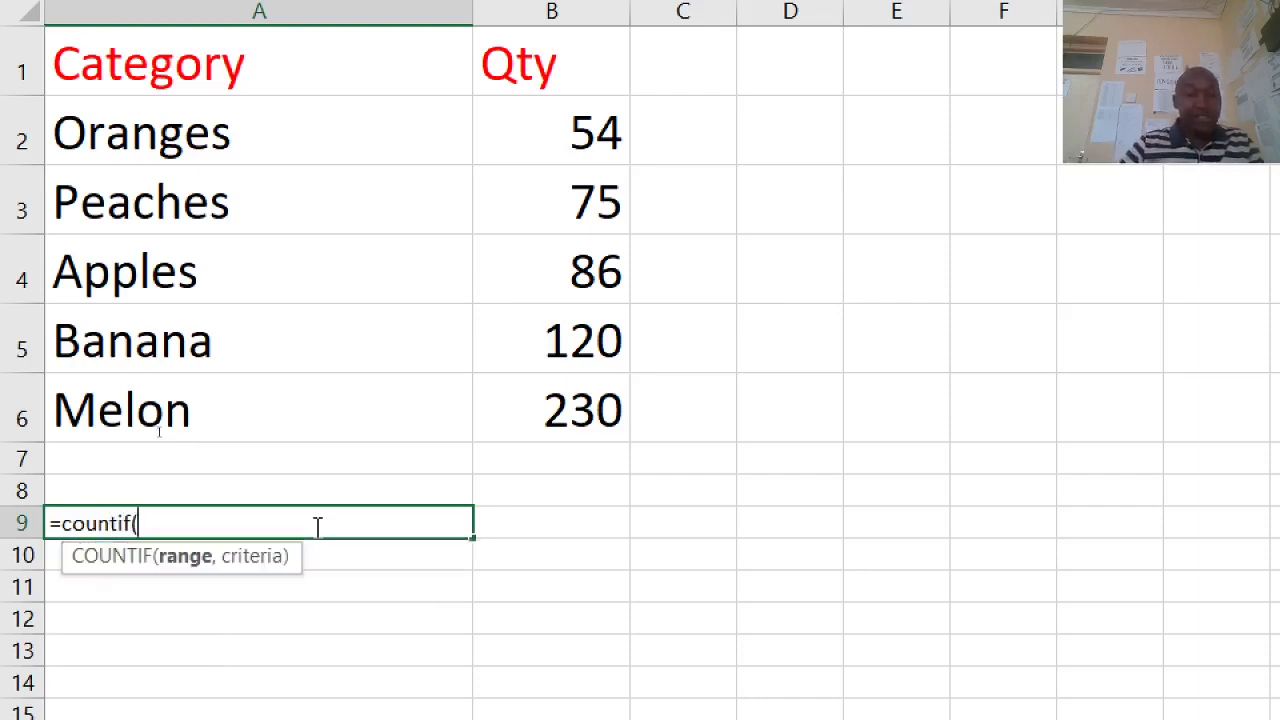
- Complete the COUNTIF formula in A9 with the categories A2:A6 as the range and "Apples" as the criterion
{"action": "left_click", "coordinate": [279, 142]}
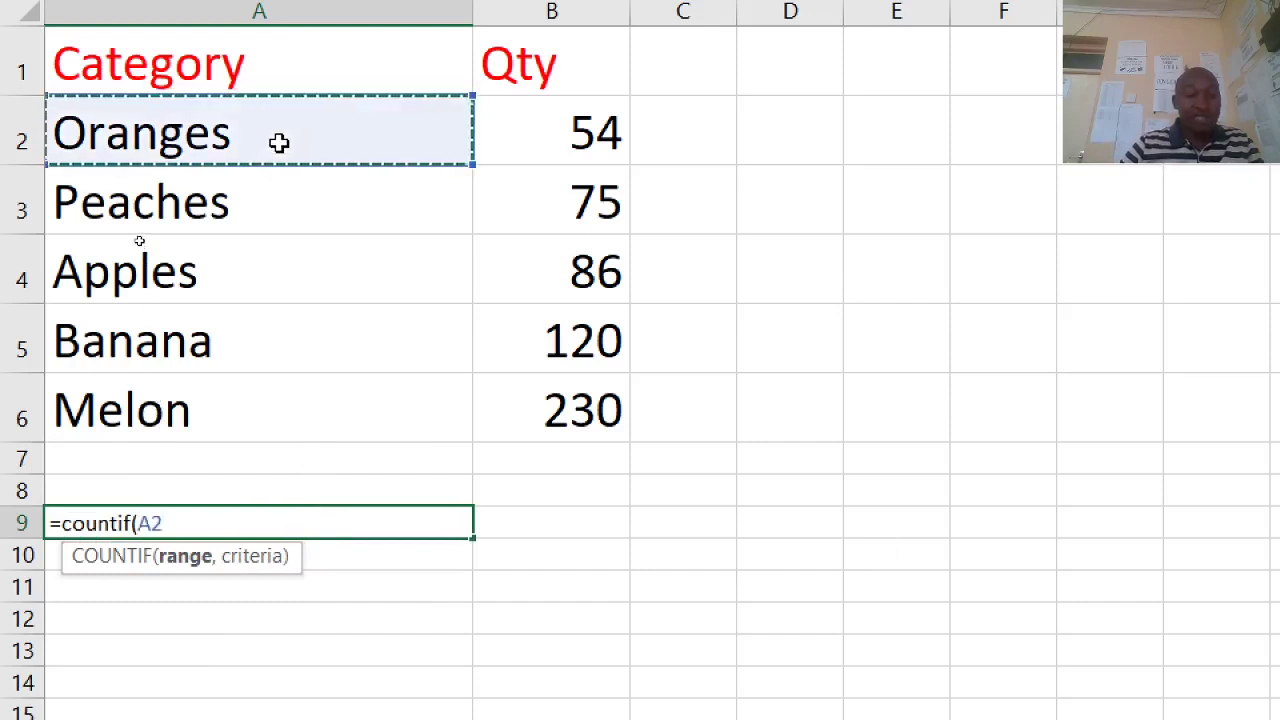
{"action": "type", "text": ":"}
{"action": "left_click", "coordinate": [279, 142]}
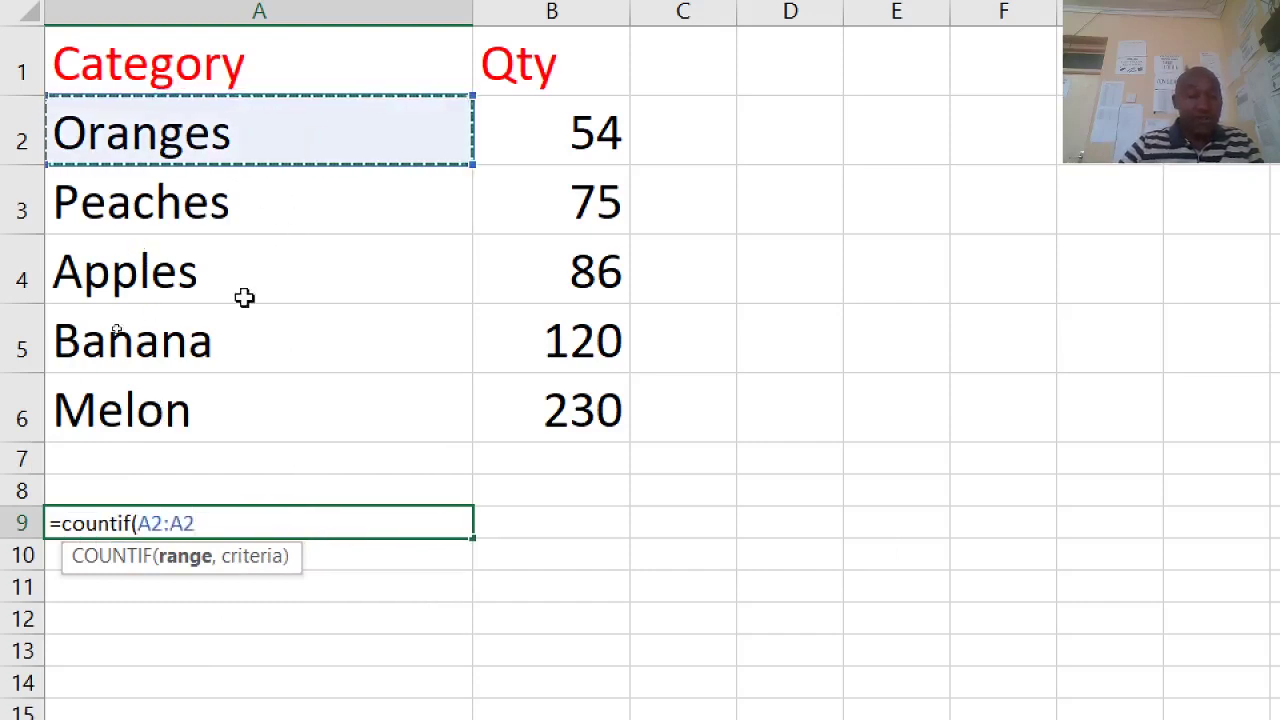
{"action": "left_click_drag", "start_coordinate": [244, 297], "coordinate": [197, 418]}
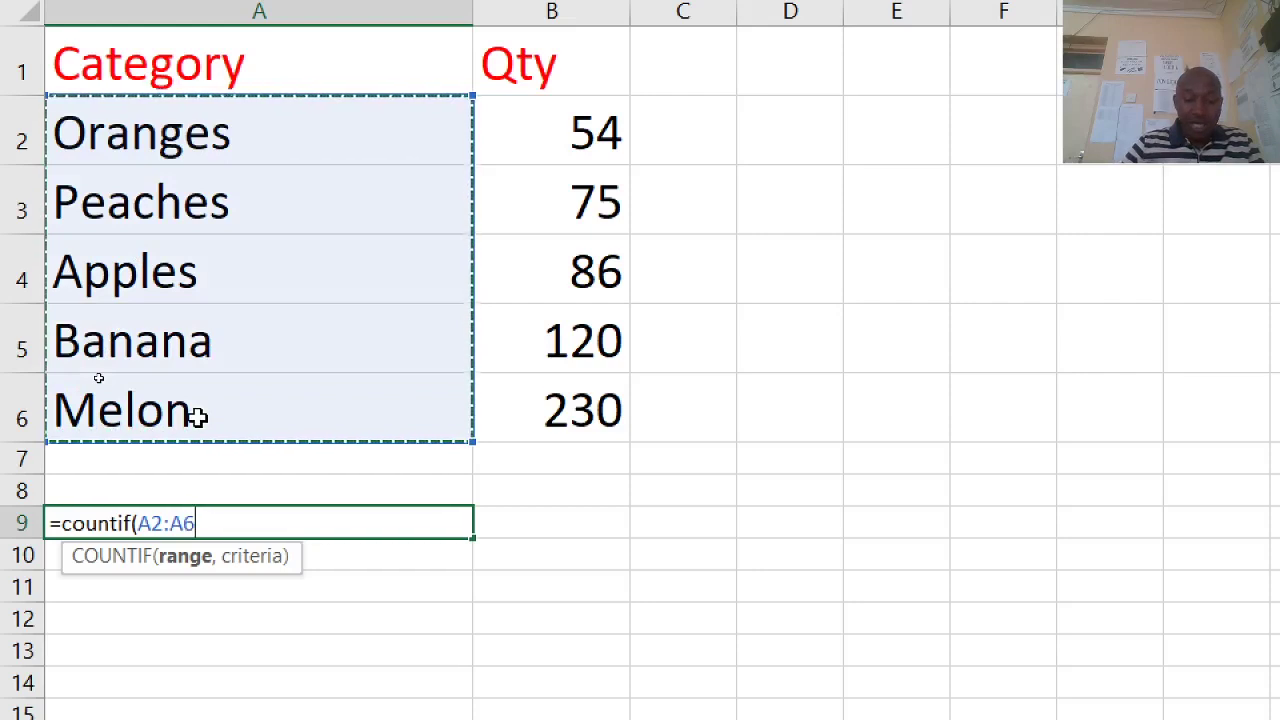
{"action": "type", "text": ",\"A"}
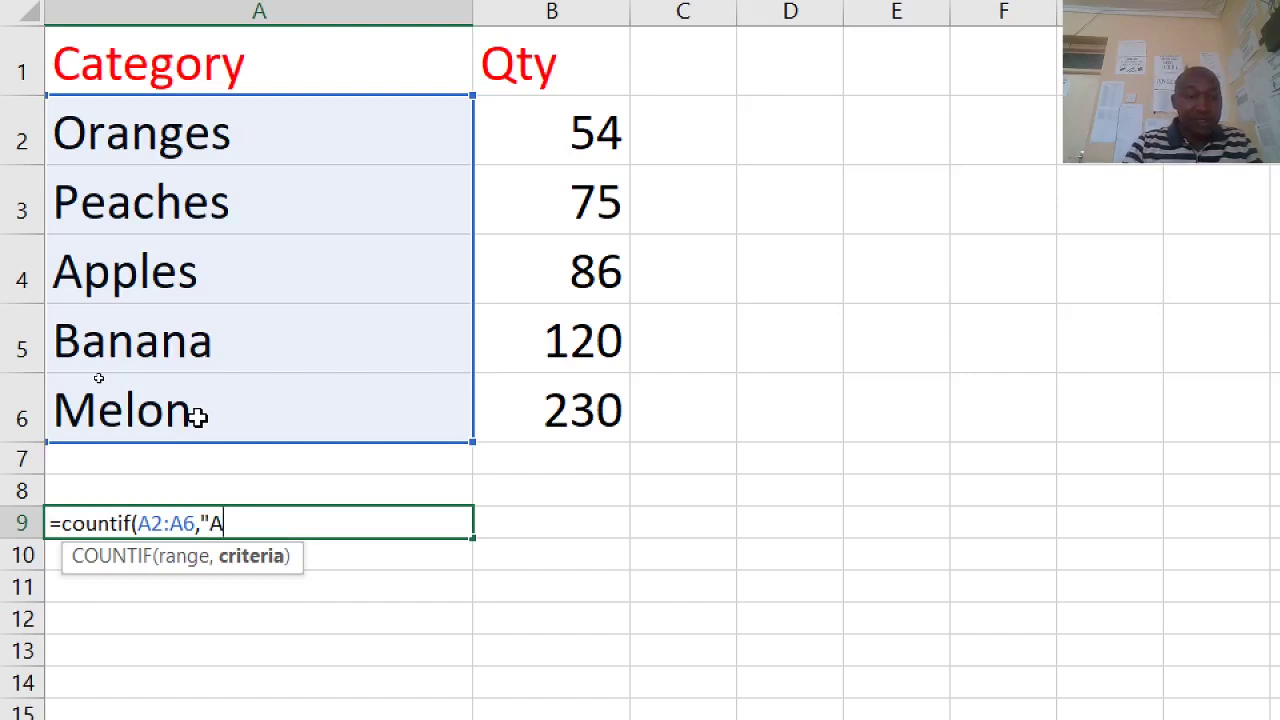
{"action": "type", "text": "pples"}
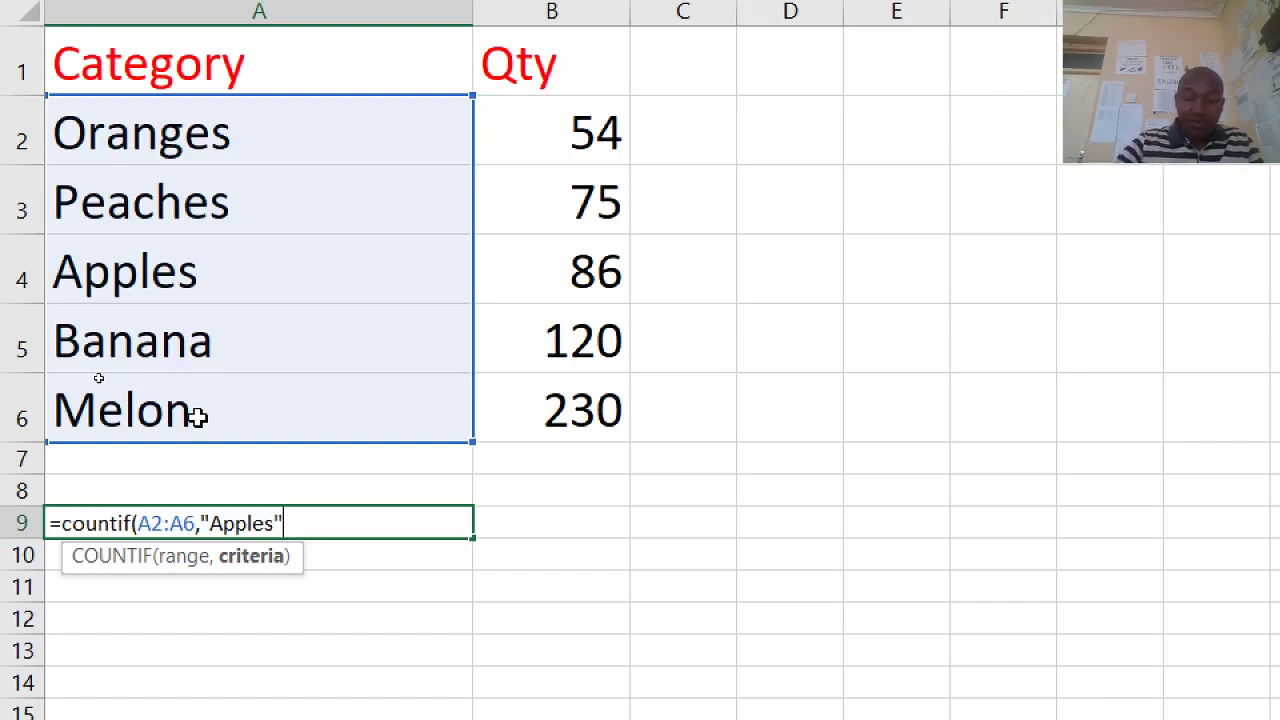
{"action": "type", "text": "\")"}
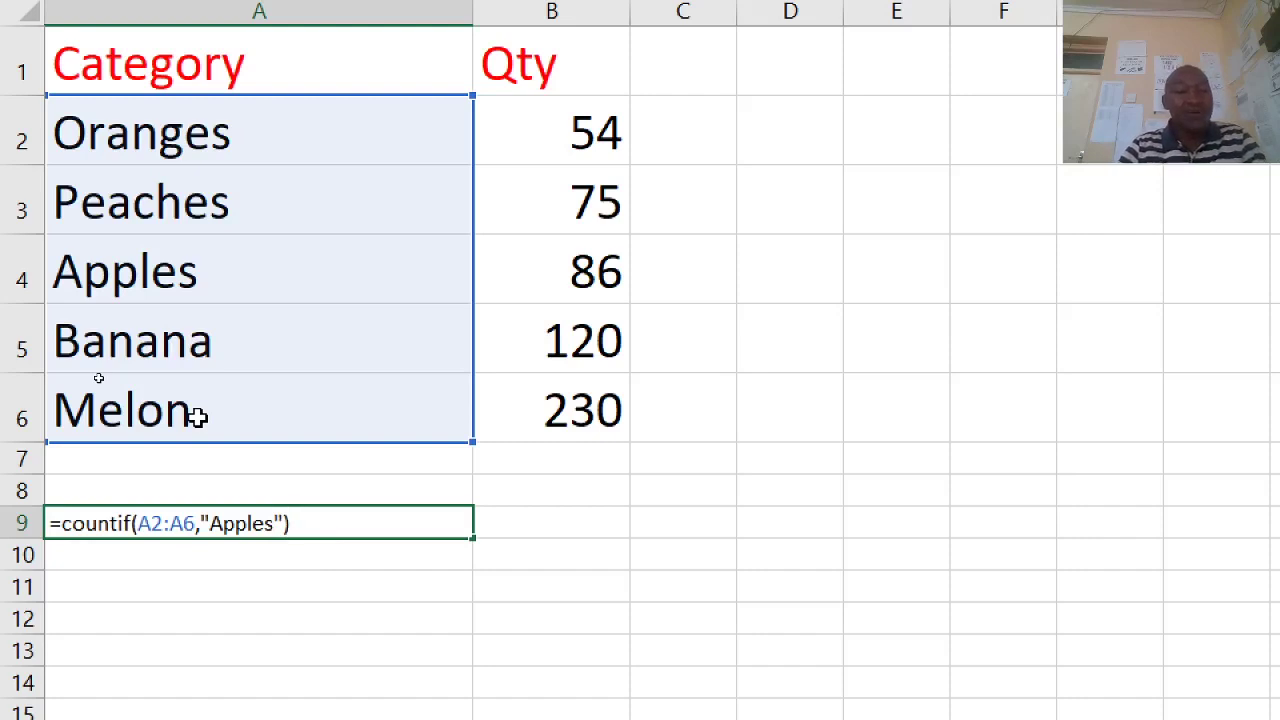
{"action": "key", "text": "Return"}
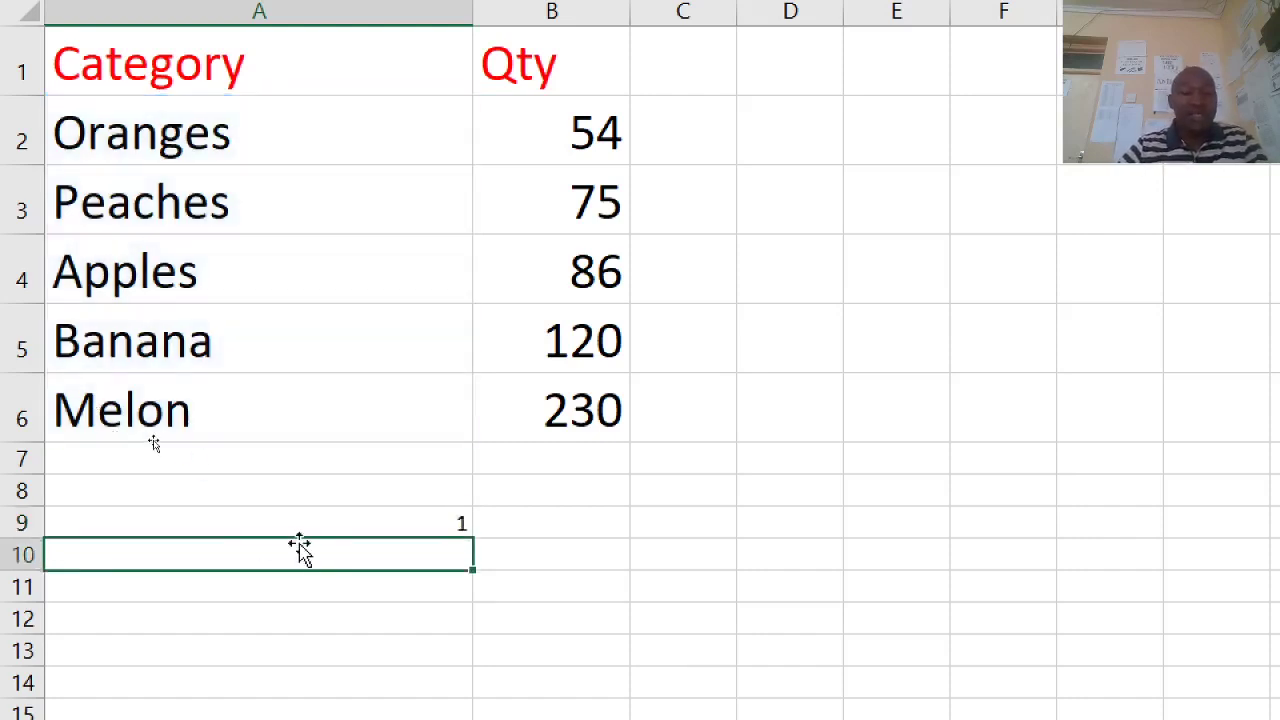
- Copy the COUNTIF(A2:A6, portion of the formula in cell A9, leave the formula unedited, and select cell A10
{"action": "left_click", "coordinate": [326, 518]}
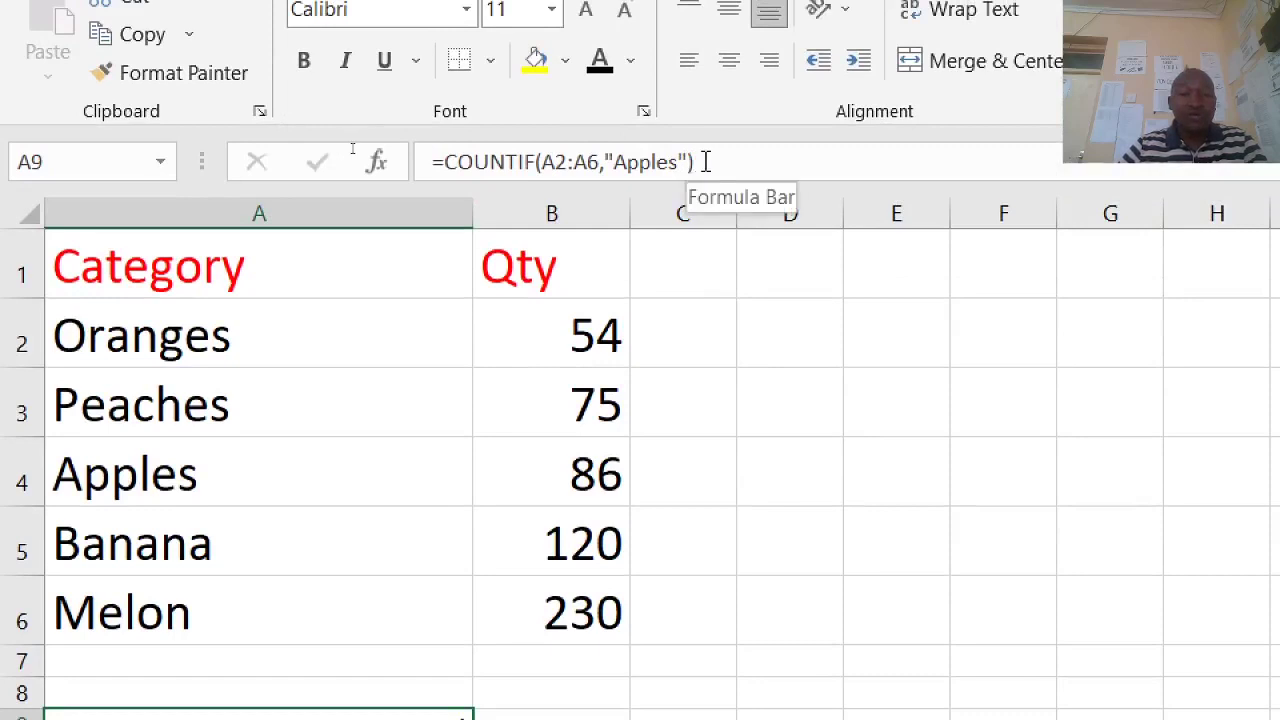
{"action": "left_click", "coordinate": [603, 167]}
{"action": "left_click_drag", "start_coordinate": [603, 167], "coordinate": [444, 166]}
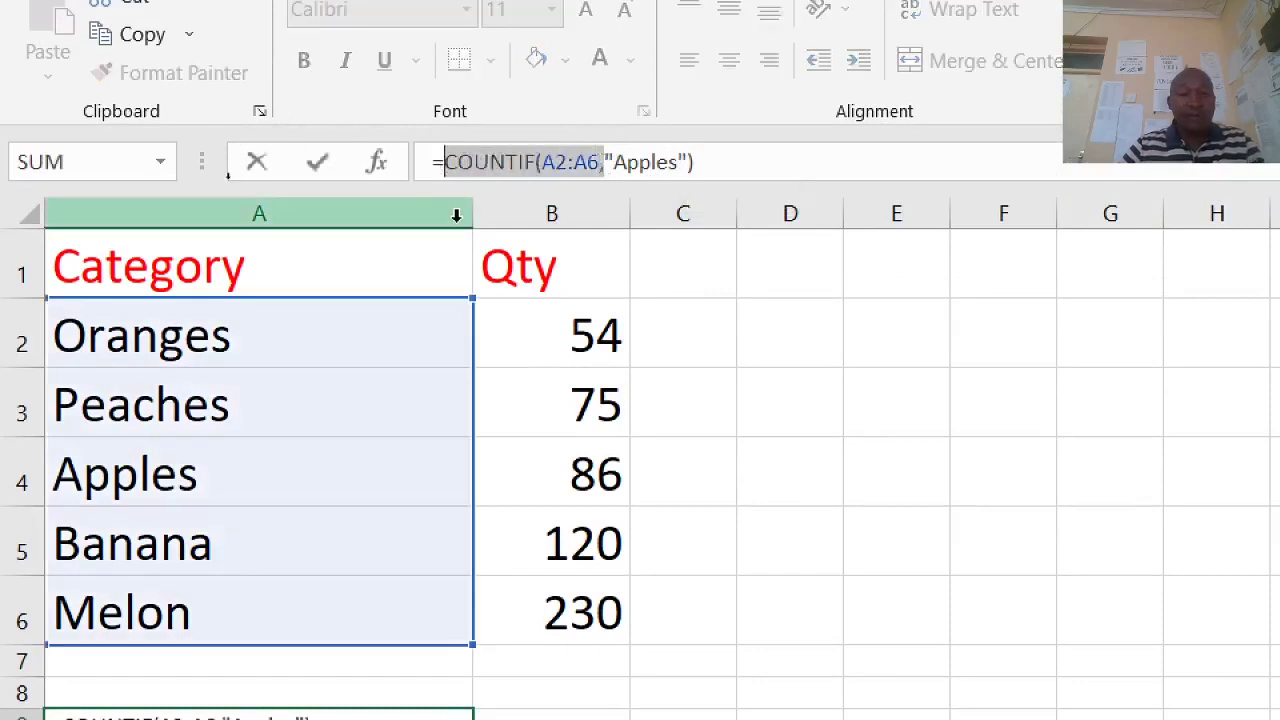
{"action": "key", "text": "ctrl+c"}
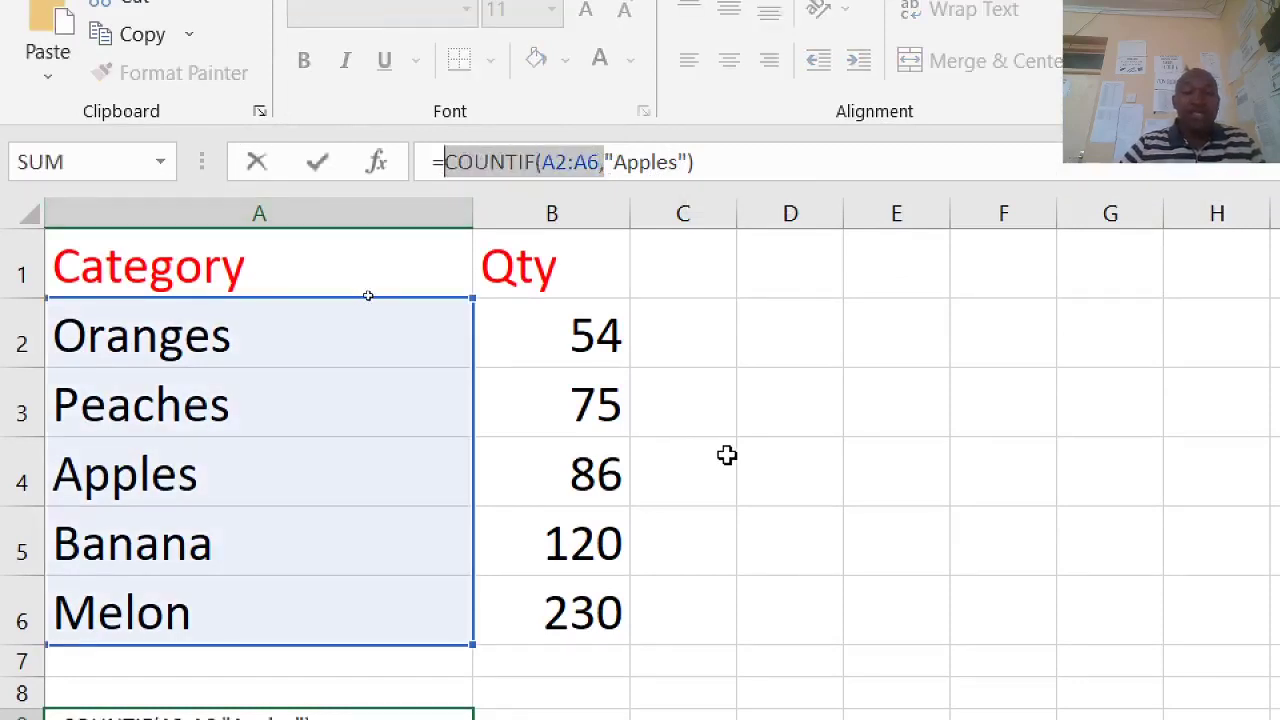
{"action": "key", "text": "End"}
{"action": "left_click", "coordinate": [806, 543]}
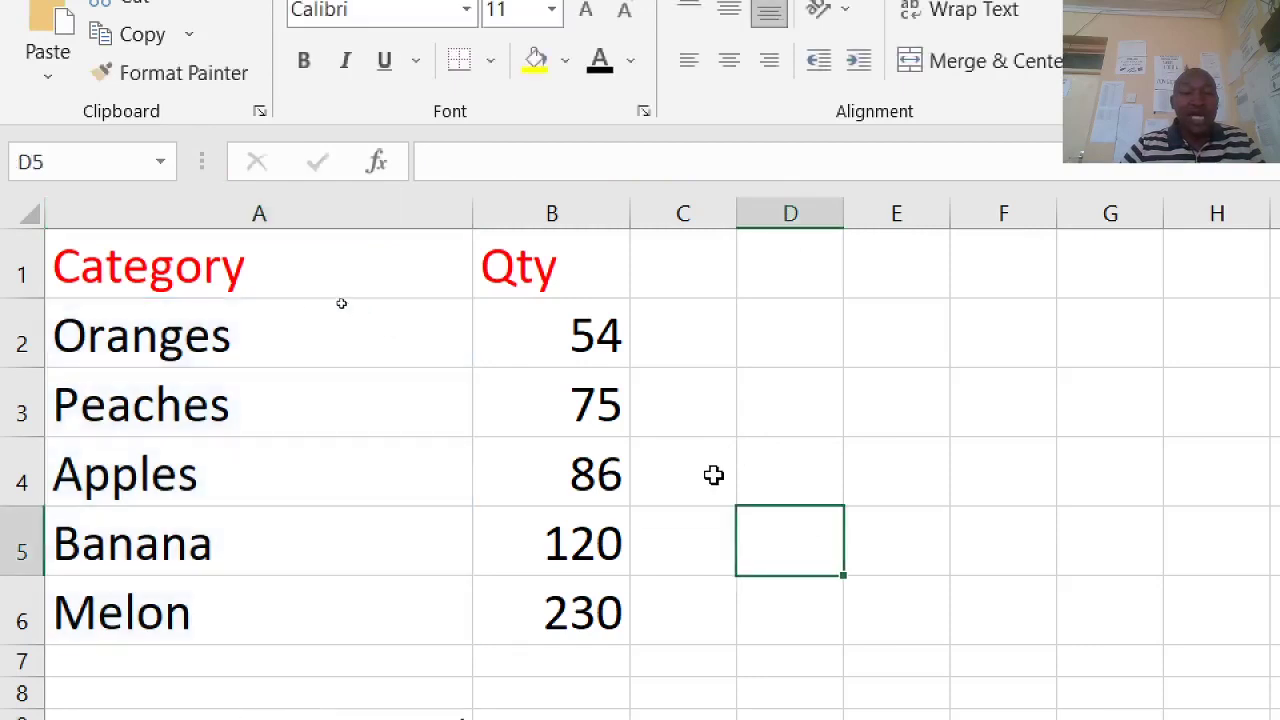
{"action": "scroll", "coordinate": [357, 512], "scroll_direction": "down", "scroll_amount": 2}
{"action": "left_click", "coordinate": [400, 346]}
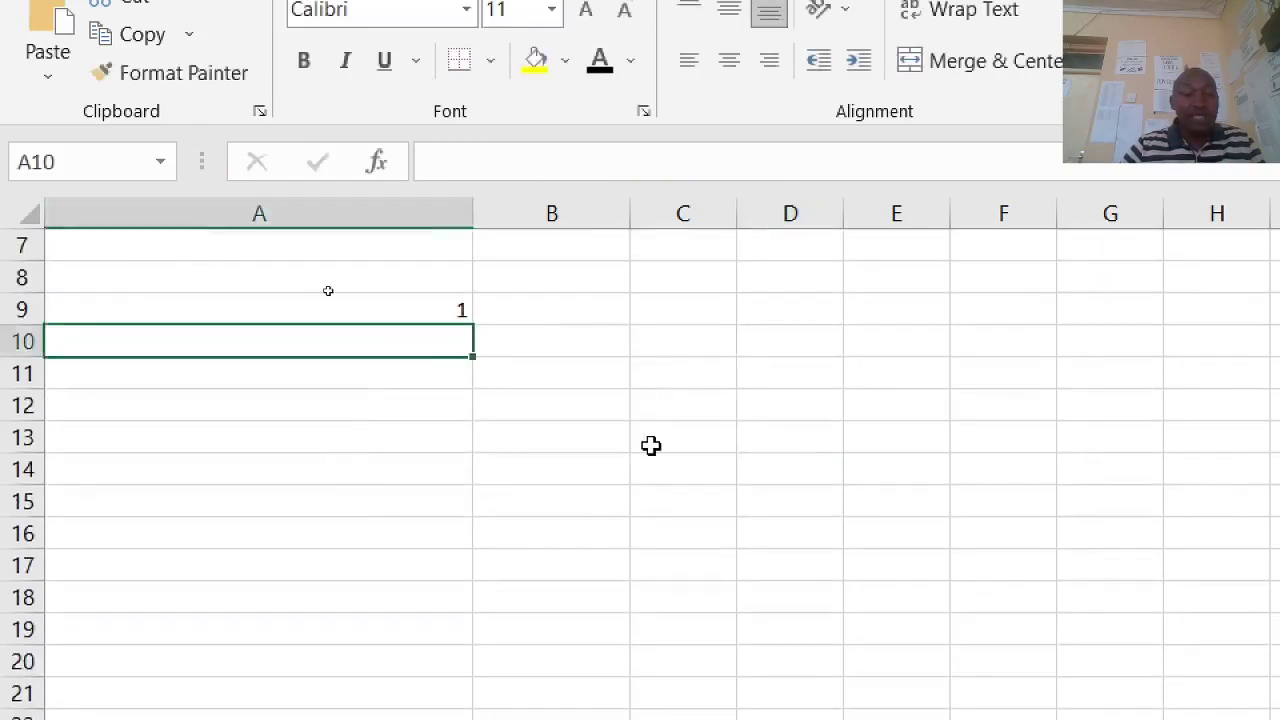
- Reuse the copied COUNTIF text in cell A7 to start the formula =COUNTIF(A2:A6,A4)+
{"action": "scroll", "coordinate": [655, 446], "scroll_direction": "up", "scroll_amount": 2}
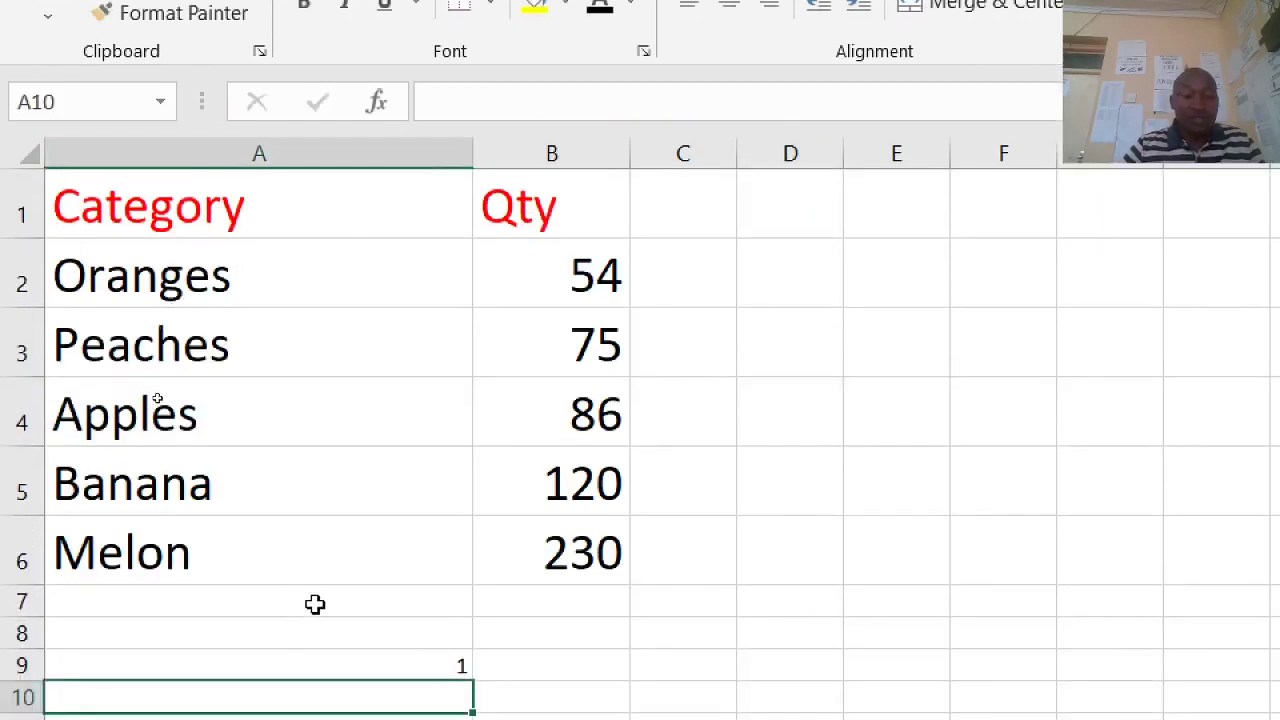
{"action": "left_click", "coordinate": [315, 602]}
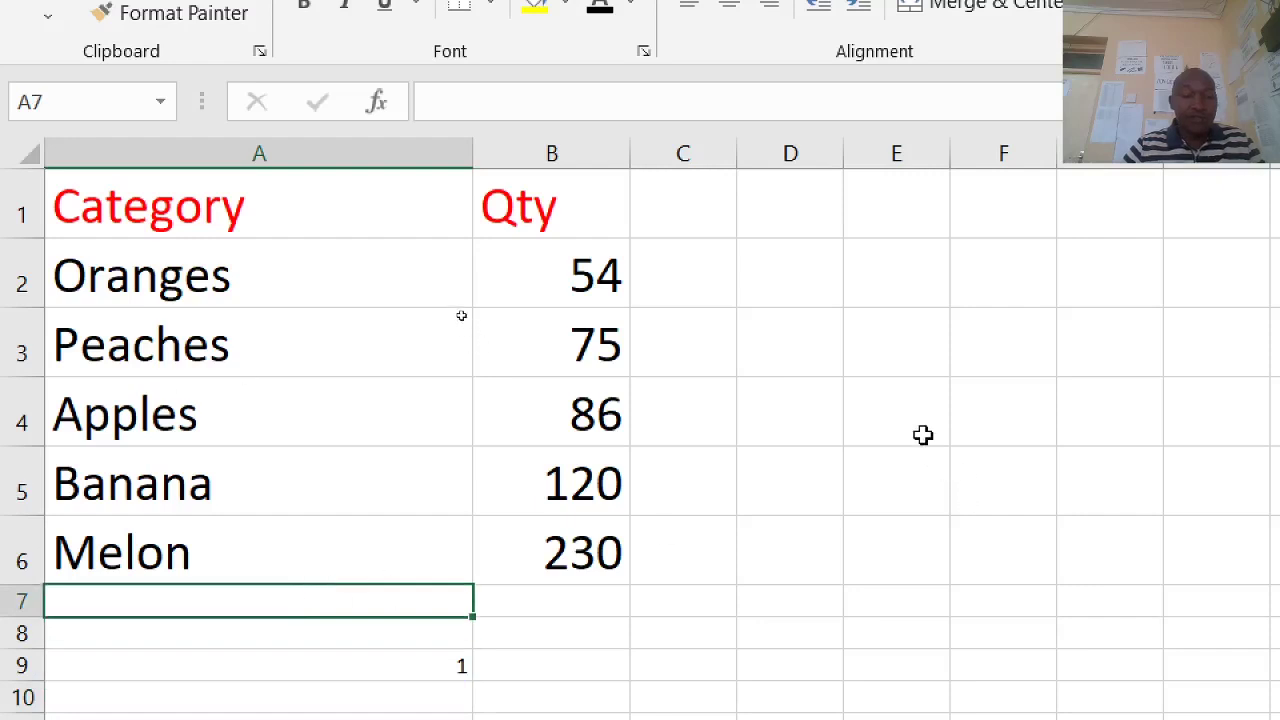
{"action": "key", "text": "ctrl+v"}
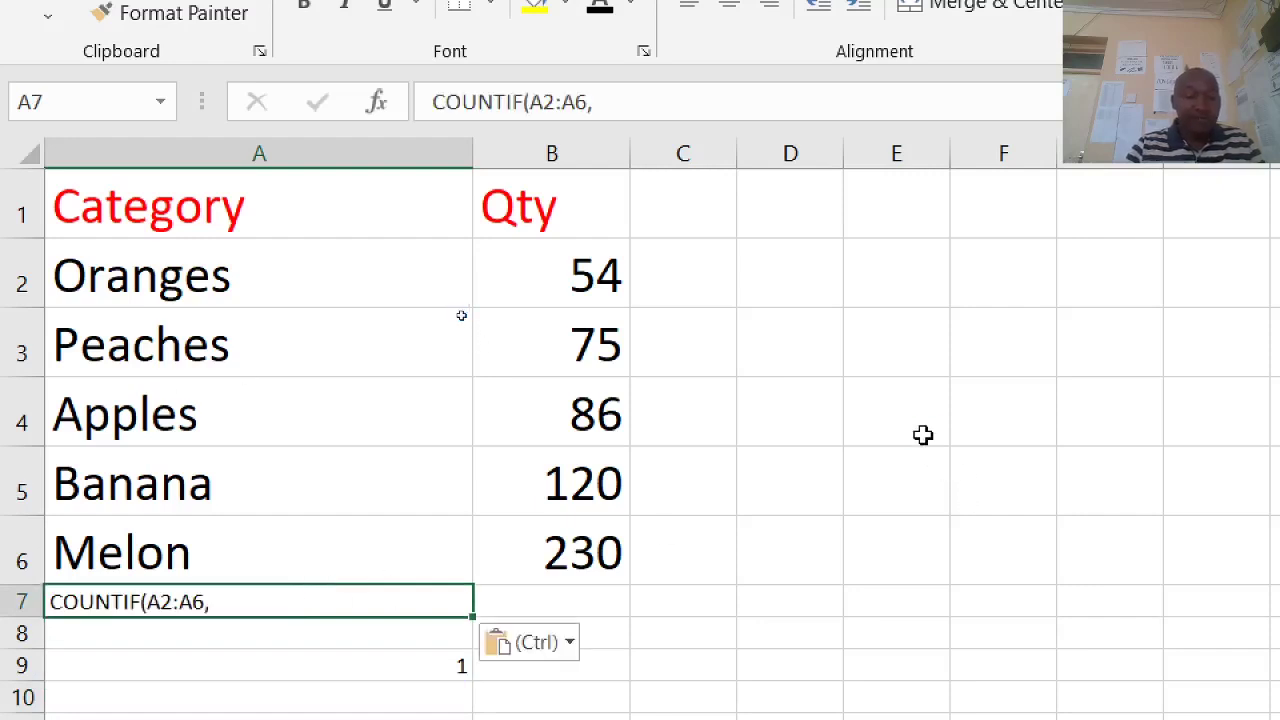
{"action": "double_click", "coordinate": [48, 576]}
{"action": "type", "text": "="}
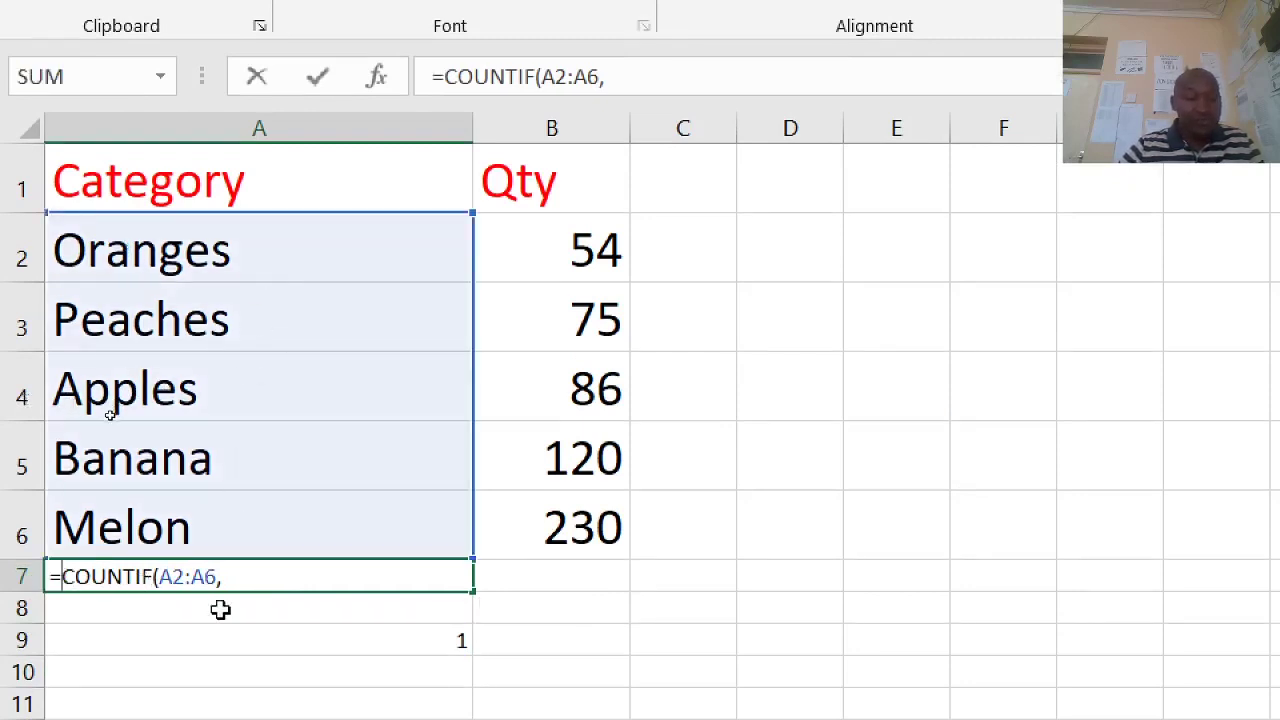
{"action": "left_click", "coordinate": [245, 588]}
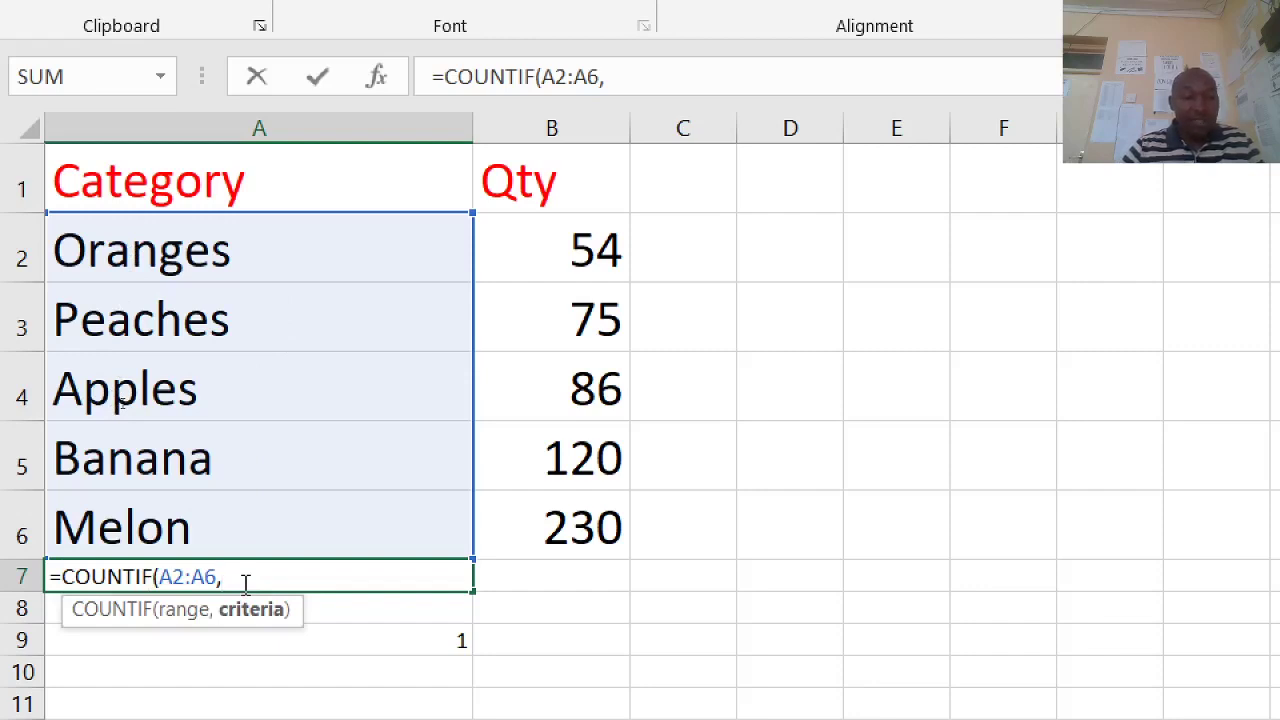
{"action": "type", "text": "a"}
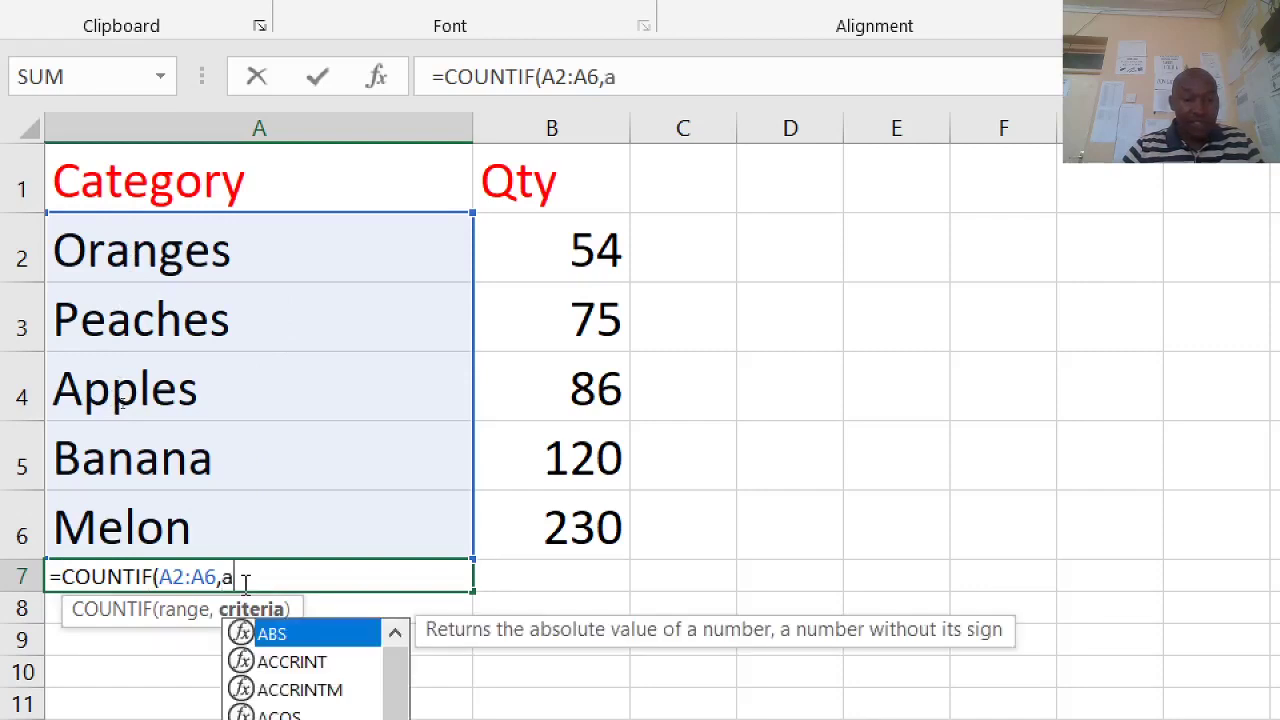
{"action": "key", "text": "BackSpace"}
{"action": "type", "text": "A4"}
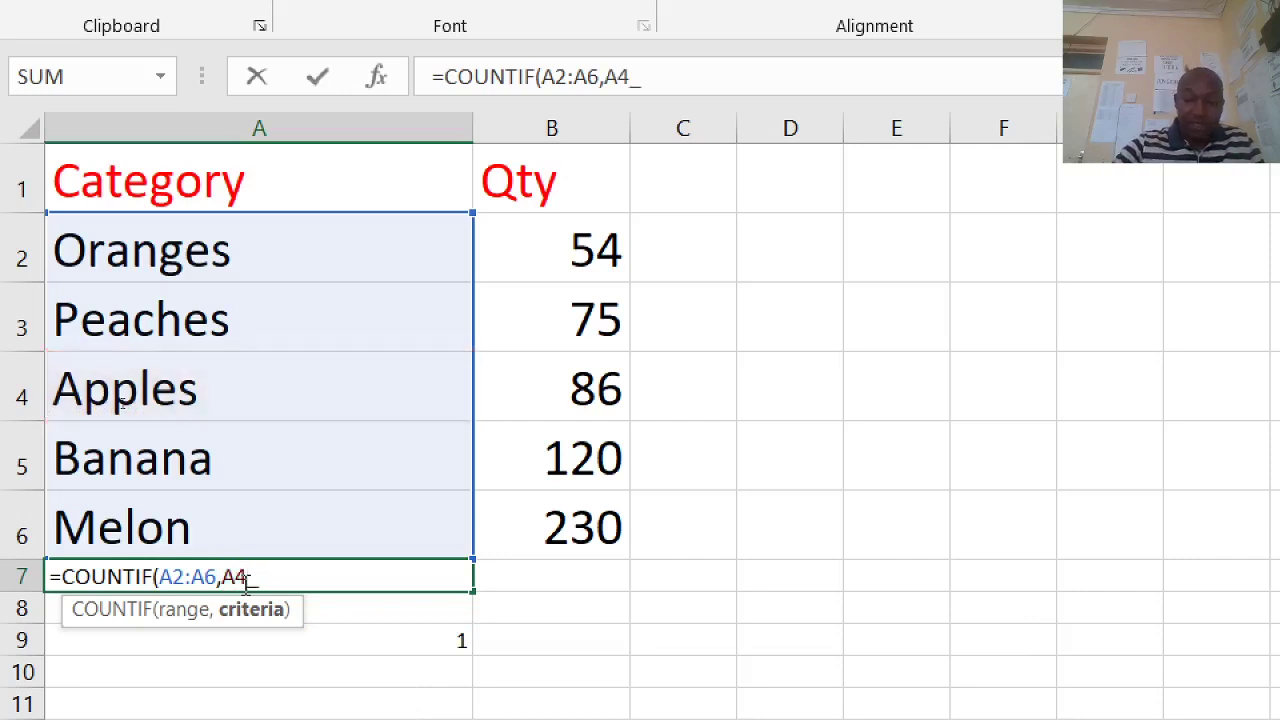
{"action": "type", "text": ")+"}
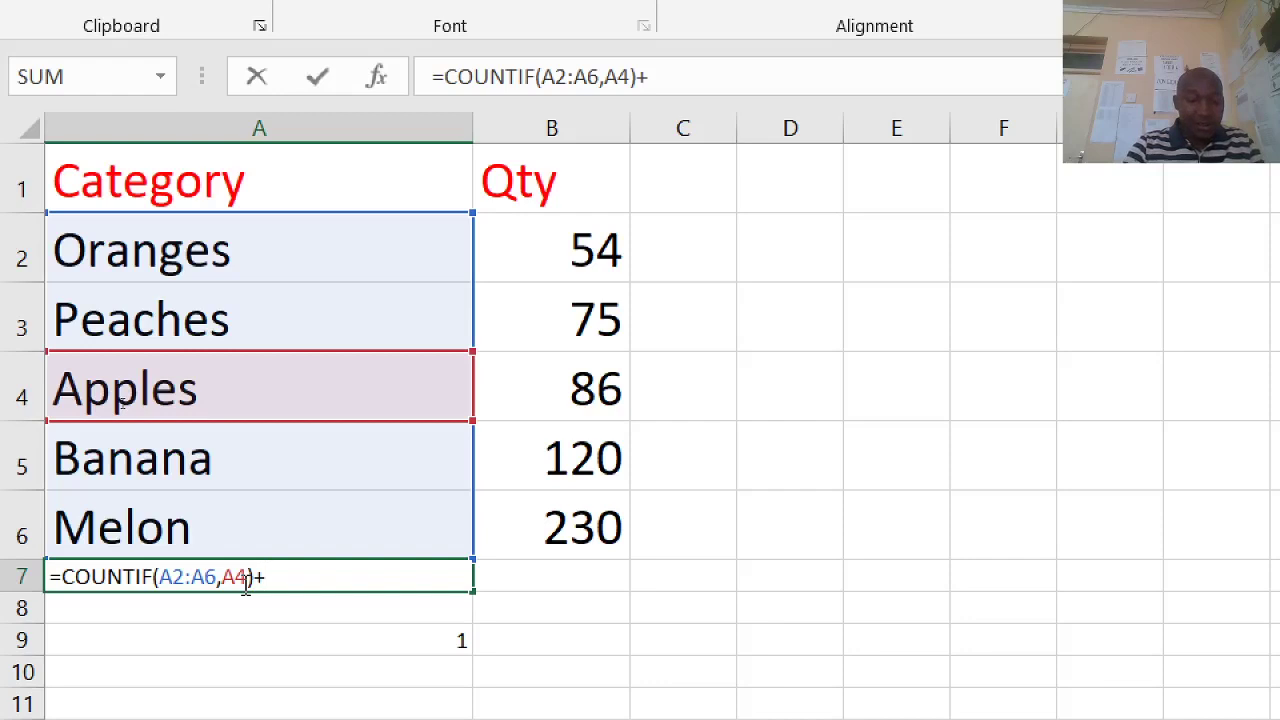
- Complete the A7 formula by adding COUNTIF(A2:A6,A5) as the second term
{"action": "key", "text": "ctrl+v"}
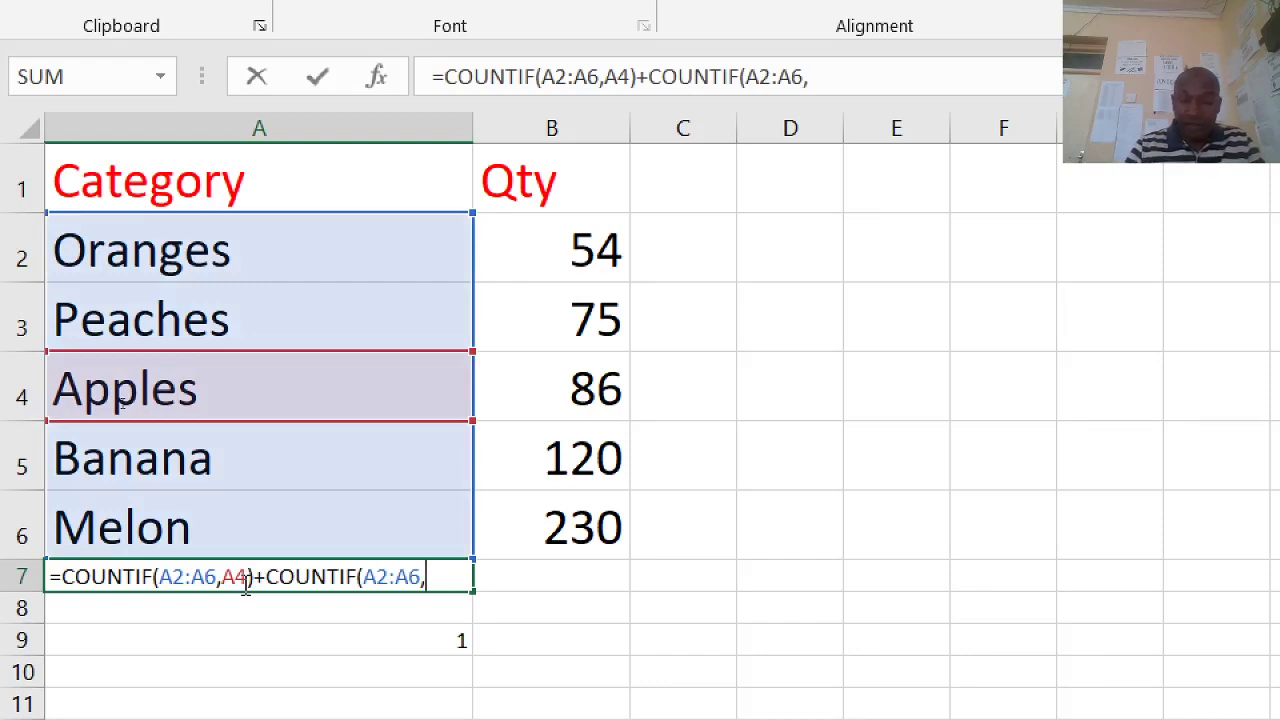
{"action": "type", "text": "A5"}
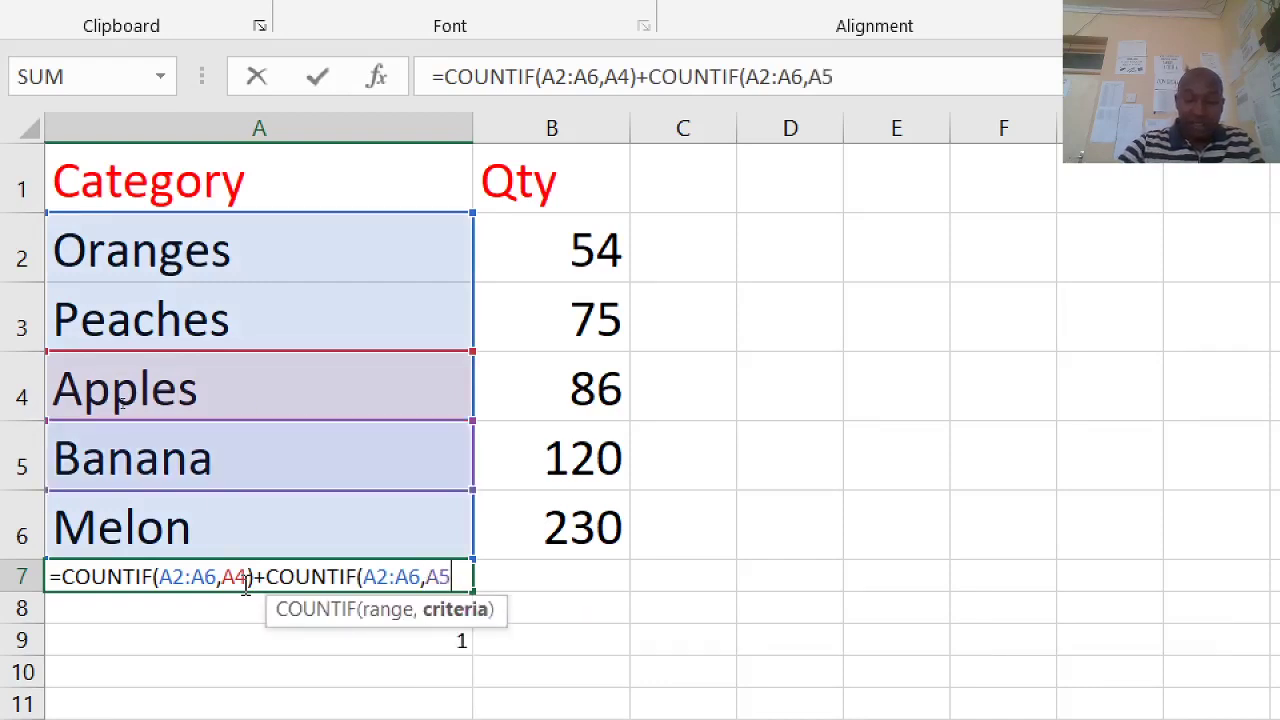
{"action": "type", "text": ")"}
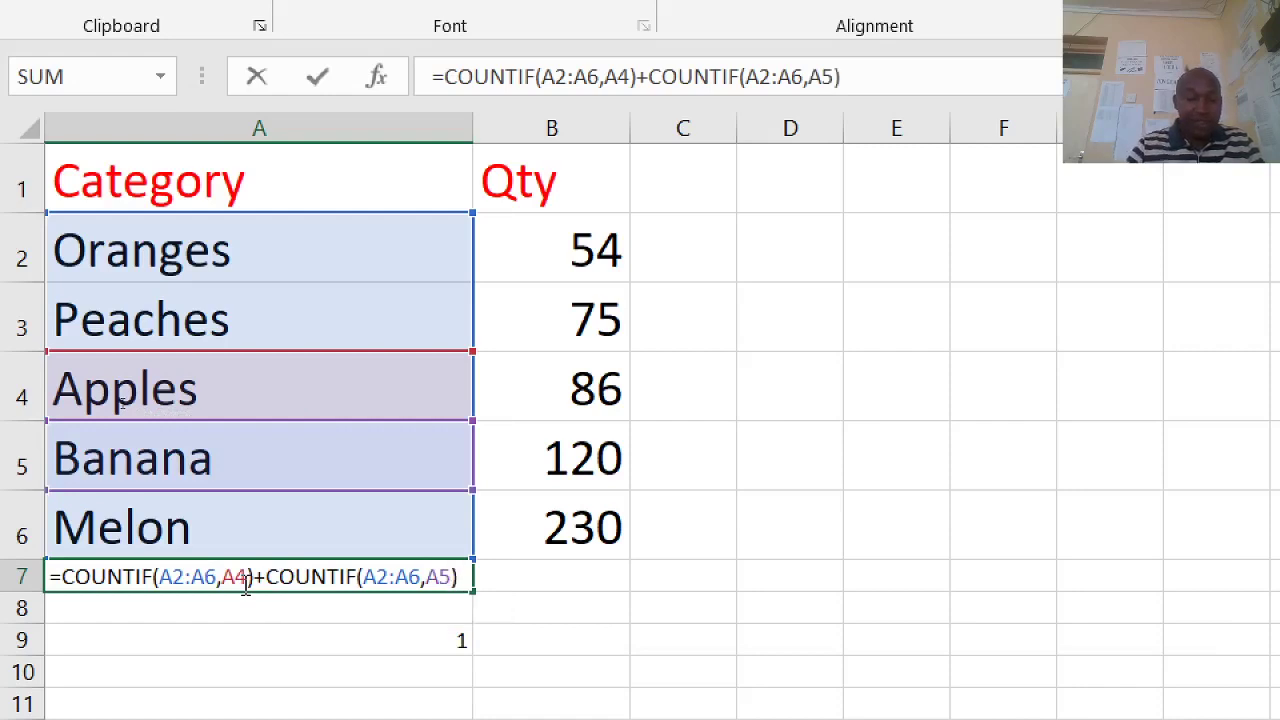
{"action": "key", "text": "Return"}
- Review the references in the A7 formula and clear the cell
{"action": "left_click", "coordinate": [243, 583]}
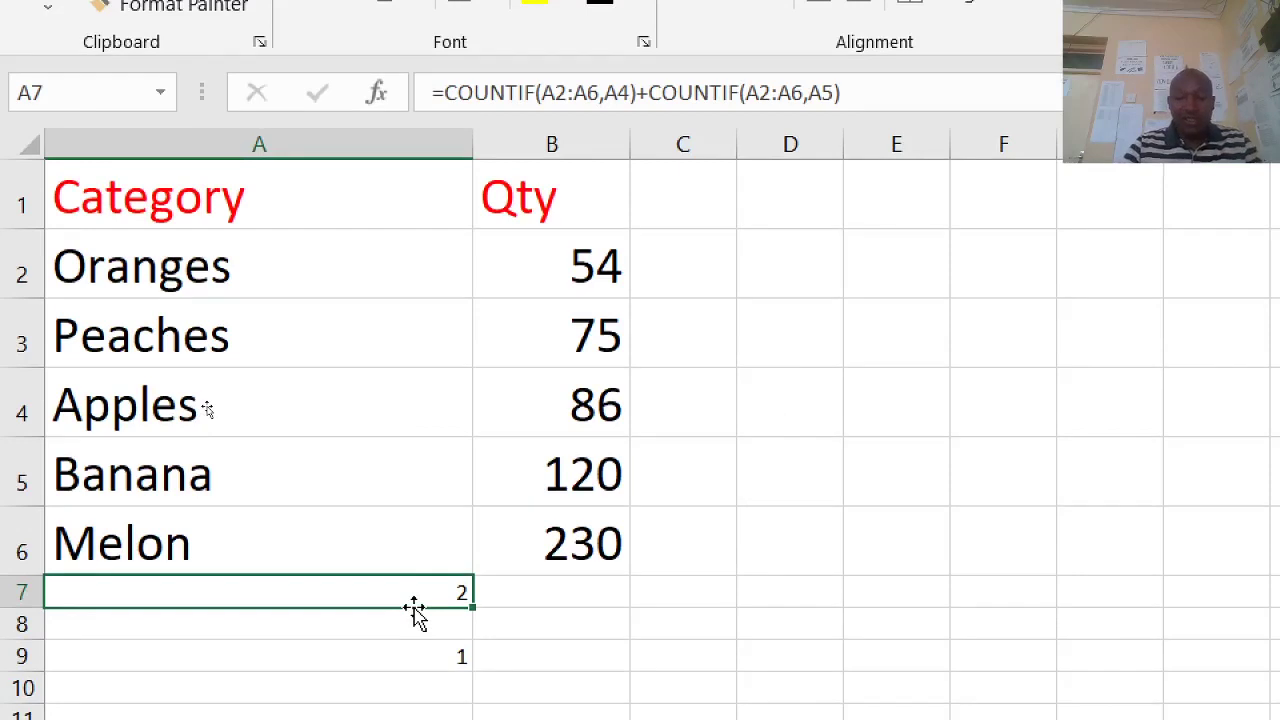
{"action": "key", "text": "F2"}
{"action": "left_click", "coordinate": [528, 615]}
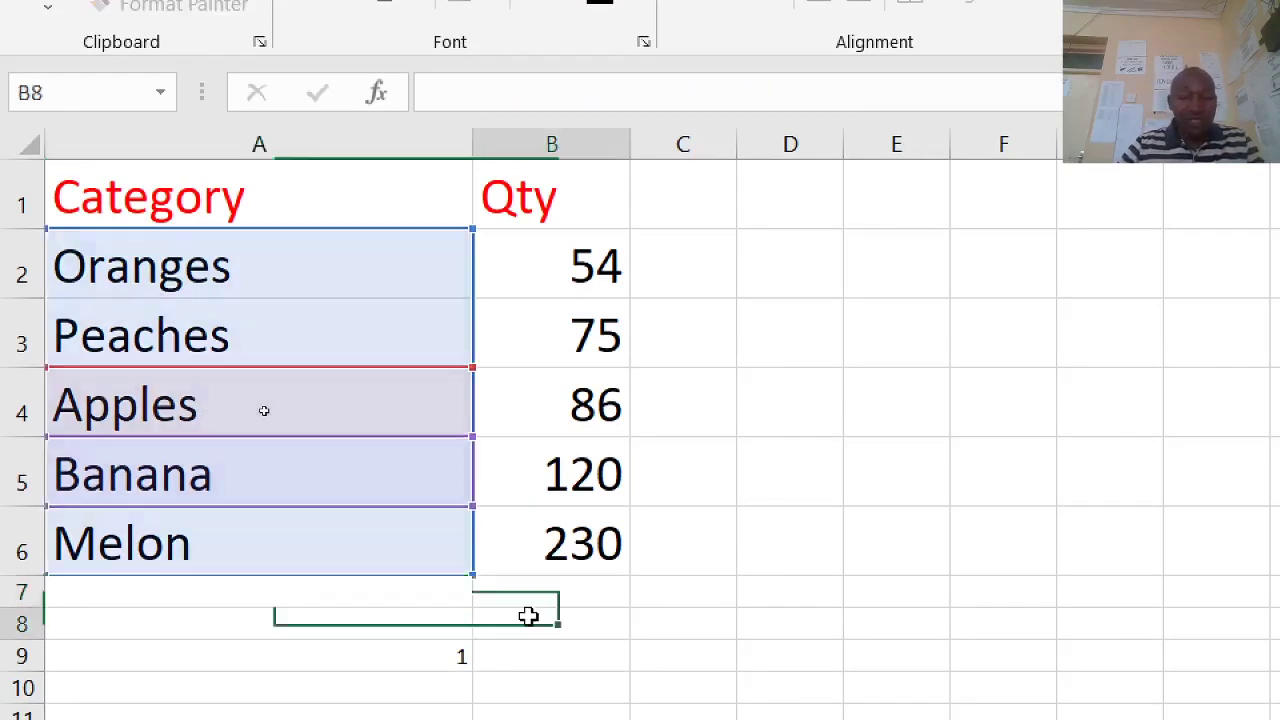
{"action": "left_click", "coordinate": [425, 587]}
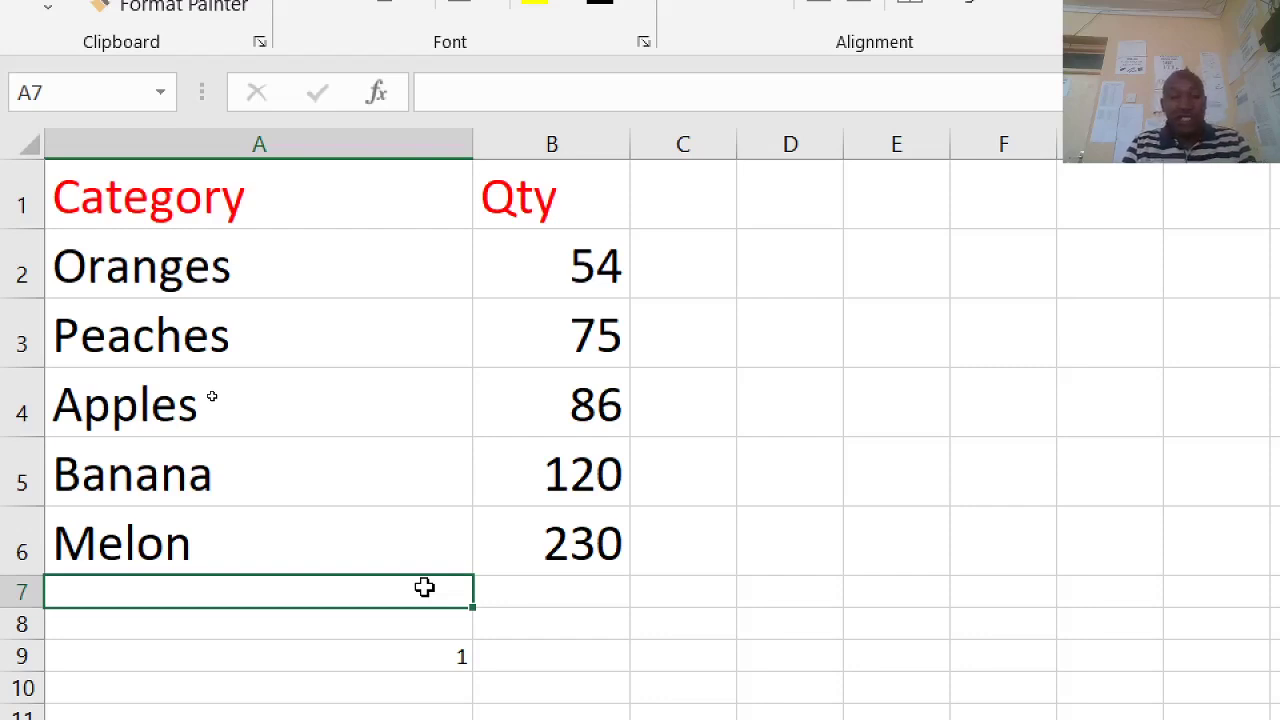
- Start a new COUNTIF formula in cell A7 with the quantities B2:B5 as the range
{"action": "double_click", "coordinate": [425, 587]}
{"action": "type", "text": "="}
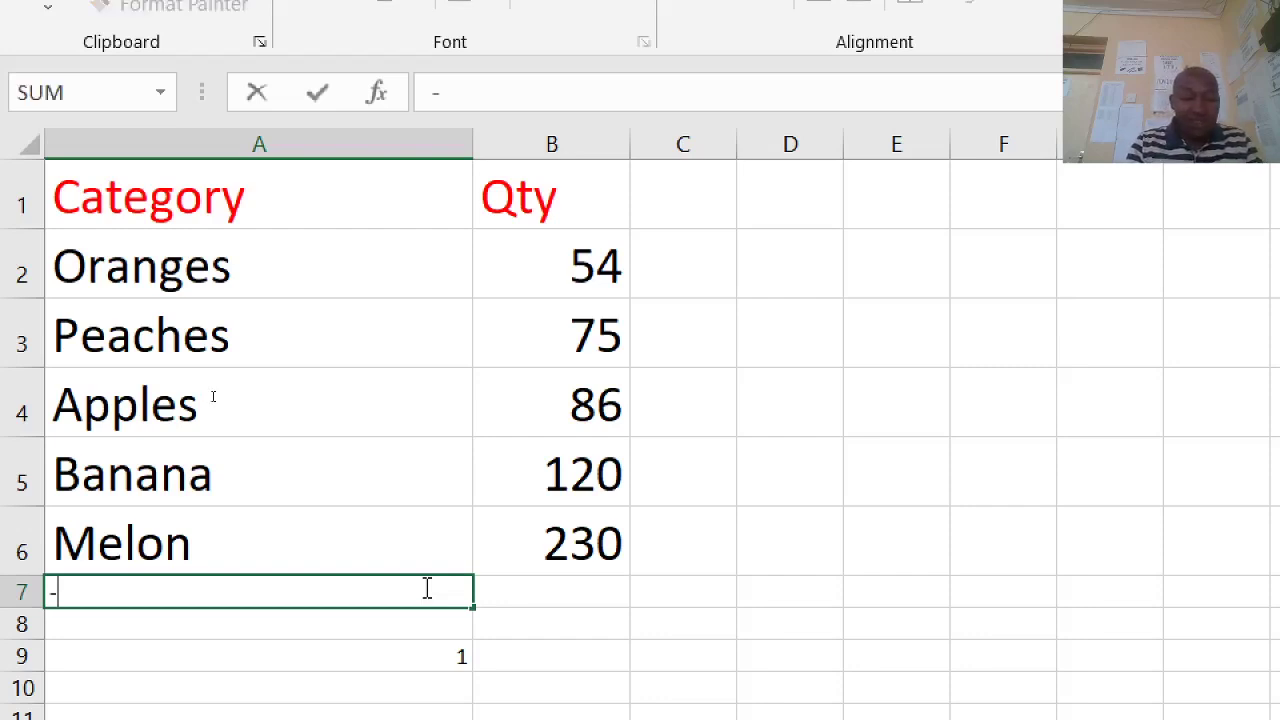
{"action": "key", "text": "BackSpace"}
{"action": "type", "text": "=COUNTIF(A2:A6,"}
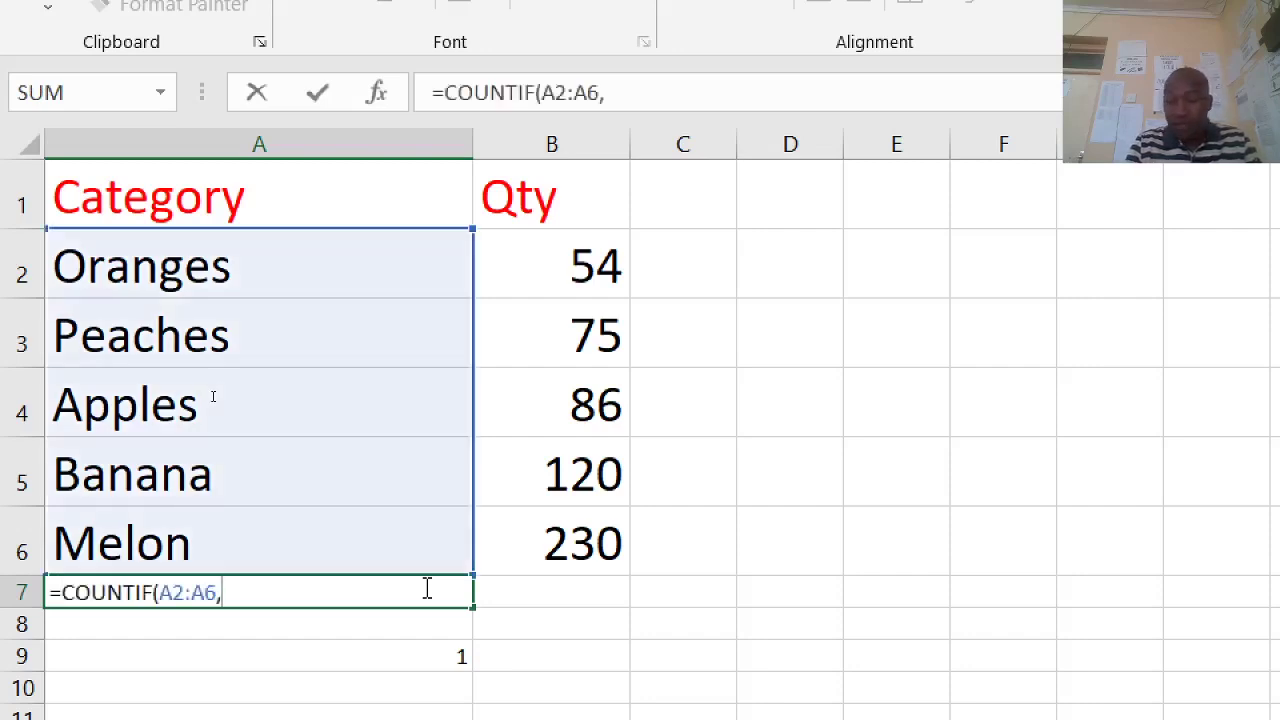
{"action": "key", "text": "BackSpace"}
{"action": "key", "text": "BackSpace"}
{"action": "key", "text": "BackSpace"}
{"action": "key", "text": "BackSpace"}
{"action": "key", "text": "BackSpace"}
{"action": "key", "text": "BackSpace"}
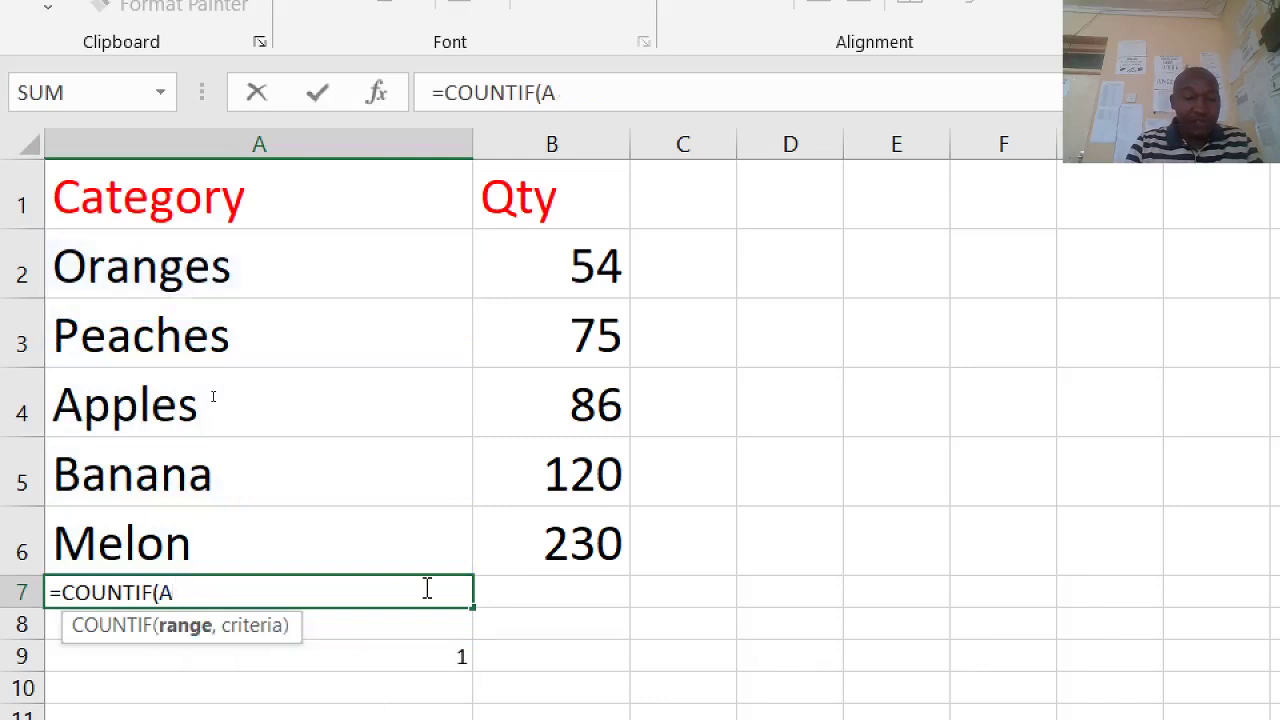
{"action": "type", "text": "B2"}
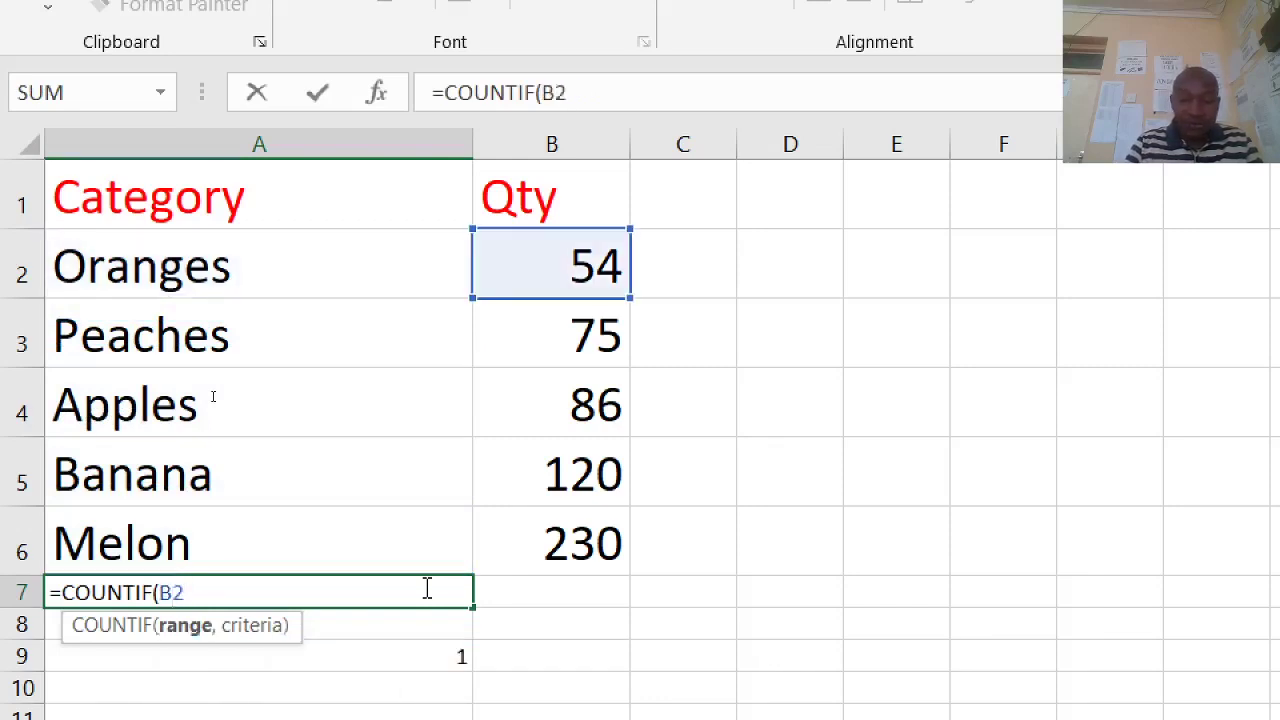
{"action": "type", "text": ":"}
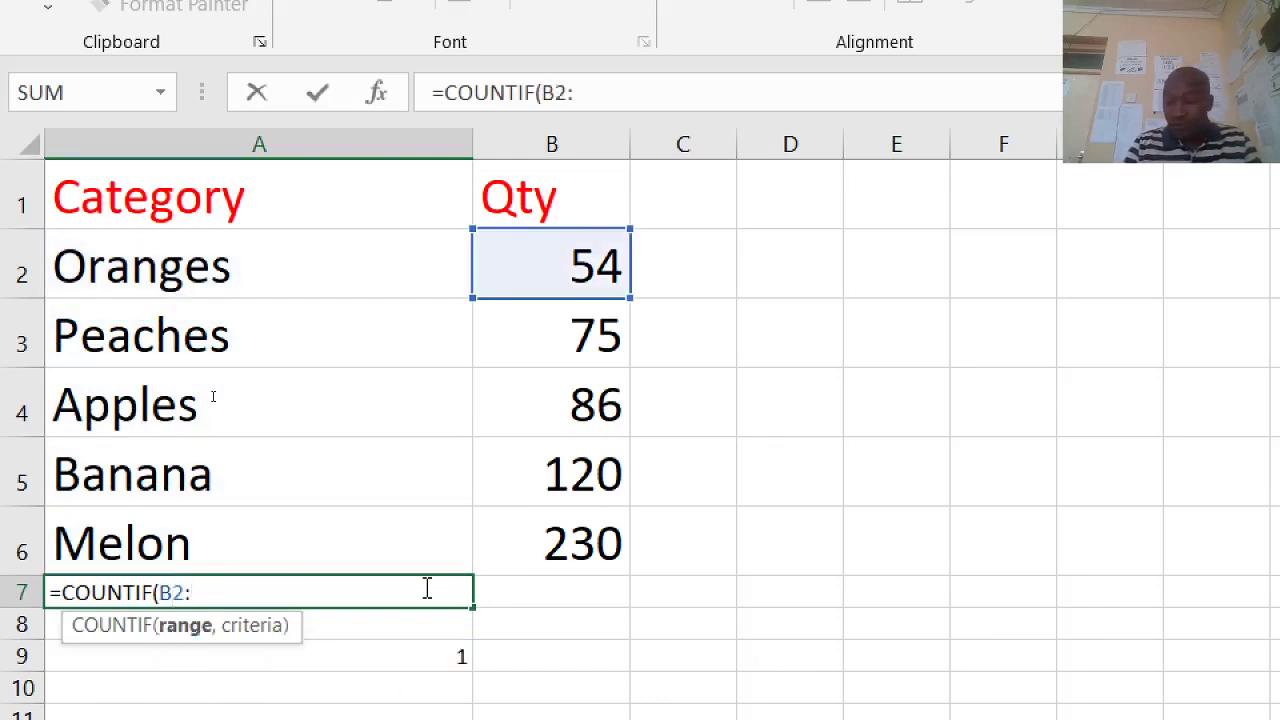
{"action": "type", "text": "B5"}
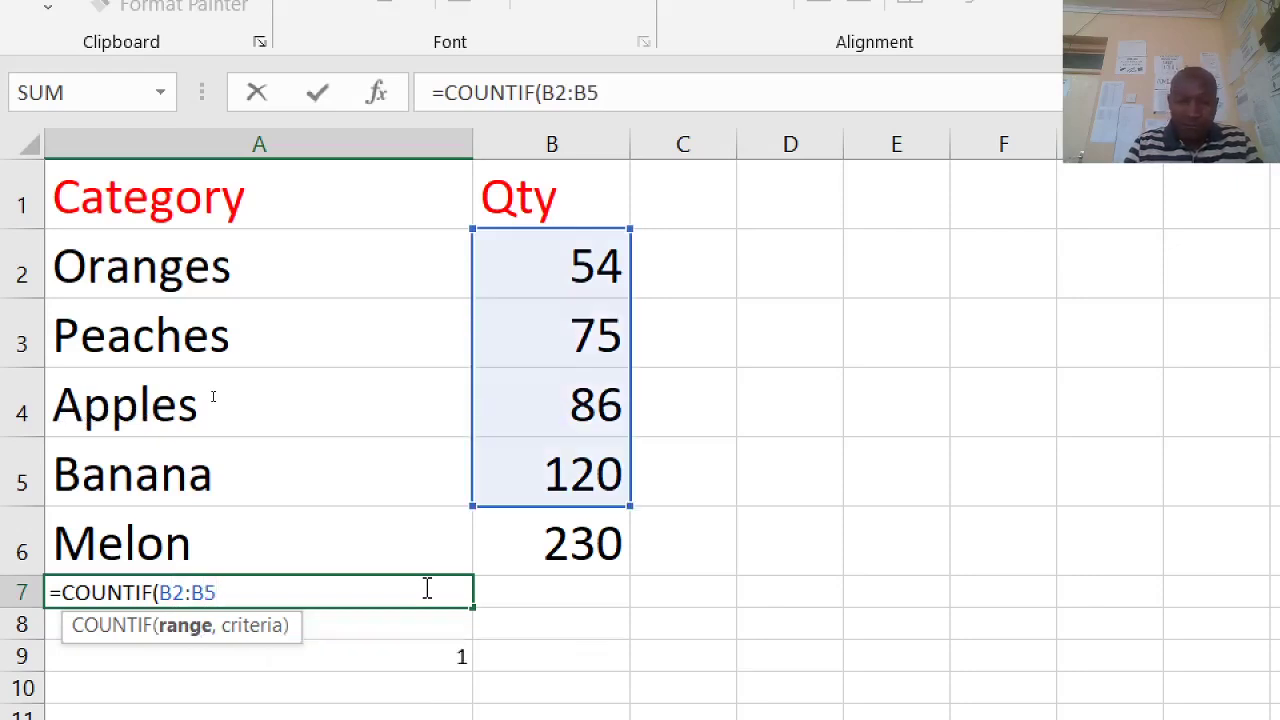
{"action": "type", "text": ","}
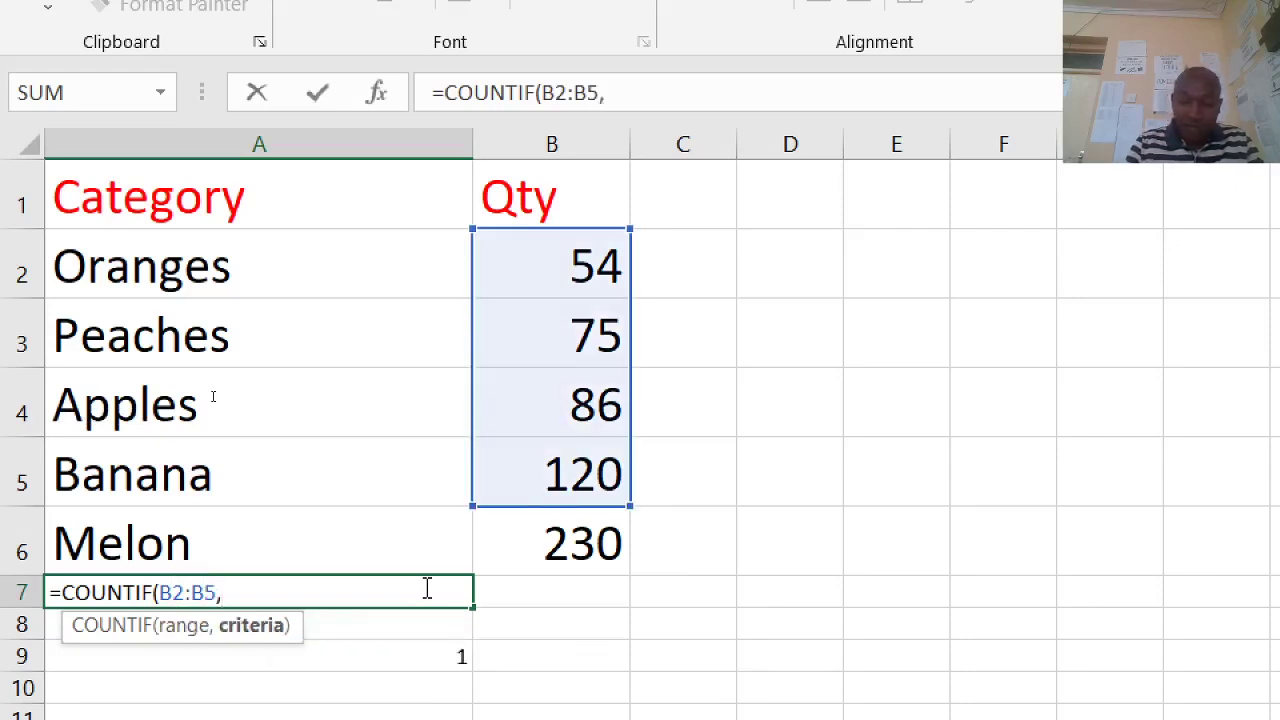
- Set the criterion of the COUNTIF in A7 to ">=32" and close the function
{"action": "type", "text": "\">"}
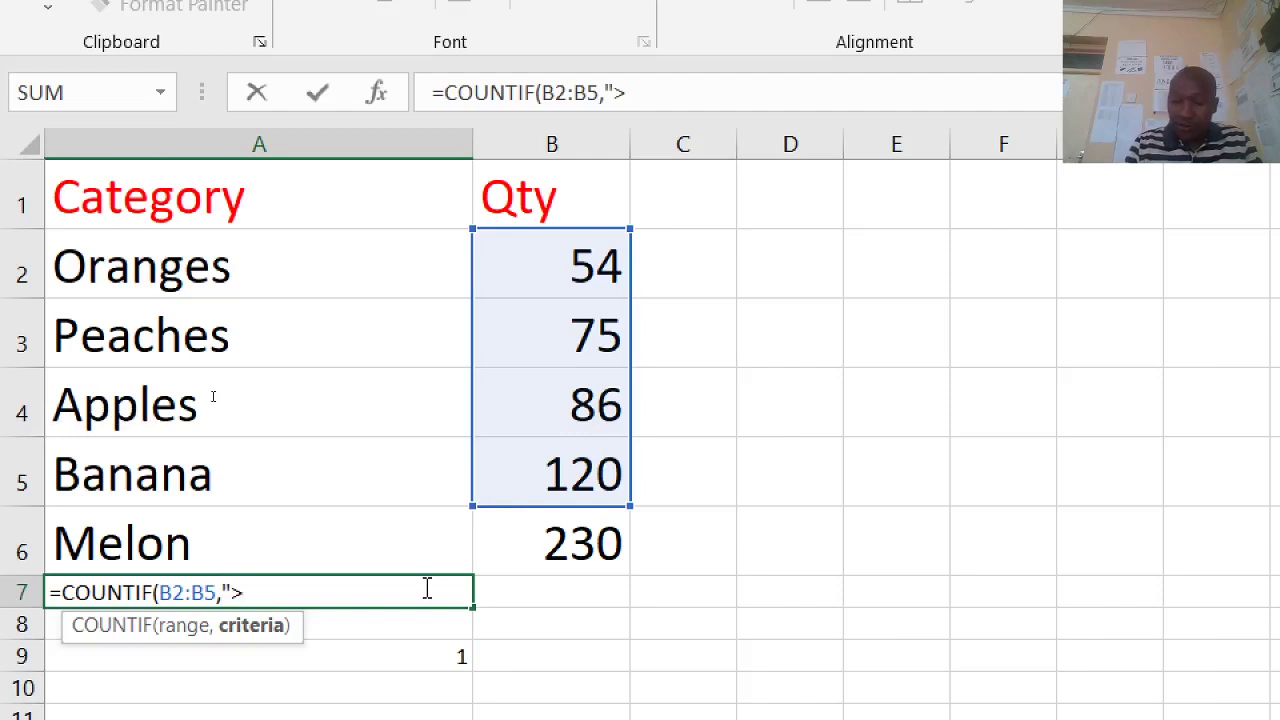
{"action": "type", "text": "="}
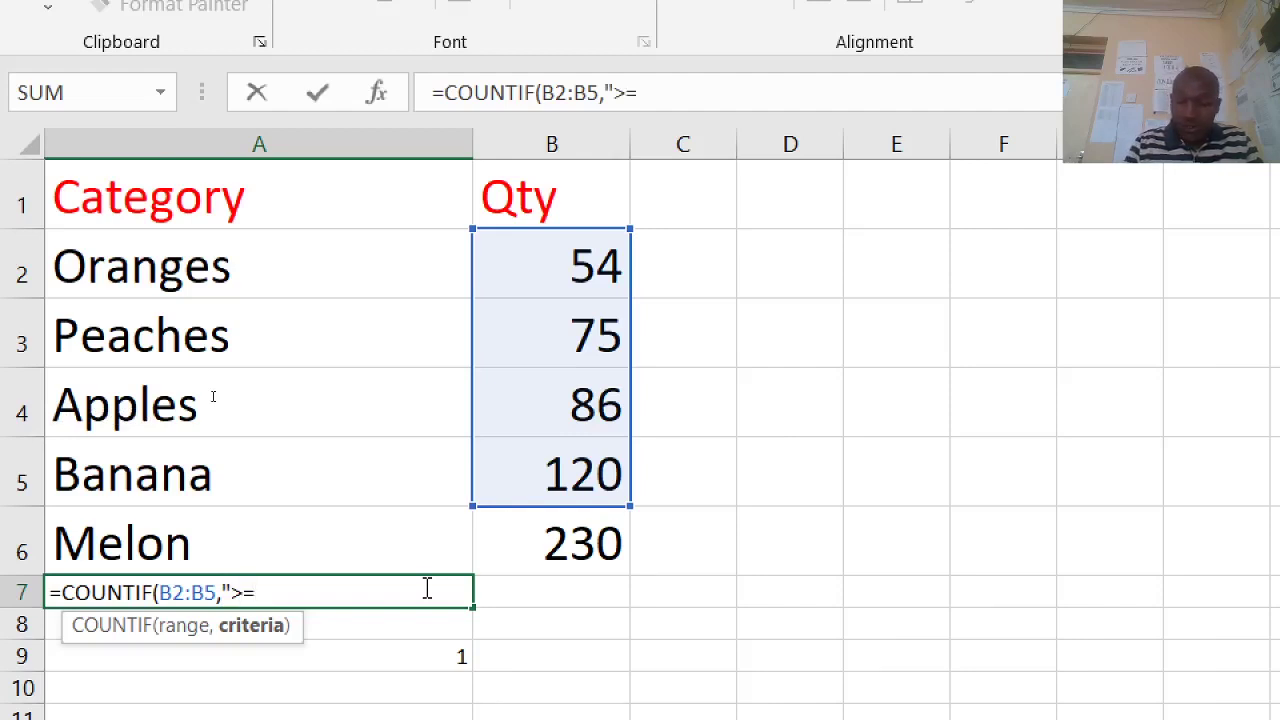
{"action": "type", "text": "32"}
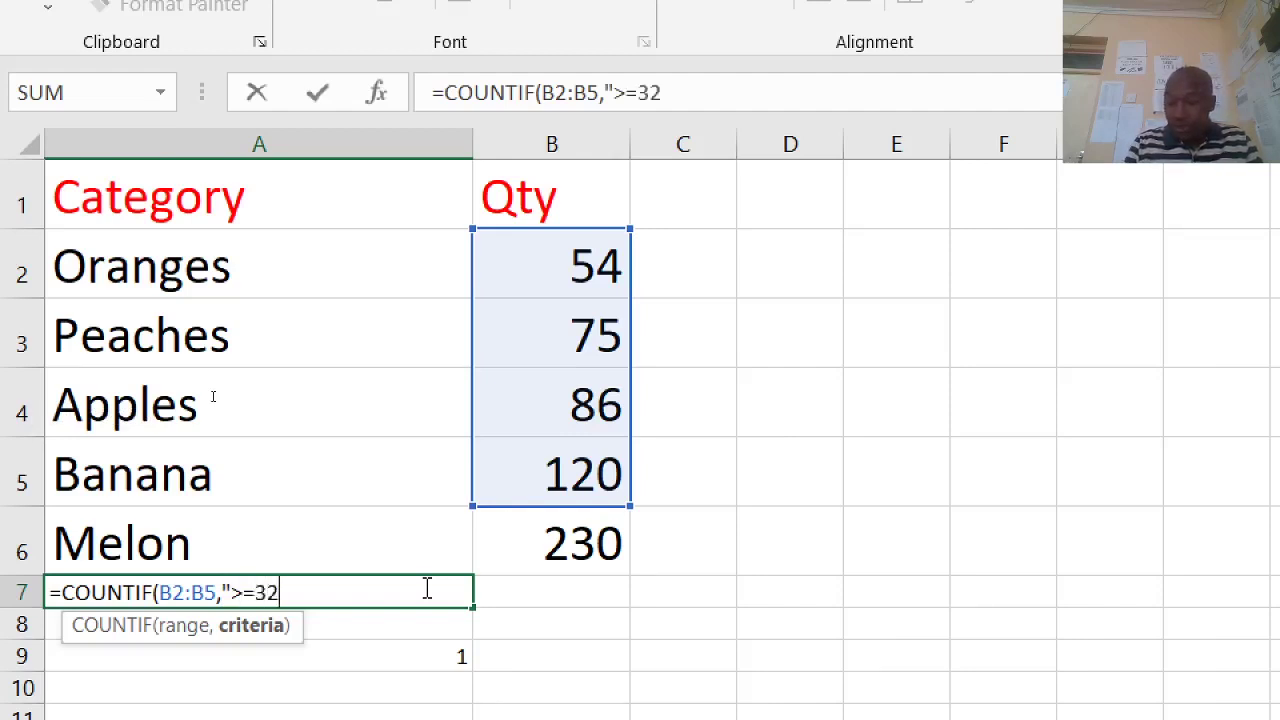
{"action": "type", "text": "\""}
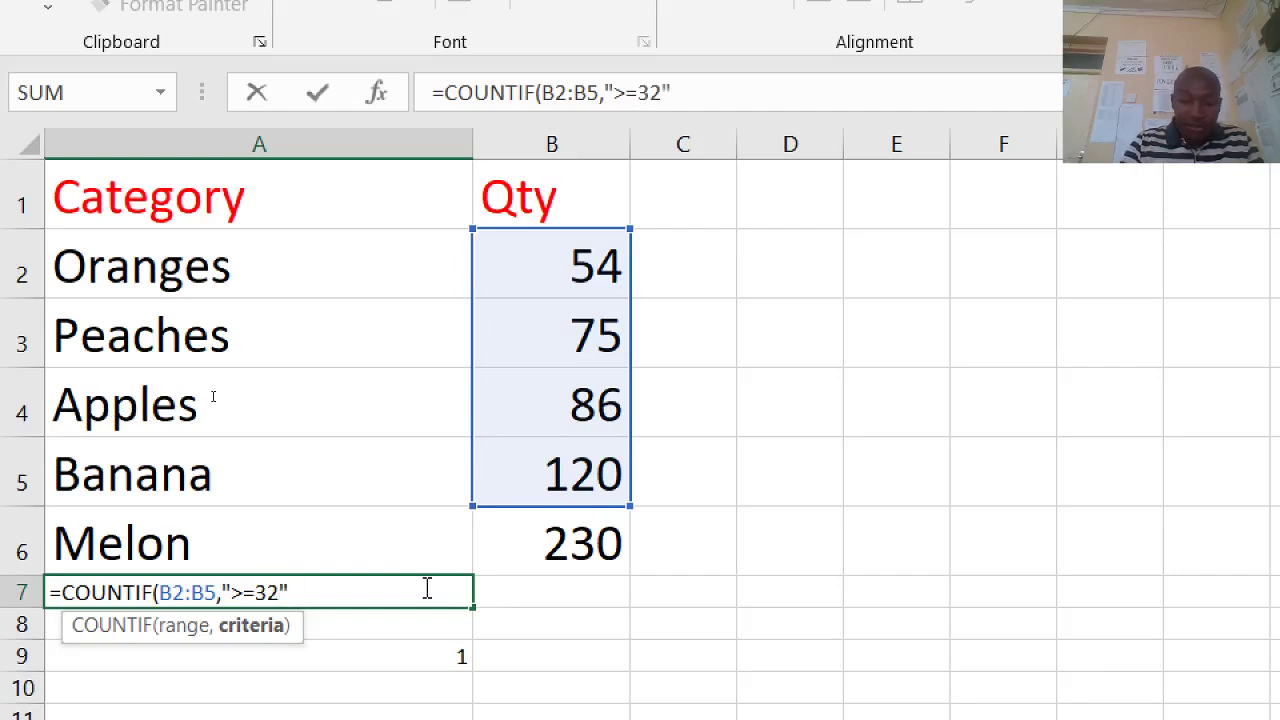
{"action": "type", "text": ")"}
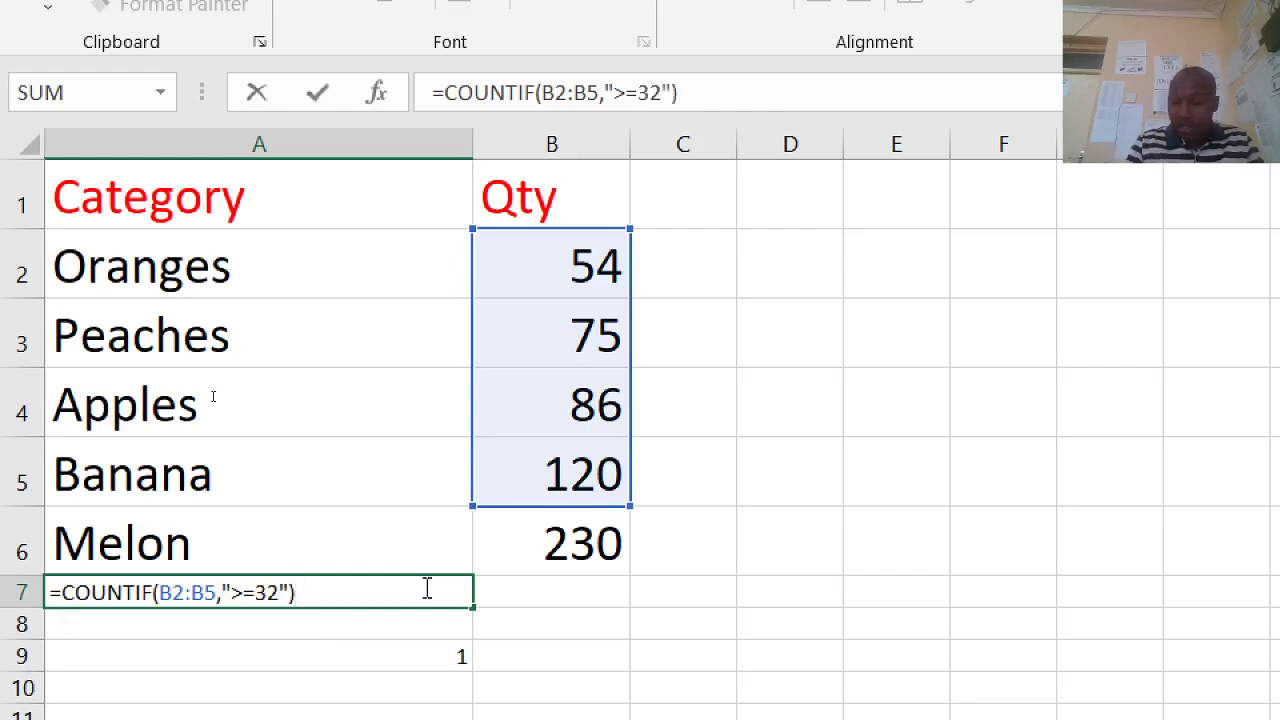
- Subtract a second COUNTIF in the A7 formula, with B2:B5 as its range, leaving its criterion open
{"action": "type", "text": "-"}
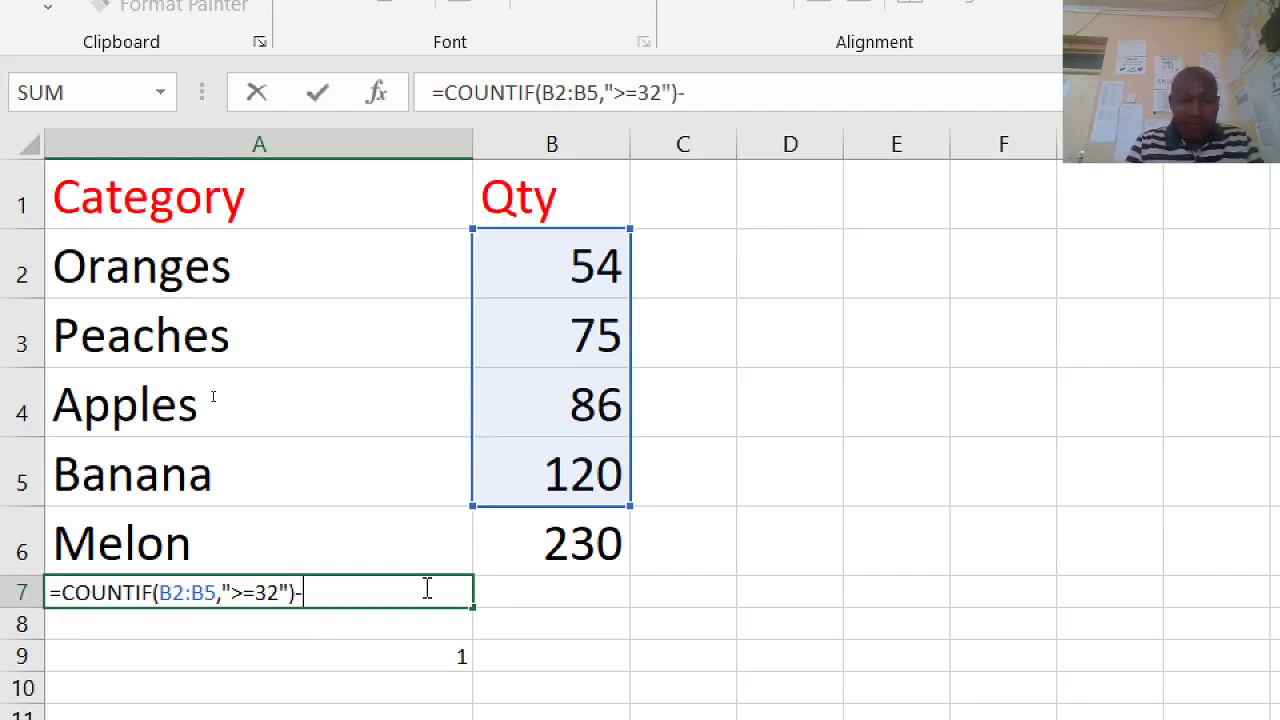
{"action": "type", "text": "COUNTIF(A2:A6,"}
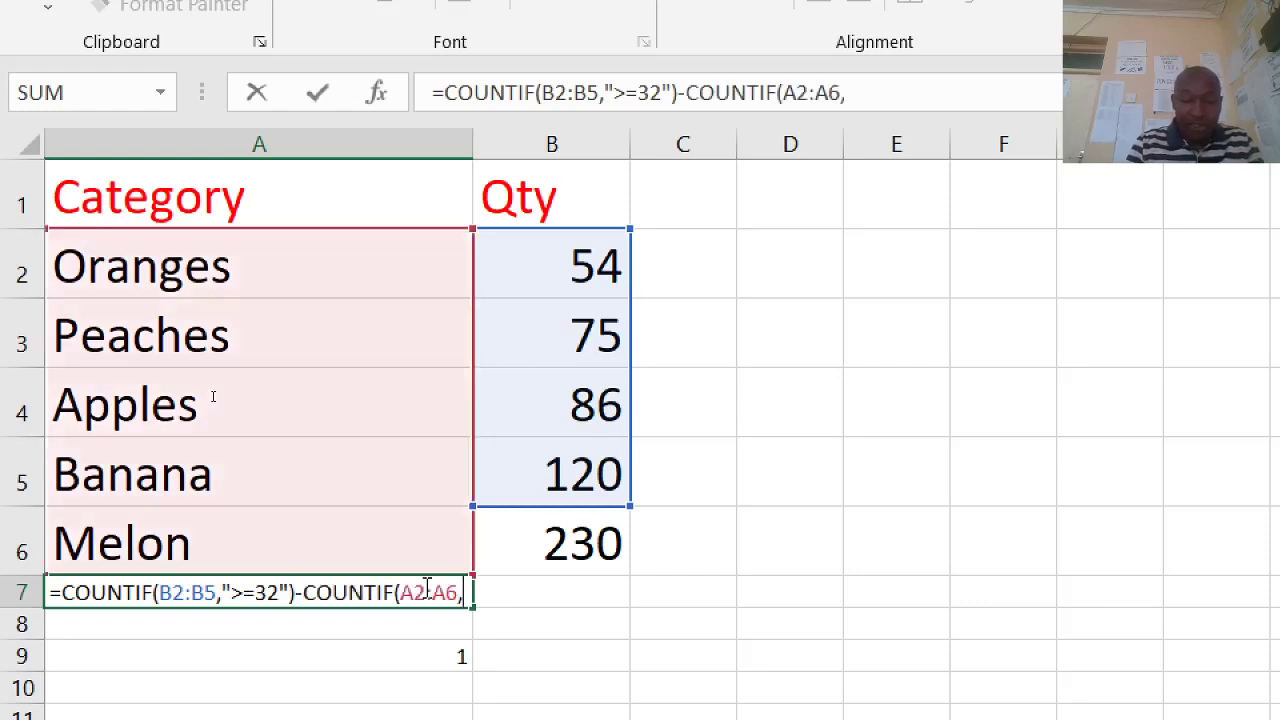
{"action": "key", "text": "BackSpace"}
{"action": "key", "text": "BackSpace"}
{"action": "key", "text": "BackSpace"}
{"action": "key", "text": "BackSpace"}
{"action": "key", "text": "BackSpace"}
{"action": "key", "text": "BackSpace"}
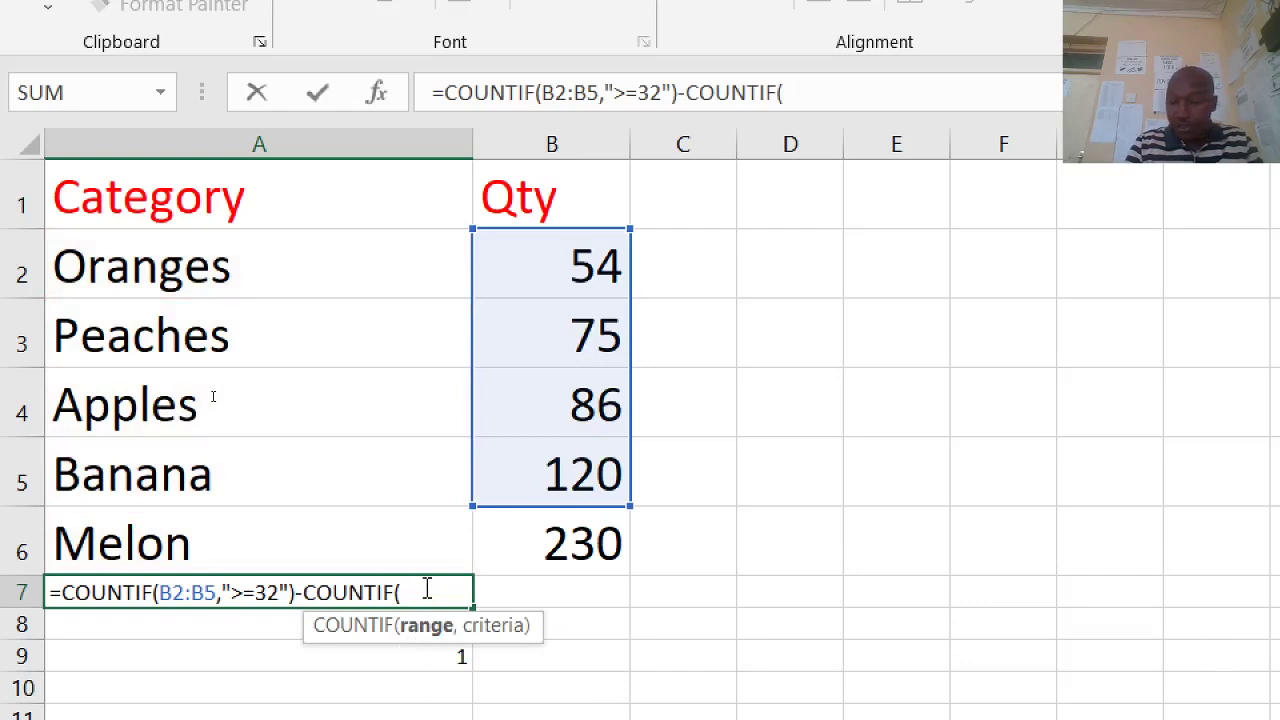
{"action": "type", "text": "B2"}
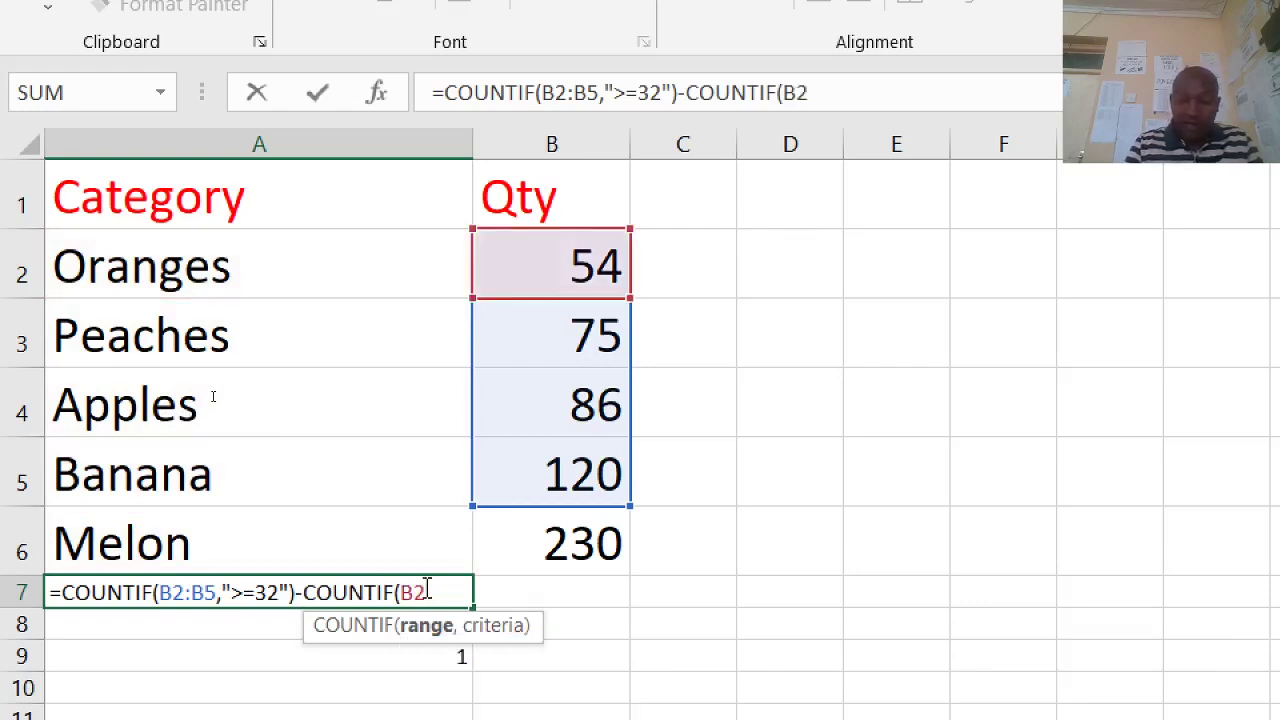
{"action": "type", "text": ":B5"}
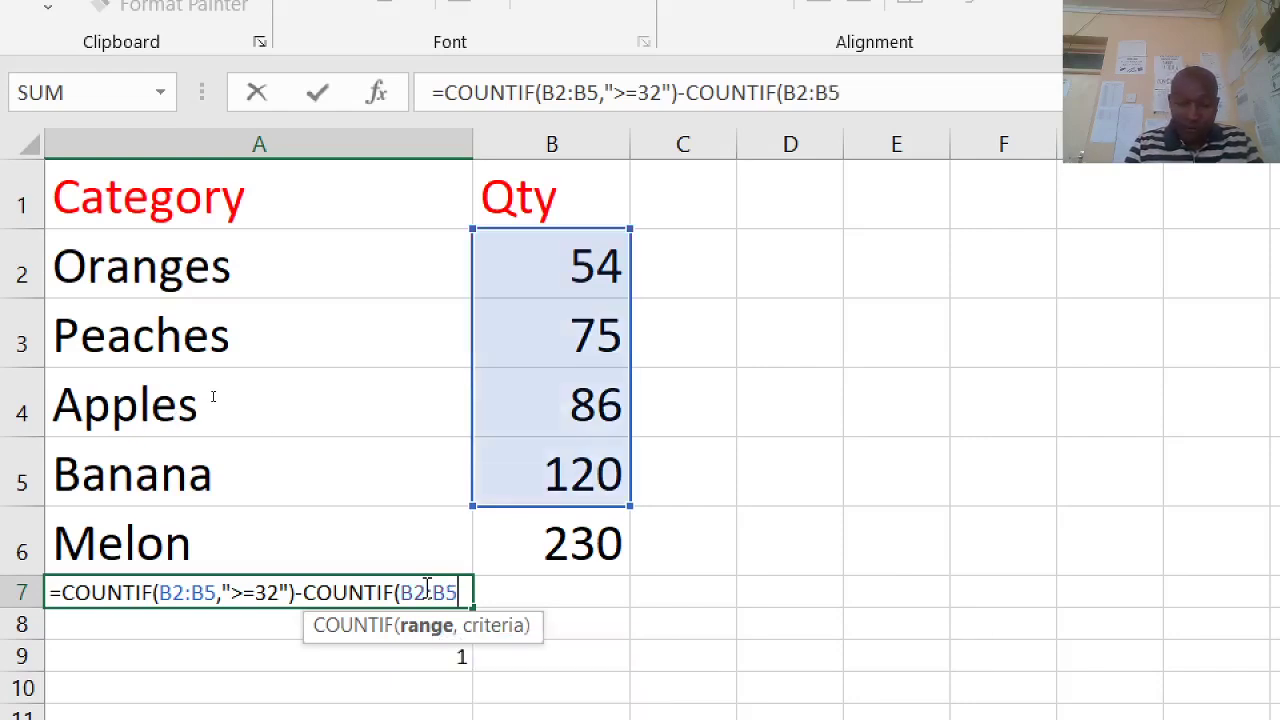
{"action": "type", "text": ","}
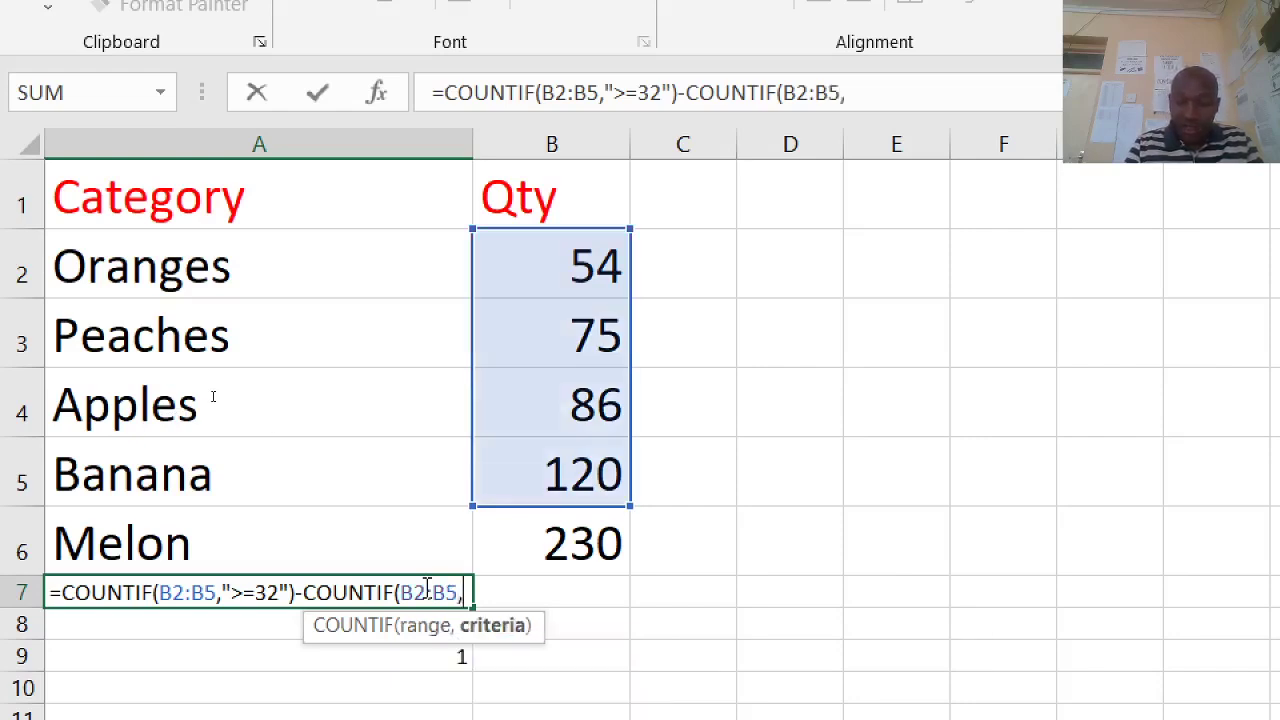
{"action": "type", "text": ">"}
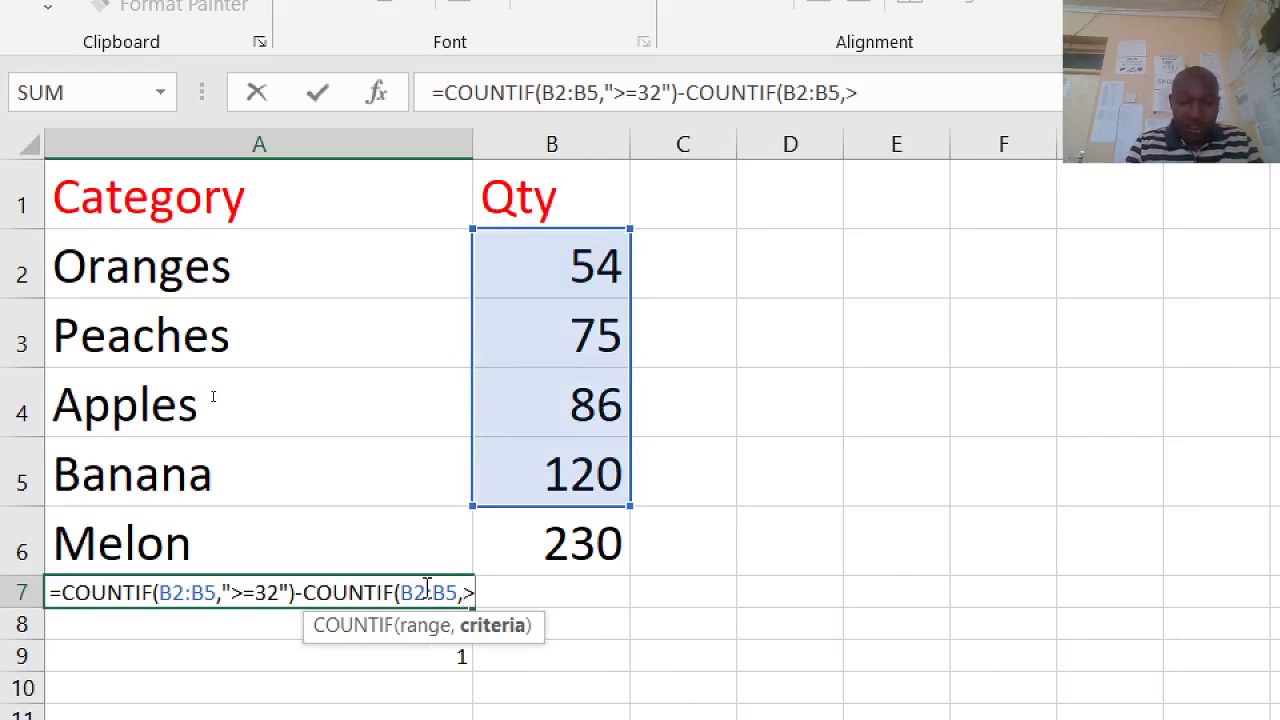
{"action": "type", "text": "\""}
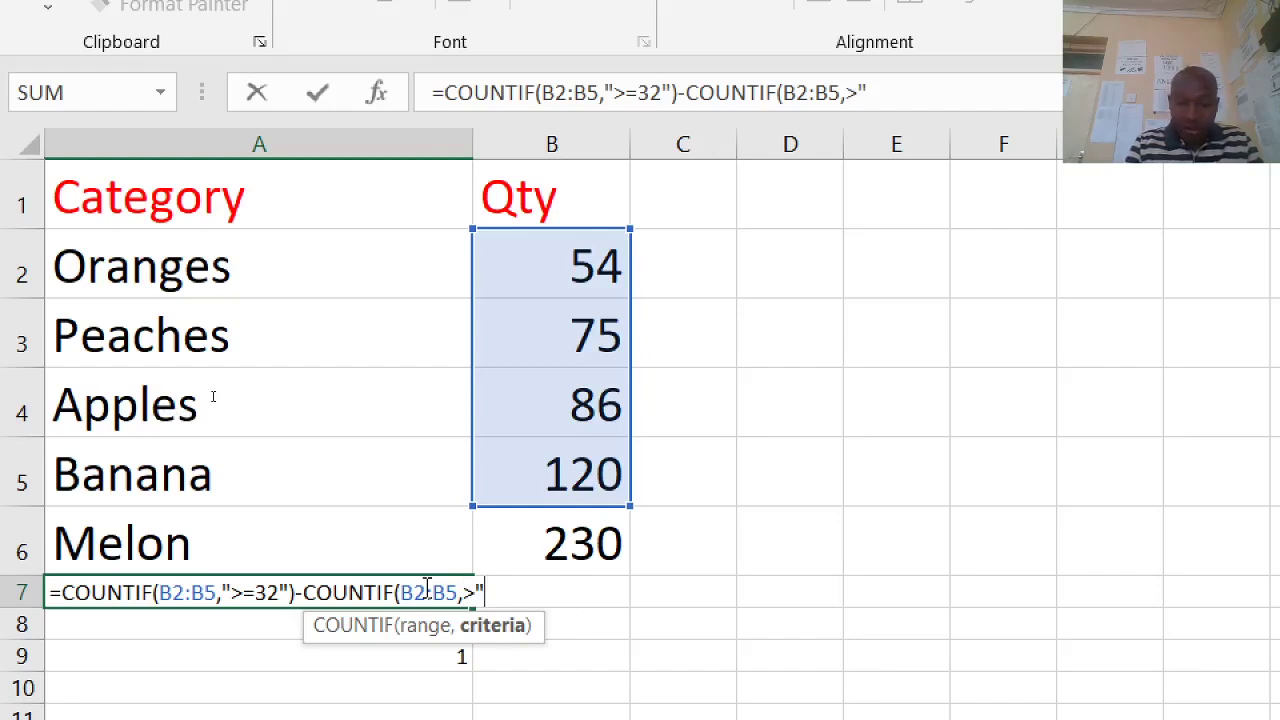
{"action": "key", "text": "BackSpace"}
{"action": "key", "text": "BackSpace"}
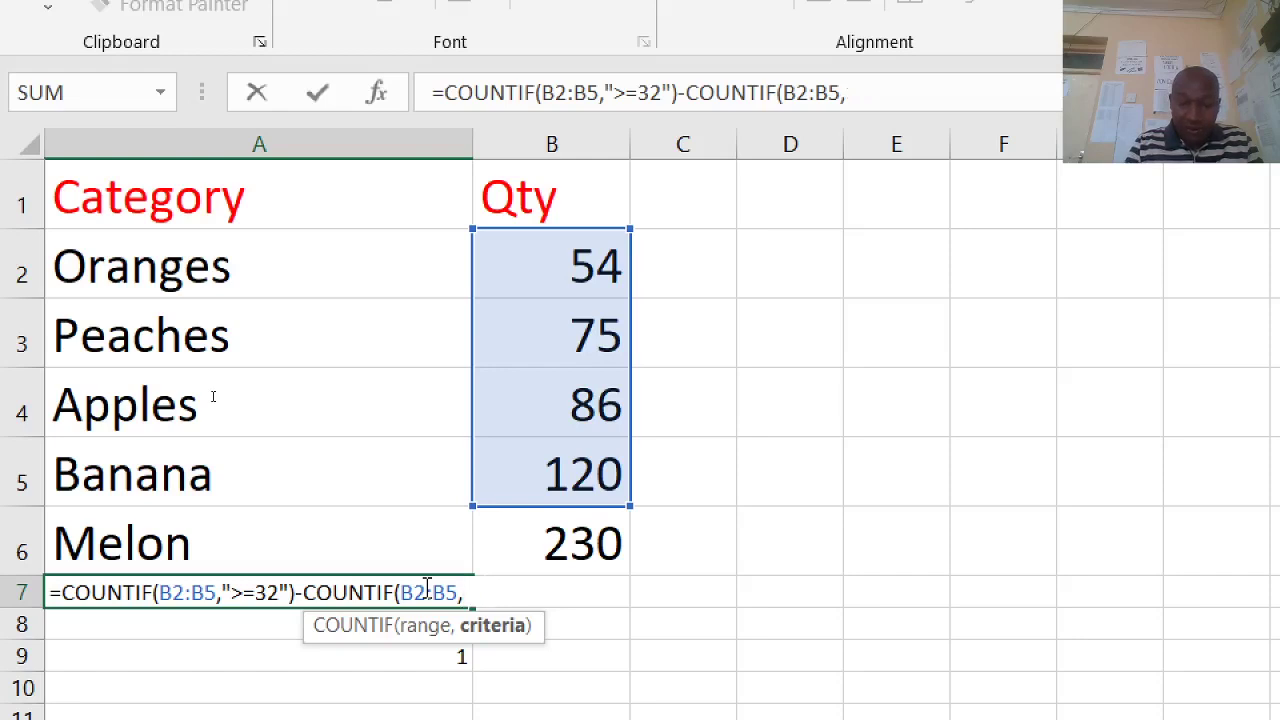
- Complete the second COUNTIF in the A7 formula with the criterion ">85" and enter the formula
{"action": "type", "text": "\">85"}
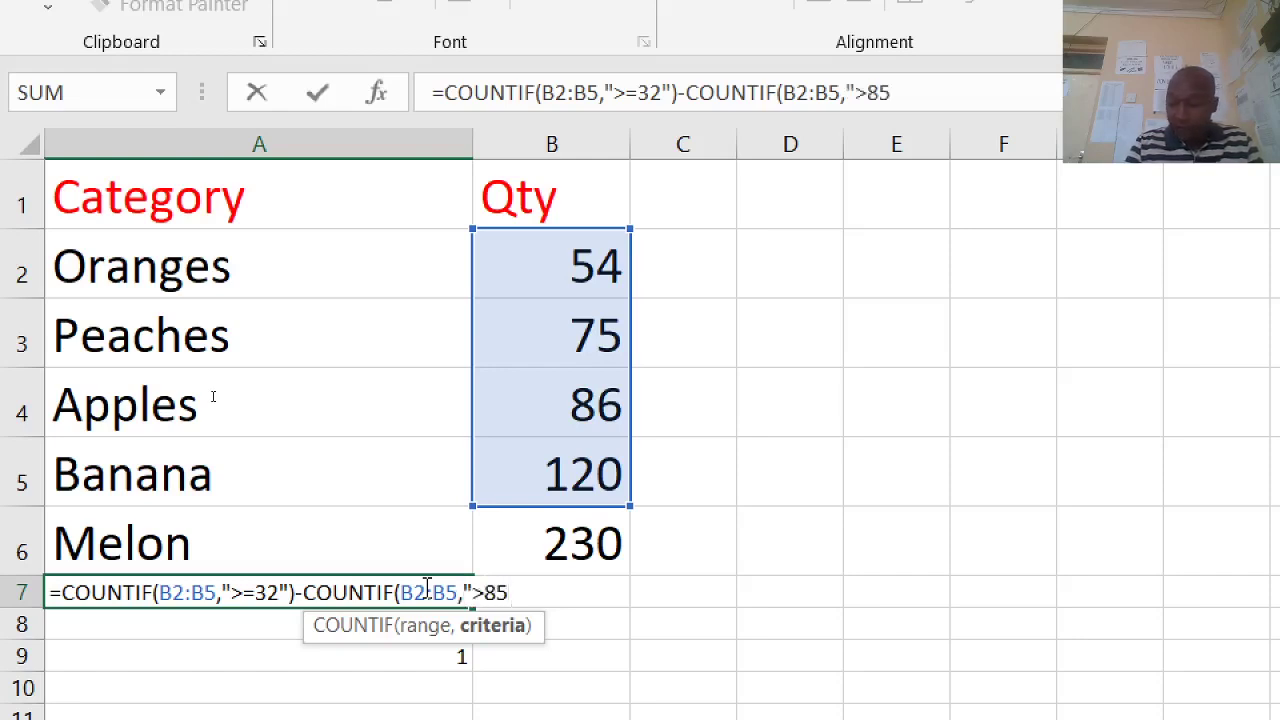
{"action": "type", "text": "\""}
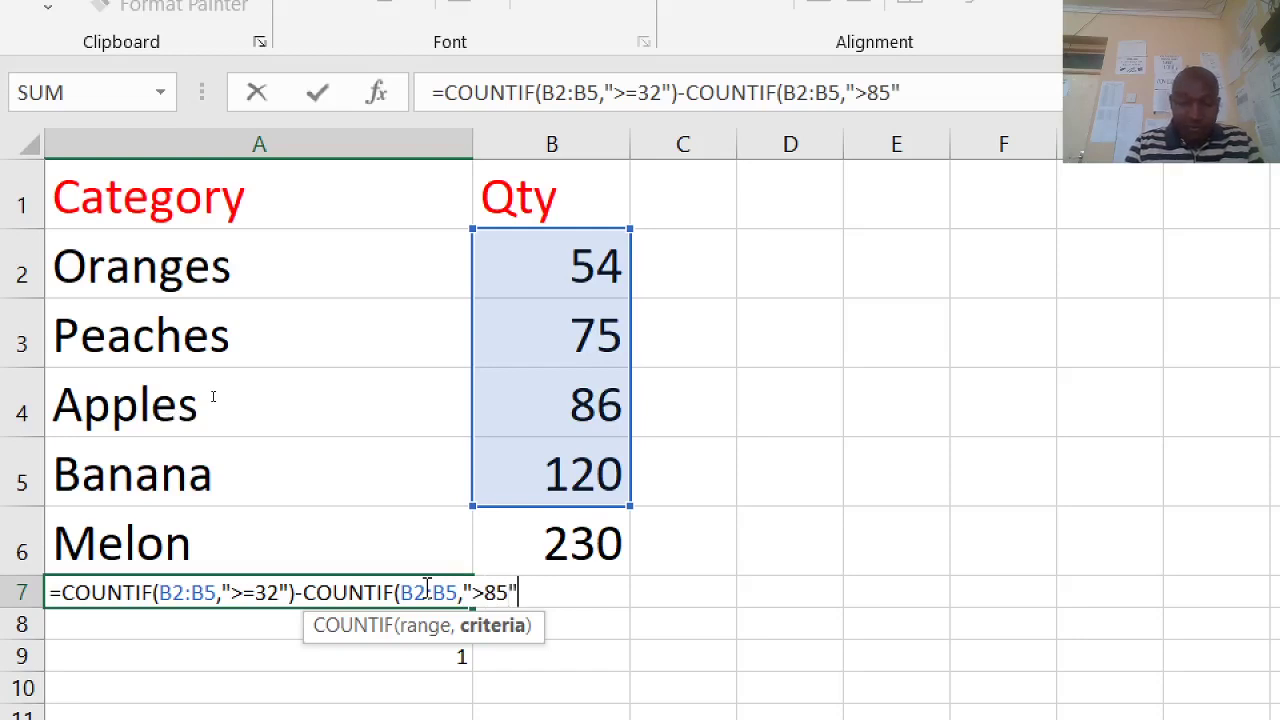
{"action": "type", "text": ")"}
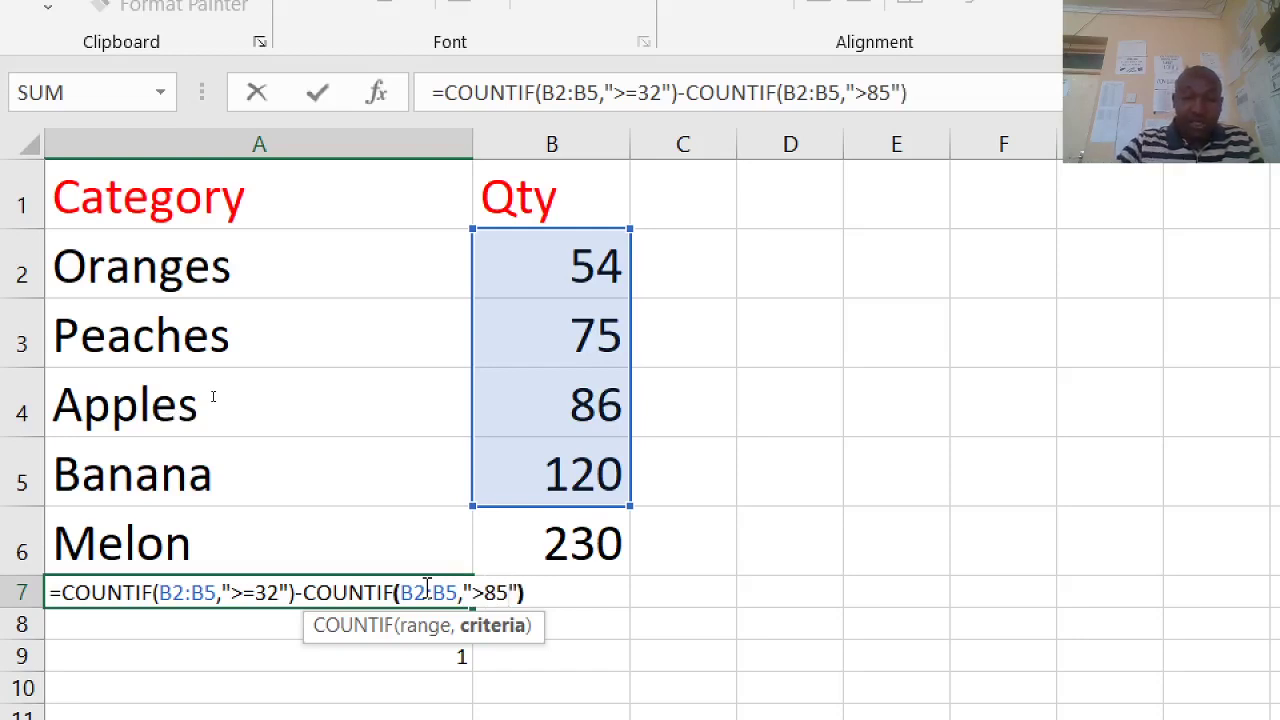
{"action": "key", "text": "Return"}
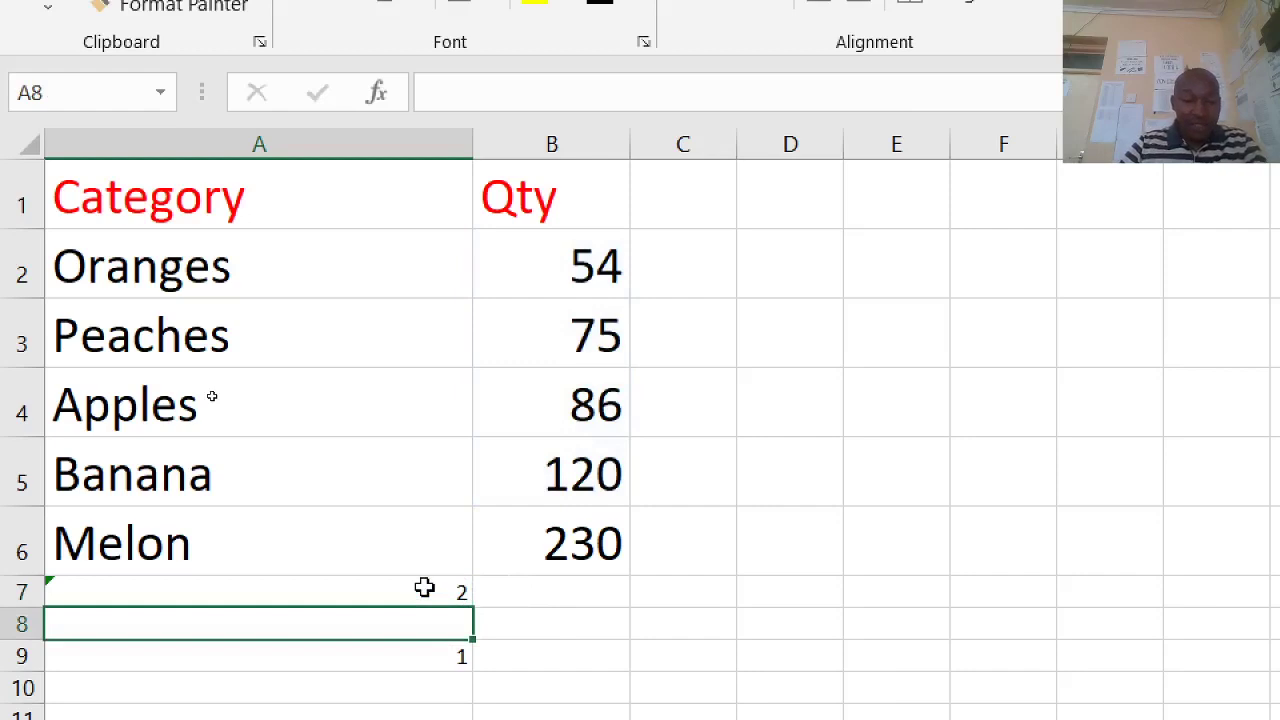
- Review the two subtracted COUNTIF parts of the A7 formula and the range they refer to
{"action": "left_click", "coordinate": [424, 588]}
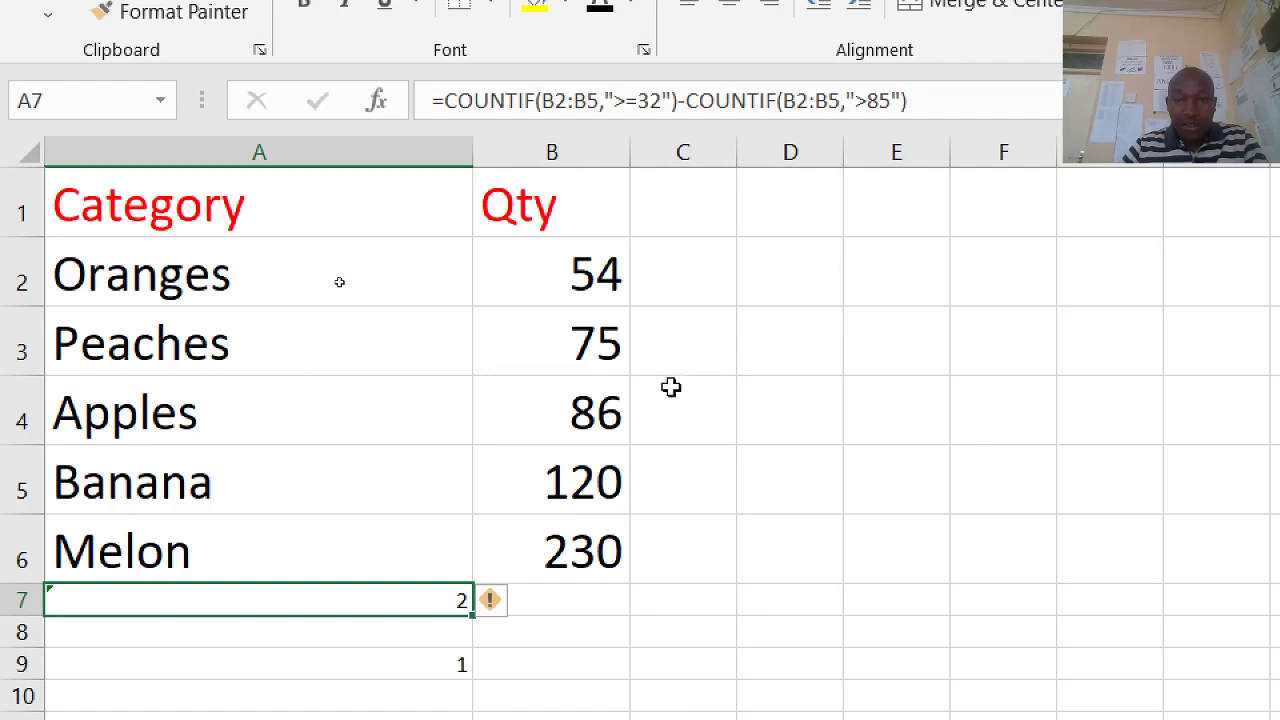
{"action": "left_click", "coordinate": [857, 108]}
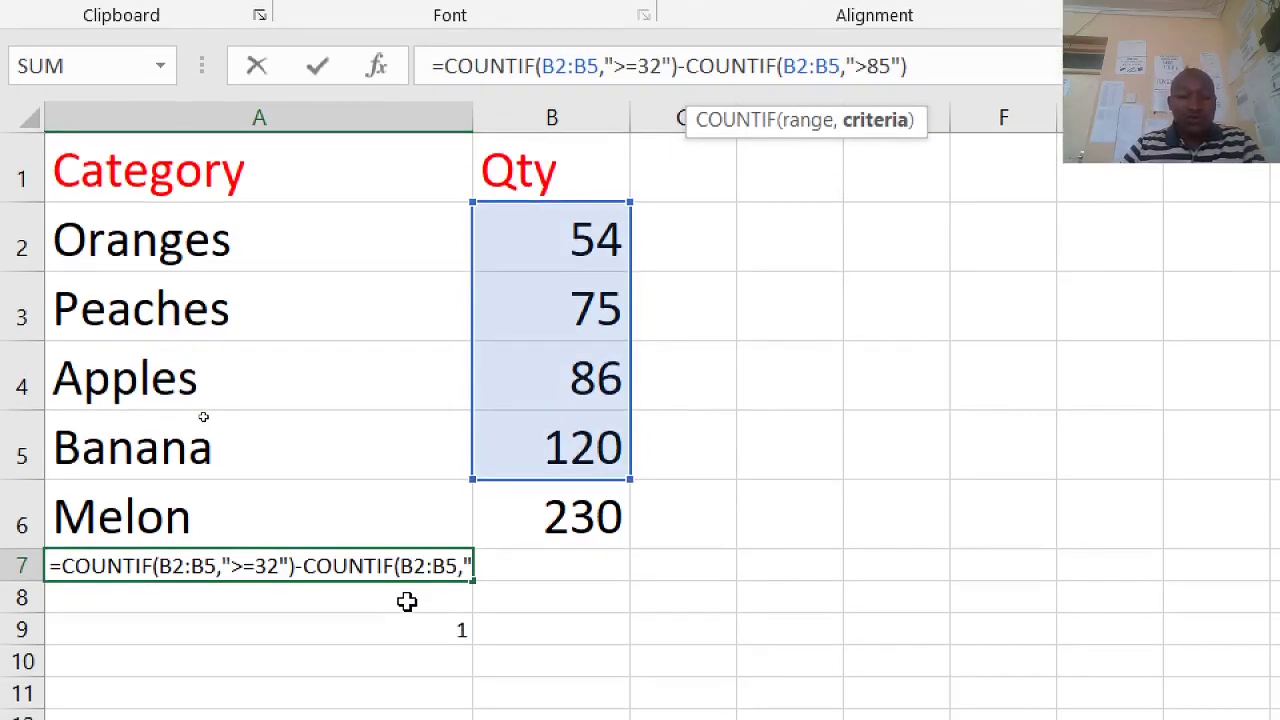
{"action": "key", "text": "Return"}
{"action": "left_click", "coordinate": [414, 568]}
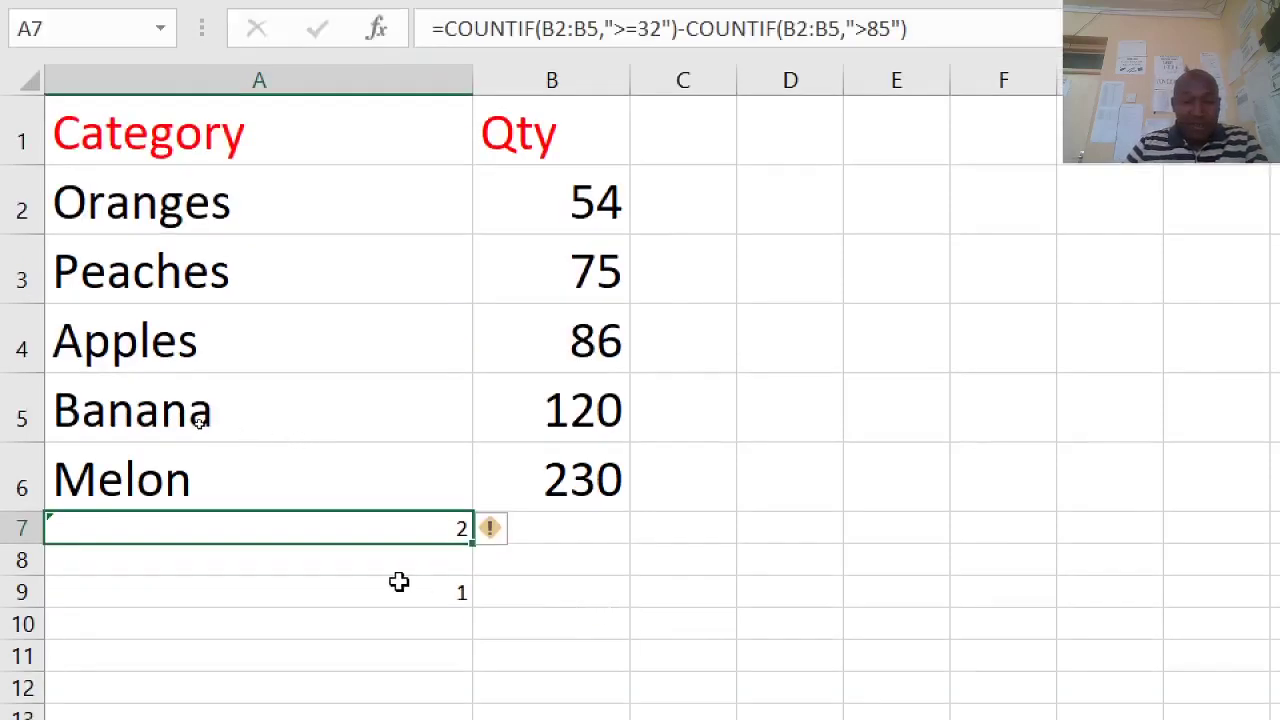
- Clear cell A9 and start a new COUNTIF formula in it
{"action": "left_click", "coordinate": [449, 670]}
{"action": "key", "text": "BackSpace"}
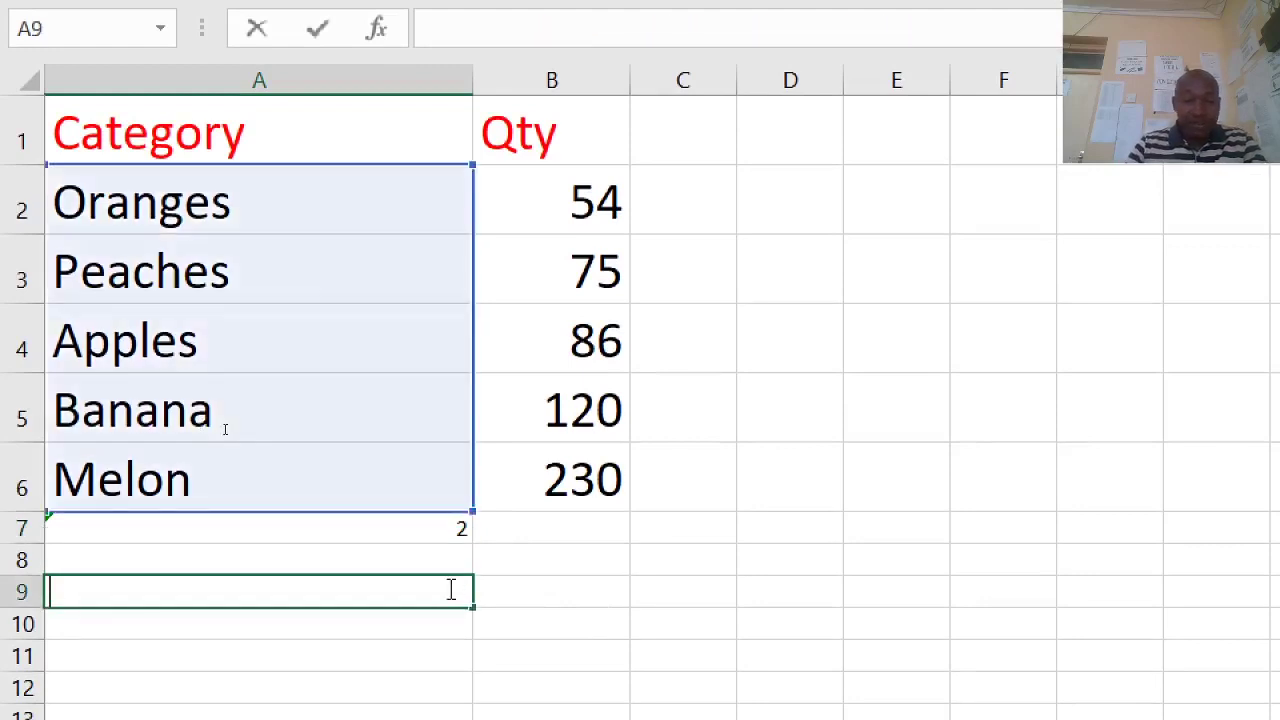
{"action": "type", "text": "-"}
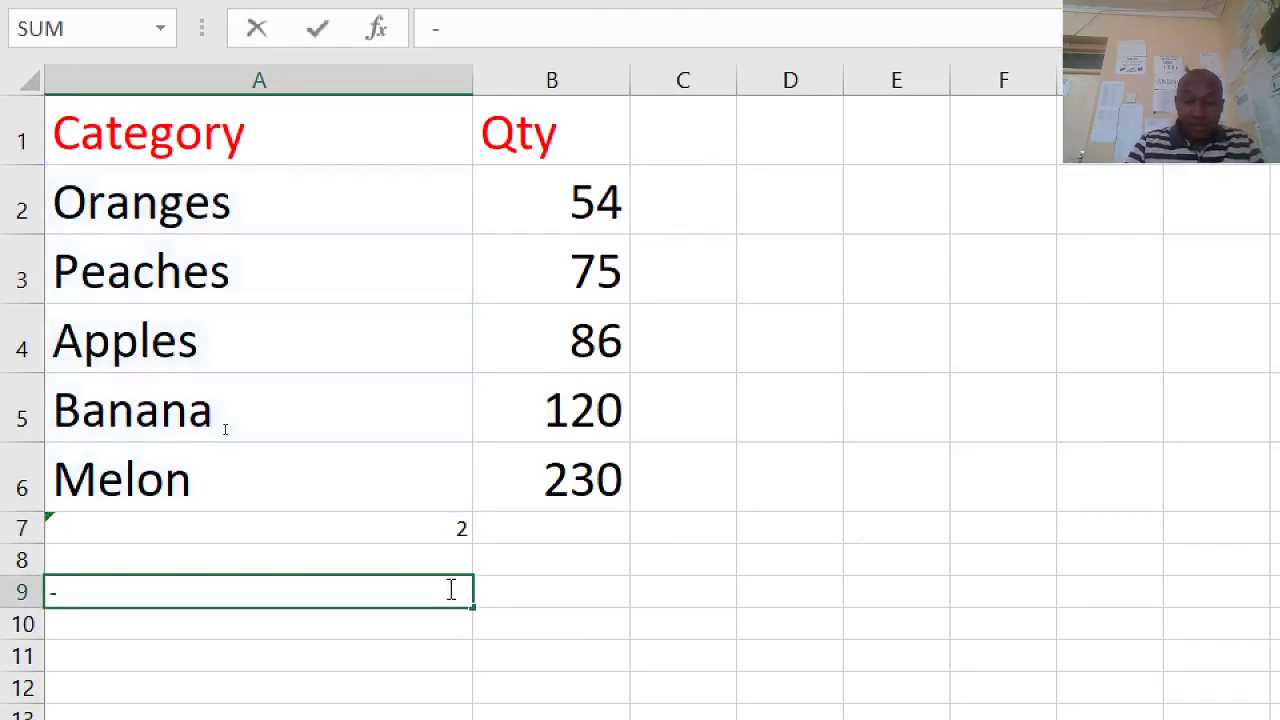
{"action": "key", "text": "BackSpace"}
{"action": "type", "text": "="}
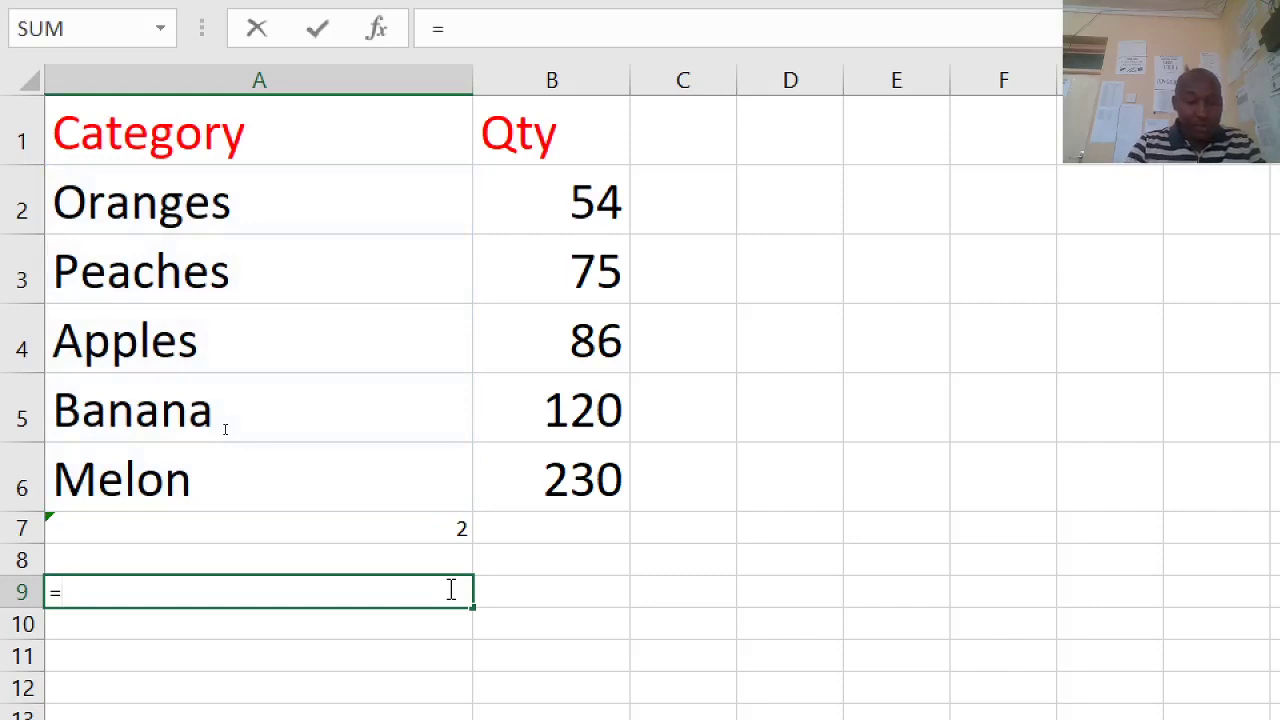
{"action": "type", "text": "COUNTIF"}
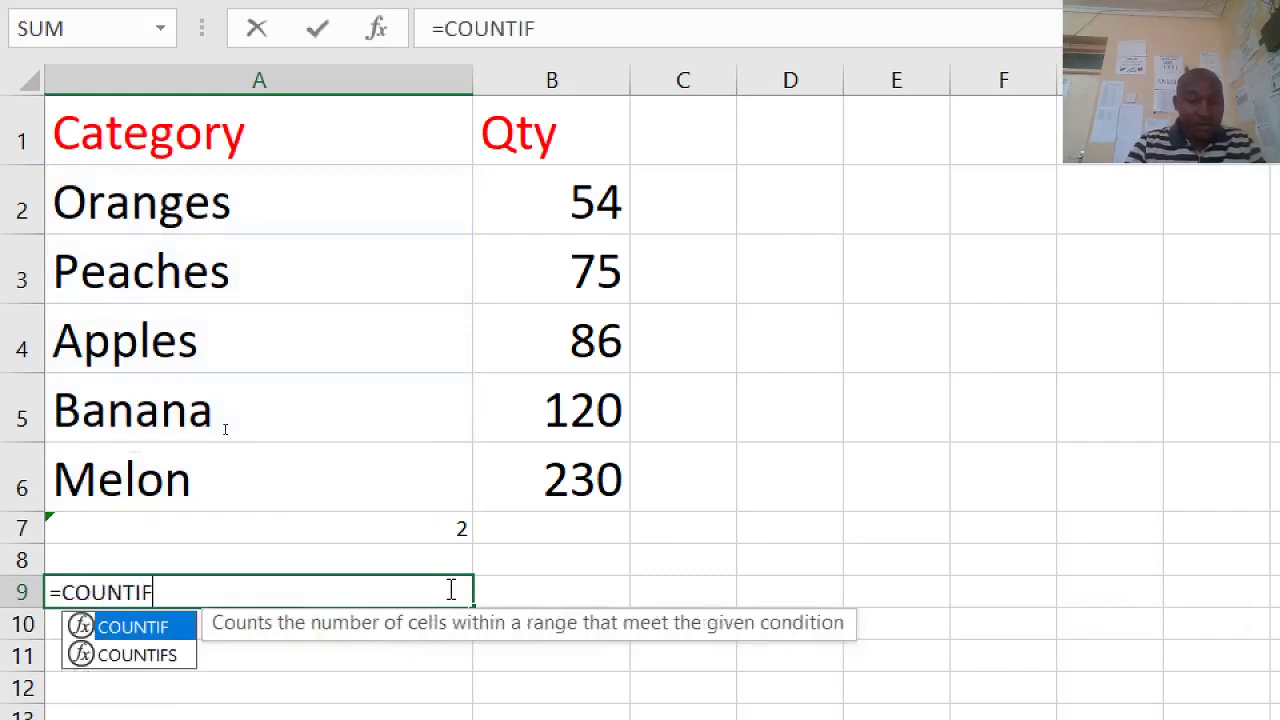
{"action": "type", "text": "("}
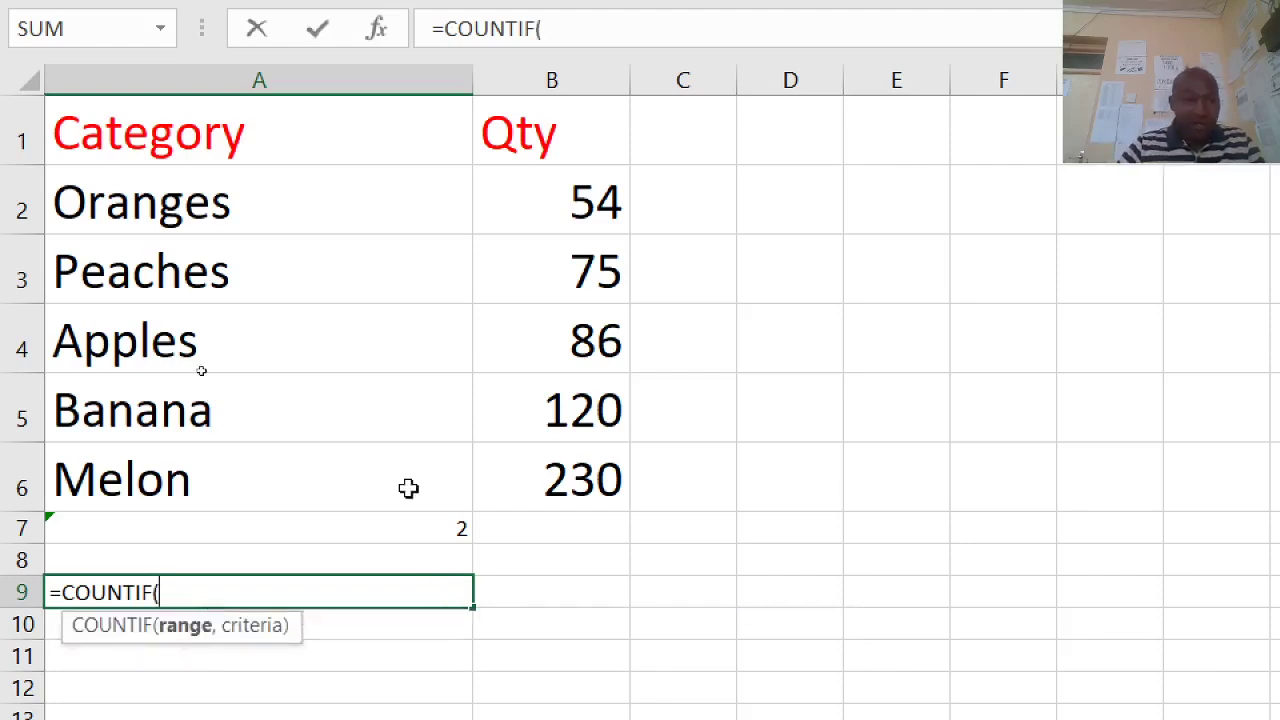
- Set the category cells A2:A6 as the range of the COUNTIF in A9
{"action": "left_click", "coordinate": [315, 222]}
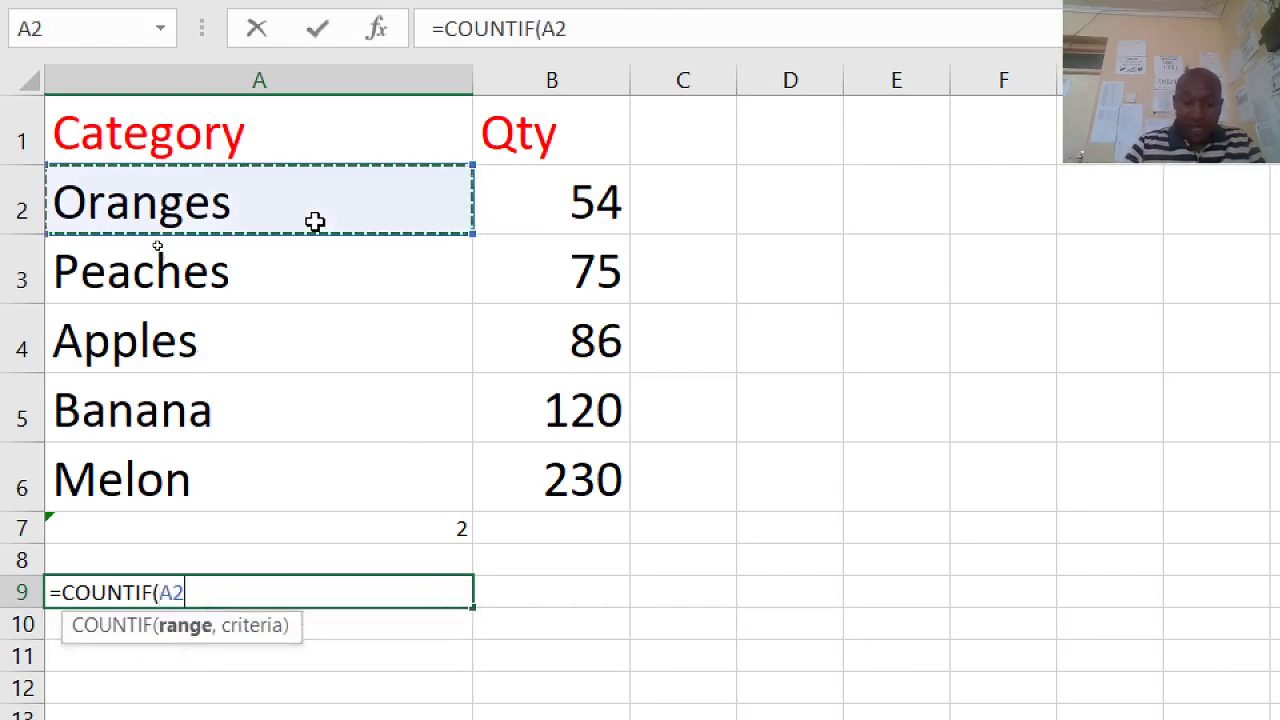
{"action": "type", "text": ":"}
{"action": "left_click", "coordinate": [315, 222]}
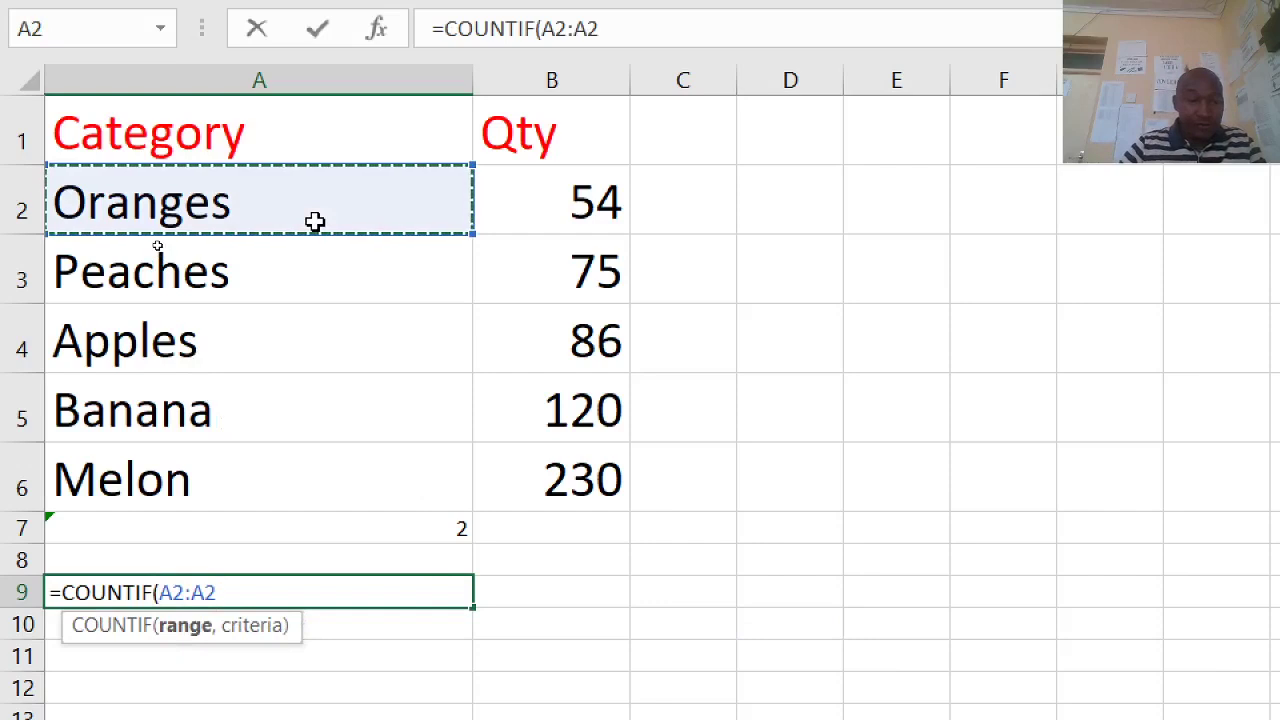
{"action": "left_click", "coordinate": [244, 469], "text": "shift"}
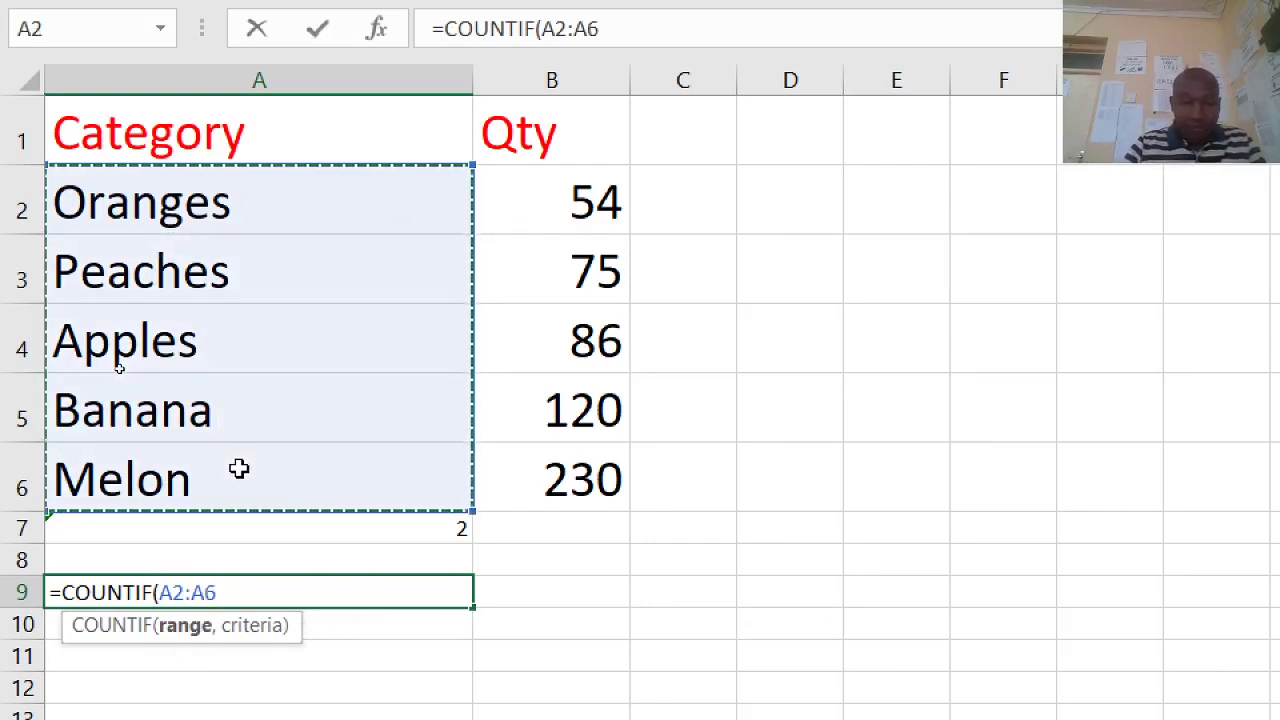
{"action": "type", "text": ","}
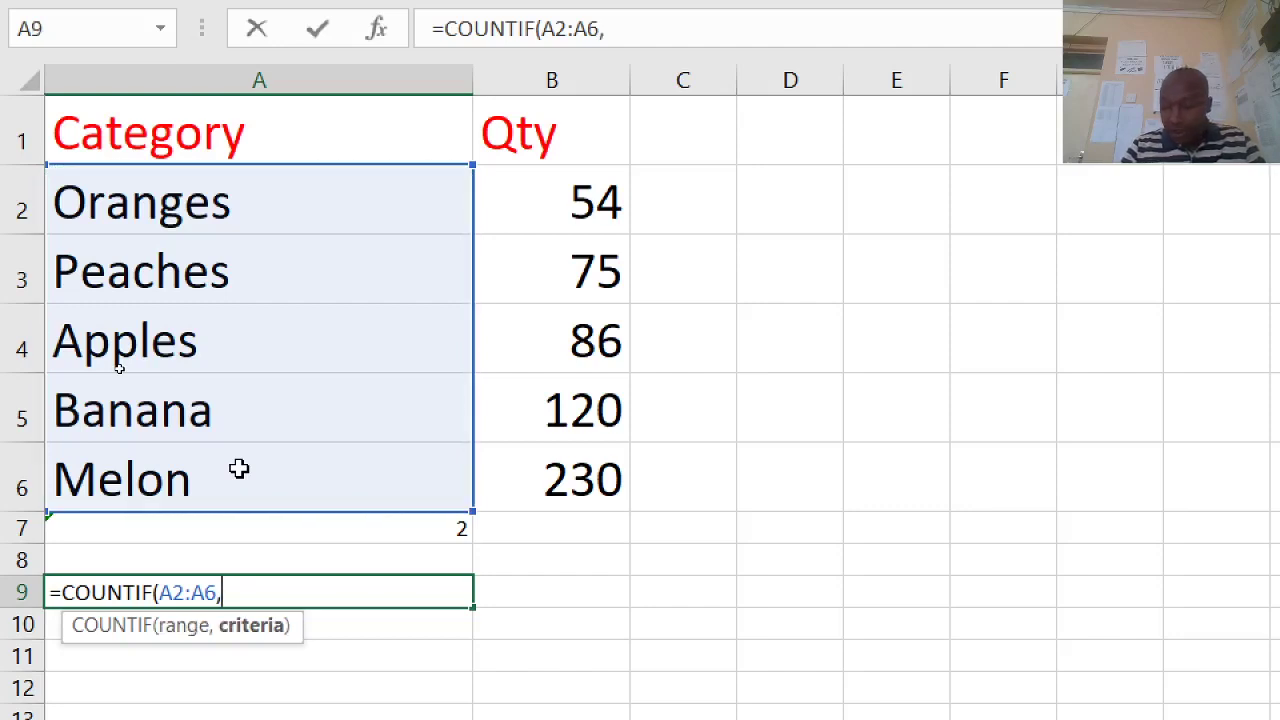
- Set the COUNTIF criterion in A9 to the wildcard pattern "?????es", enter the formula and reselect the cell
{"action": "type", "text": "\"\""}
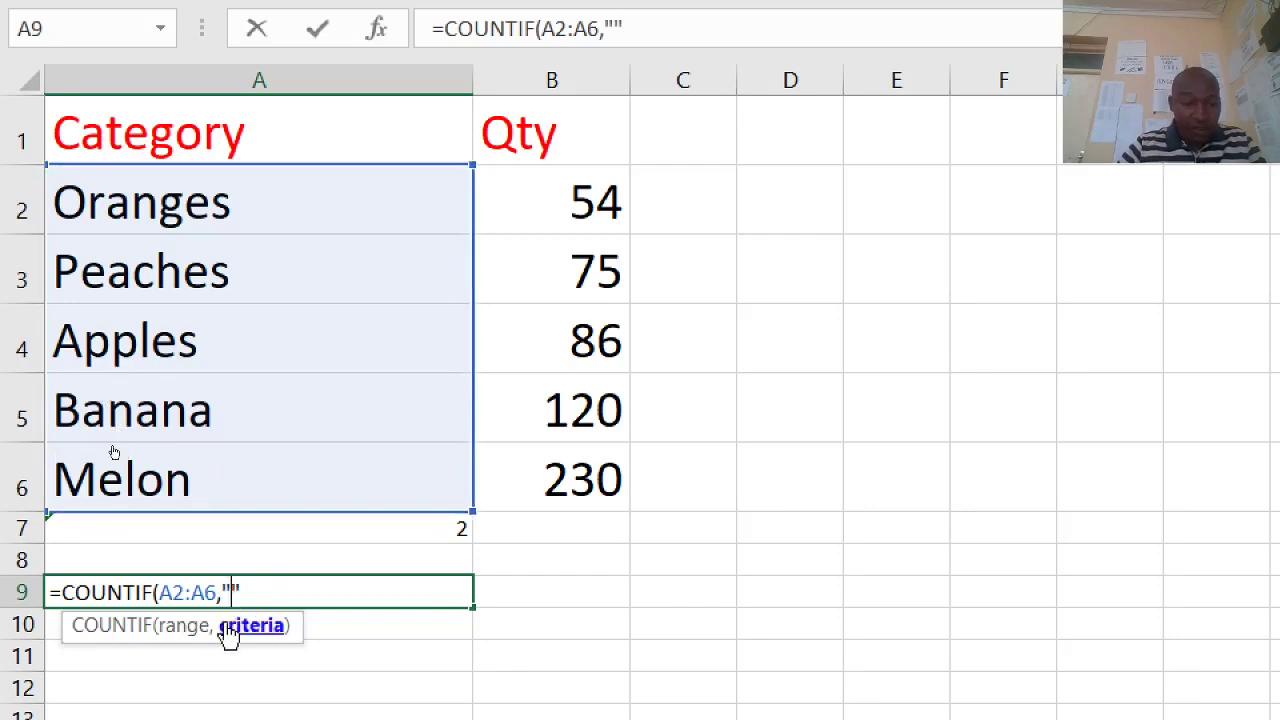
{"action": "key", "text": "Left"}
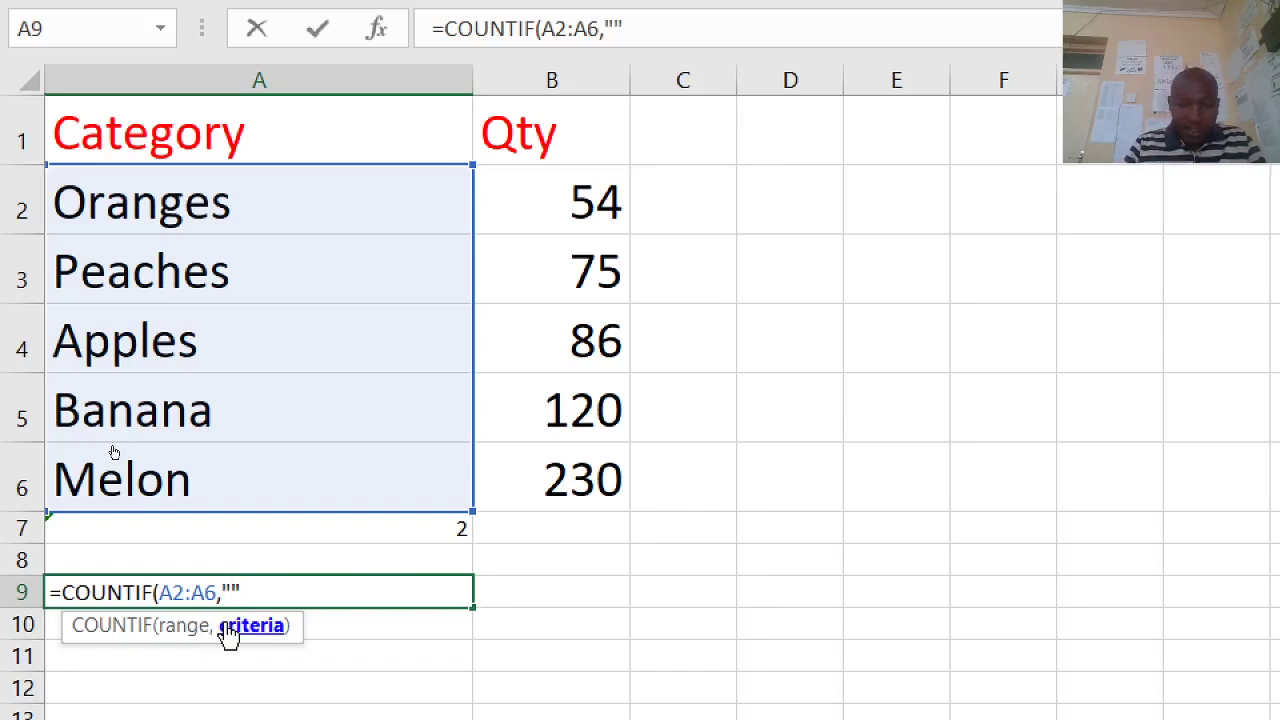
{"action": "type", "text": "?????"}
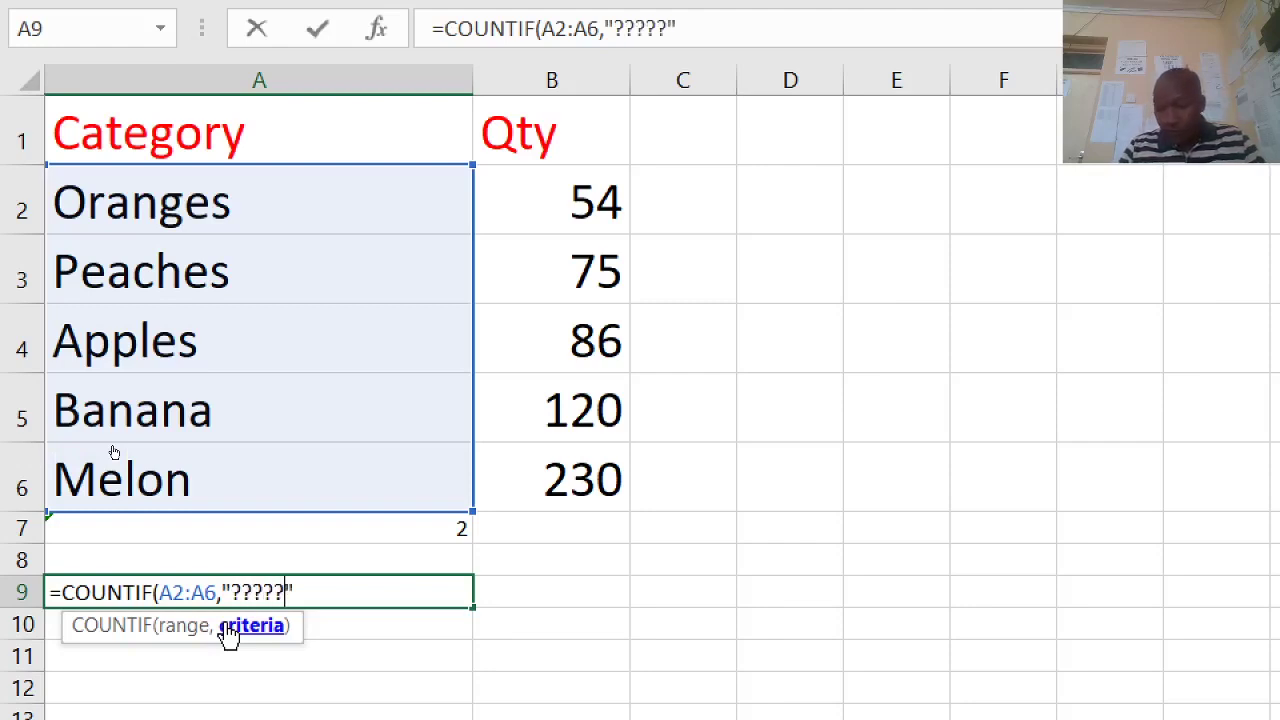
{"action": "type", "text": "ES"}
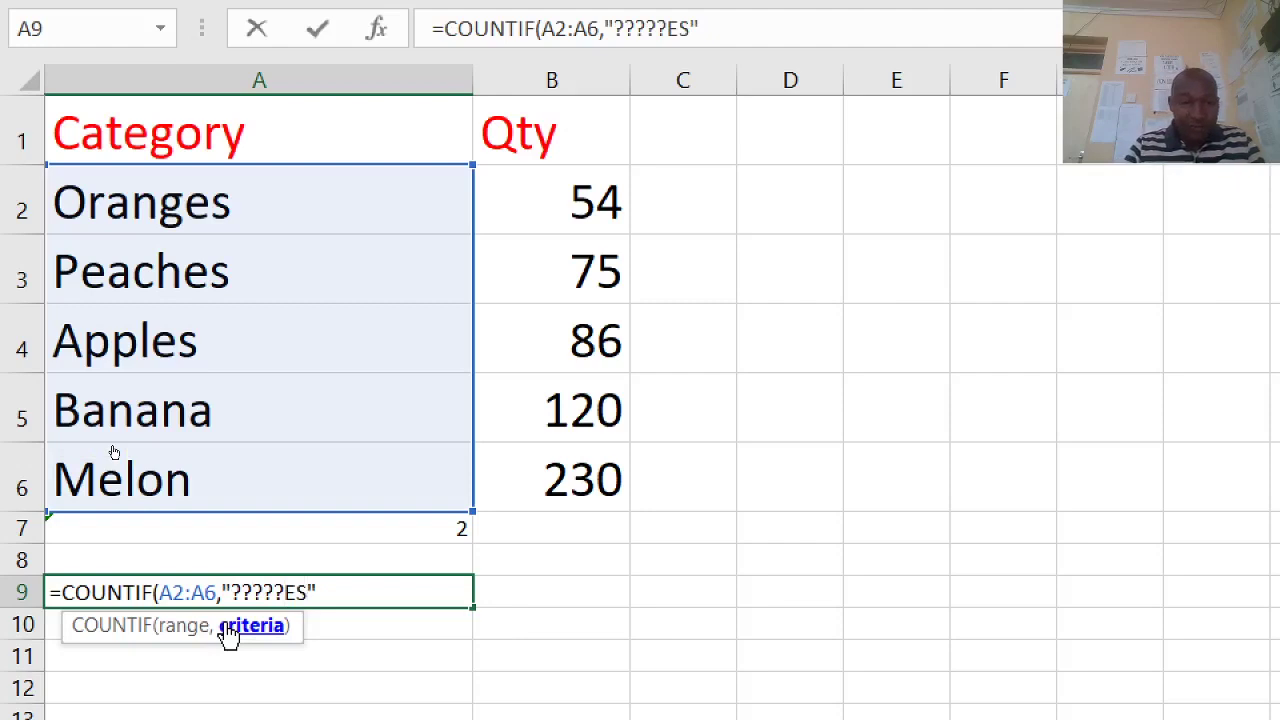
{"action": "key", "text": "BackSpace"}
{"action": "key", "text": "BackSpace"}
{"action": "type", "text": "es"}
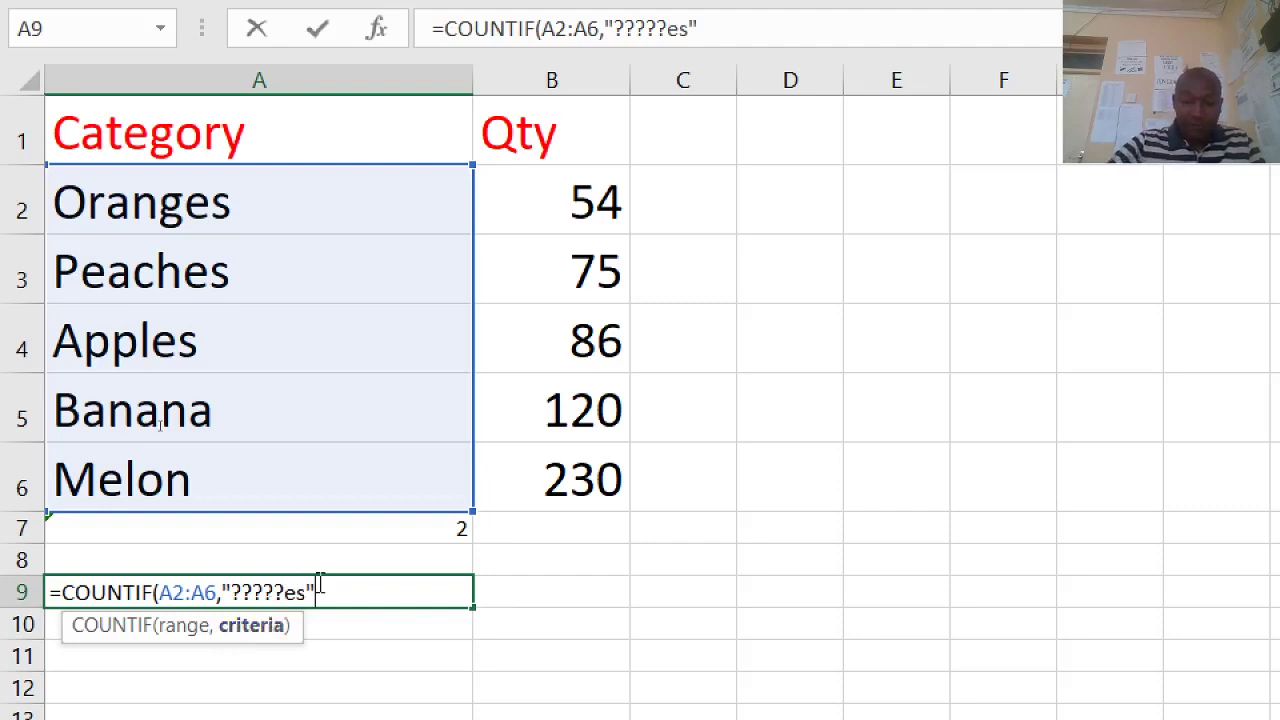
{"action": "type", "text": ")"}
{"action": "key", "text": "Return"}
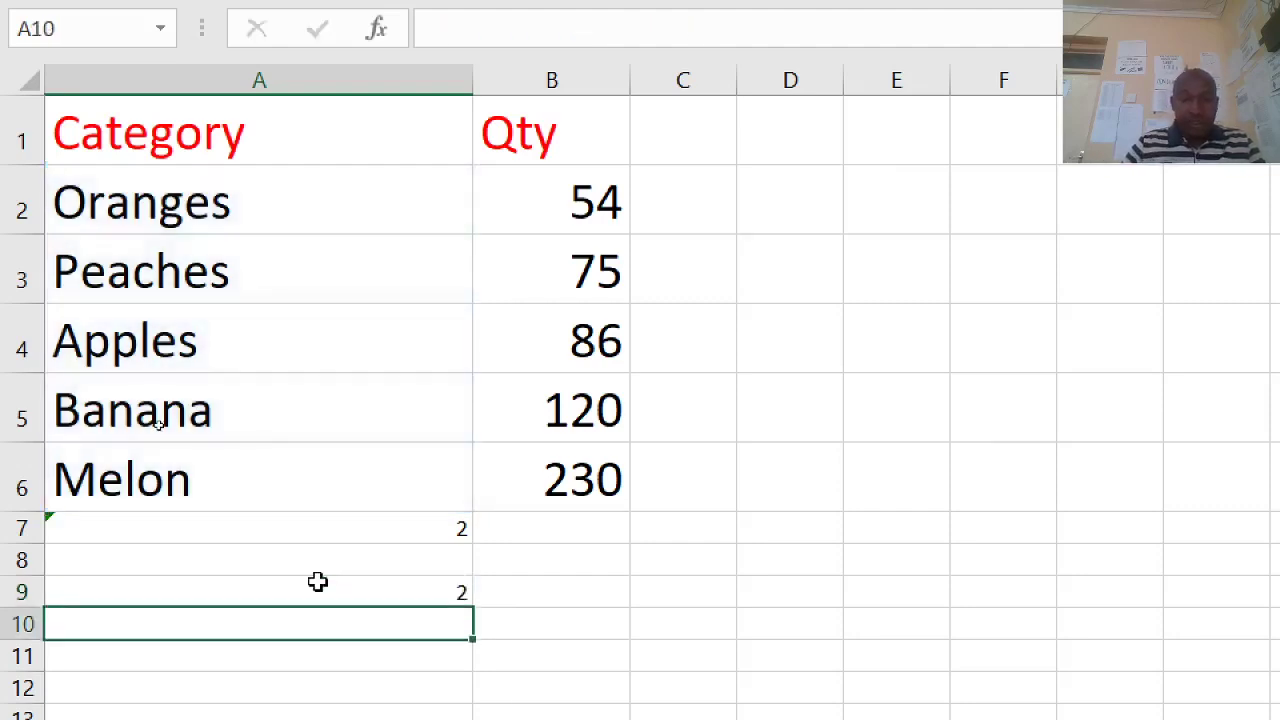
{"action": "left_click", "coordinate": [318, 590]}
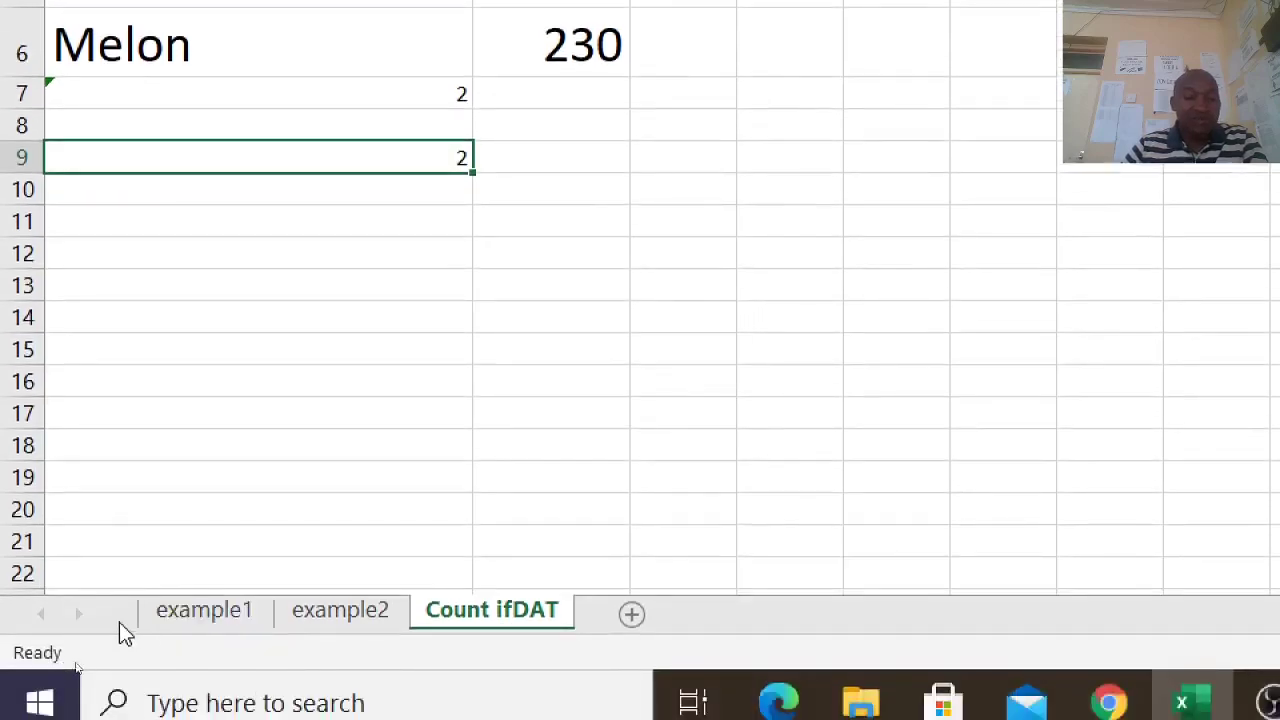
- On the example2 sheet, enter the heading RANK in cell D1 beside Sales and widen column D
{"action": "left_click", "coordinate": [172, 643]}
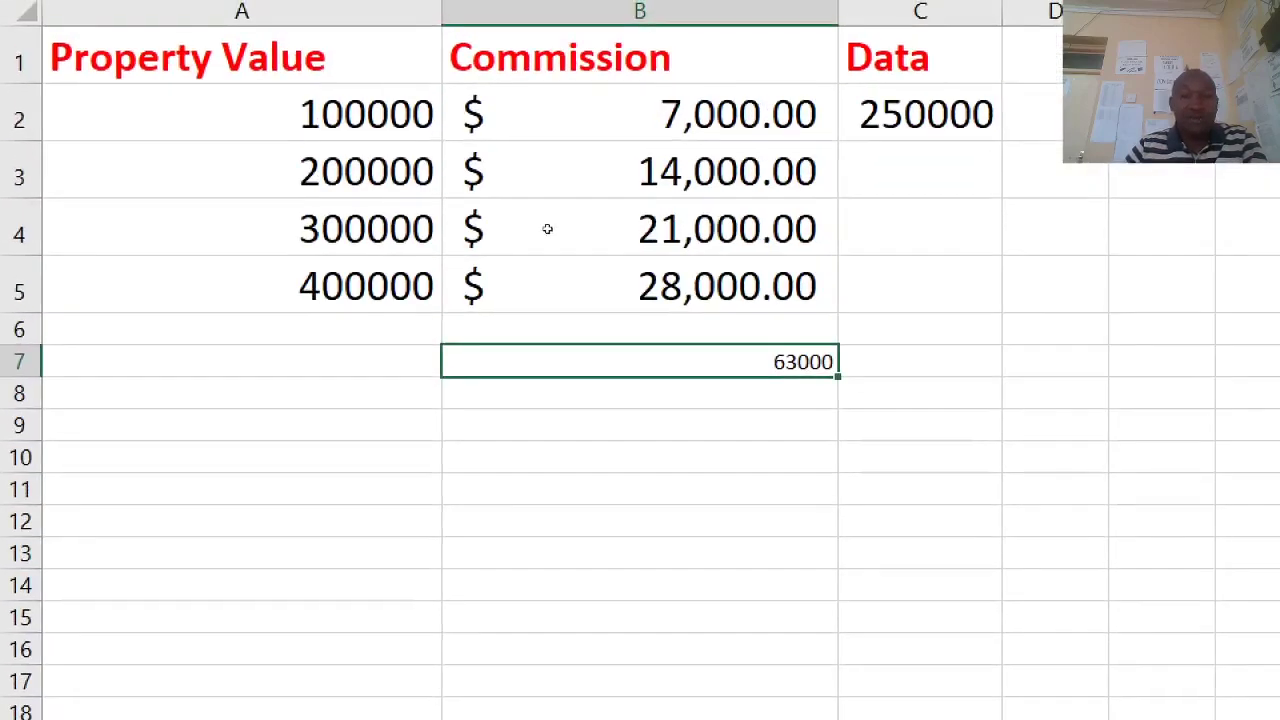
{"action": "left_click", "coordinate": [330, 627]}
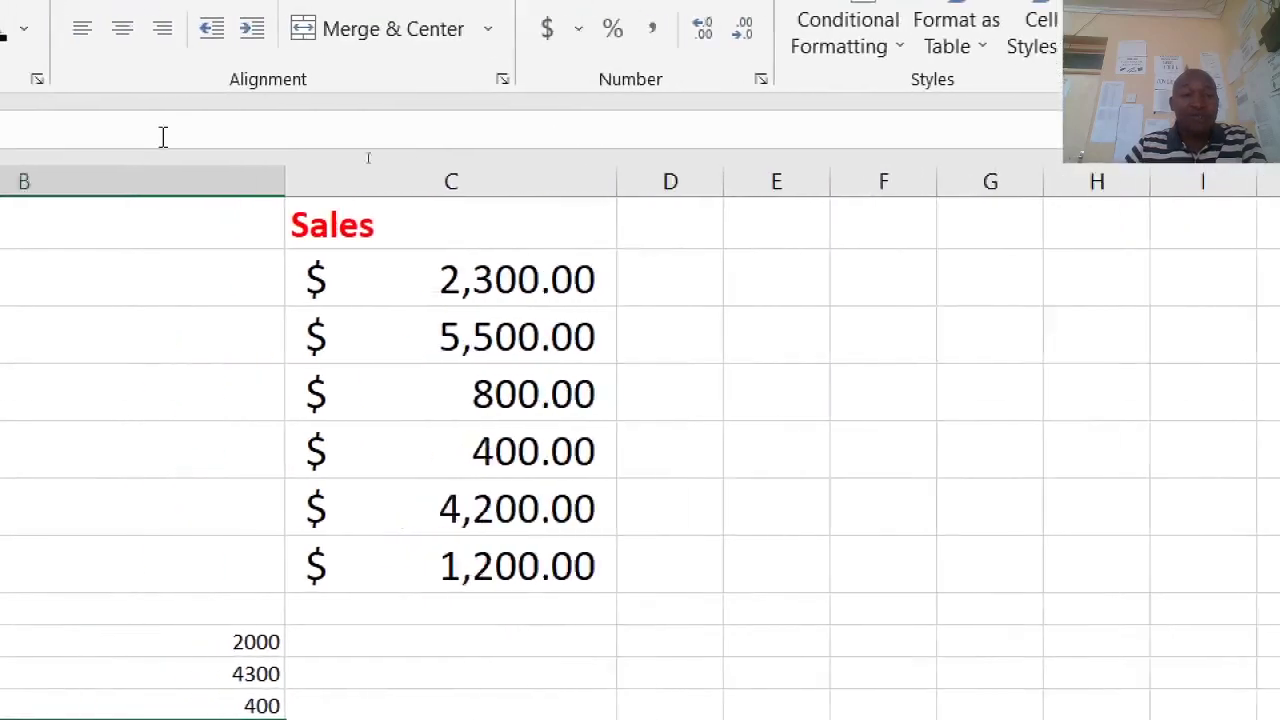
{"action": "left_click", "coordinate": [712, 286]}
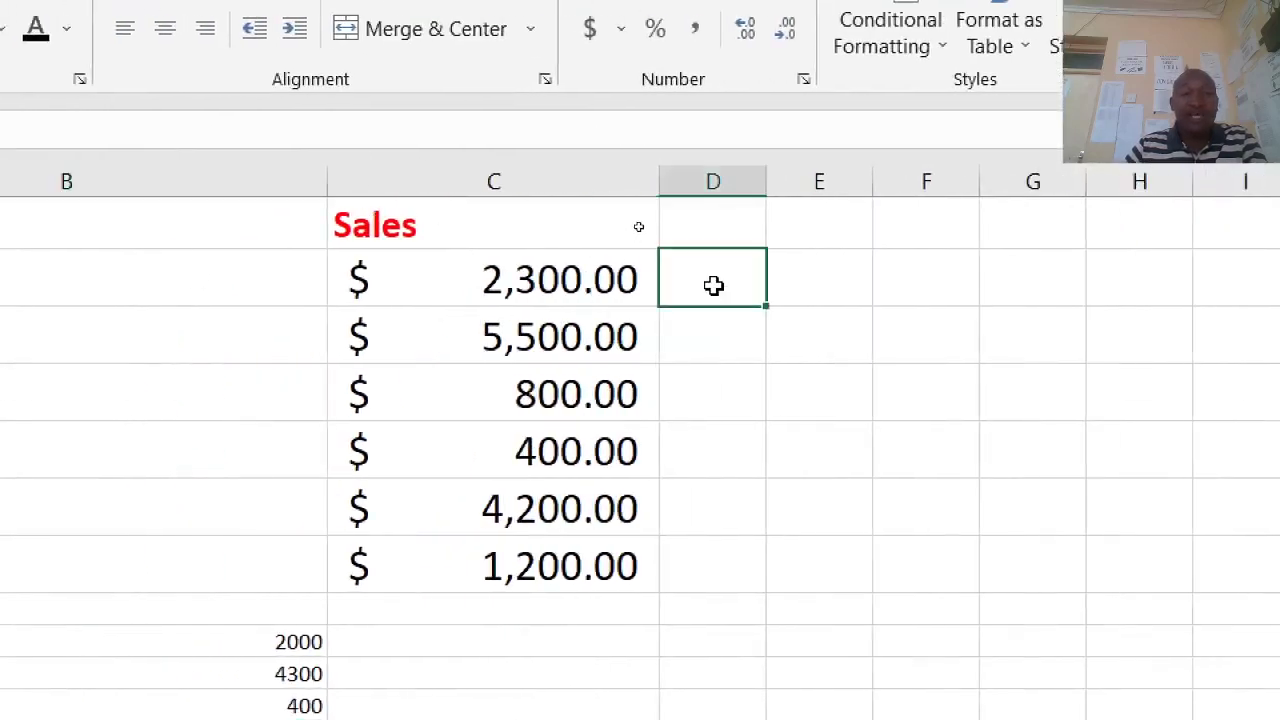
{"action": "left_click", "coordinate": [717, 229]}
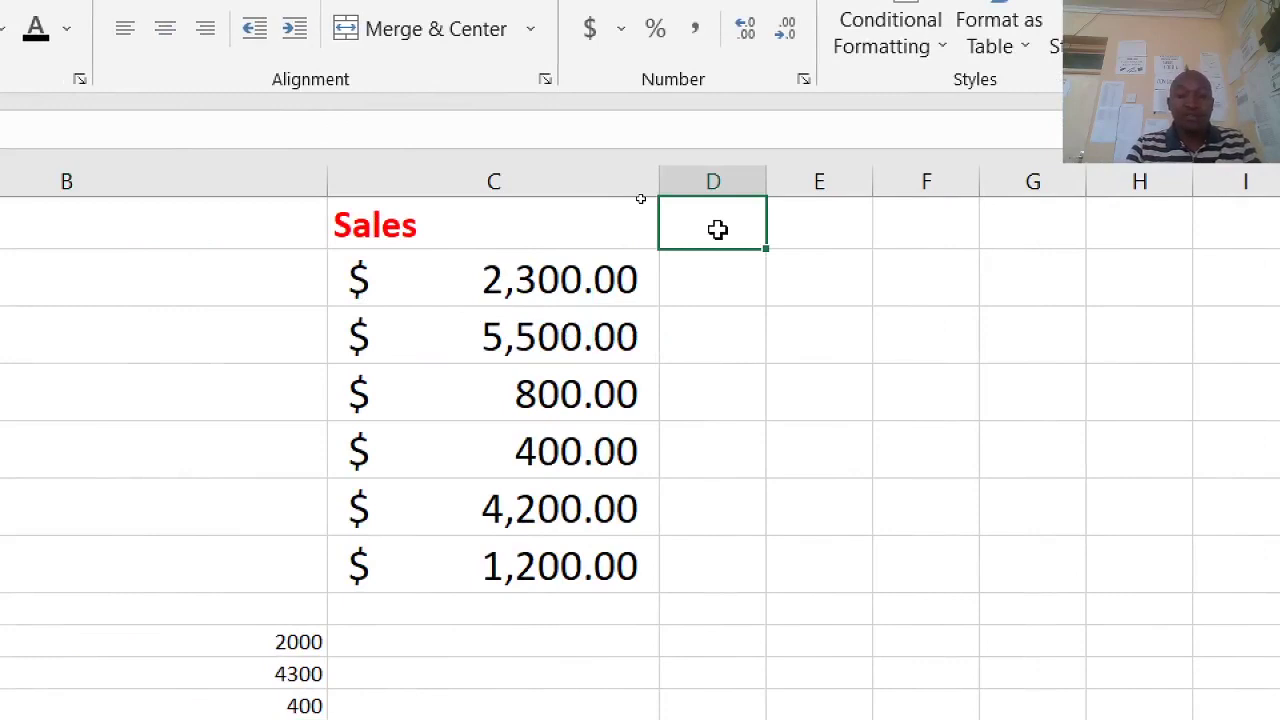
{"action": "type", "text": "rami"}
{"action": "key", "text": "BackSpace"}
{"action": "key", "text": "BackSpace"}
{"action": "key", "text": "BackSpace"}
{"action": "key", "text": "BackSpace"}
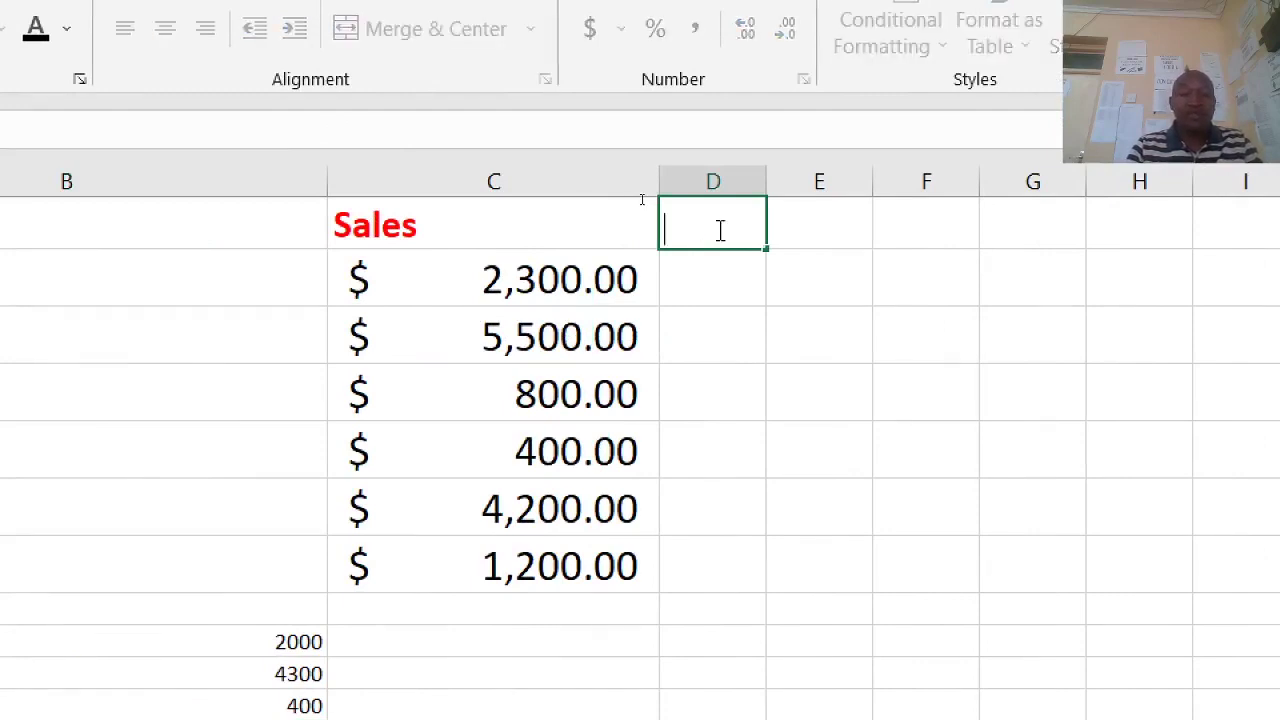
{"action": "type", "text": "RANK"}
{"action": "left_click", "coordinate": [710, 295]}
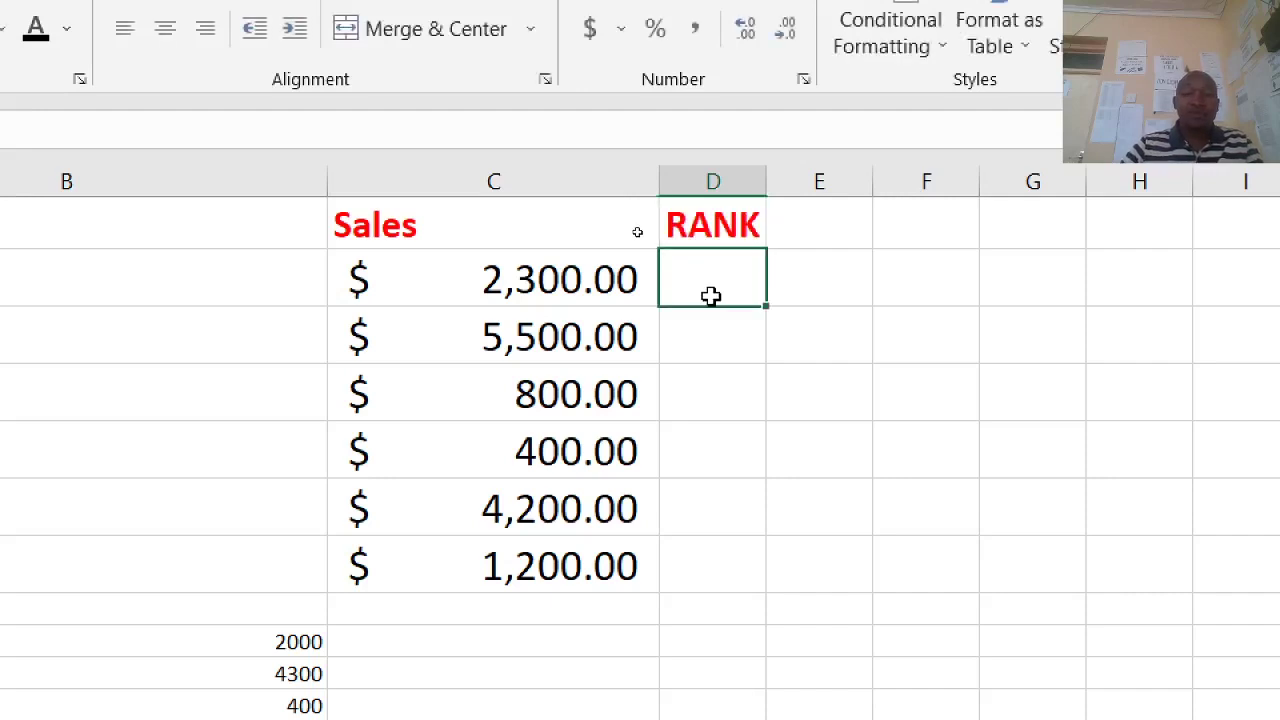
{"action": "left_click_drag", "start_coordinate": [766, 171], "coordinate": [813, 171]}
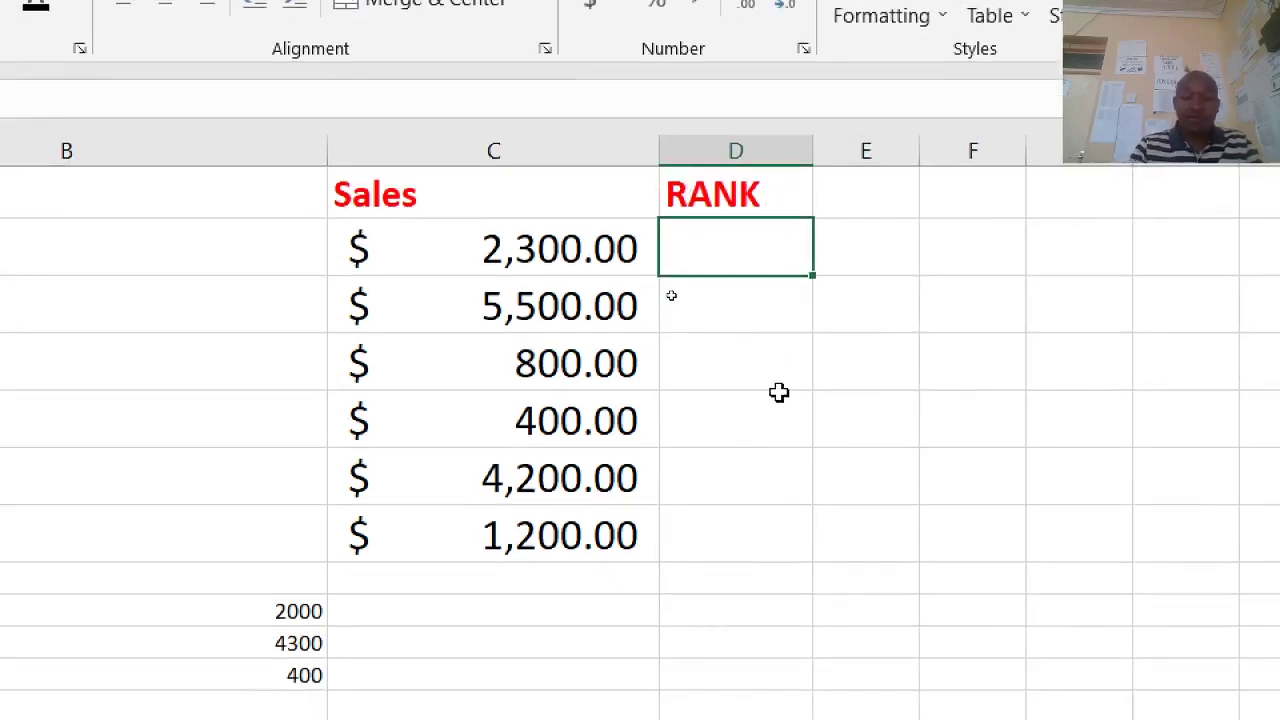
- Start a RANK formula in cell D2, beside the first sales figure
{"action": "type", "text": "="}
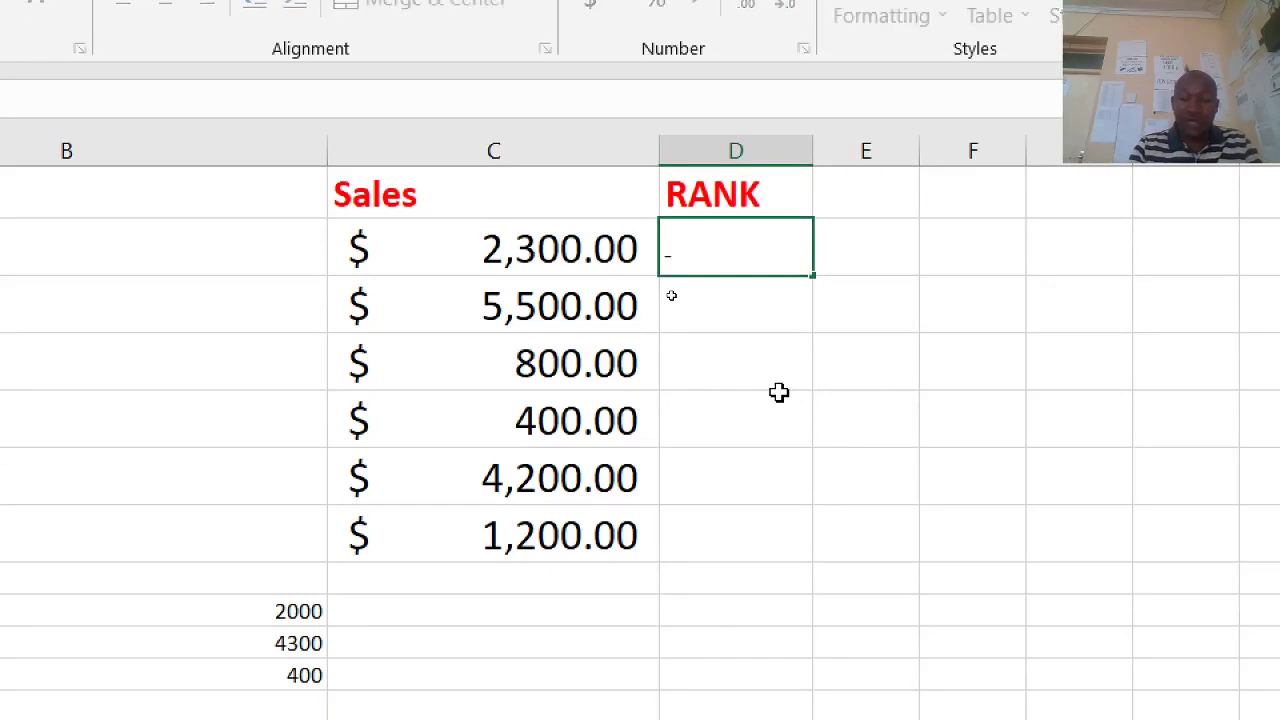
{"action": "key", "text": "BackSpace"}
{"action": "type", "text": "=RA"}
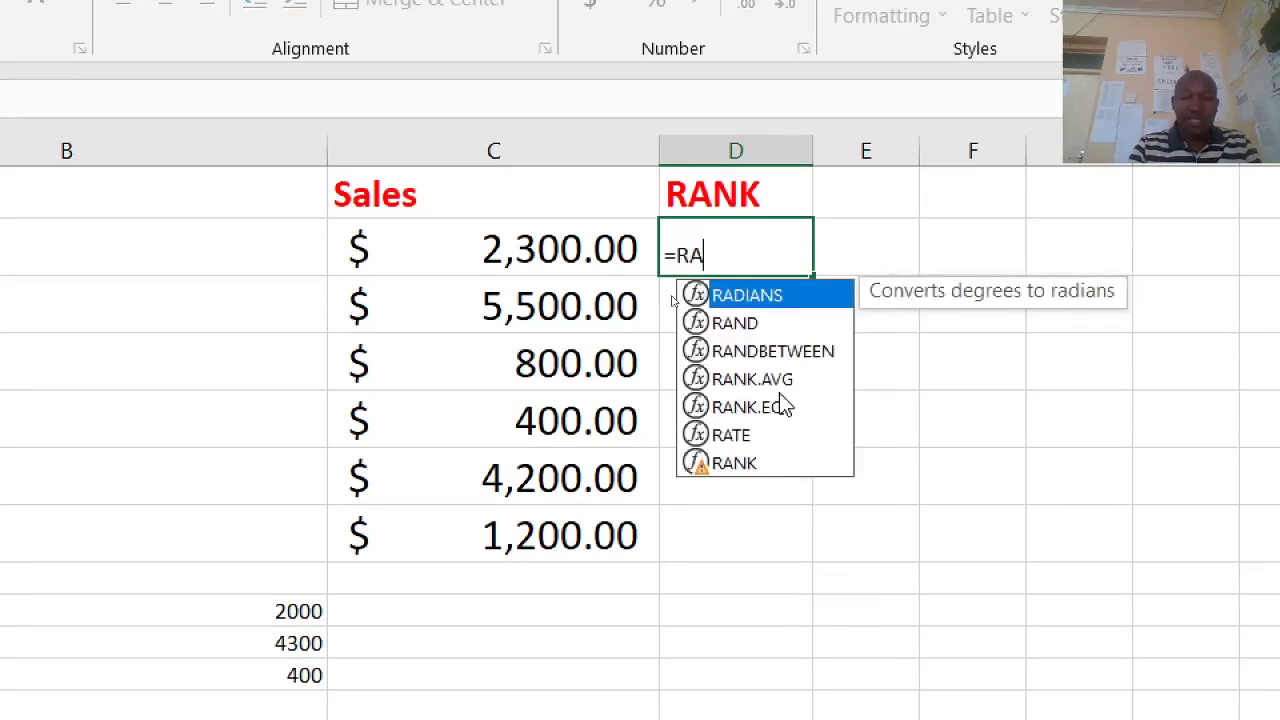
{"action": "type", "text": "NK"}
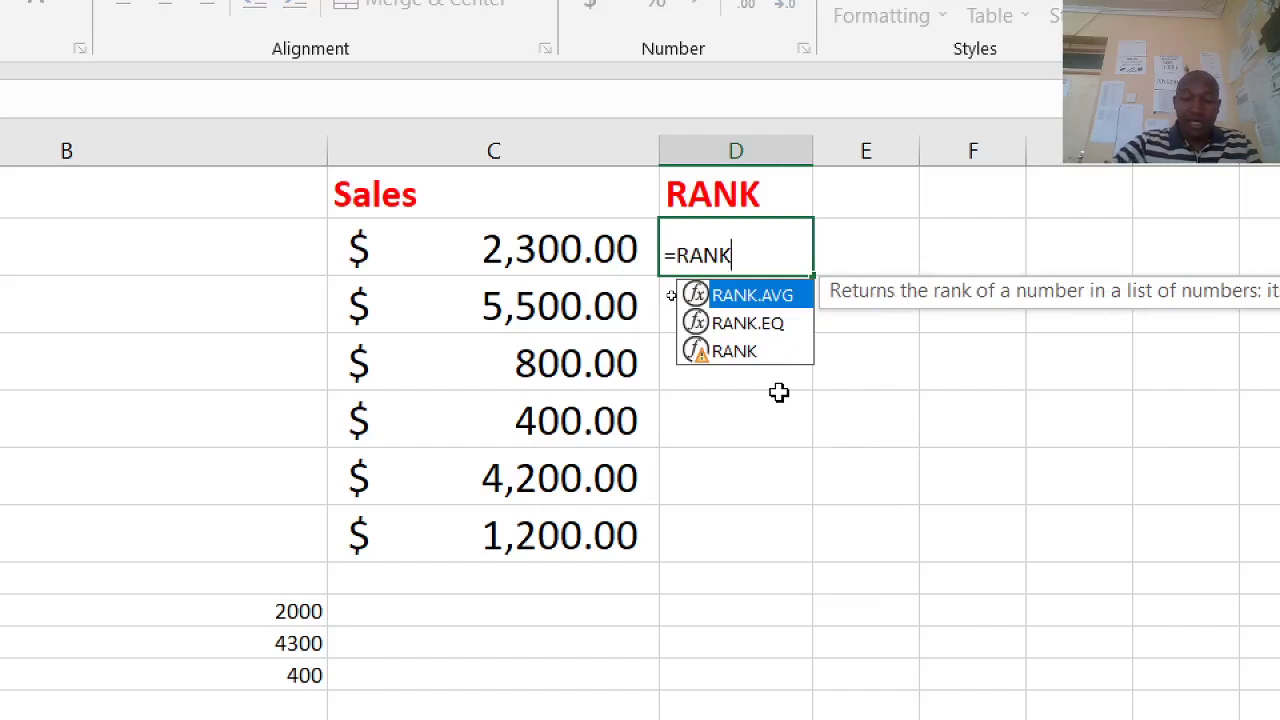
{"action": "type", "text": "("}
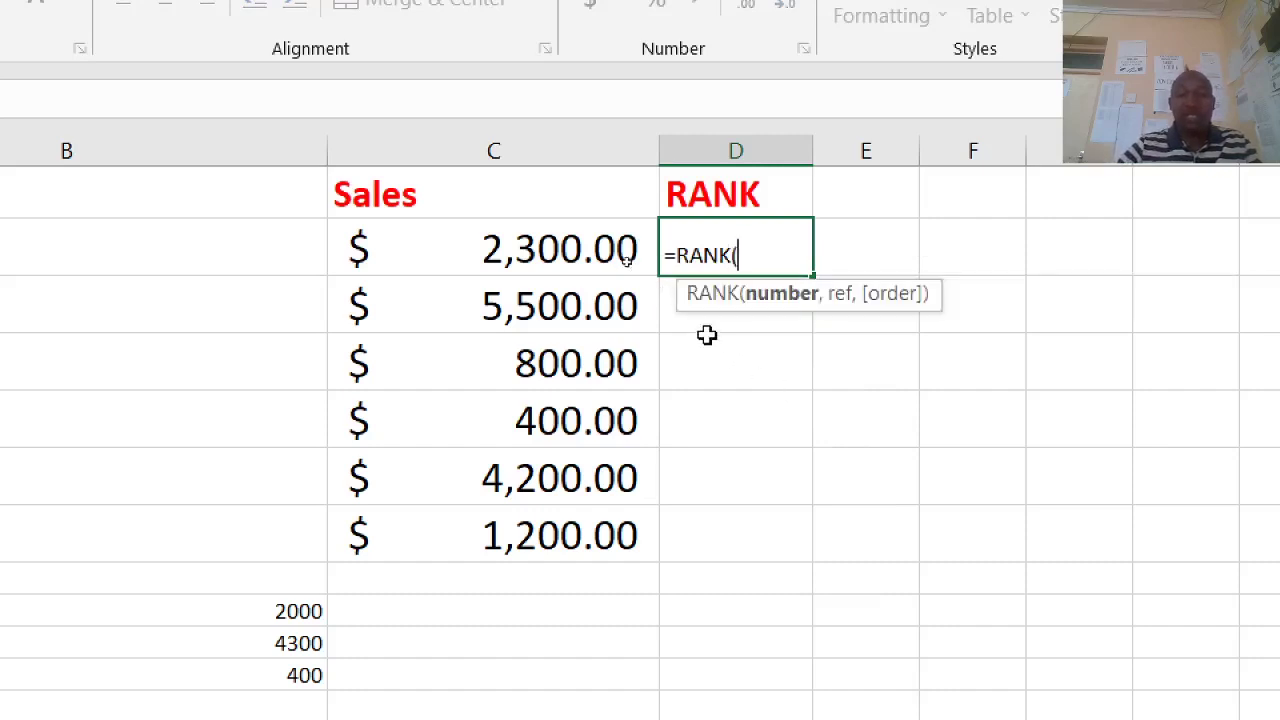
- Set the single cell C2 as the number argument of the RANK formula in D2
{"action": "left_click", "coordinate": [610, 252]}
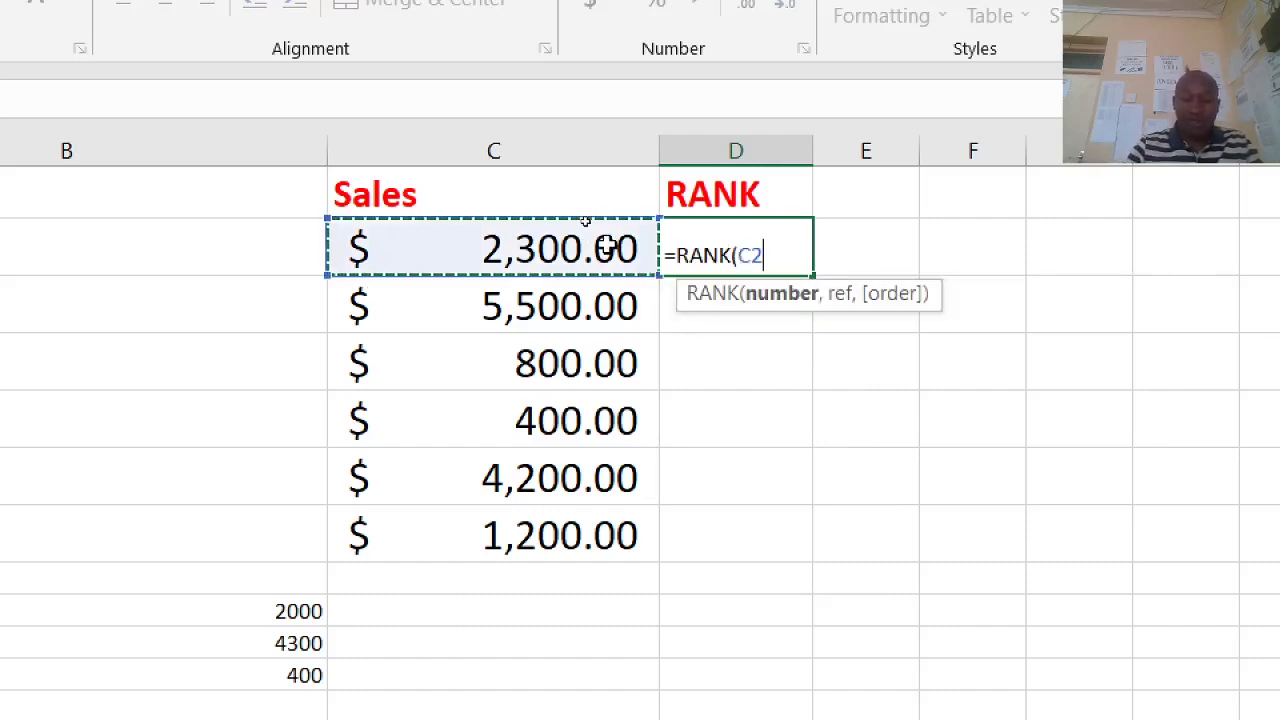
{"action": "type", "text": ":C2"}
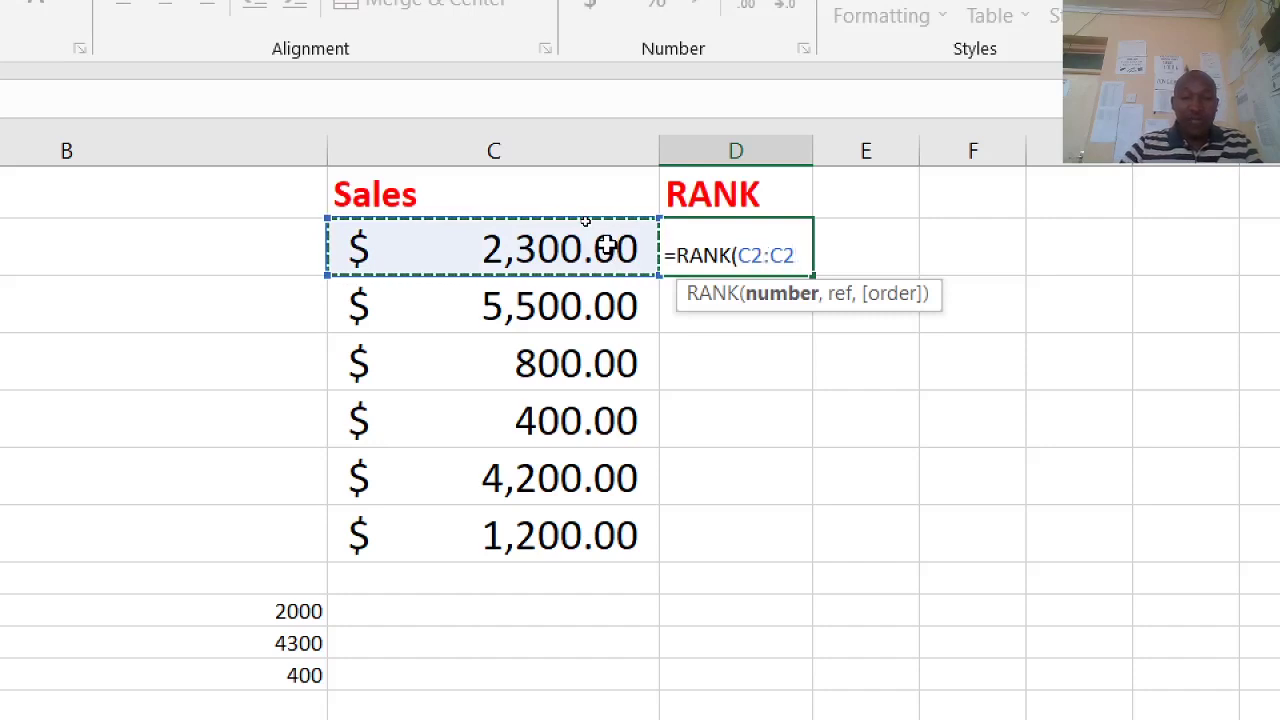
{"action": "left_click", "coordinate": [578, 540], "text": "shift"}
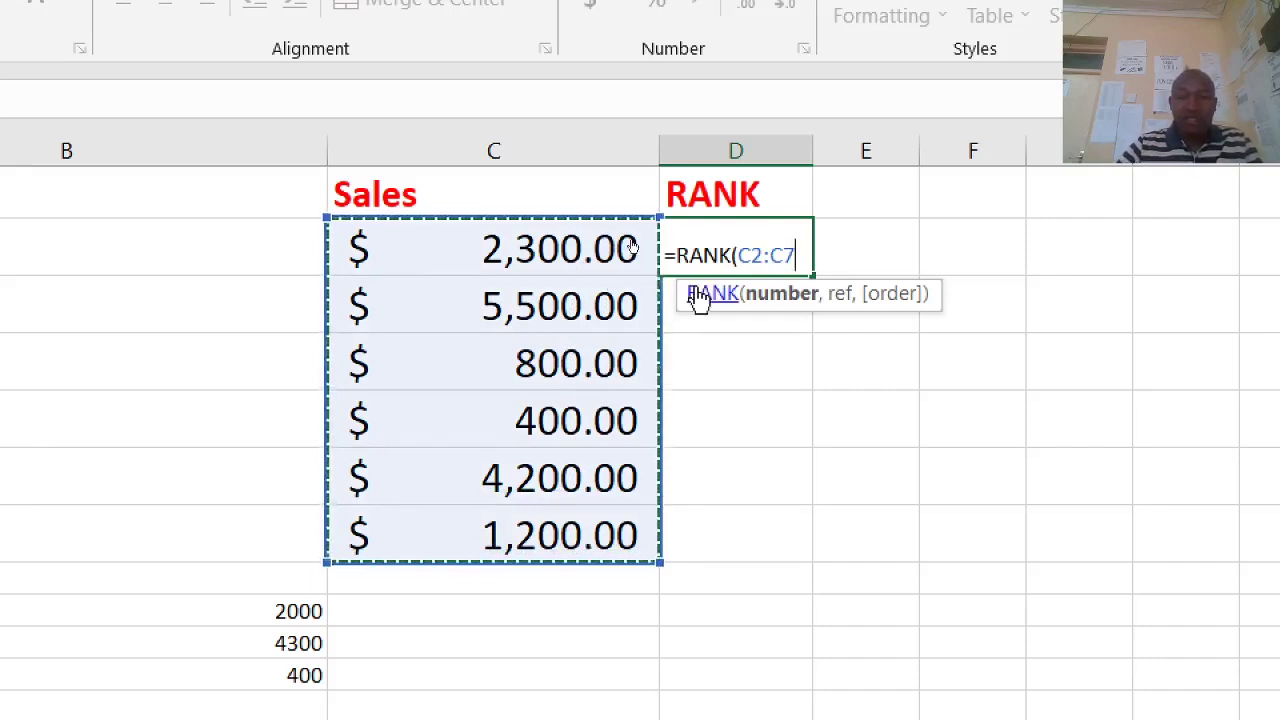
{"action": "double_click", "coordinate": [740, 257]}
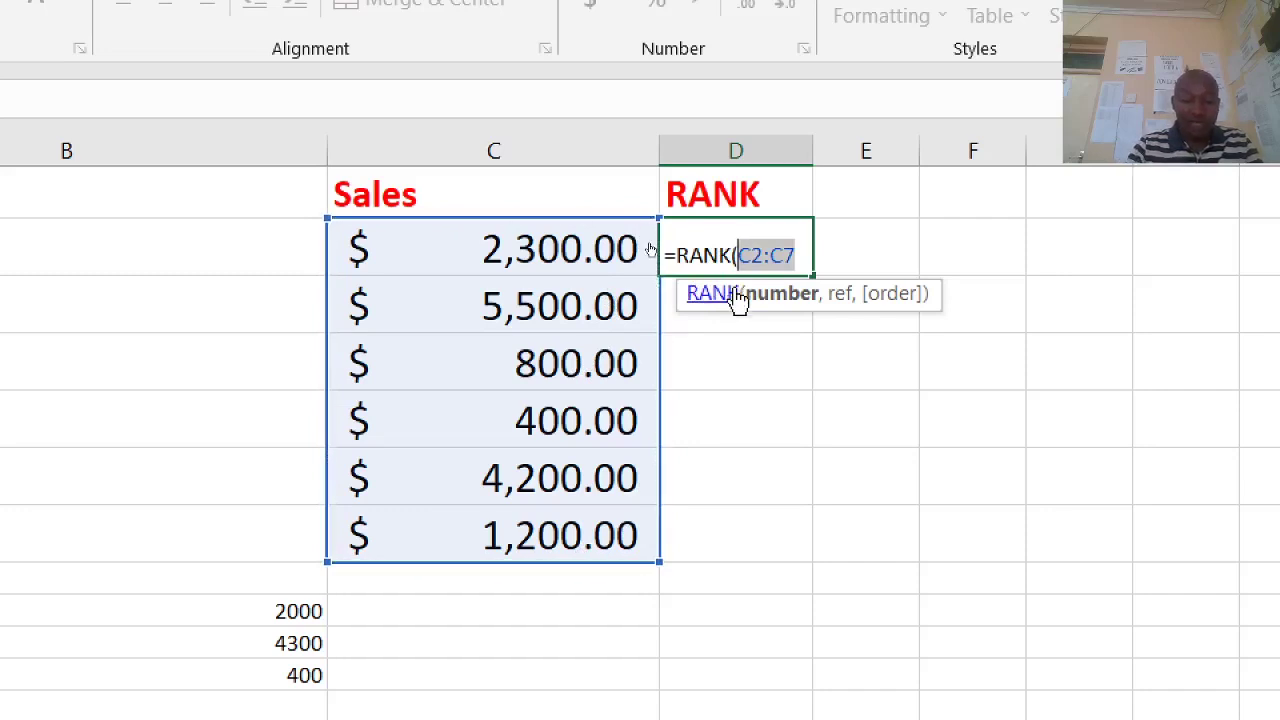
{"action": "type", "text": "C"}
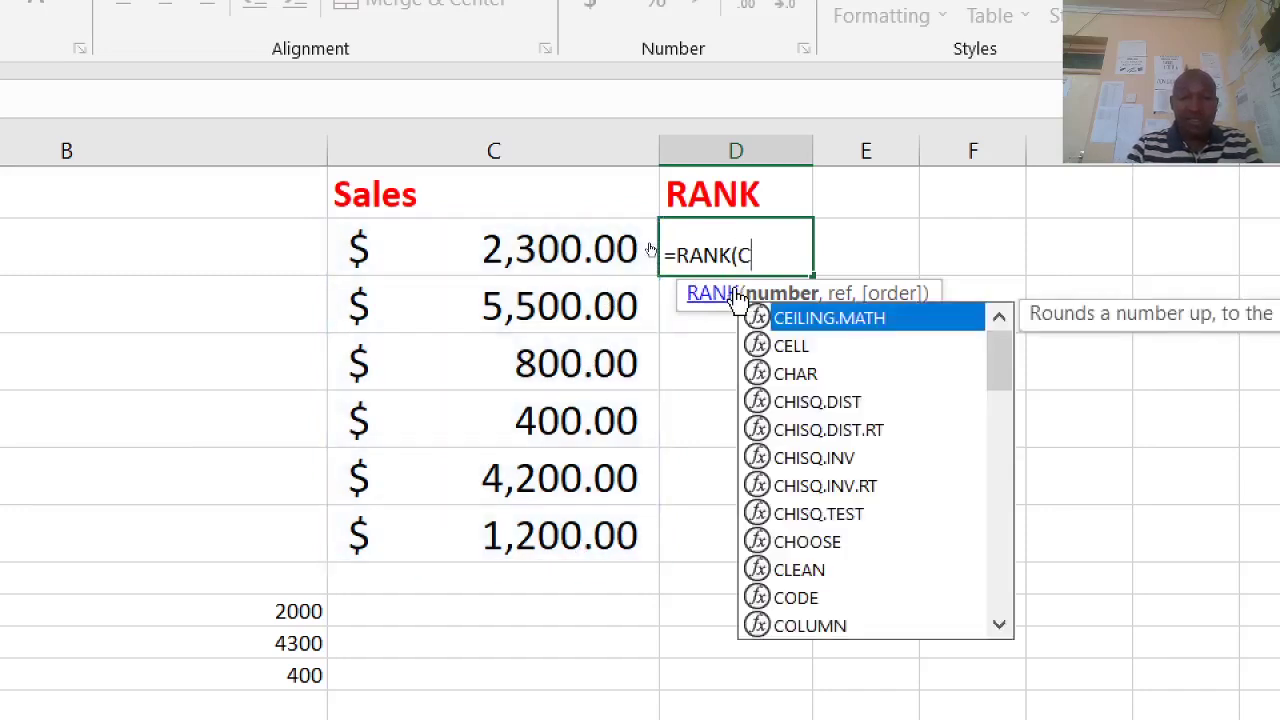
{"action": "type", "text": "2,"}
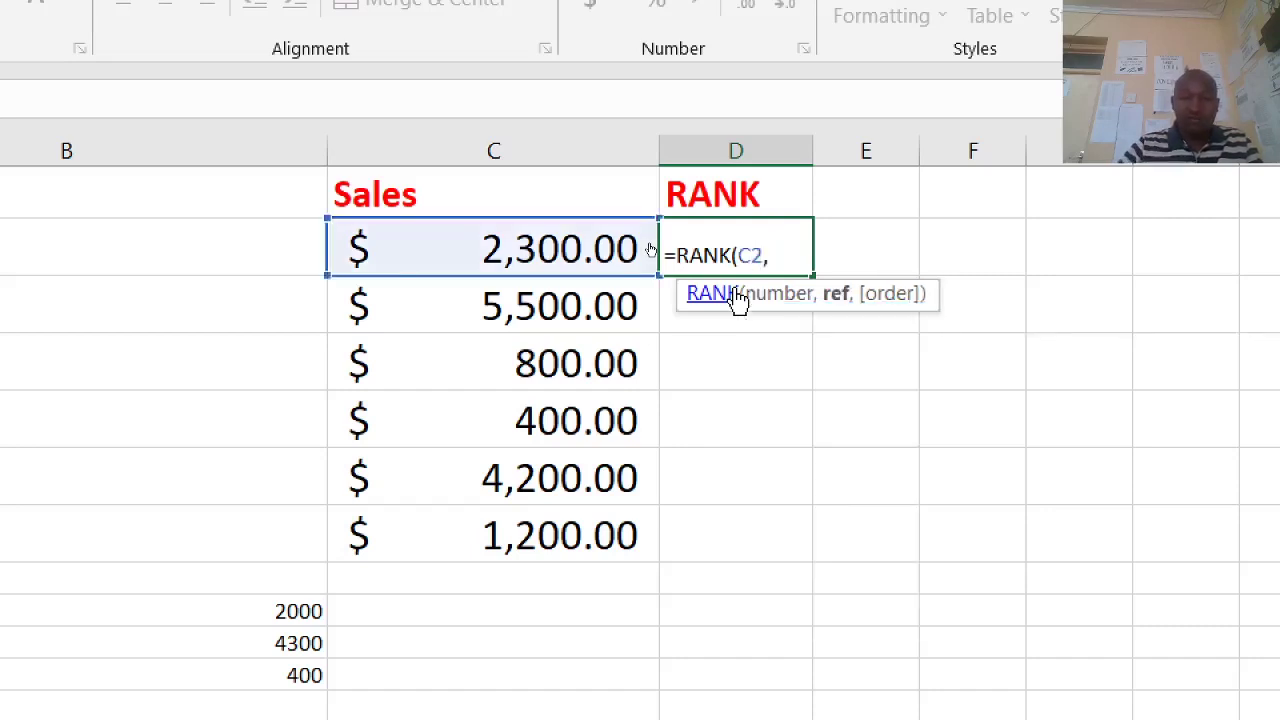
- Set the sales figures C2:C7 as the reference range of the RANK formula
{"action": "left_click", "coordinate": [594, 248]}
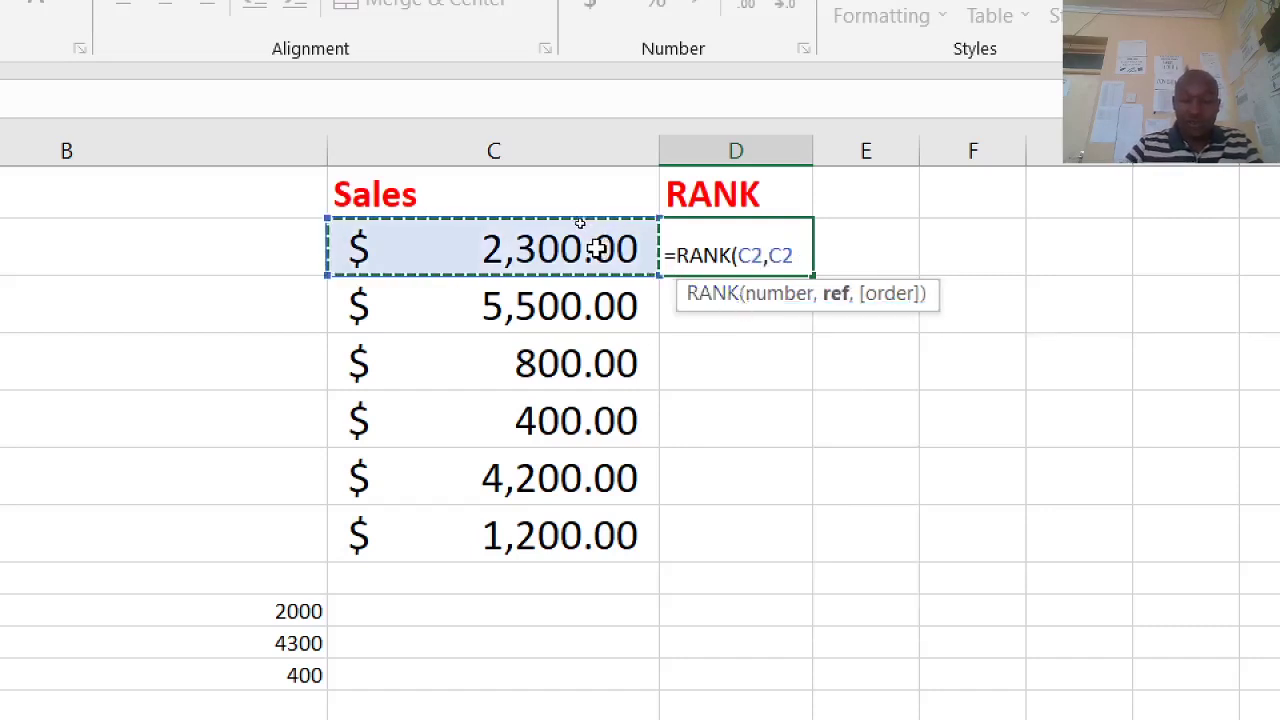
{"action": "type", "text": ":"}
{"action": "left_click", "coordinate": [590, 248]}
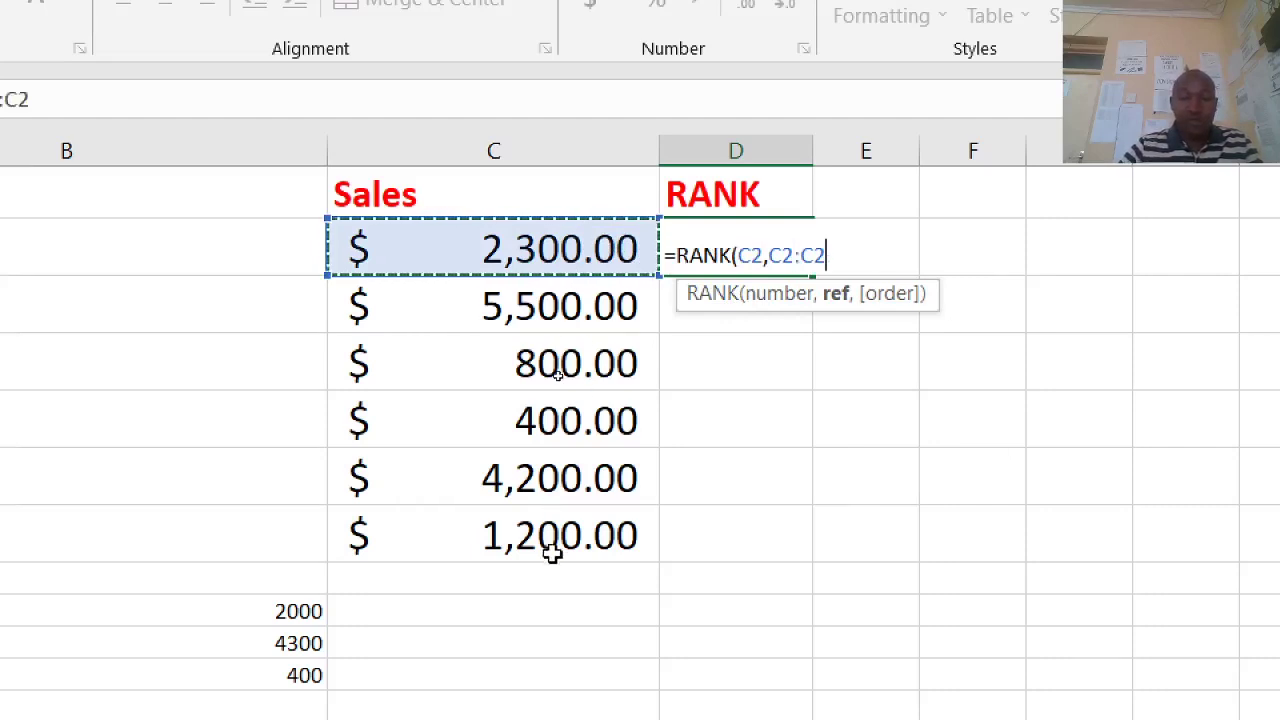
{"action": "left_click_drag", "start_coordinate": [552, 553], "coordinate": [551, 546]}
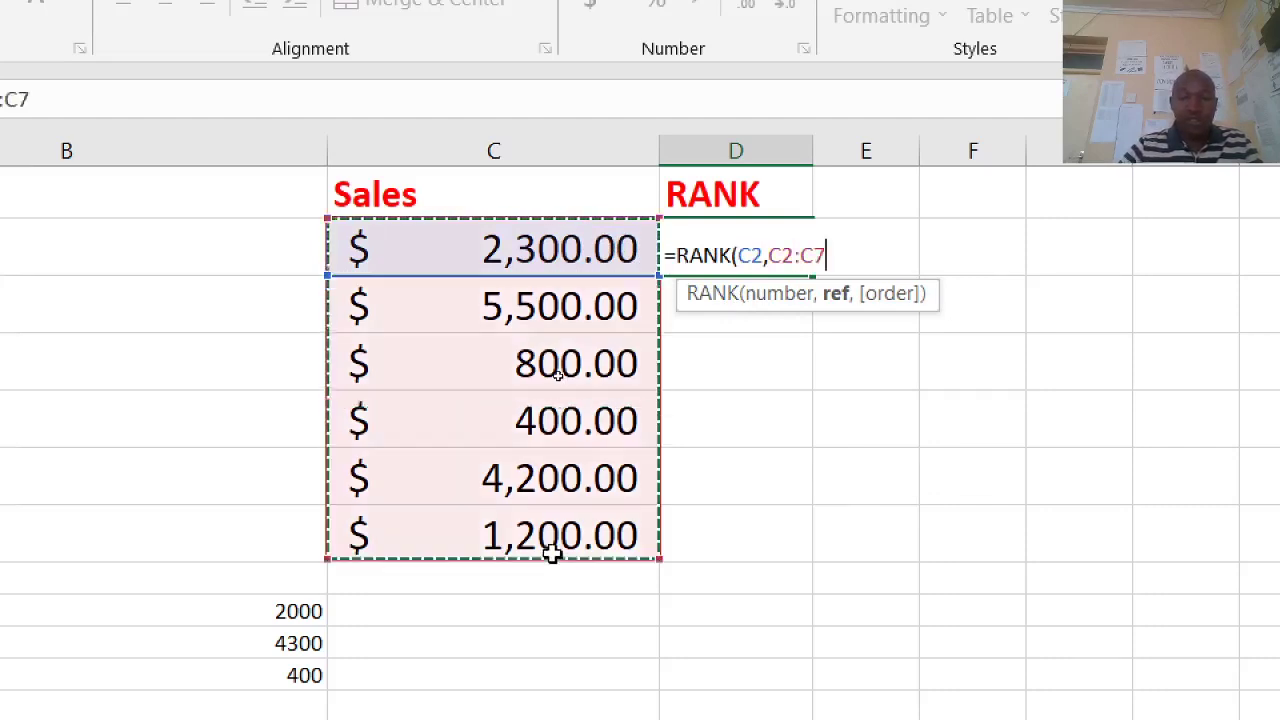
- Make the RANK reference range absolute as $C$2:$C$7
{"action": "double_click", "coordinate": [777, 253]}
{"action": "left_click", "coordinate": [760, 255]}
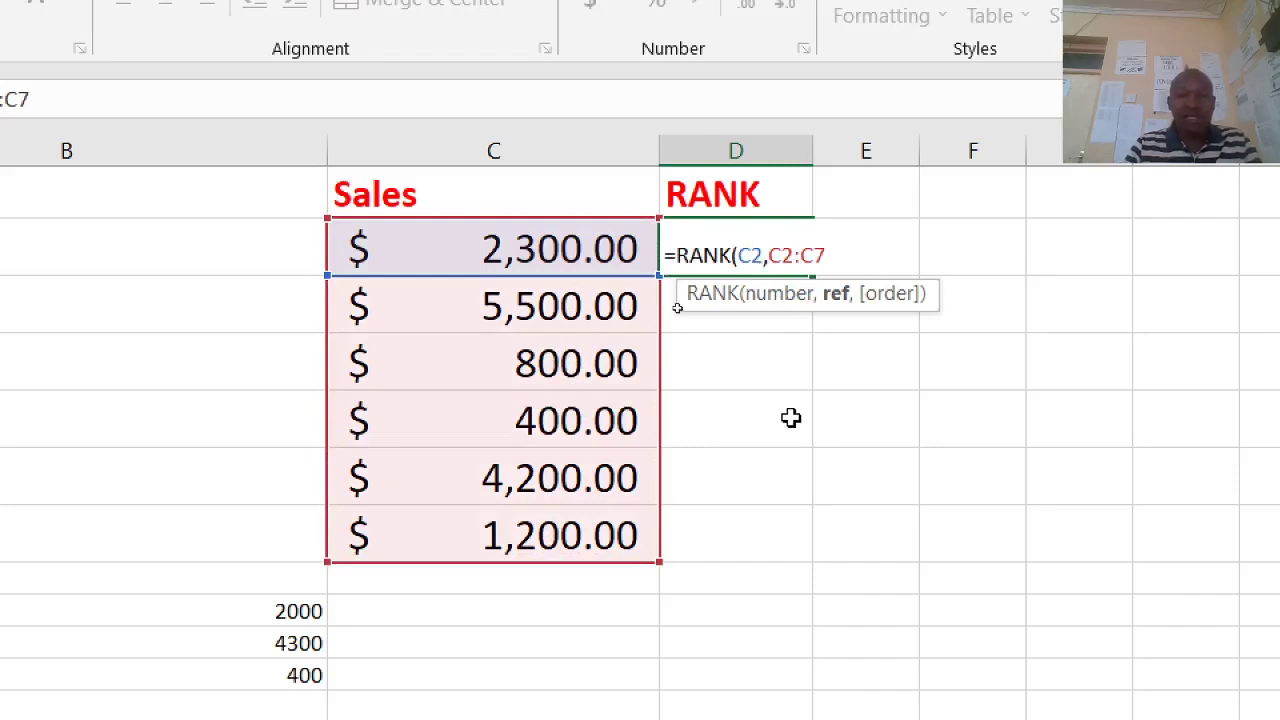
{"action": "type", "text": "$"}
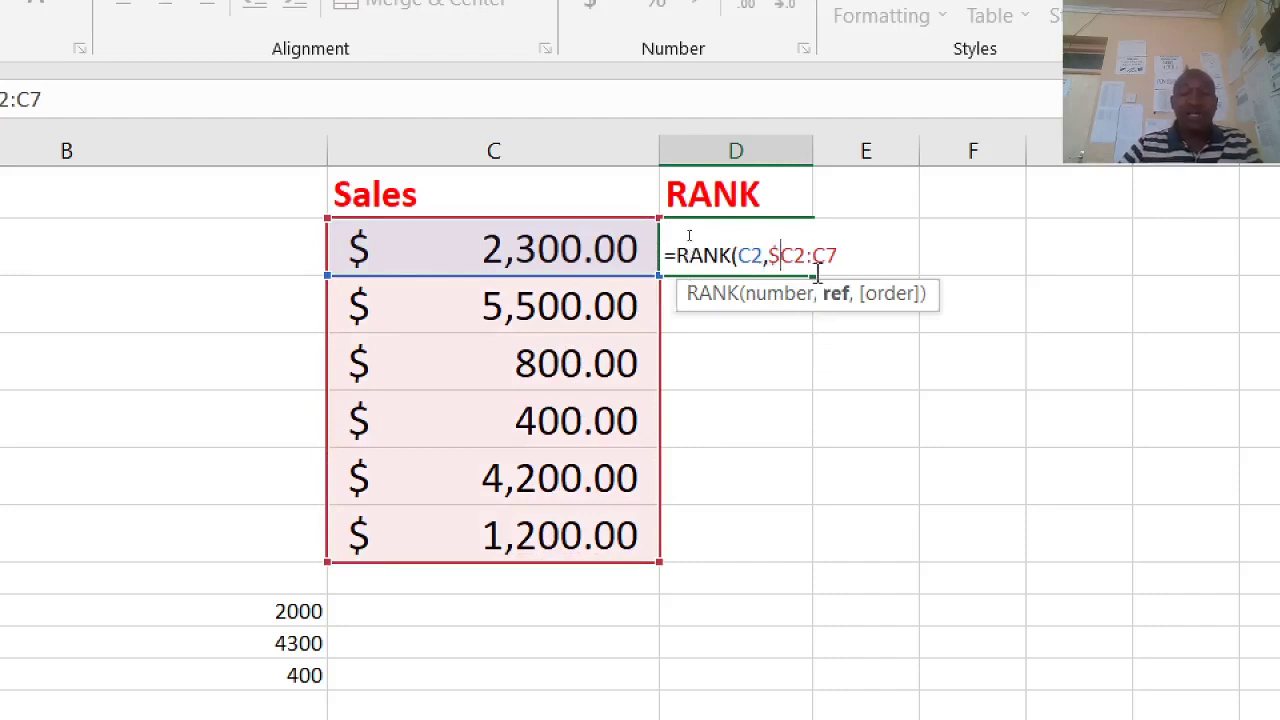
{"action": "key", "text": "Right"}
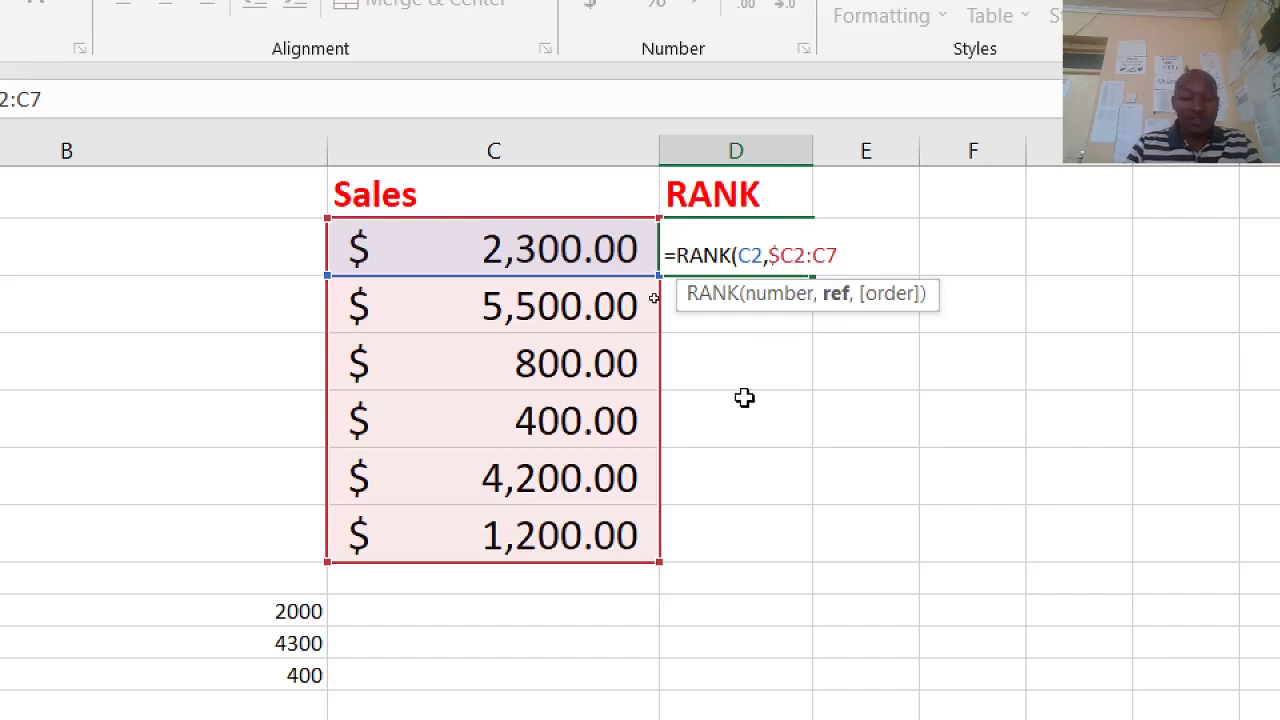
{"action": "type", "text": "$"}
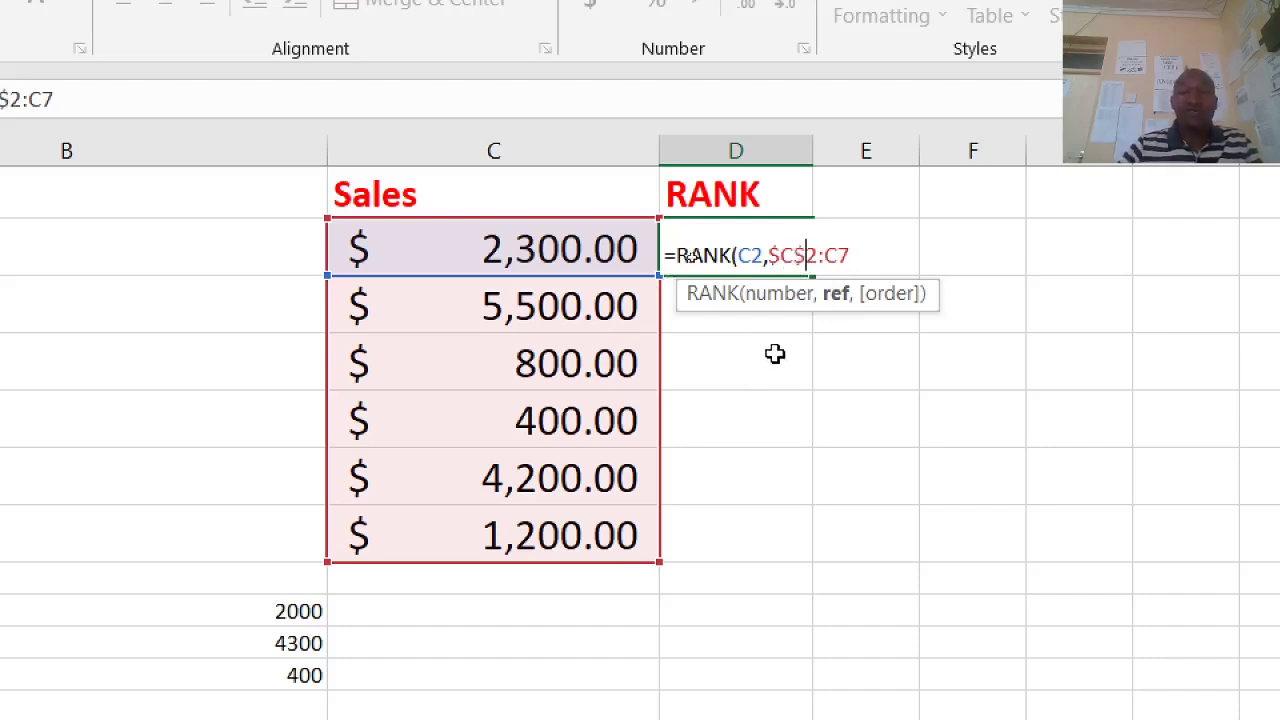
{"action": "left_click", "coordinate": [827, 255]}
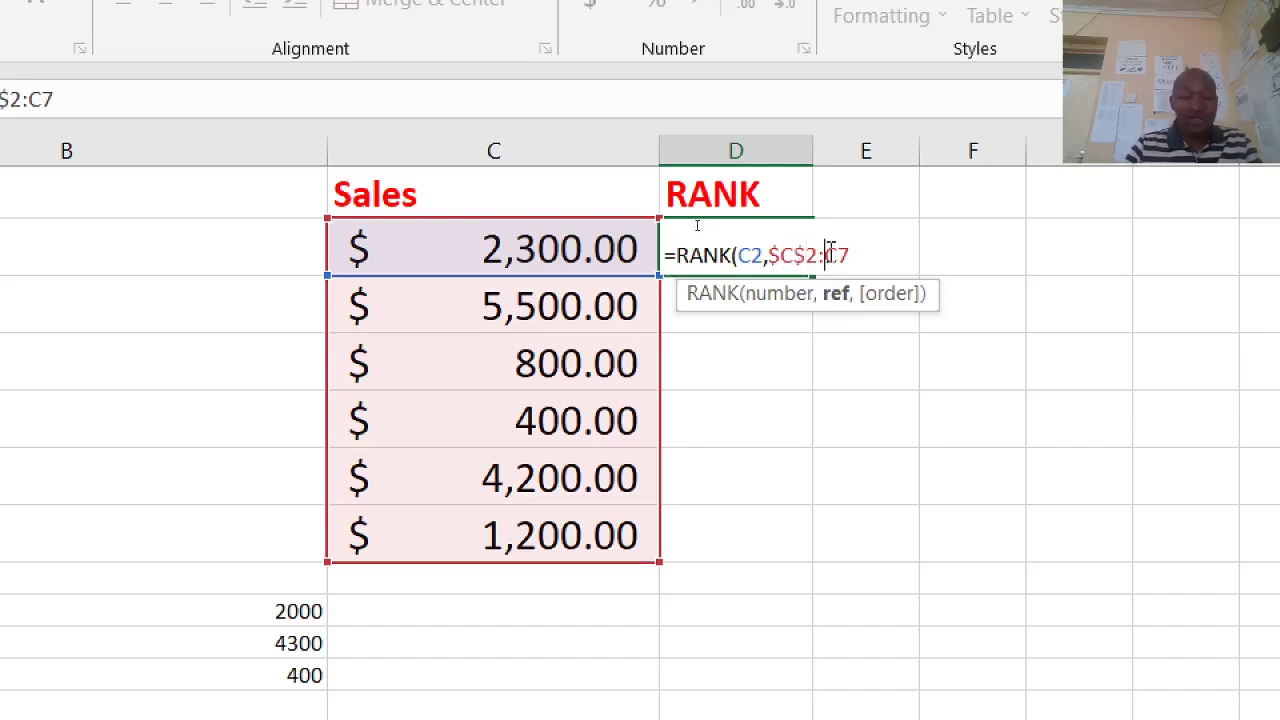
{"action": "type", "text": "$"}
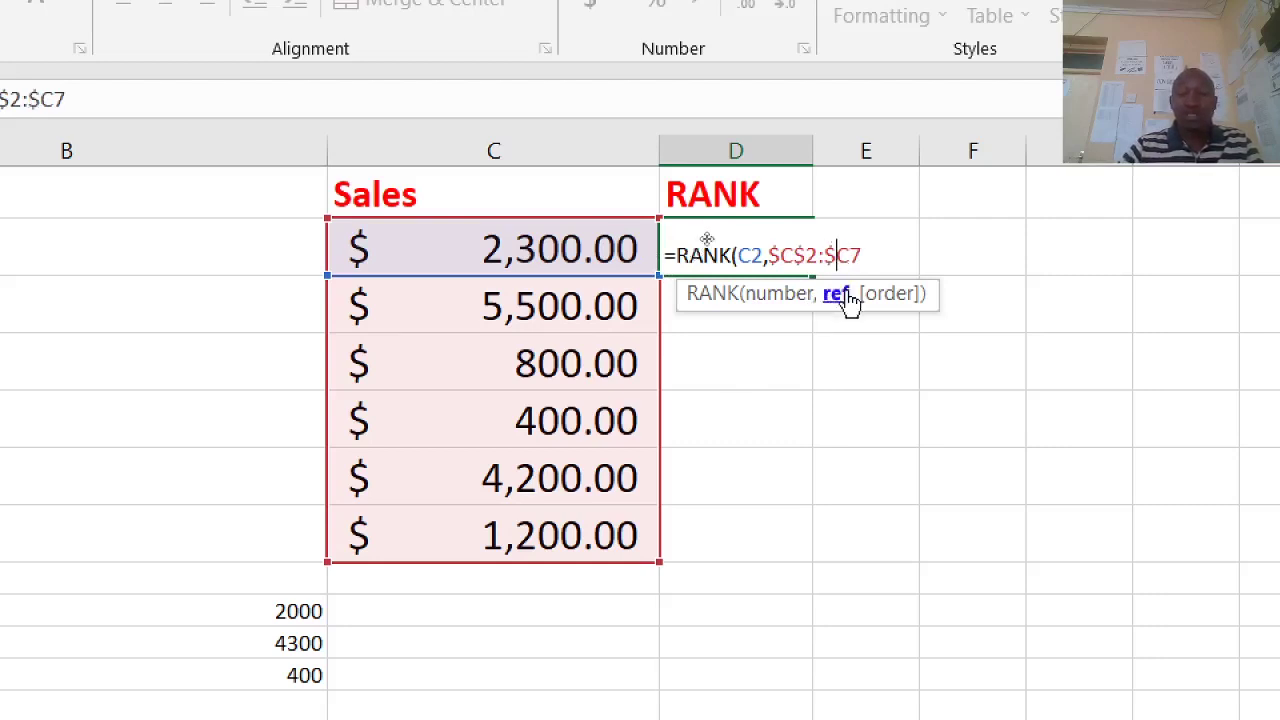
{"action": "left_click", "coordinate": [853, 255]}
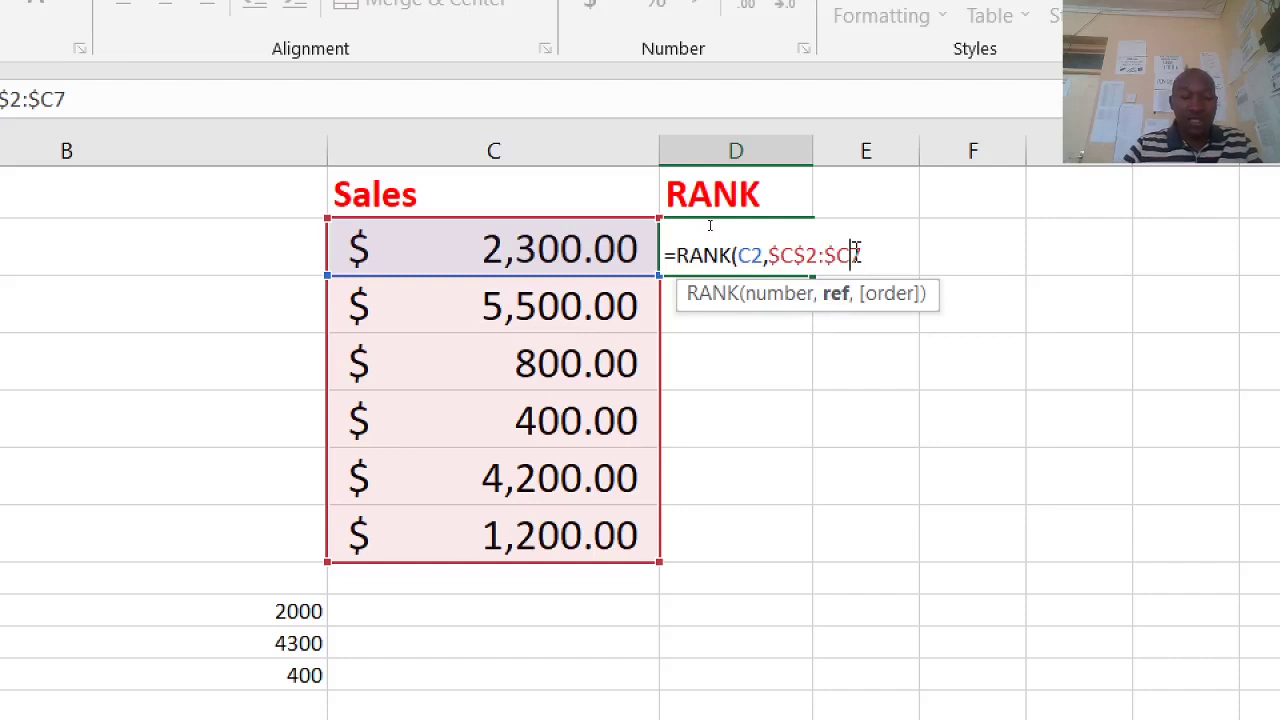
{"action": "type", "text": "$"}
{"action": "left_click", "coordinate": [880, 255]}
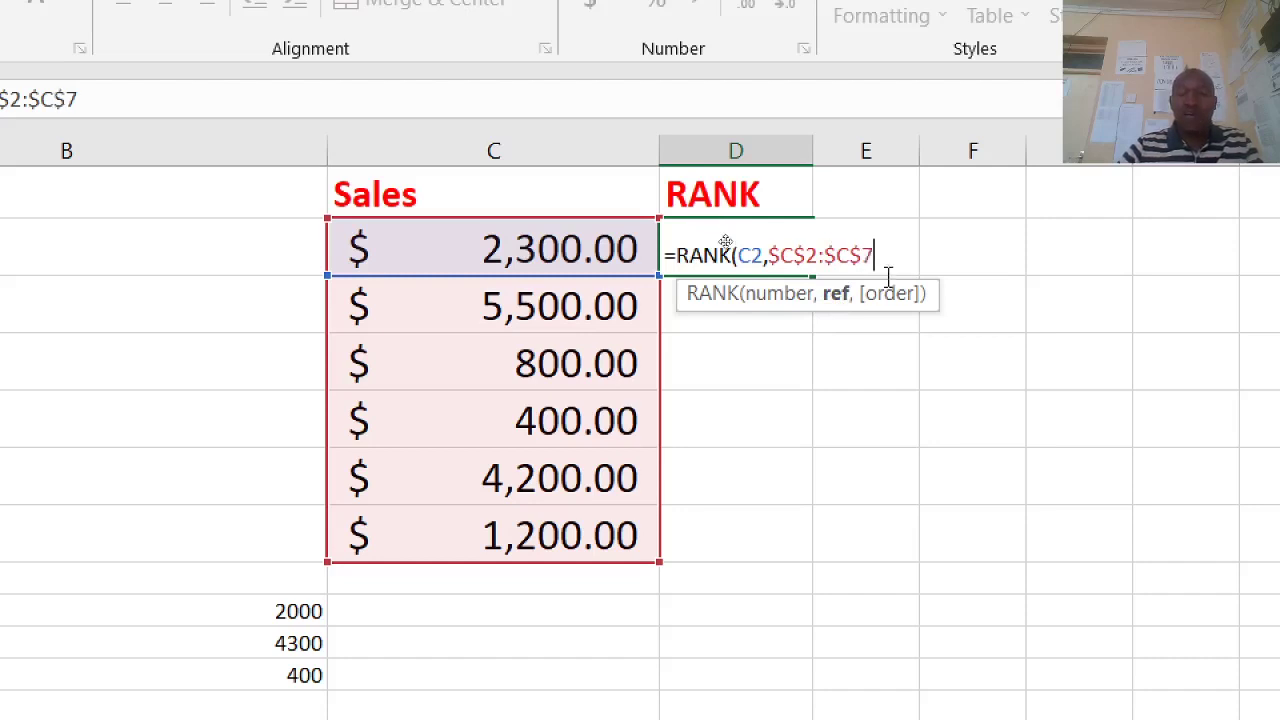
- Set the rank order to 0 for descending, close the RANK formula and enter it
{"action": "type", "text": ","}
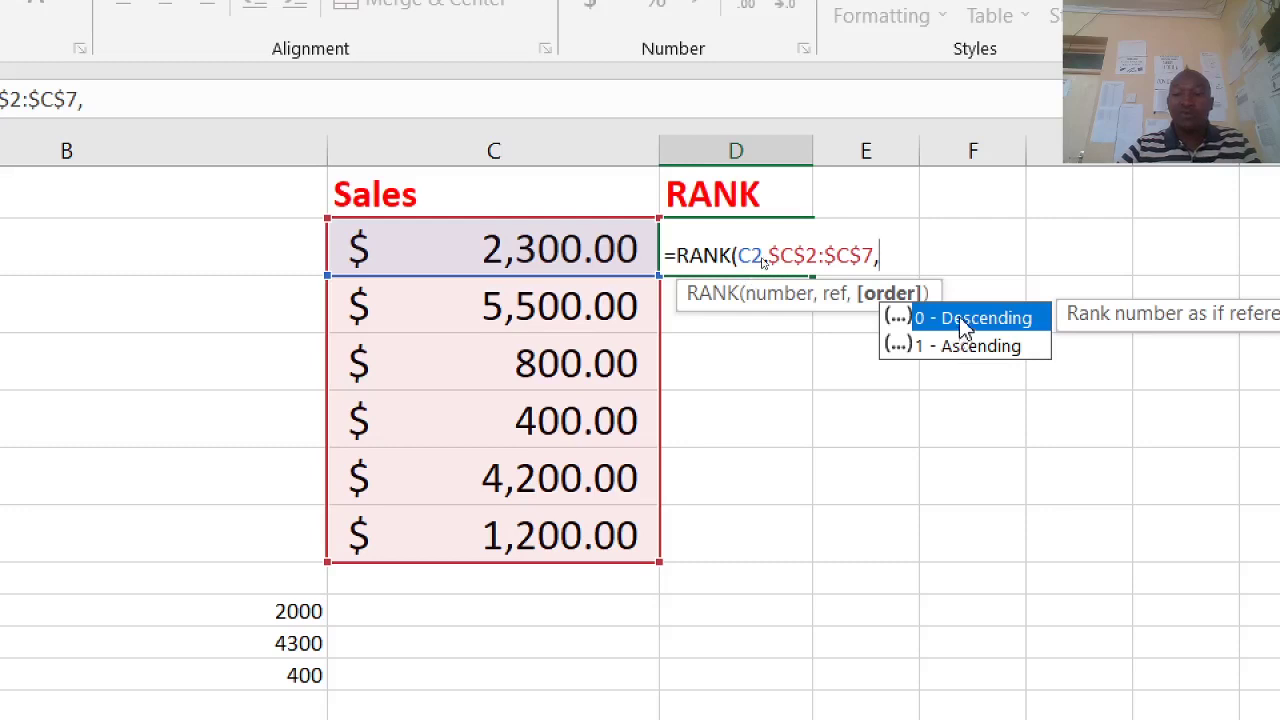
{"action": "type", "text": "0"}
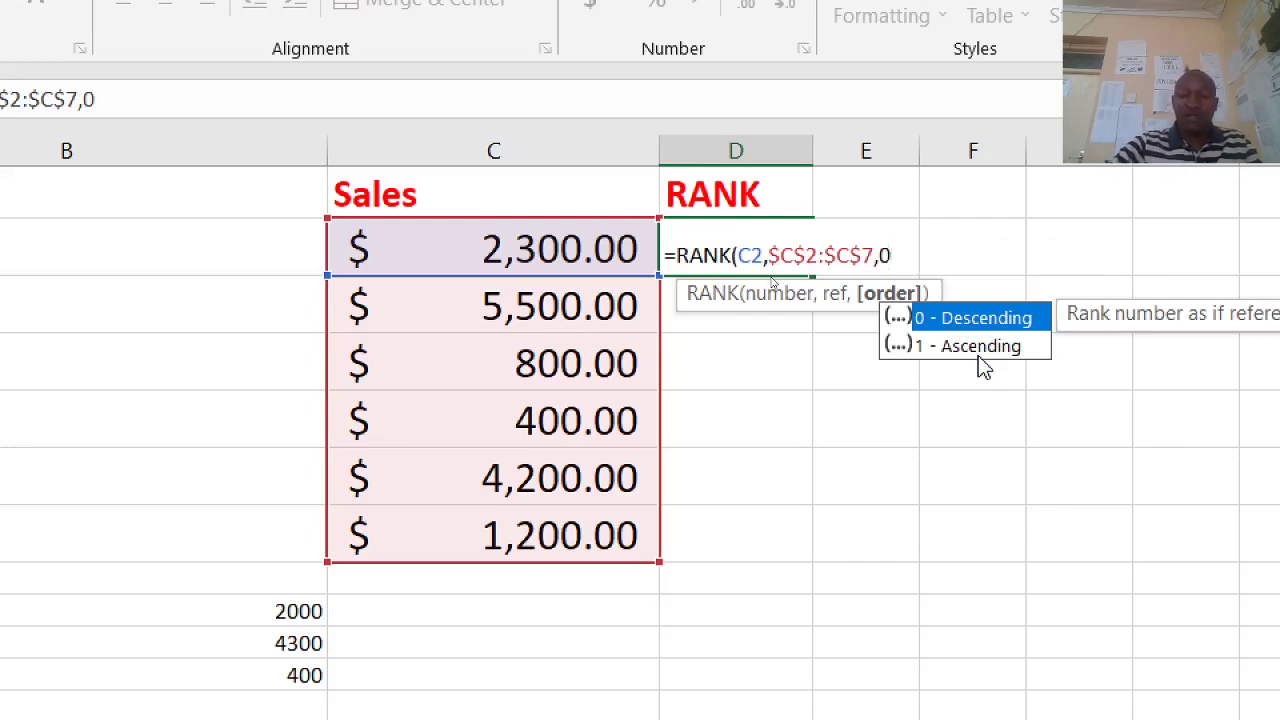
{"action": "type", "text": "("}
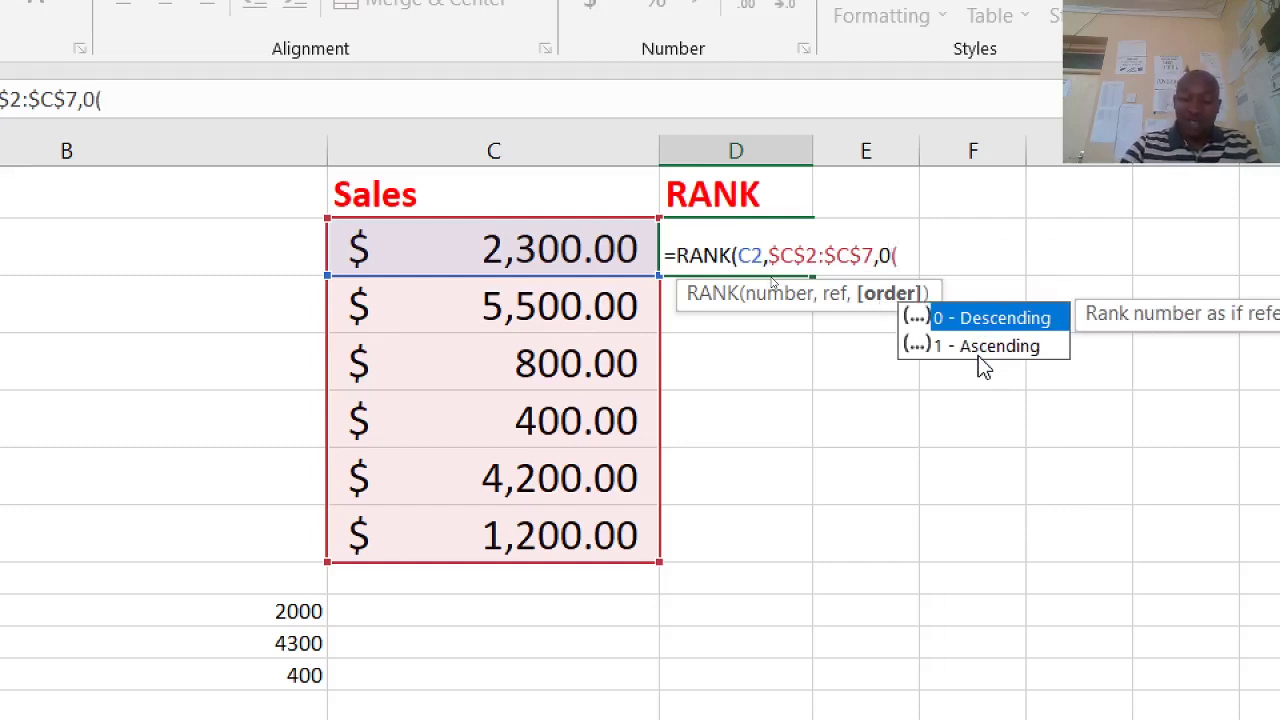
{"action": "key", "text": "BackSpace"}
{"action": "type", "text": ")"}
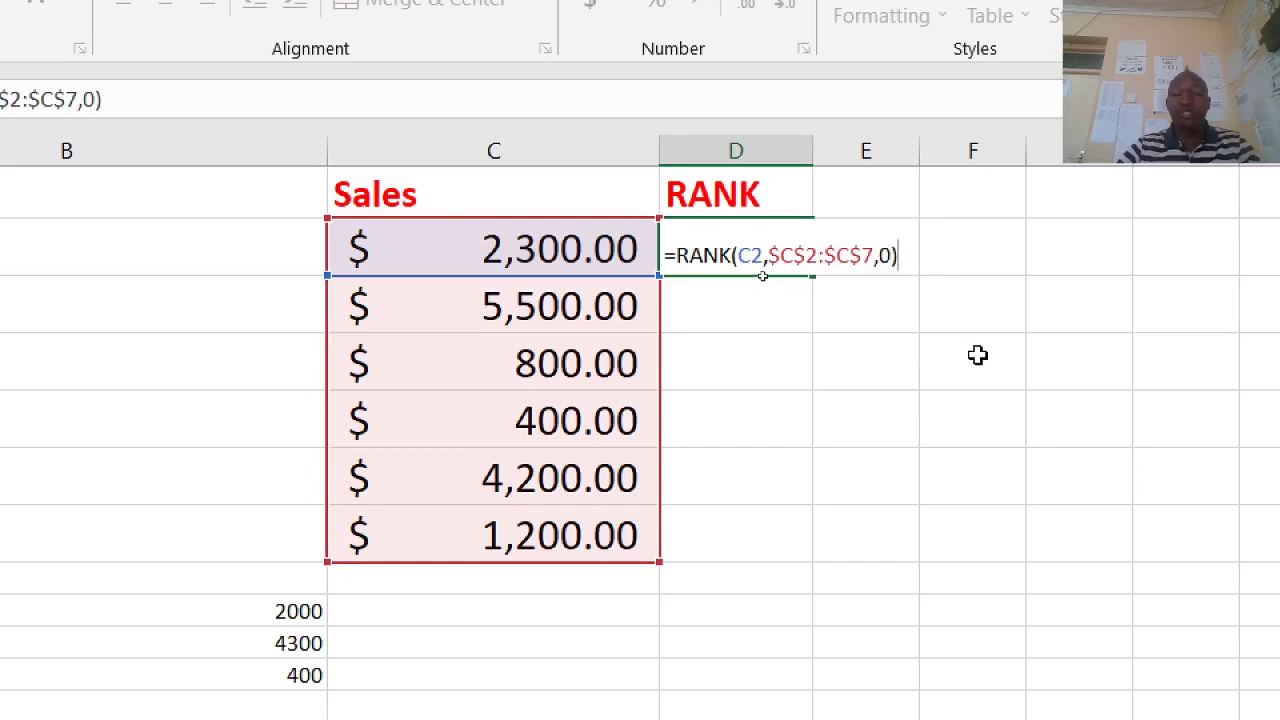
{"action": "key", "text": "Return"}
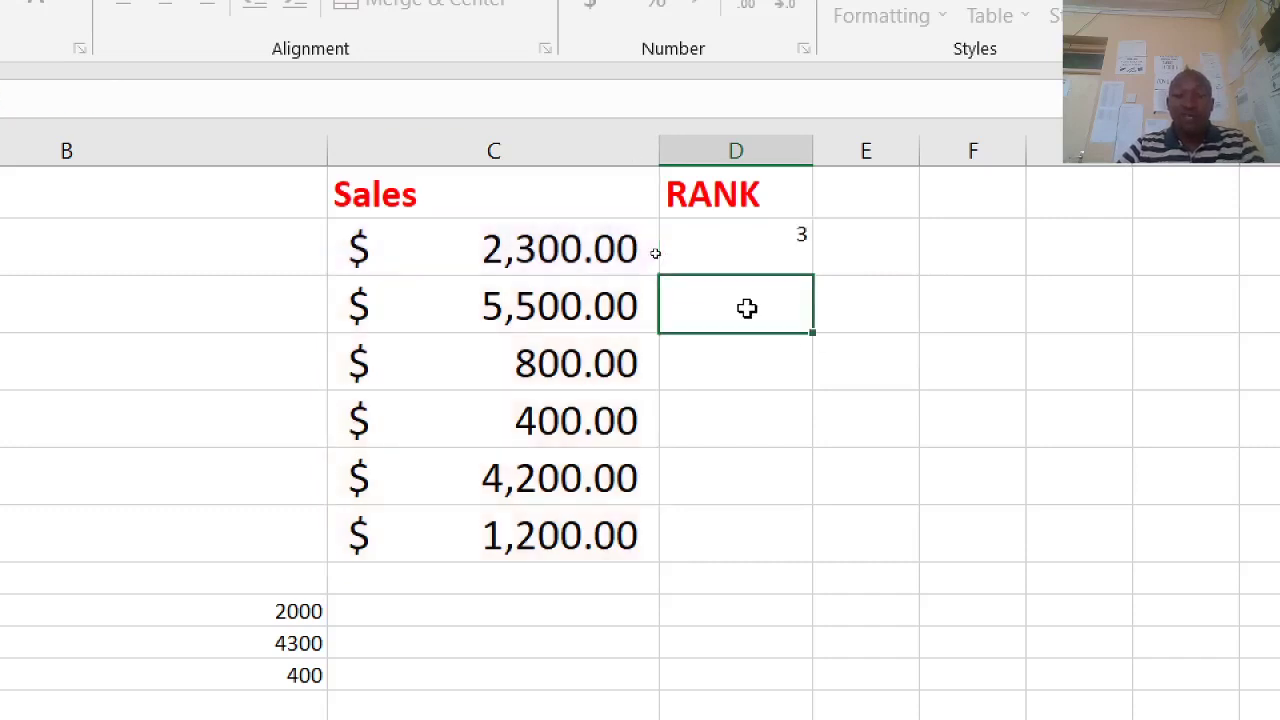
- Copy the RANK formula from D2 down through D7 and review the formula in D2
{"action": "left_click", "coordinate": [772, 248]}
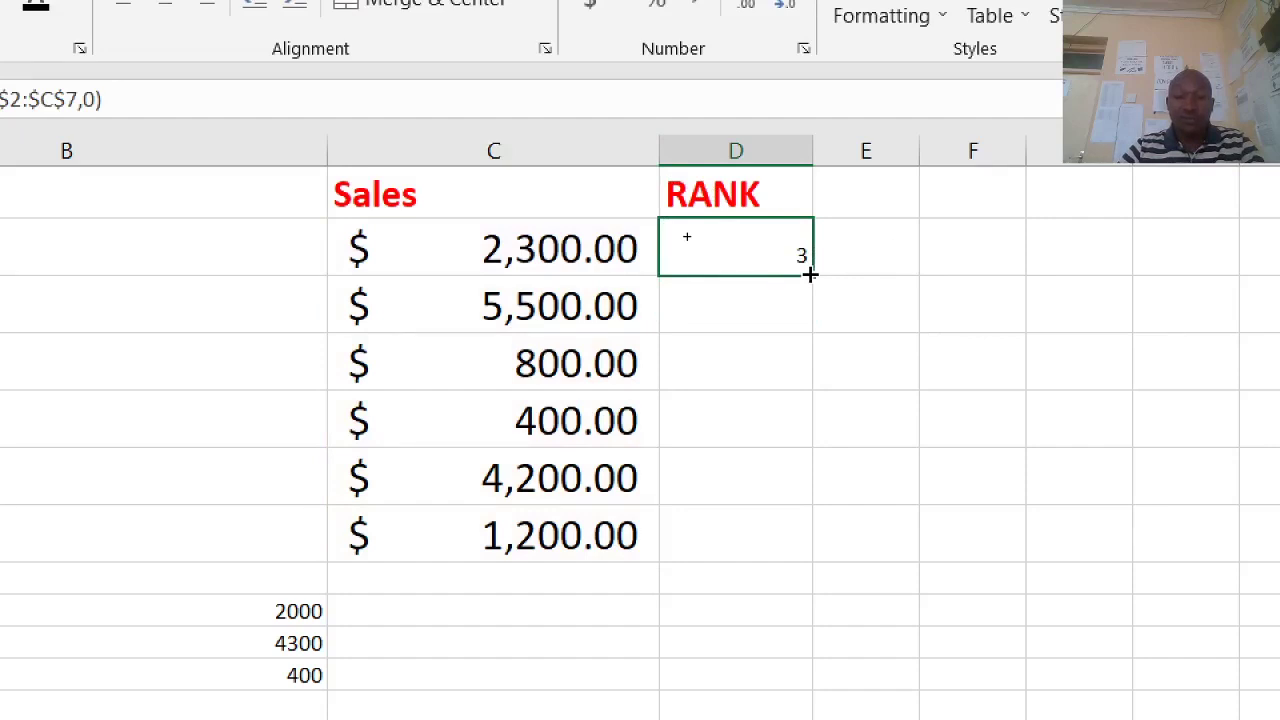
{"action": "left_click_drag", "start_coordinate": [810, 273], "coordinate": [788, 553]}
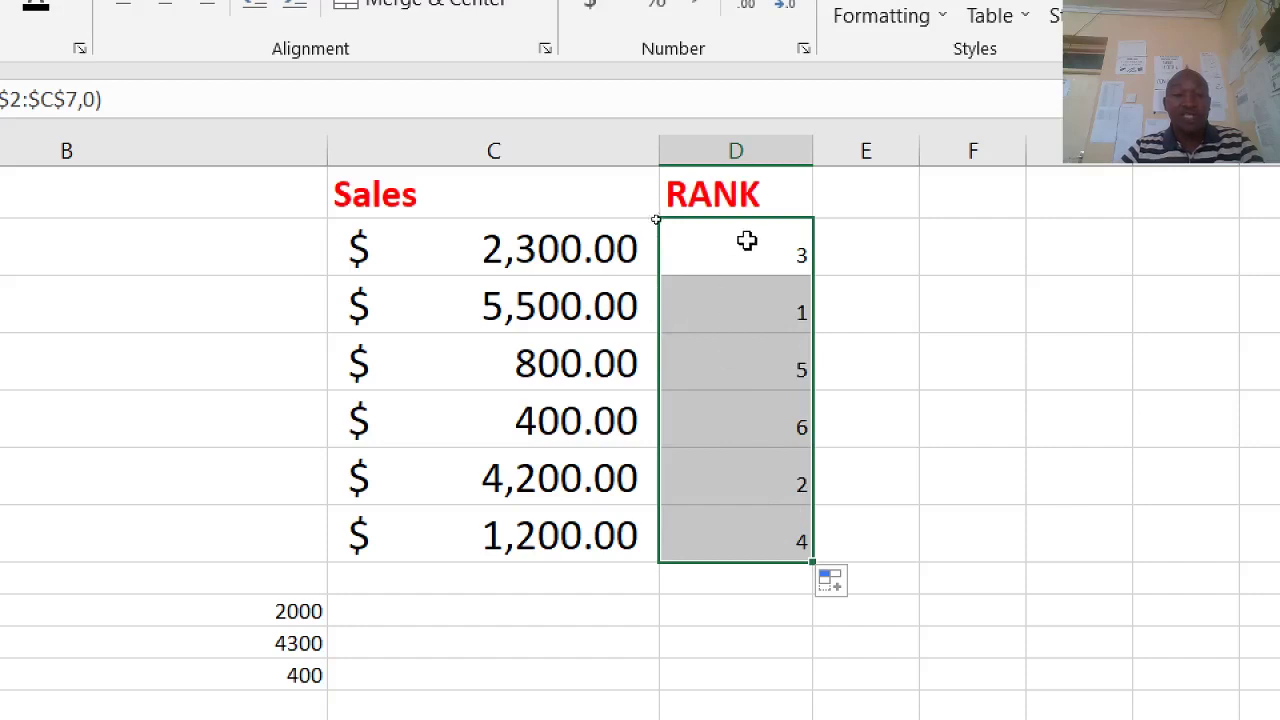
{"action": "left_click", "coordinate": [747, 241]}
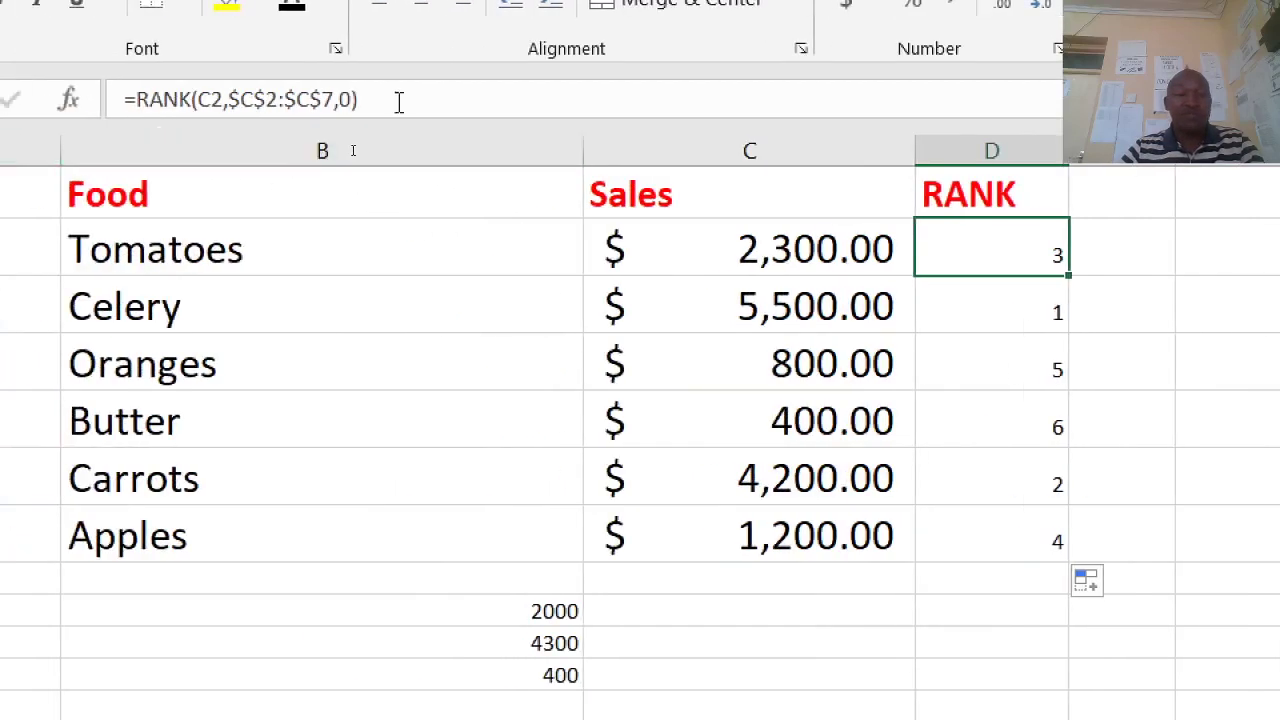
{"action": "left_click", "coordinate": [398, 100]}
{"action": "left_click_drag", "start_coordinate": [398, 100], "coordinate": [124, 100]}
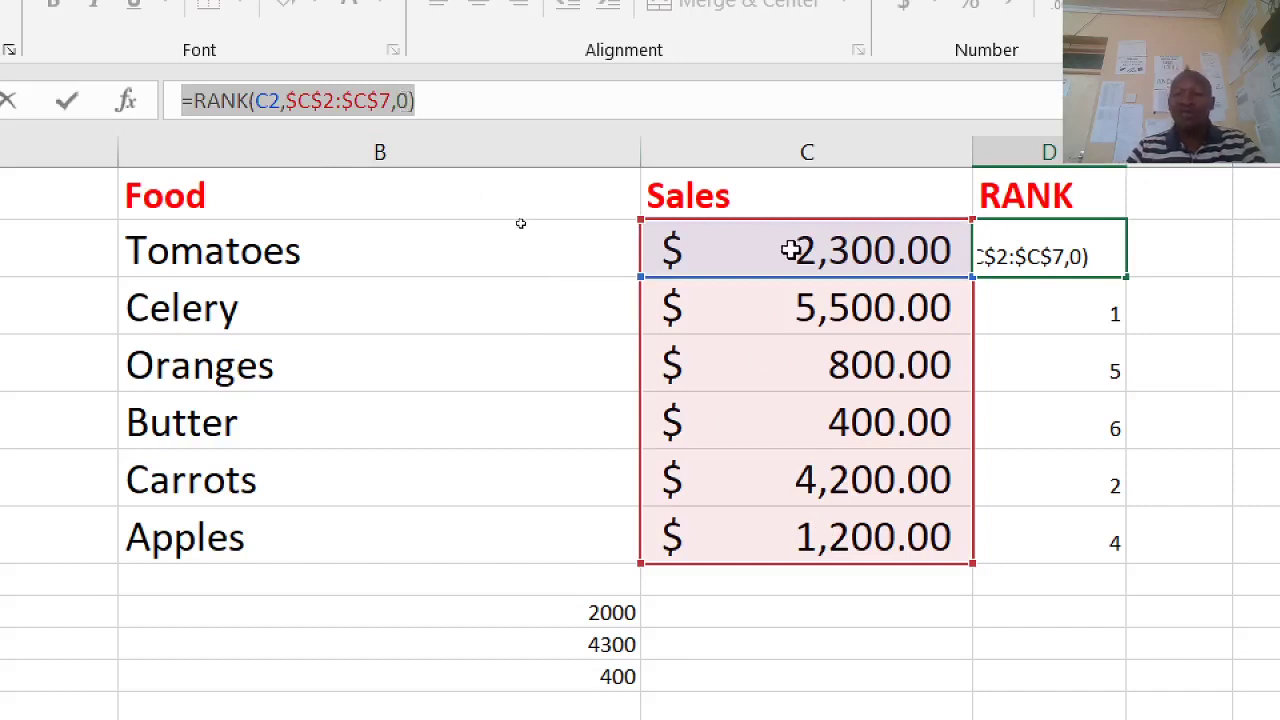
{"action": "key", "text": "Return"}
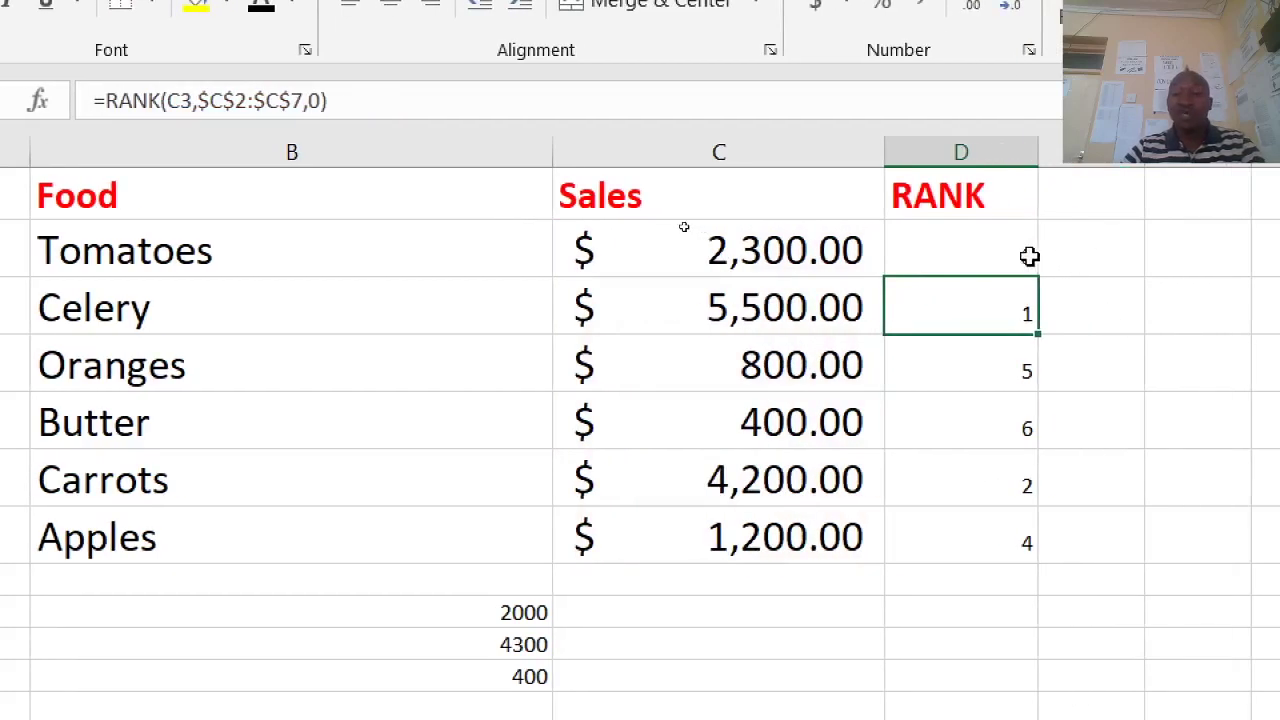
{"action": "left_click_drag", "start_coordinate": [1030, 256], "coordinate": [993, 566]}
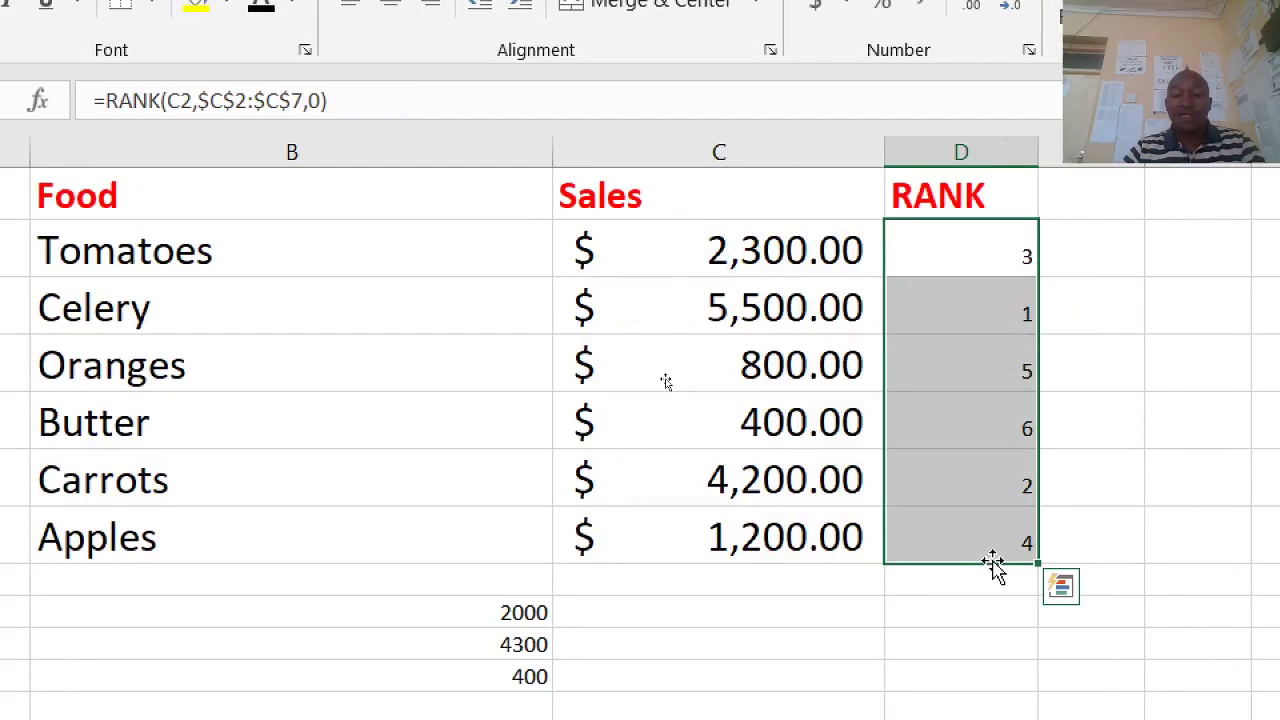
- Enter an additional sales figure of 10000 in cell C8, below the Apples sales
{"action": "left_click", "coordinate": [766, 582]}
{"action": "type", "text": "1"}
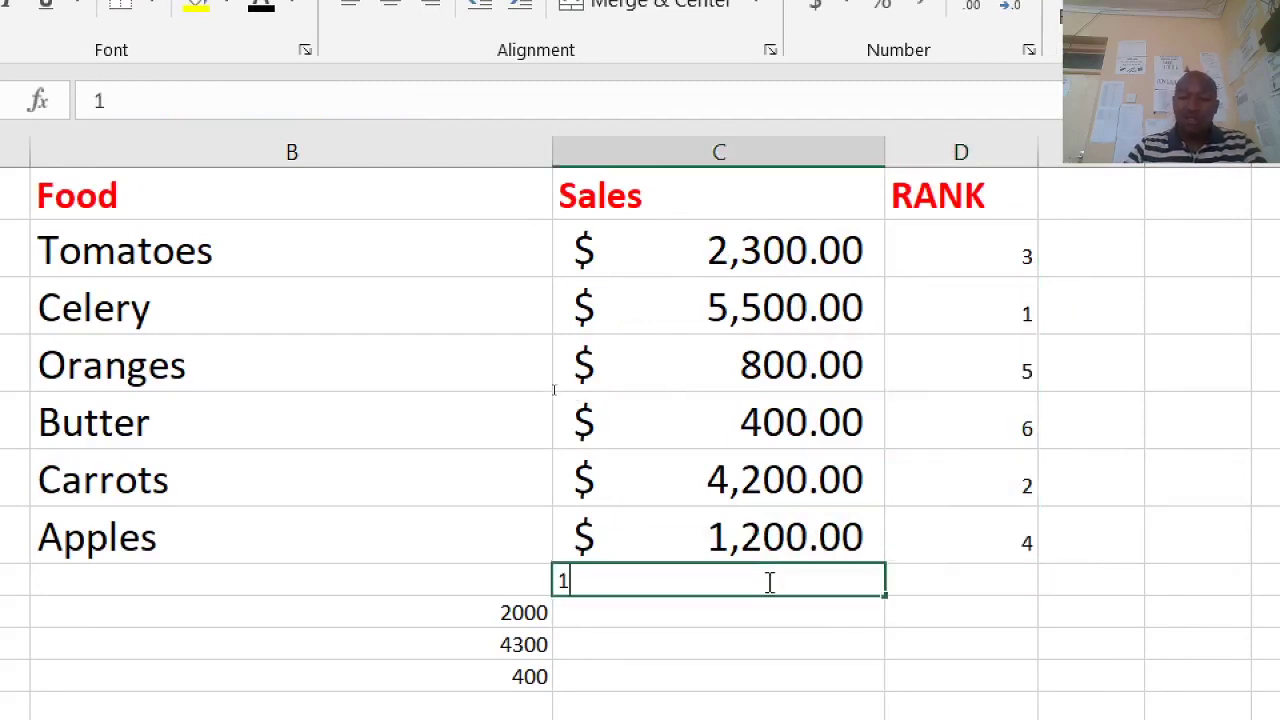
{"action": "type", "text": "0000"}
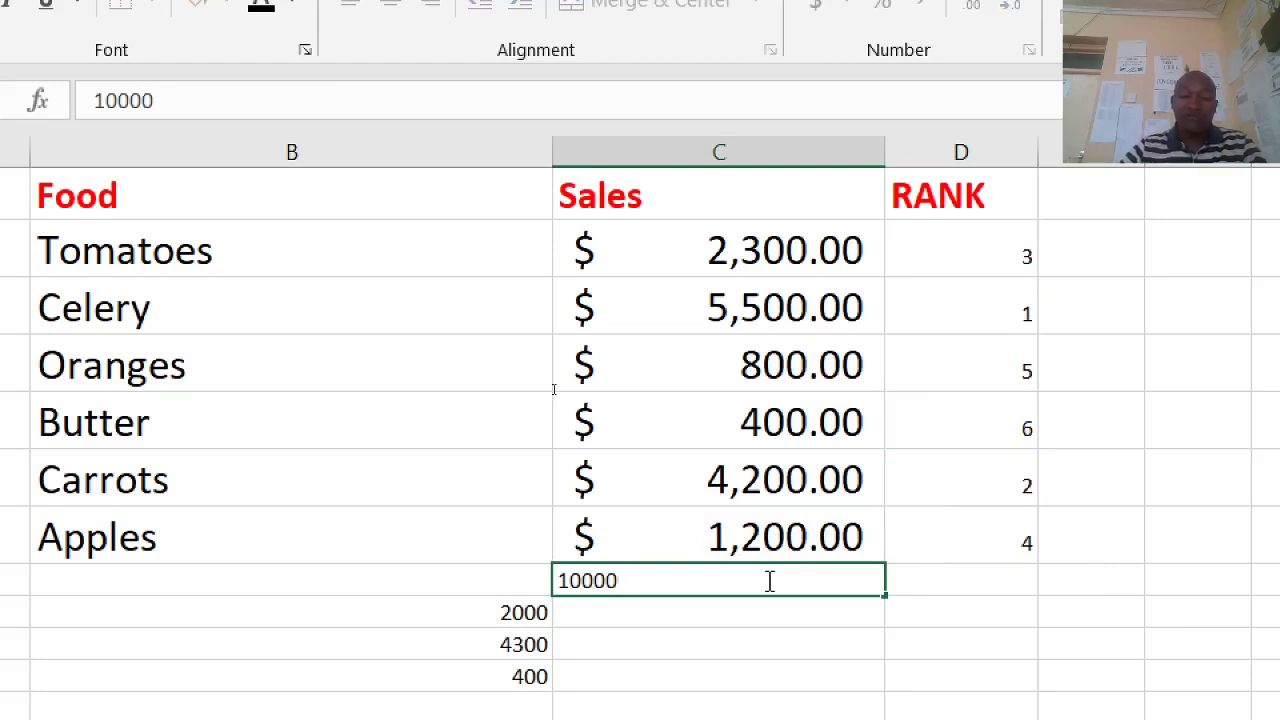
{"action": "key", "text": "Return"}
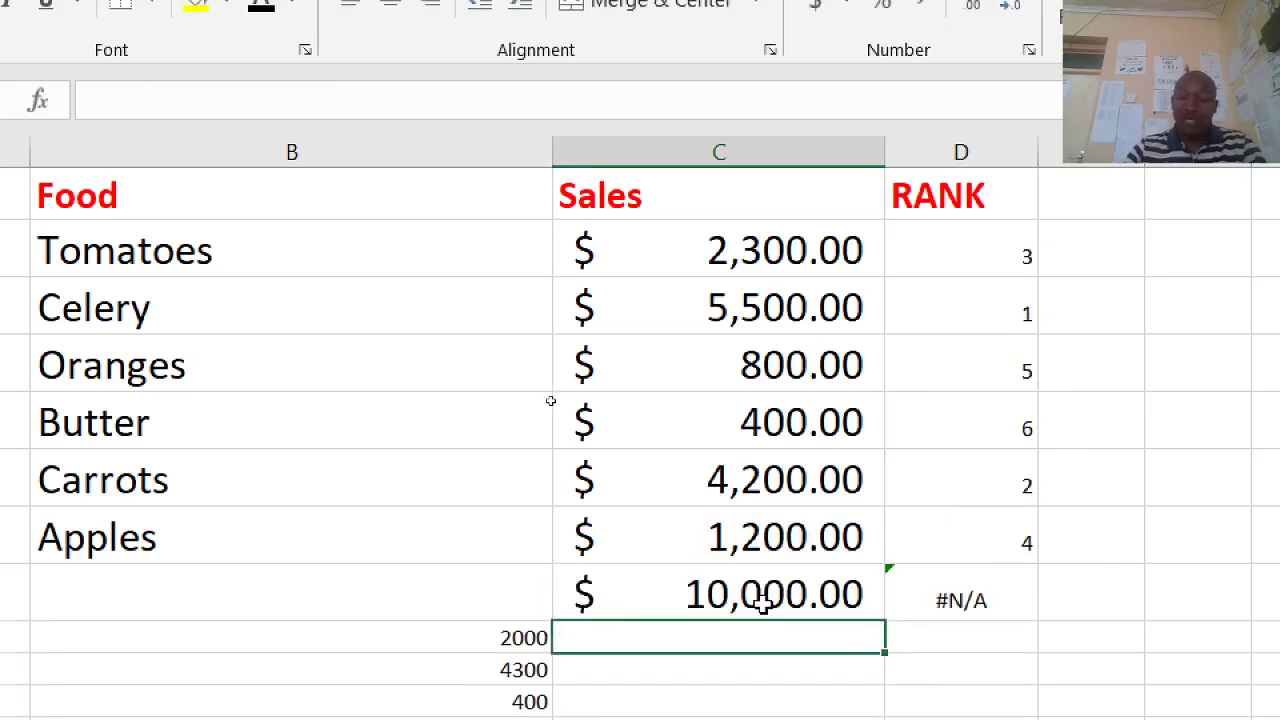
- Enter a further sales figure of 8500 in C9, copy the RANK formula from D2 down through D10, and check the formula in D8
{"action": "type", "text": "8500"}
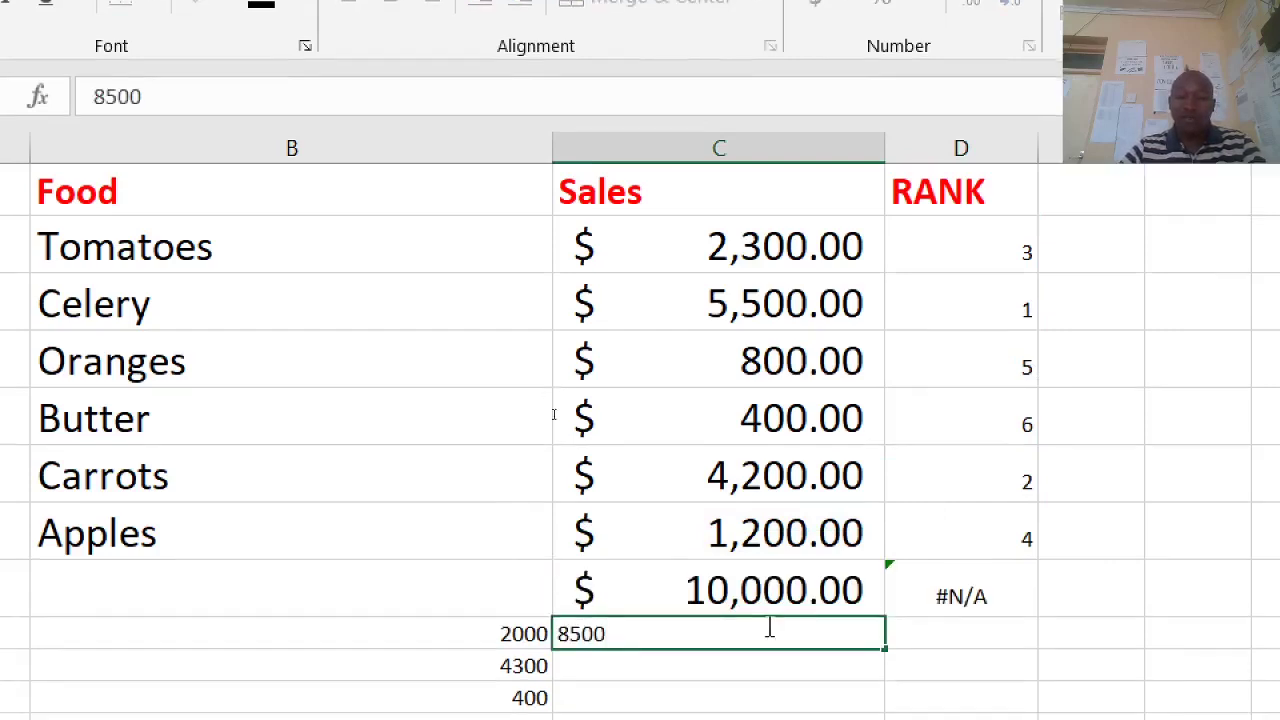
{"action": "key", "text": "Return"}
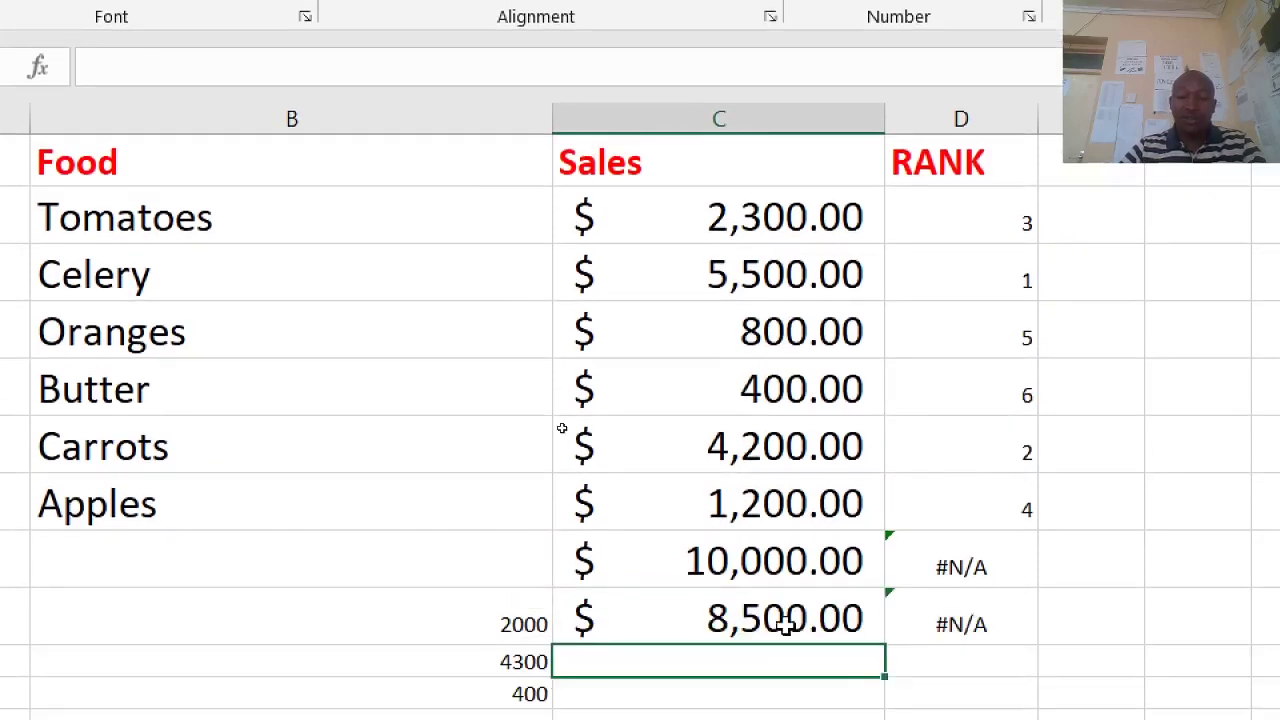
{"action": "left_click", "coordinate": [1000, 218]}
{"action": "left_click_drag", "start_coordinate": [1042, 244], "coordinate": [1036, 676]}
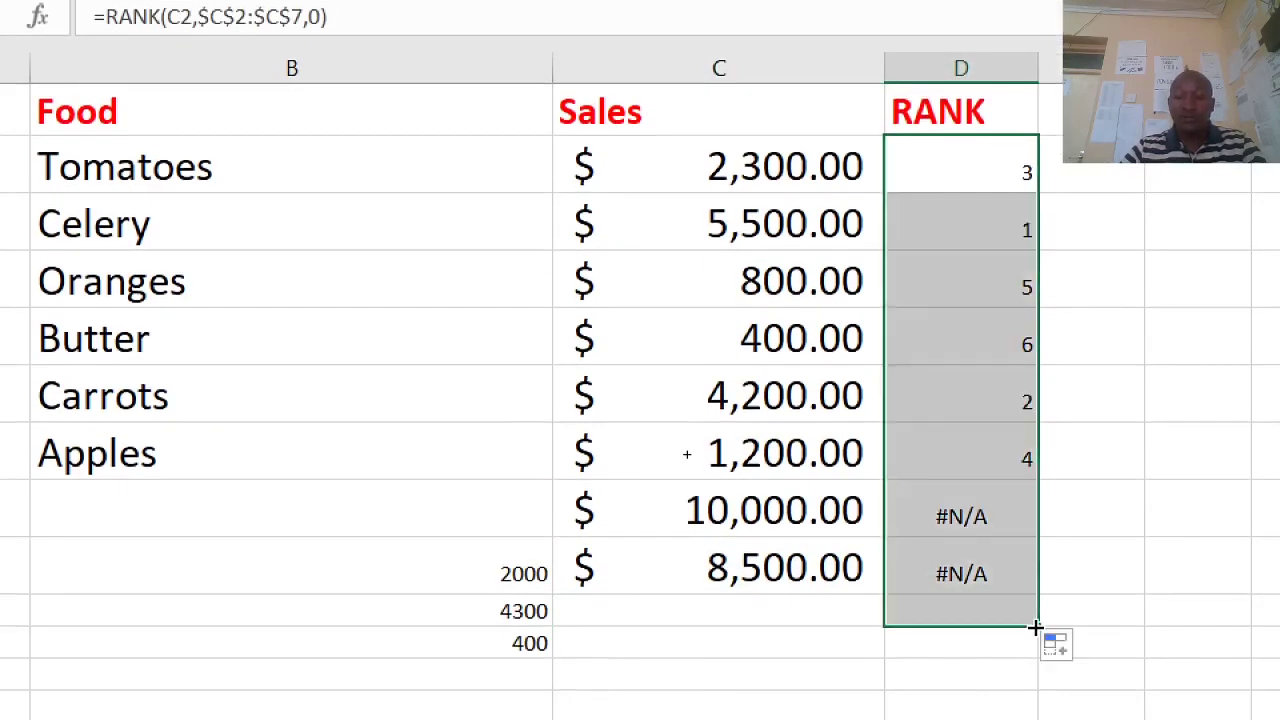
{"action": "left_click", "coordinate": [985, 516]}
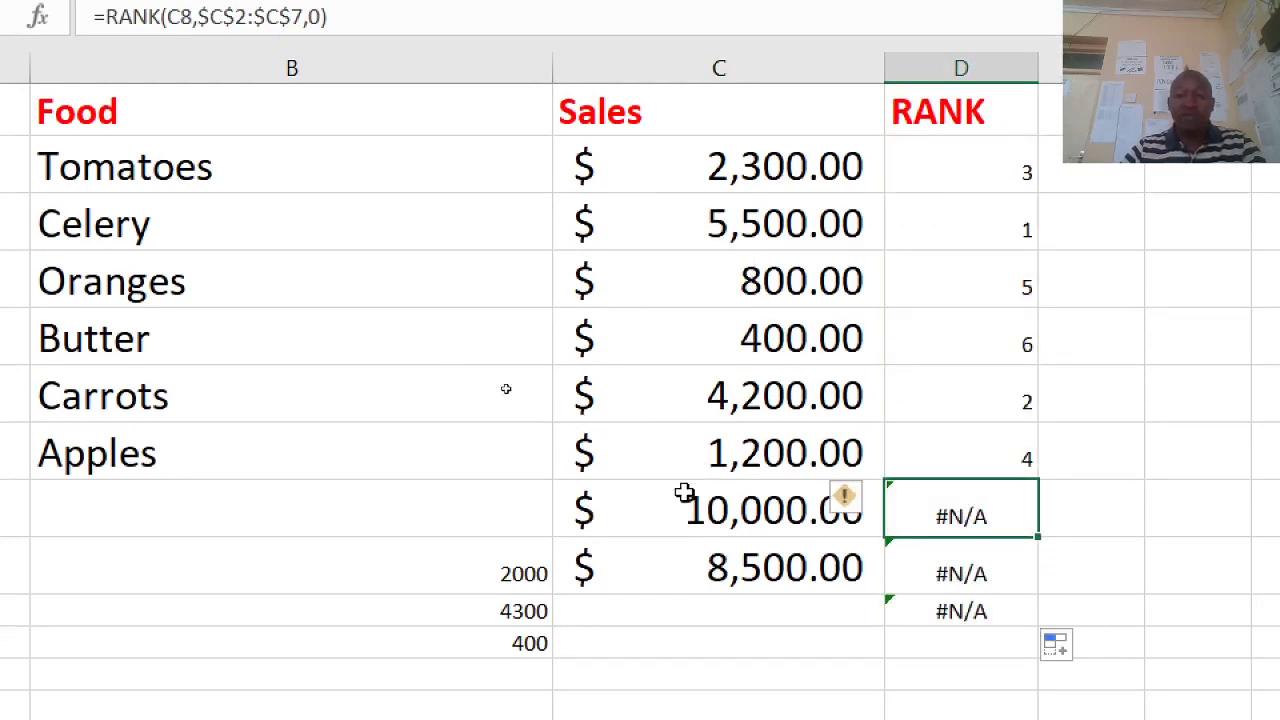
- Clear the added test sales figures and their rank formulas from C8:D10
{"action": "left_click_drag", "start_coordinate": [609, 500], "coordinate": [974, 611]}
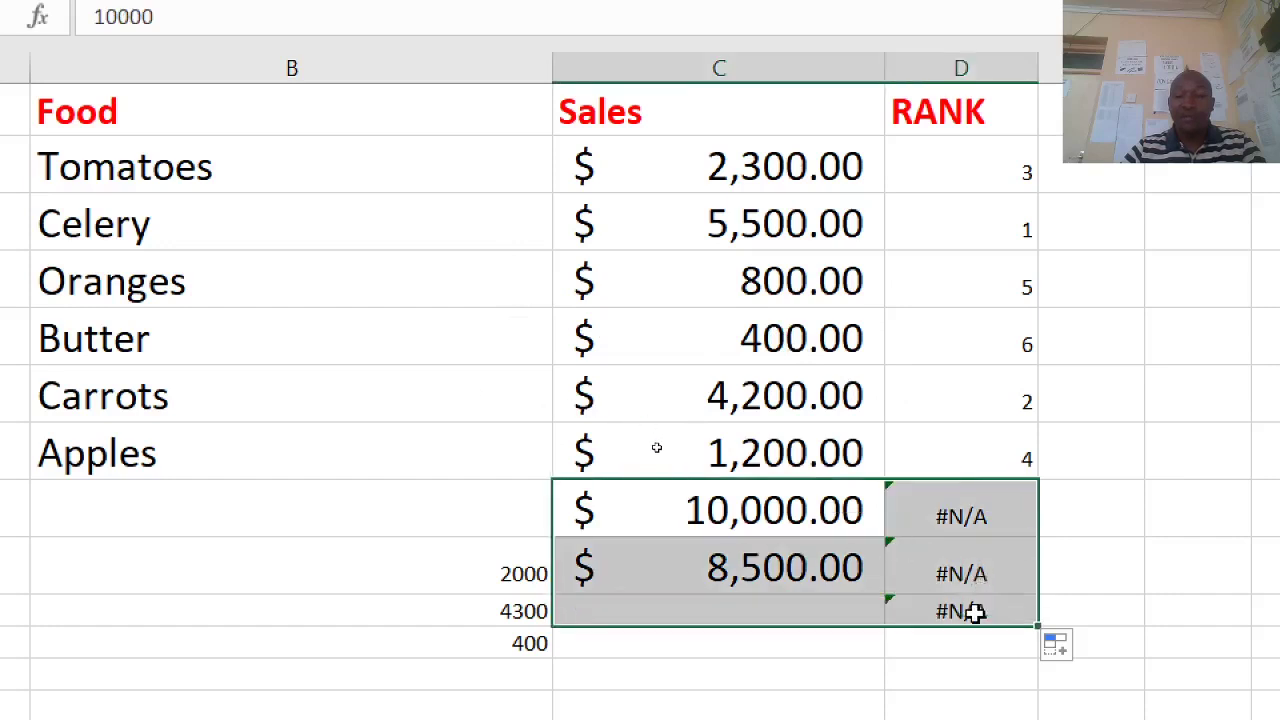
{"action": "key", "text": "Delete"}
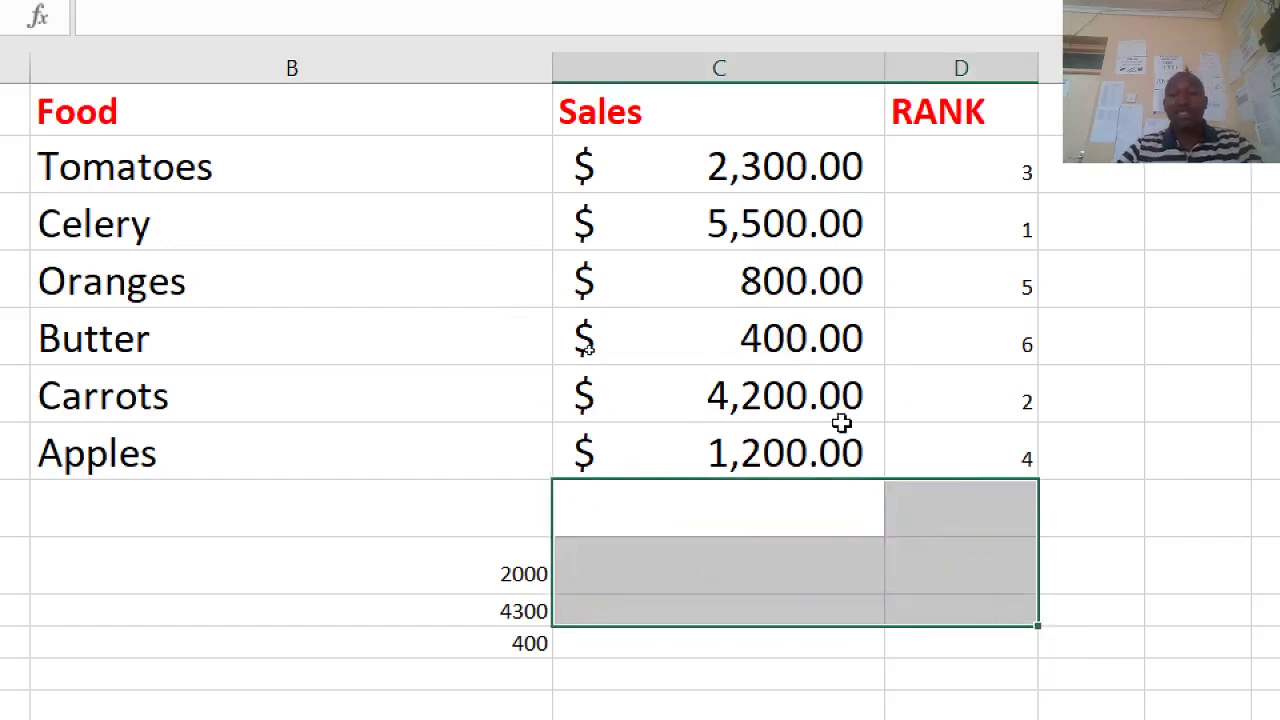
- Review the RANK formulas for Apples, Carrots, Butter and Celery, comparing the changing cell reference with the absolute range
{"action": "left_click", "coordinate": [941, 470]}
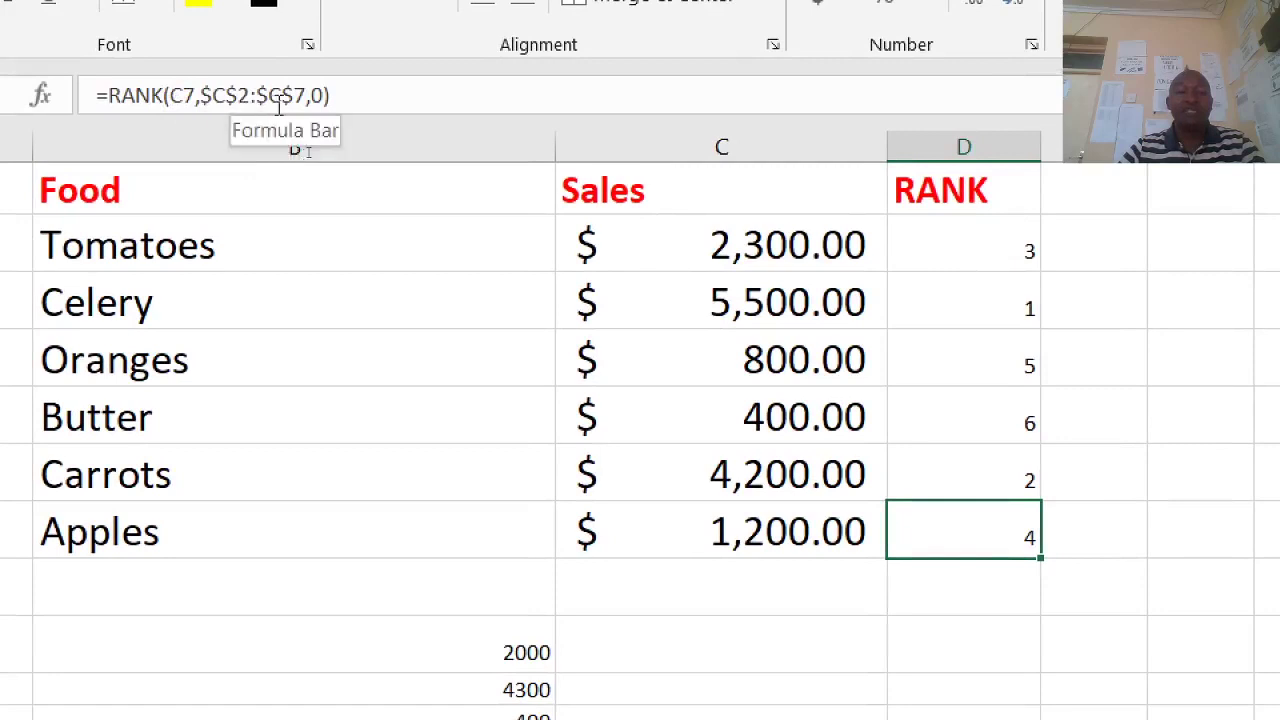
{"action": "left_click", "coordinate": [928, 452]}
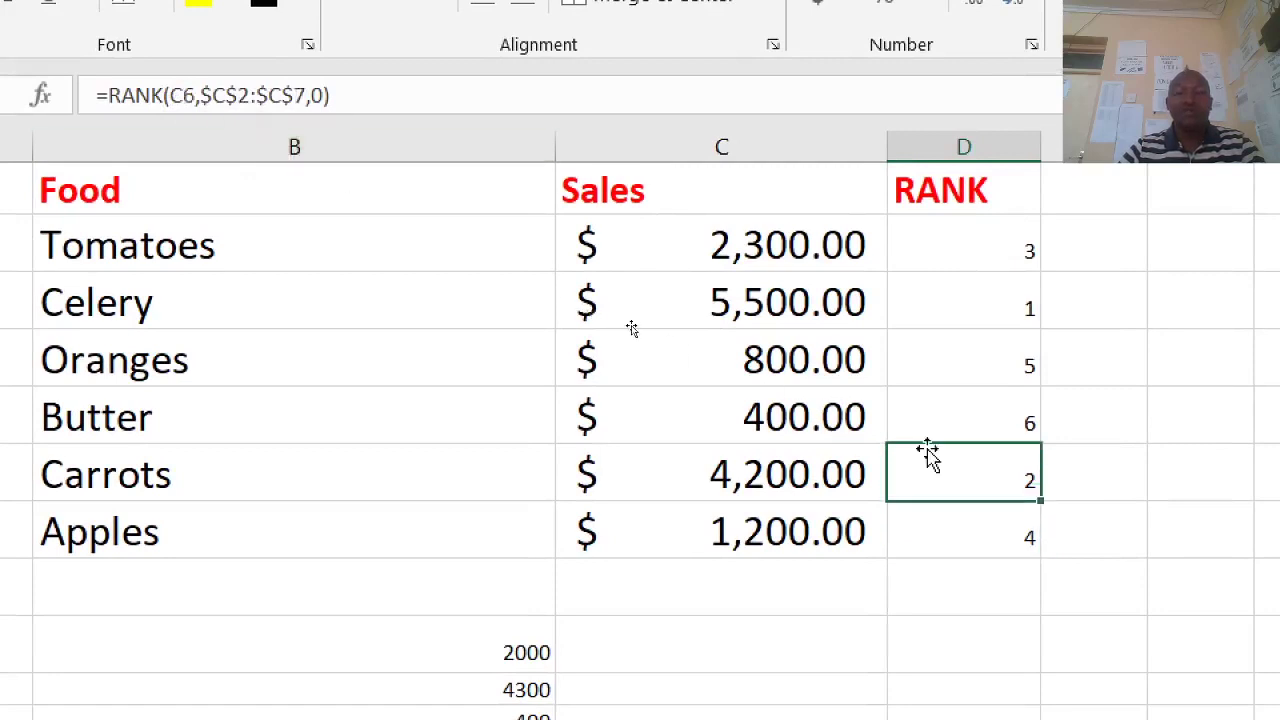
{"action": "left_click", "coordinate": [956, 404]}
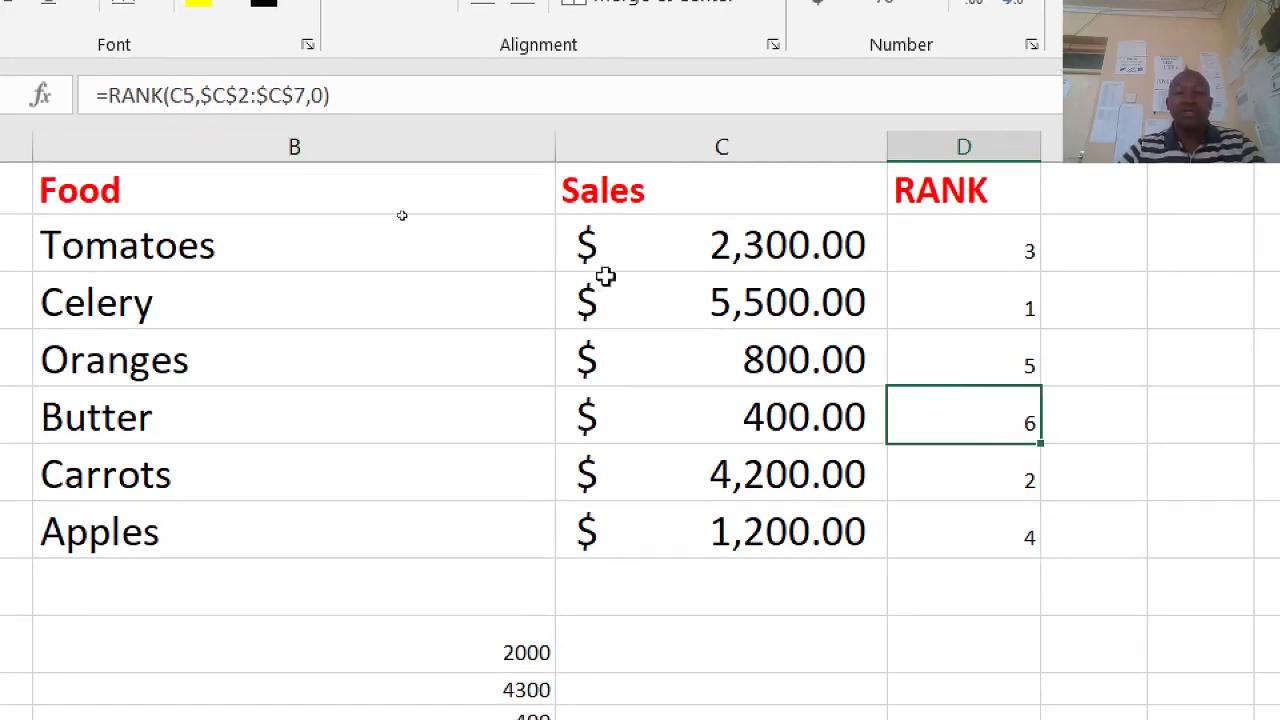
{"action": "left_click", "coordinate": [999, 321]}
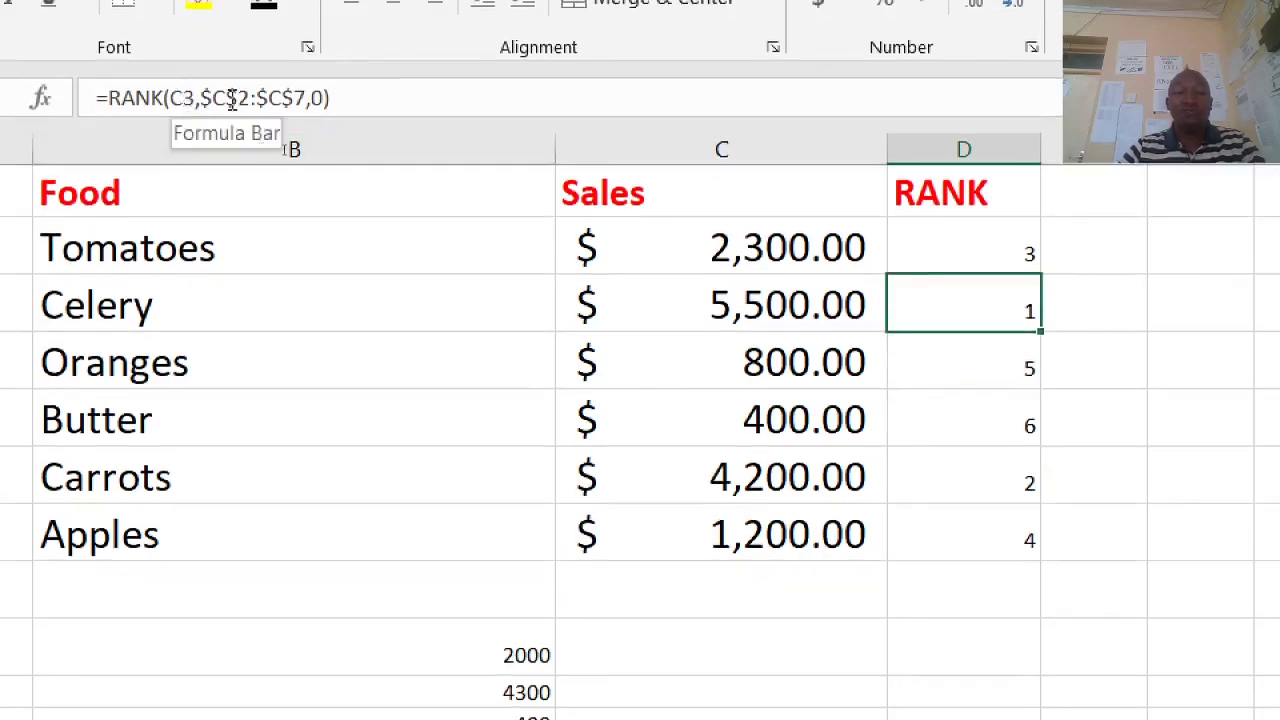